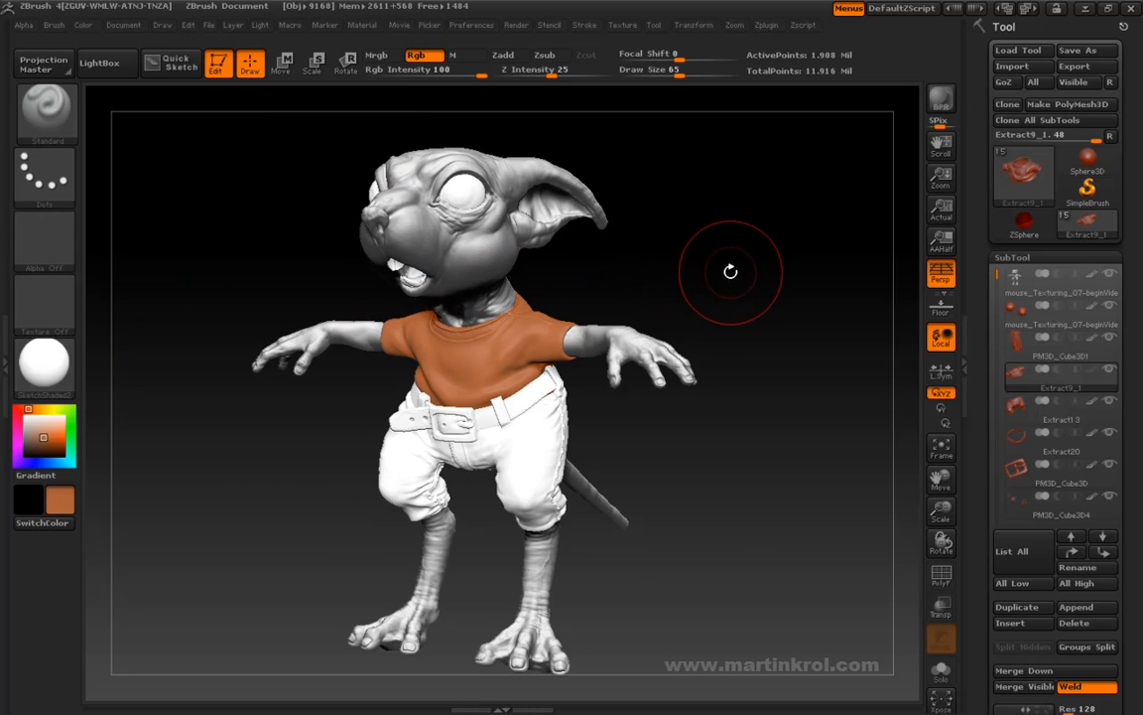
Select the mouse's body subtool and isolate it in Solo mode
left_click_drag(730, 268, 761, 271)
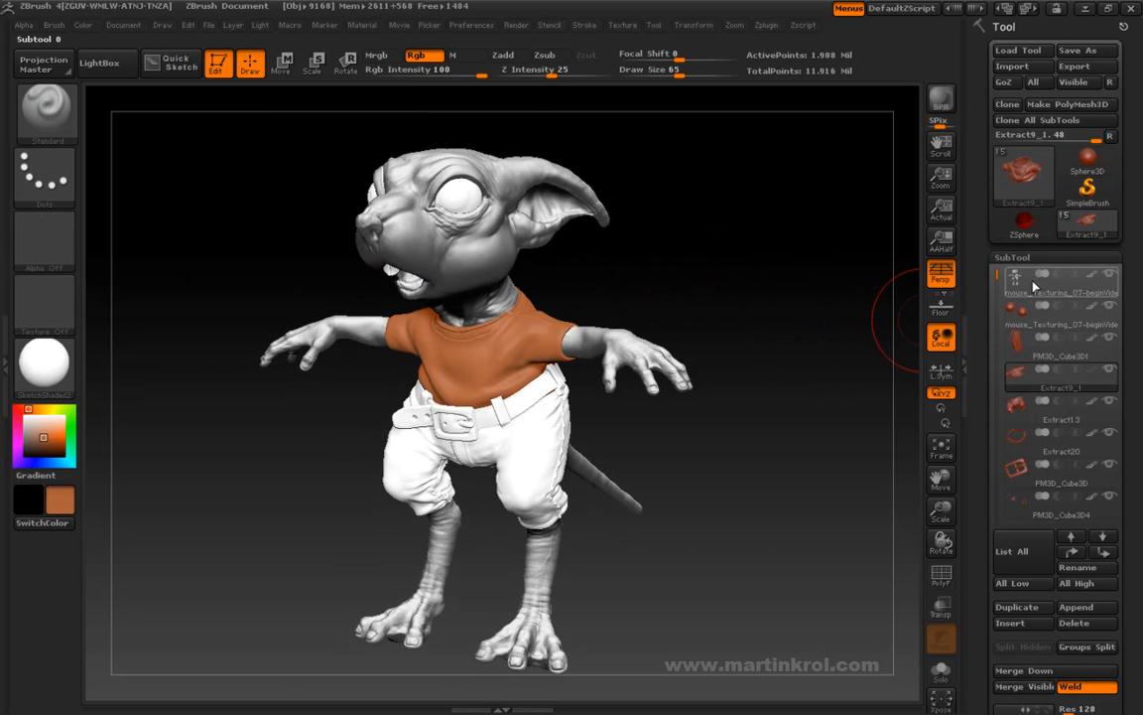
mouse_move(1013, 290)
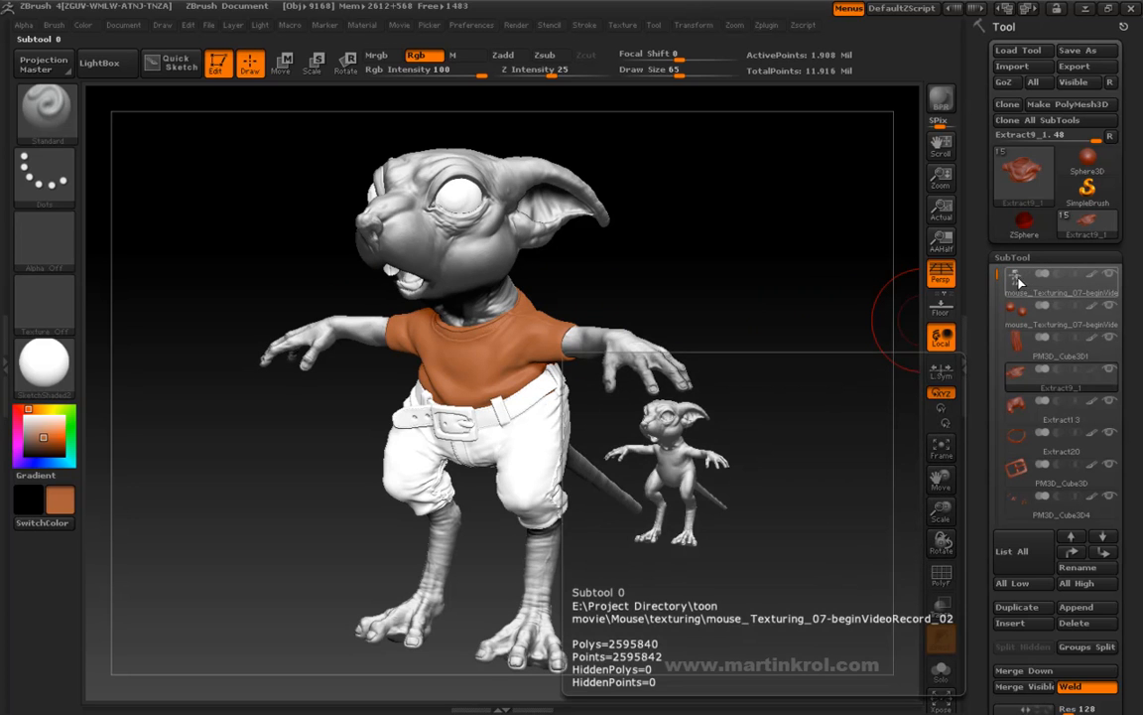
left_click(1020, 283)
left_click_drag(750, 305, 757, 307)
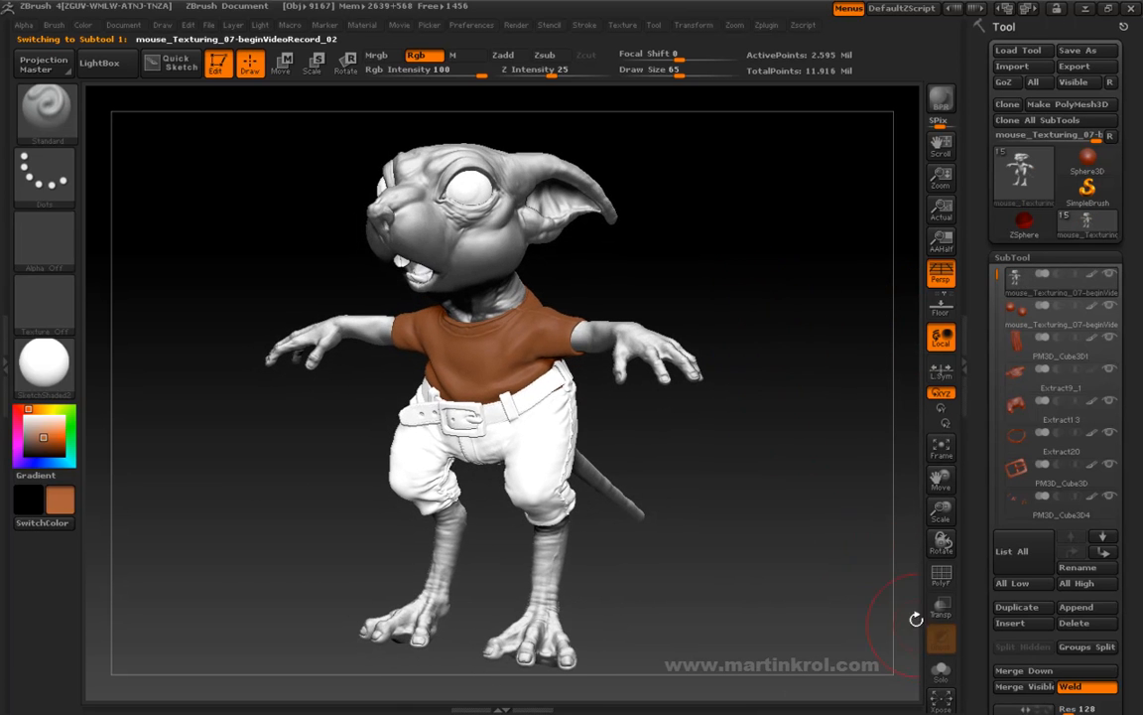
left_click(942, 670)
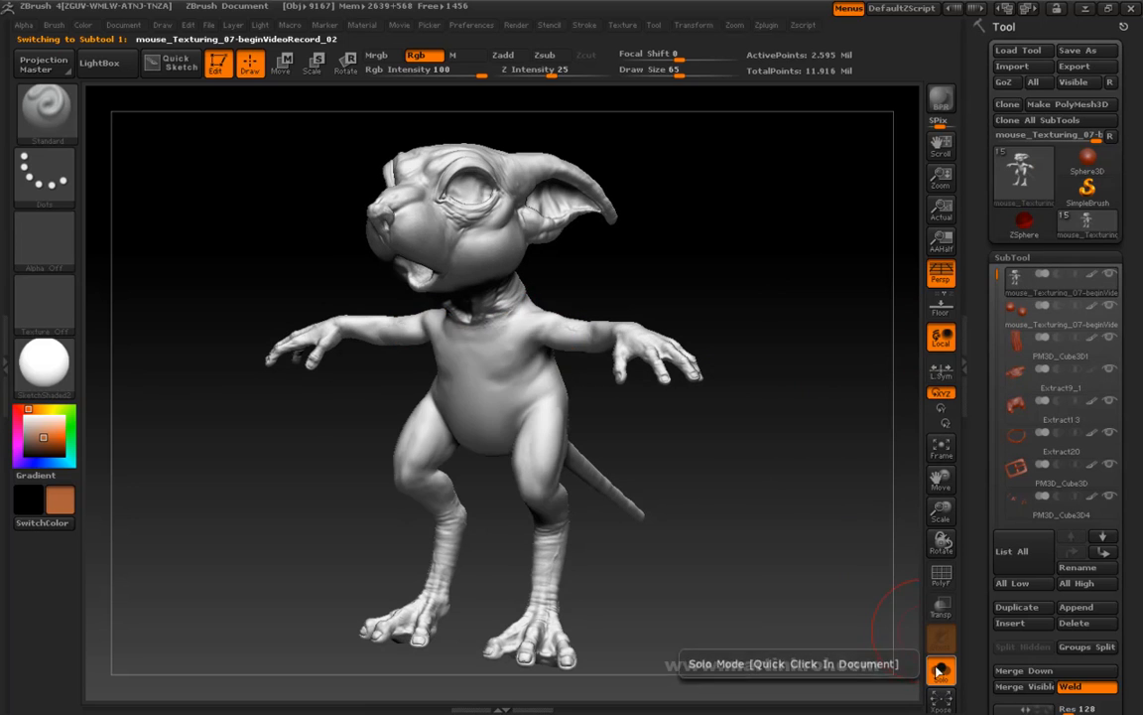
mouse_move(645, 254)
left_mouse_down()
mouse_move(723, 273)
mouse_move(658, 243)
left_mouse_up()
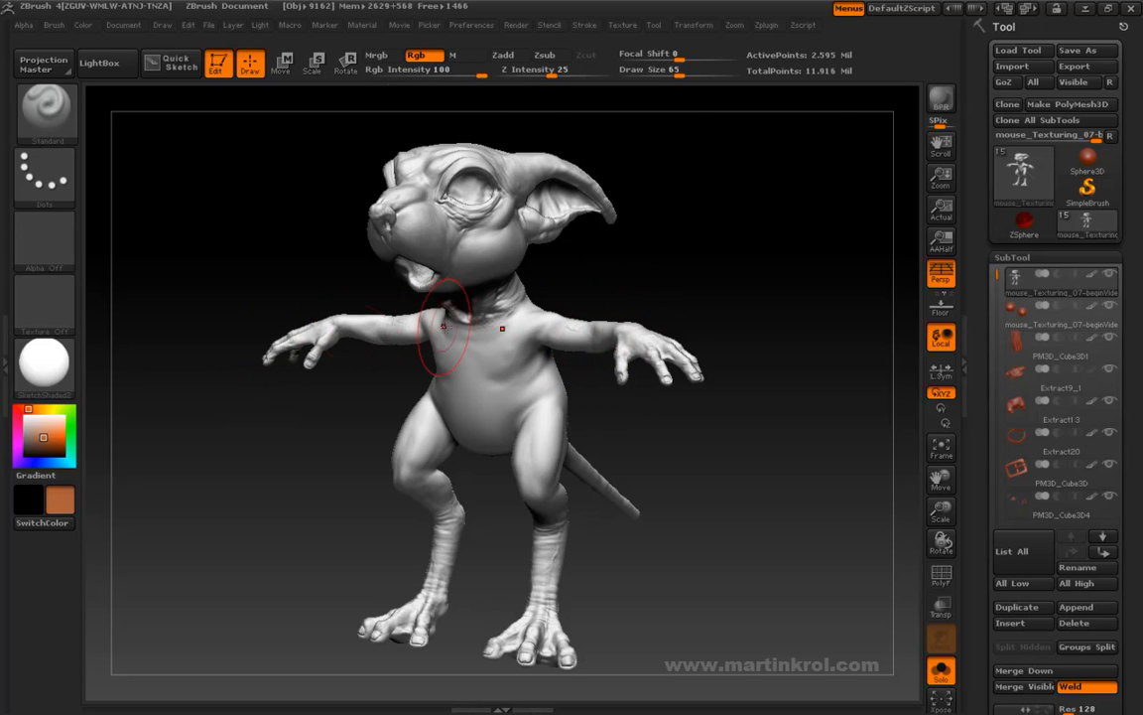
left_click_drag(352, 382, 378, 372)
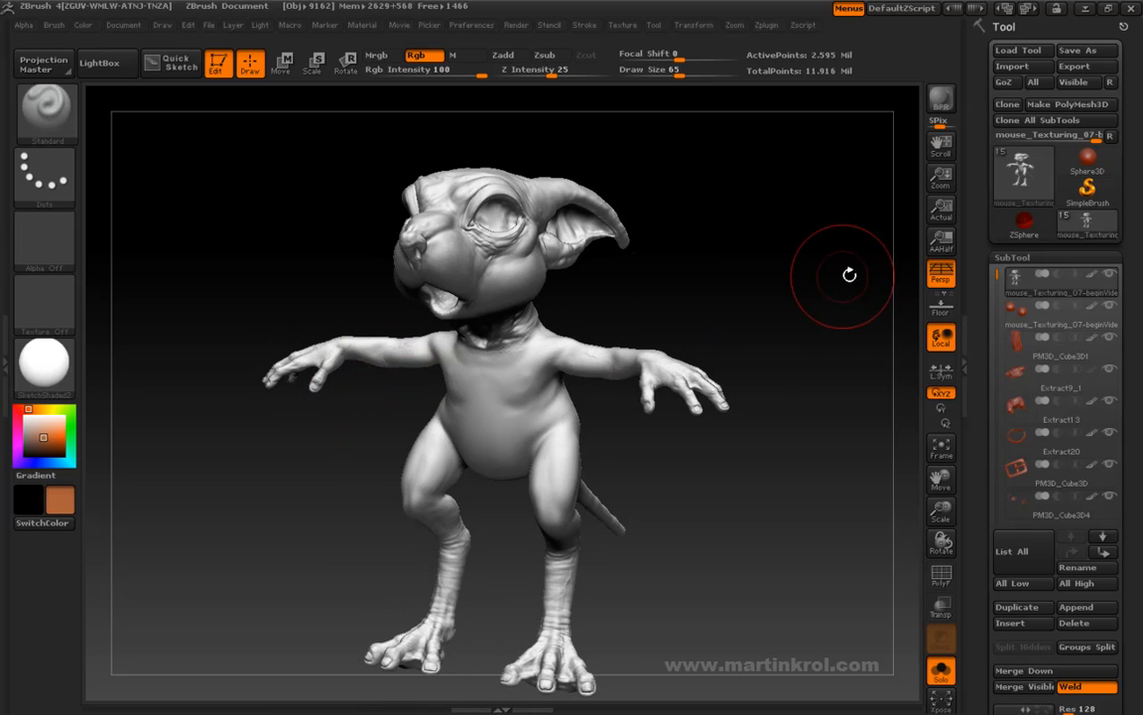
key("space")
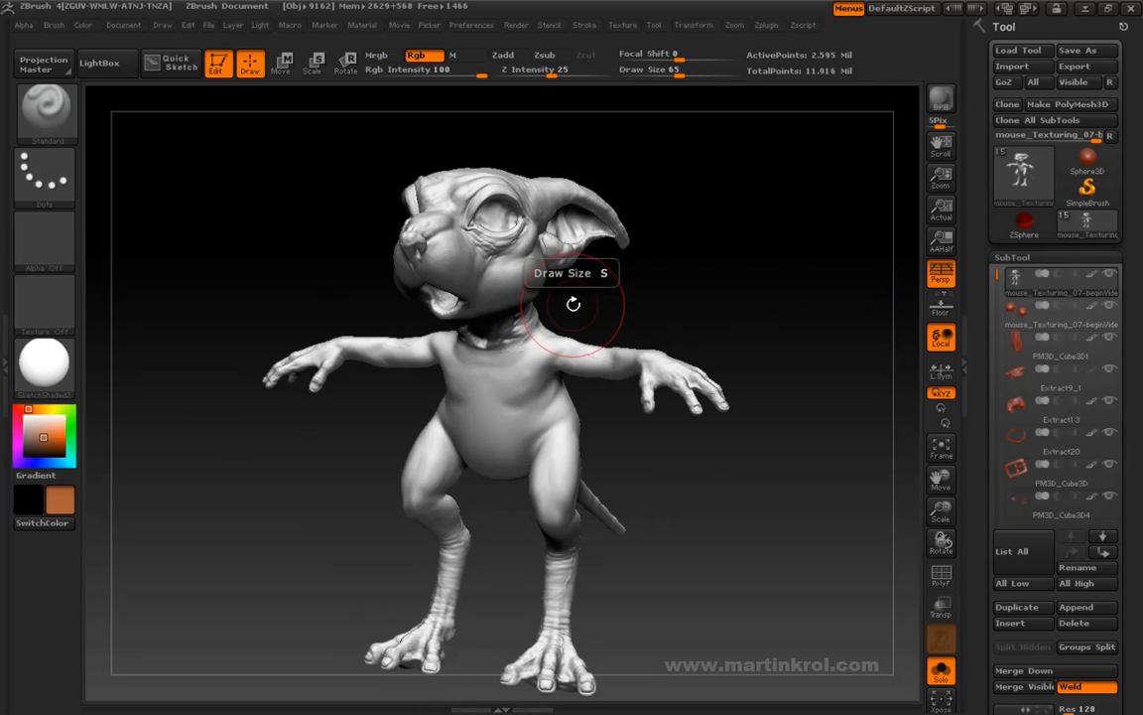
left_click_drag(669, 289, 749, 271)
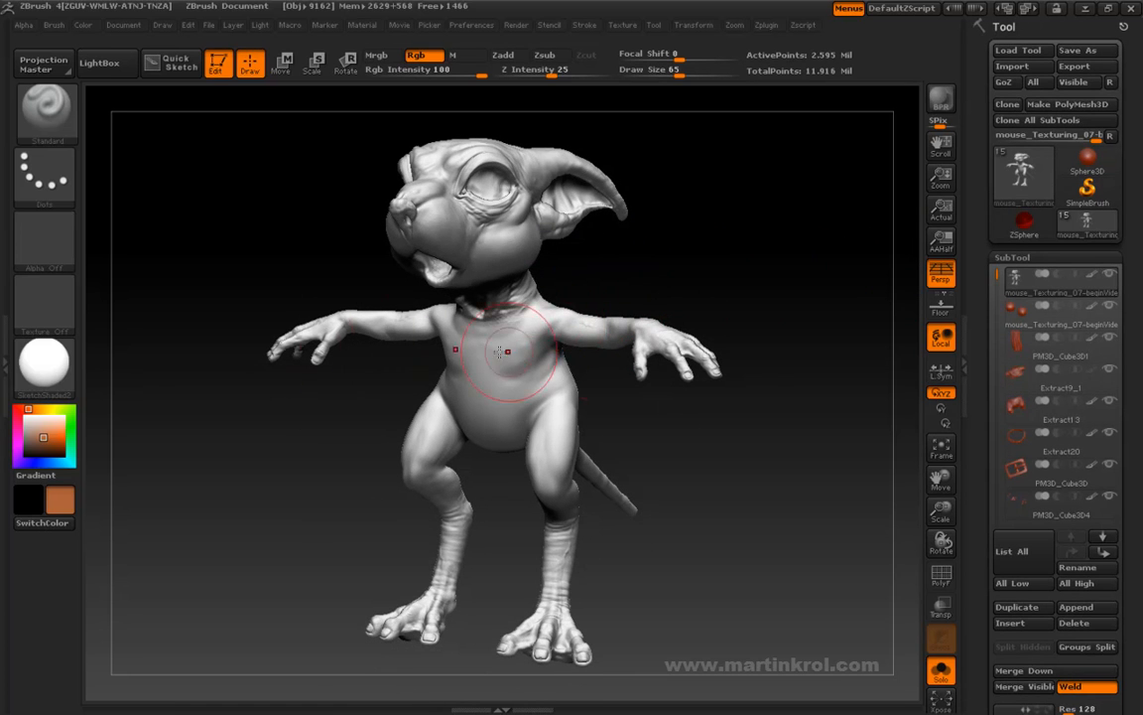
Collapse the SubTool settings and open the Layers settings for the body
left_click(1009, 256)
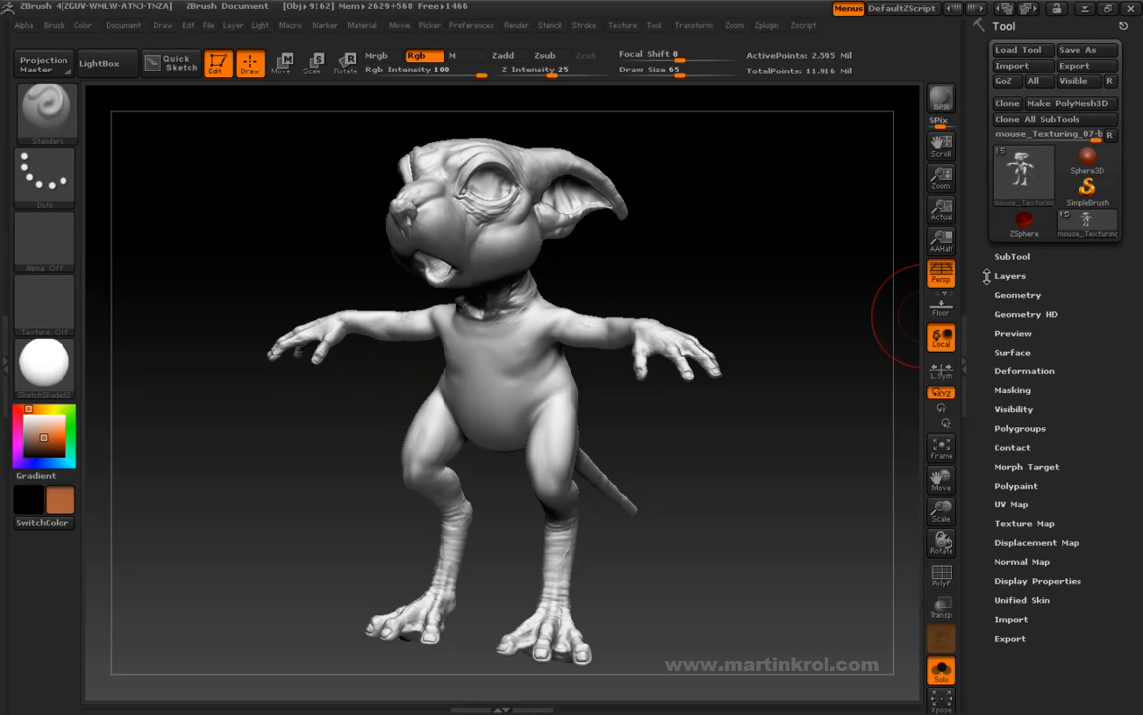
left_click(1009, 276)
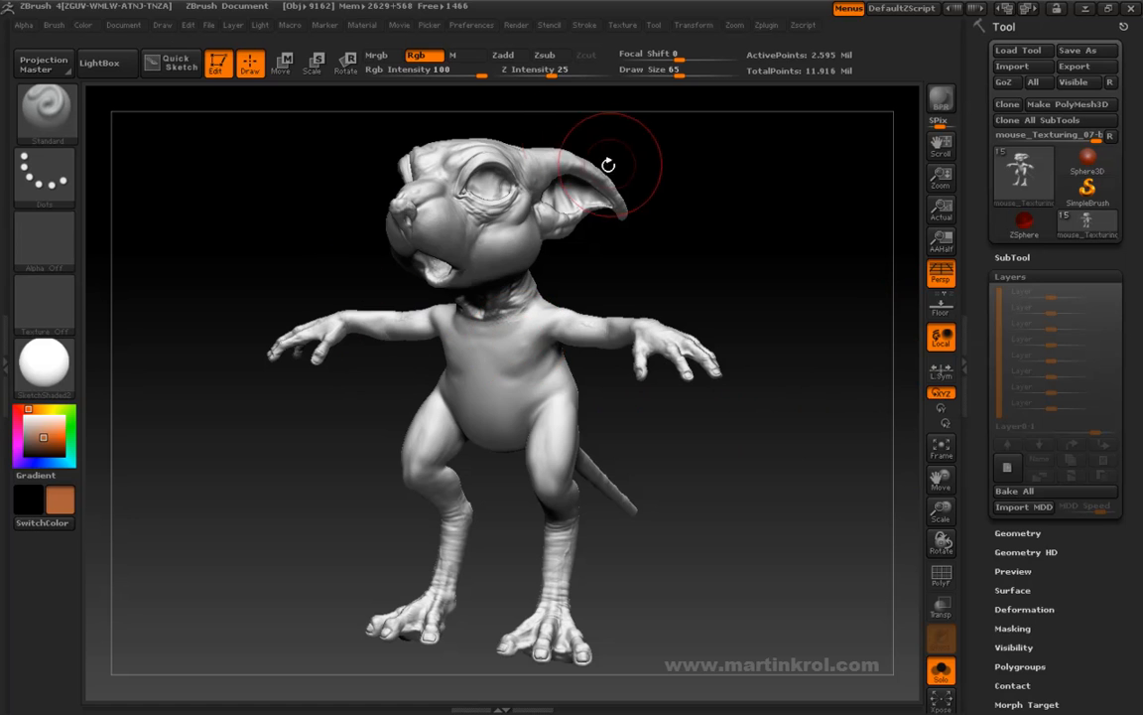
left_click_drag(669, 237, 687, 244)
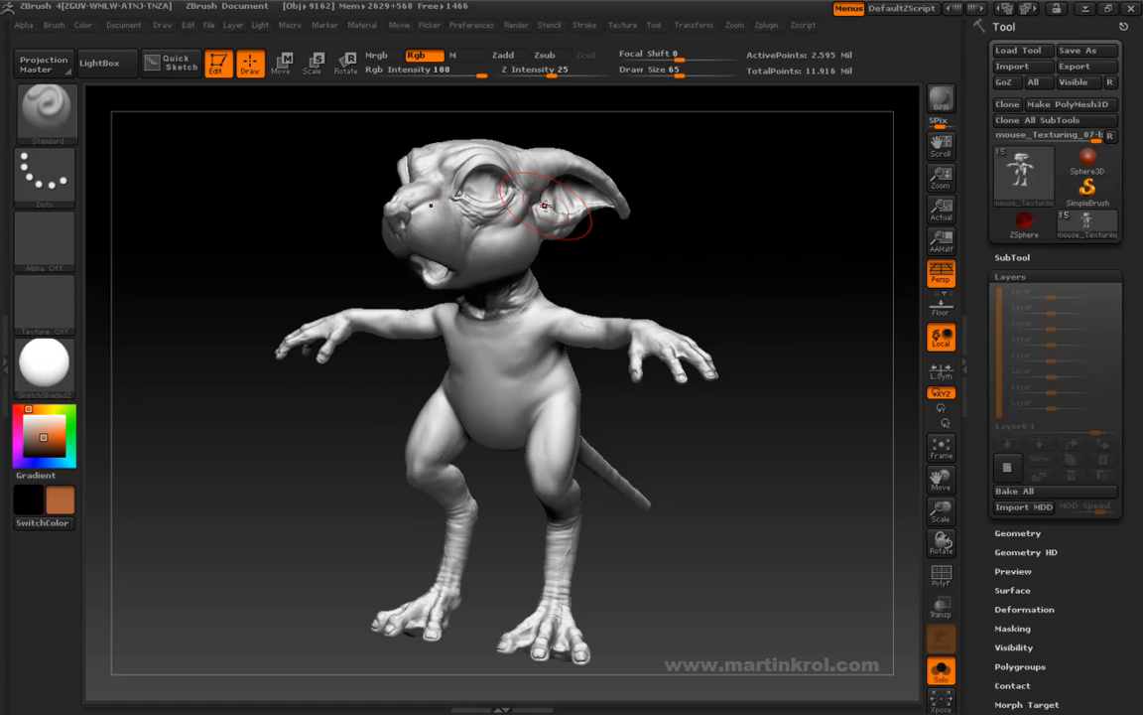
left_click_drag(719, 261, 728, 274)
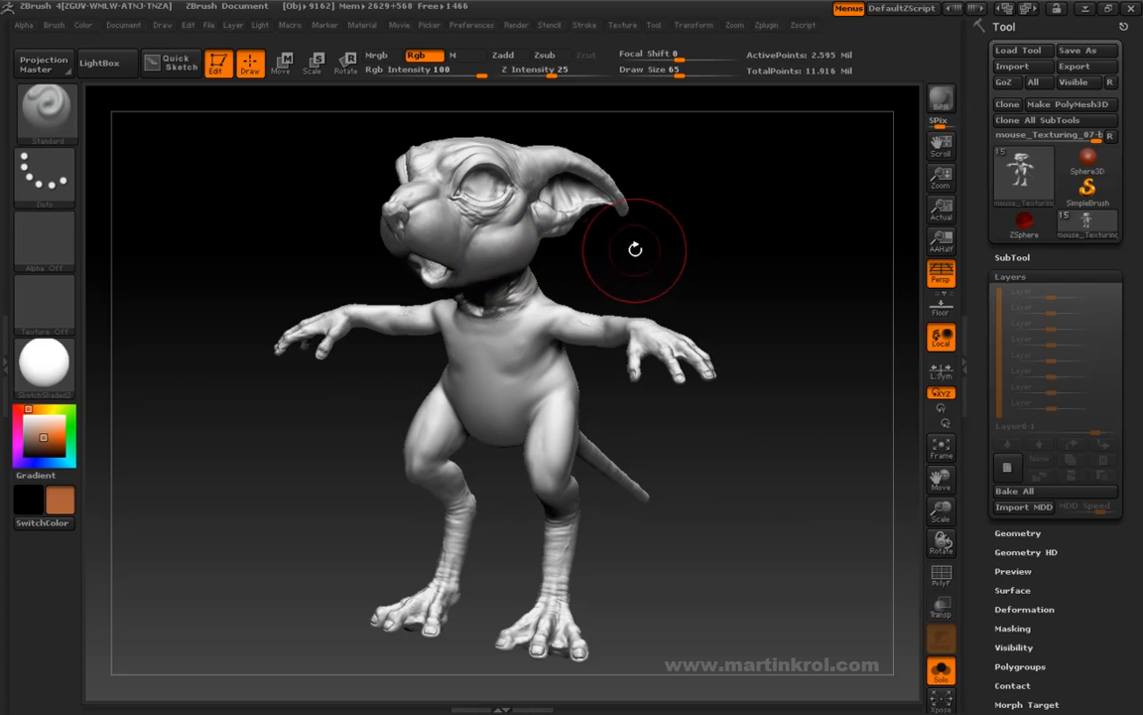
Choose a dark greyish-brown colour and paint the mouse's torso, neck, arms and tail with it
left_click_drag(45, 433, 31, 445)
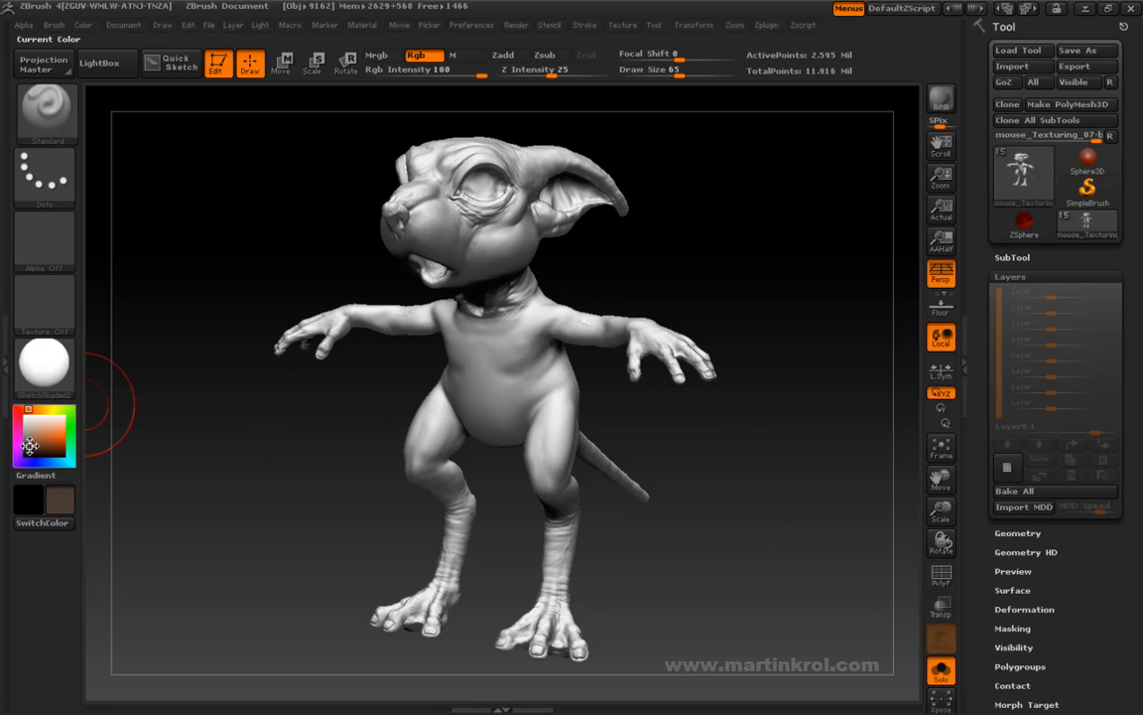
key("space")
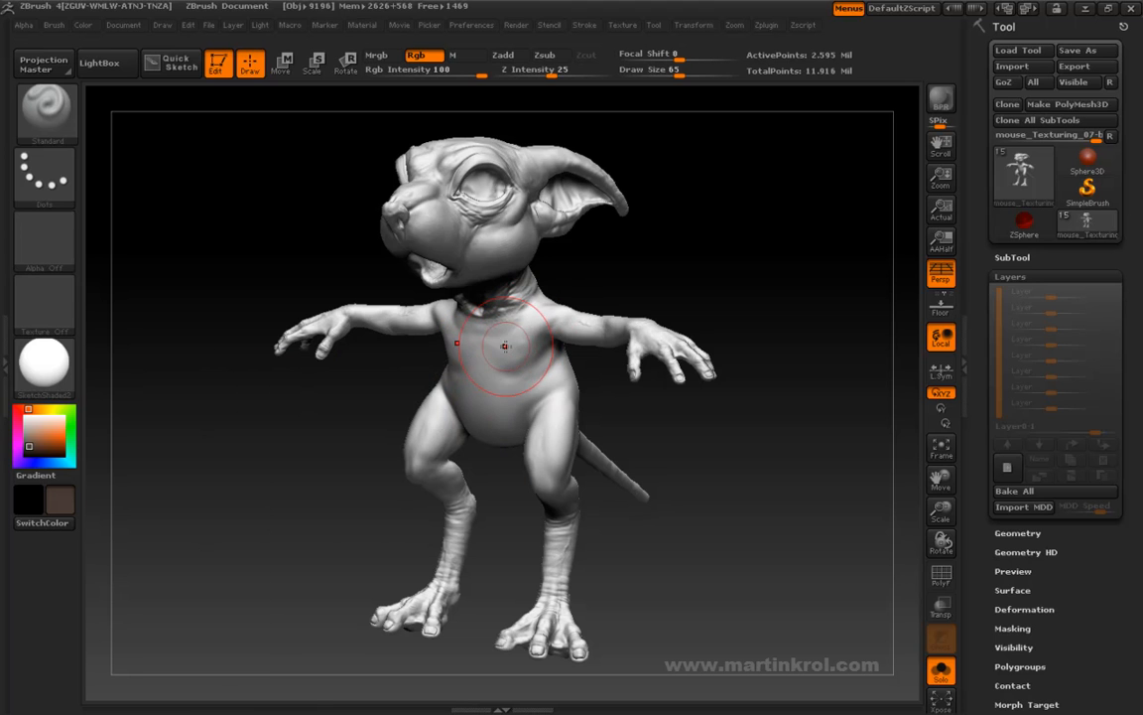
left_click(549, 27)
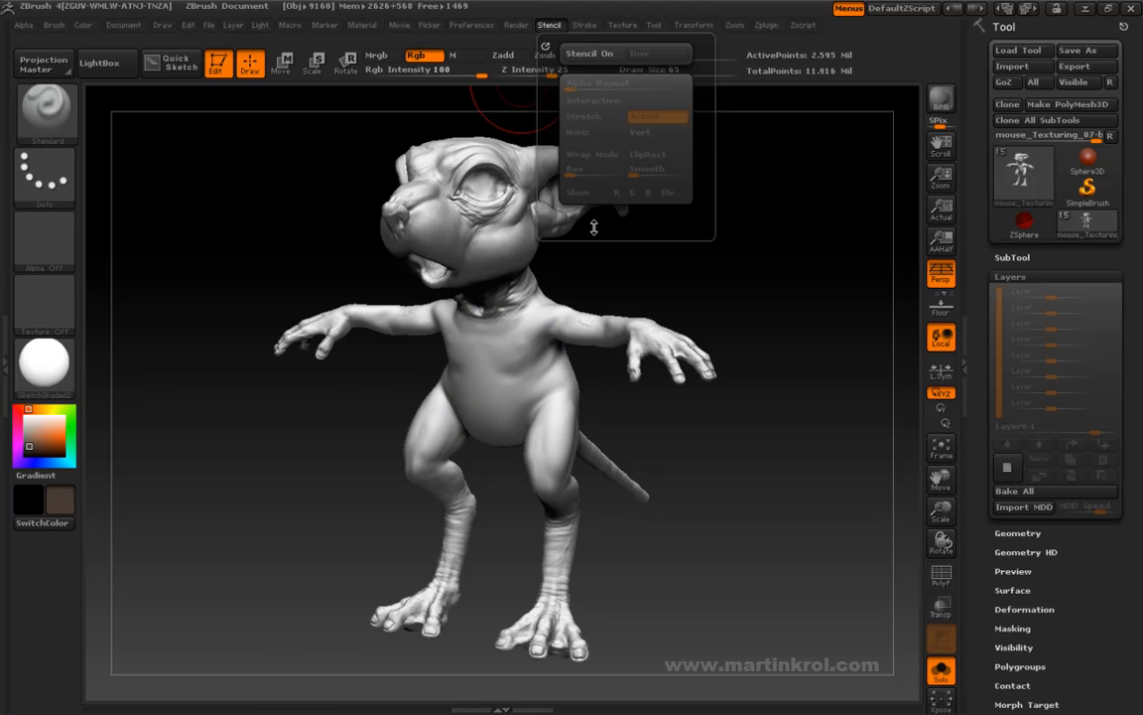
mouse_move(582, 27)
mouse_move(517, 347)
left_mouse_down()
mouse_move(486, 377)
mouse_move(447, 298)
mouse_move(317, 288)
mouse_move(260, 308)
mouse_move(347, 334)
mouse_move(466, 397)
mouse_move(498, 359)
left_mouse_up()
left_click_drag(645, 229, 816, 244)
mouse_move(595, 279)
left_mouse_down()
mouse_move(557, 262)
mouse_move(459, 348)
mouse_move(455, 382)
left_mouse_up()
left_click_drag(342, 322, 461, 343)
mouse_move(432, 387)
left_mouse_down()
mouse_move(502, 266)
mouse_move(382, 377)
mouse_move(457, 432)
mouse_move(417, 466)
mouse_move(369, 419)
mouse_move(111, 531)
left_mouse_up()
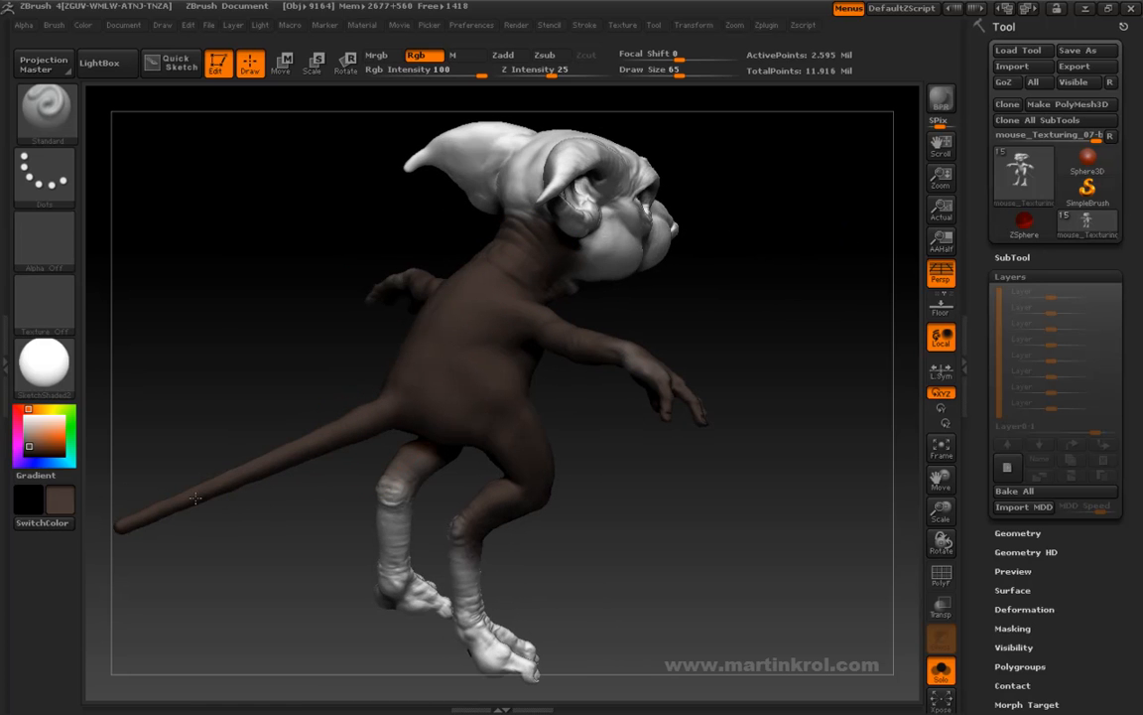
Paint the lower legs, feet and toes dark brown, reducing the brush's draw size to 56 for the details
mouse_move(464, 434)
left_mouse_down()
mouse_move(392, 516)
mouse_move(441, 580)
mouse_move(494, 604)
left_mouse_up()
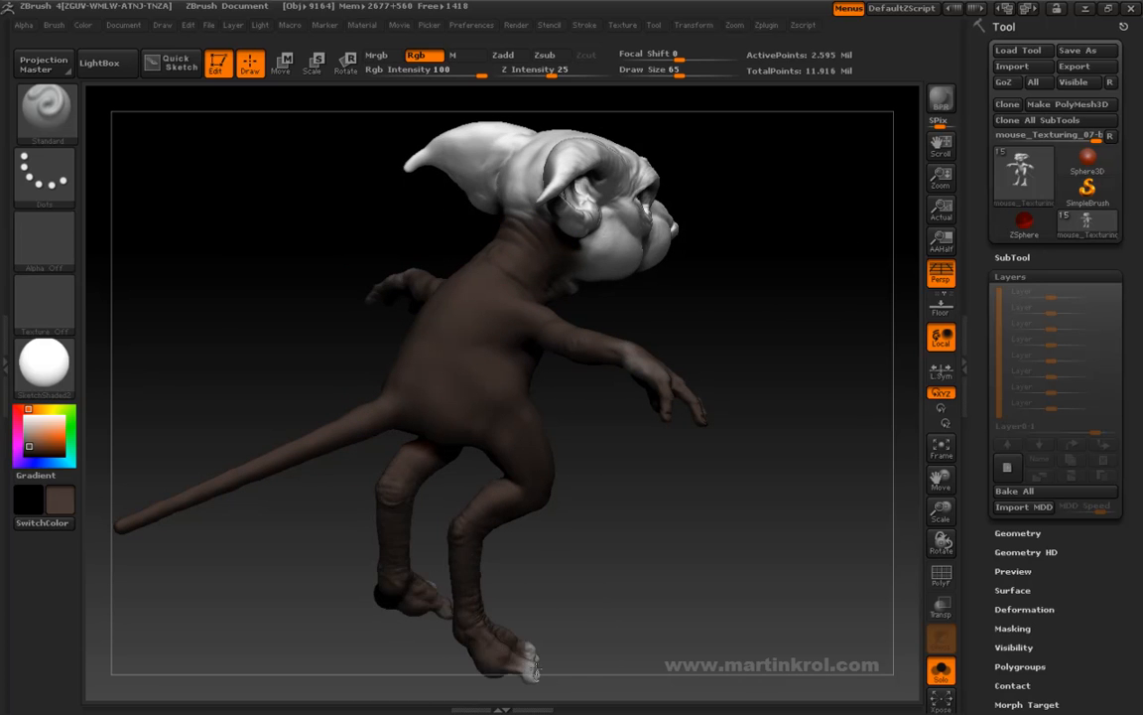
mouse_move(534, 647)
left_mouse_down()
mouse_move(671, 454)
mouse_move(651, 452)
mouse_move(741, 435)
mouse_move(709, 416)
mouse_move(694, 378)
mouse_move(718, 415)
mouse_move(702, 396)
mouse_move(496, 294)
mouse_move(542, 269)
mouse_move(613, 299)
mouse_move(599, 401)
mouse_move(608, 387)
mouse_move(422, 335)
left_mouse_up()
key("space")
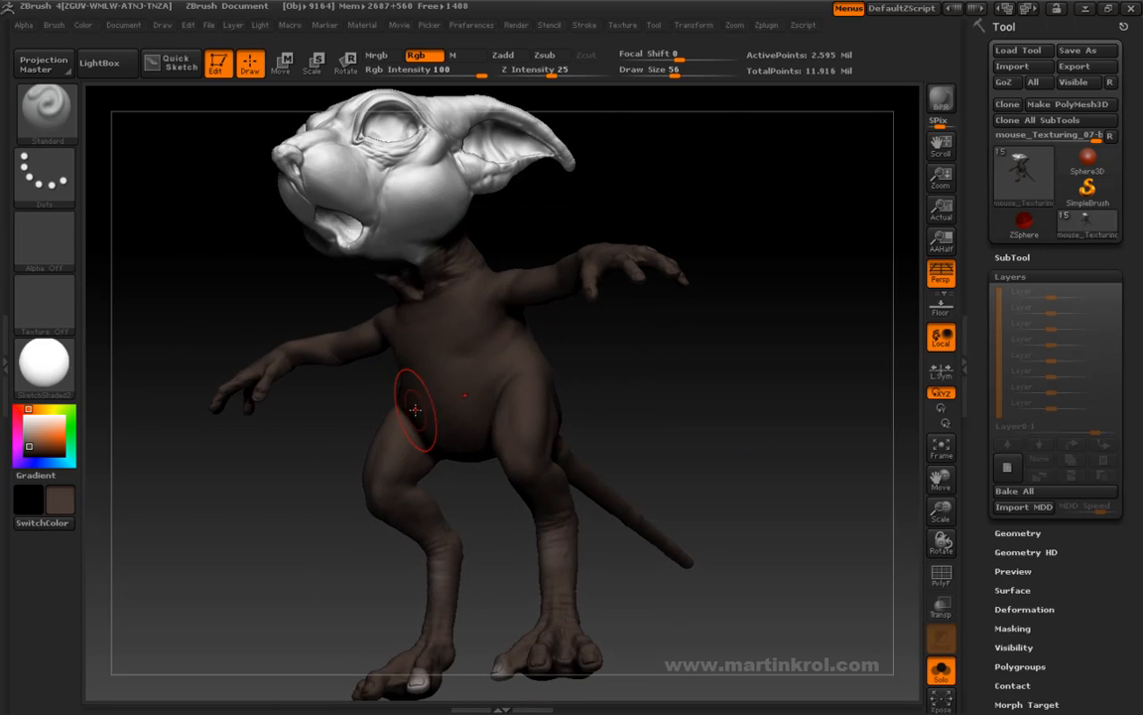
mouse_move(600, 393)
left_mouse_down()
mouse_move(631, 350)
mouse_move(625, 299)
mouse_move(649, 388)
mouse_move(553, 270)
left_mouse_up()
left_click_drag(660, 238, 744, 335)
left_click_drag(783, 383, 744, 383)
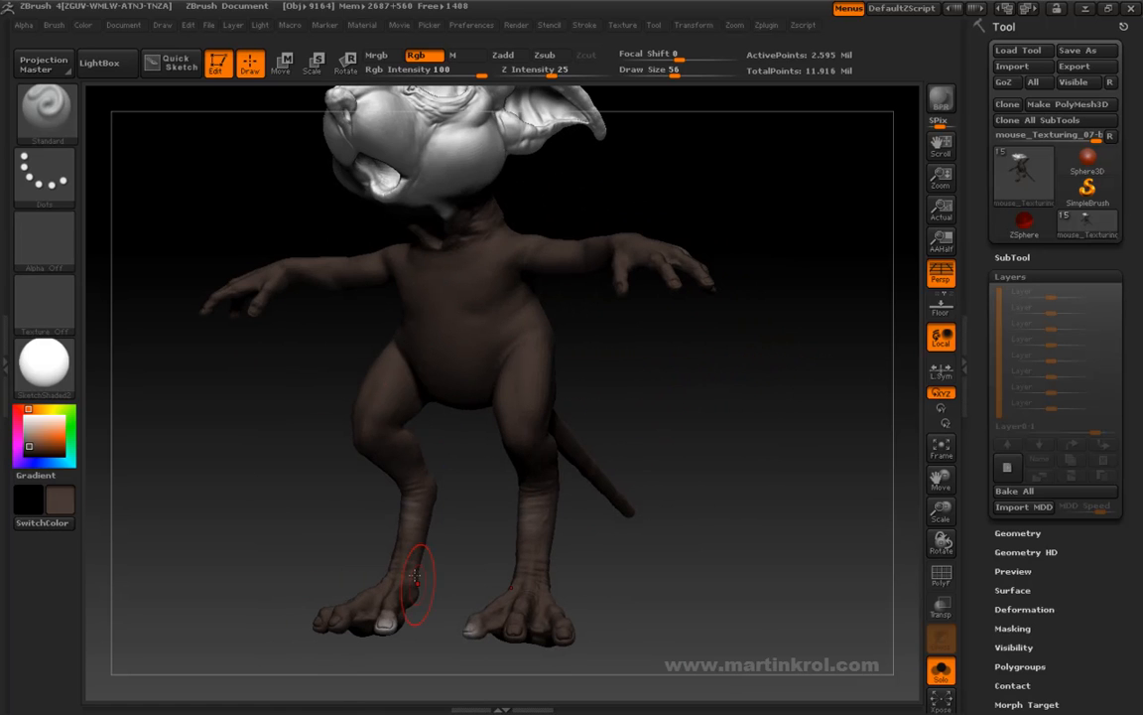
left_click_drag(427, 622, 415, 506)
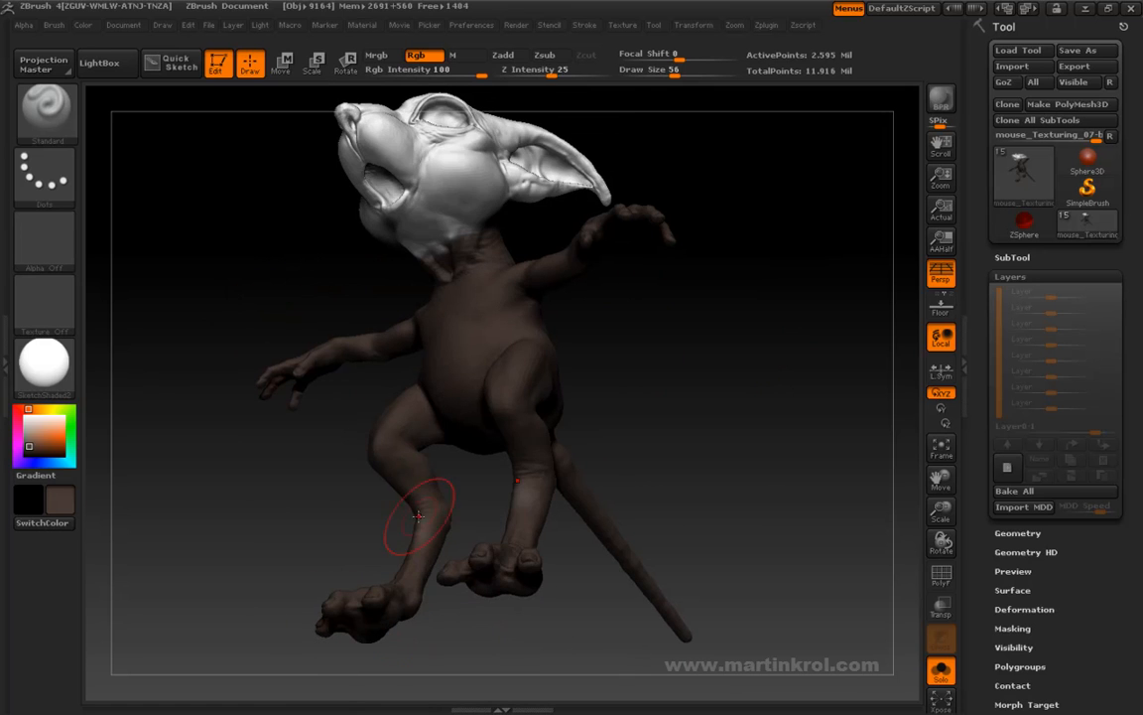
Set the draw size to 101 and paint the whole head, including face and ears, dark brown
mouse_move(577, 430)
left_mouse_down()
mouse_move(669, 358)
mouse_move(660, 512)
left_mouse_up()
key("space")
left_click_drag(631, 373, 648, 372)
mouse_move(443, 318)
left_mouse_down()
mouse_move(377, 352)
mouse_move(328, 258)
mouse_move(421, 263)
mouse_move(477, 317)
mouse_move(518, 286)
mouse_move(556, 277)
left_mouse_up()
left_click_drag(645, 193, 506, 298)
mouse_move(566, 318)
left_mouse_down()
mouse_move(486, 277)
mouse_move(552, 264)
mouse_move(514, 299)
left_mouse_up()
left_click_drag(743, 241, 548, 478)
left_click_drag(566, 528, 591, 258)
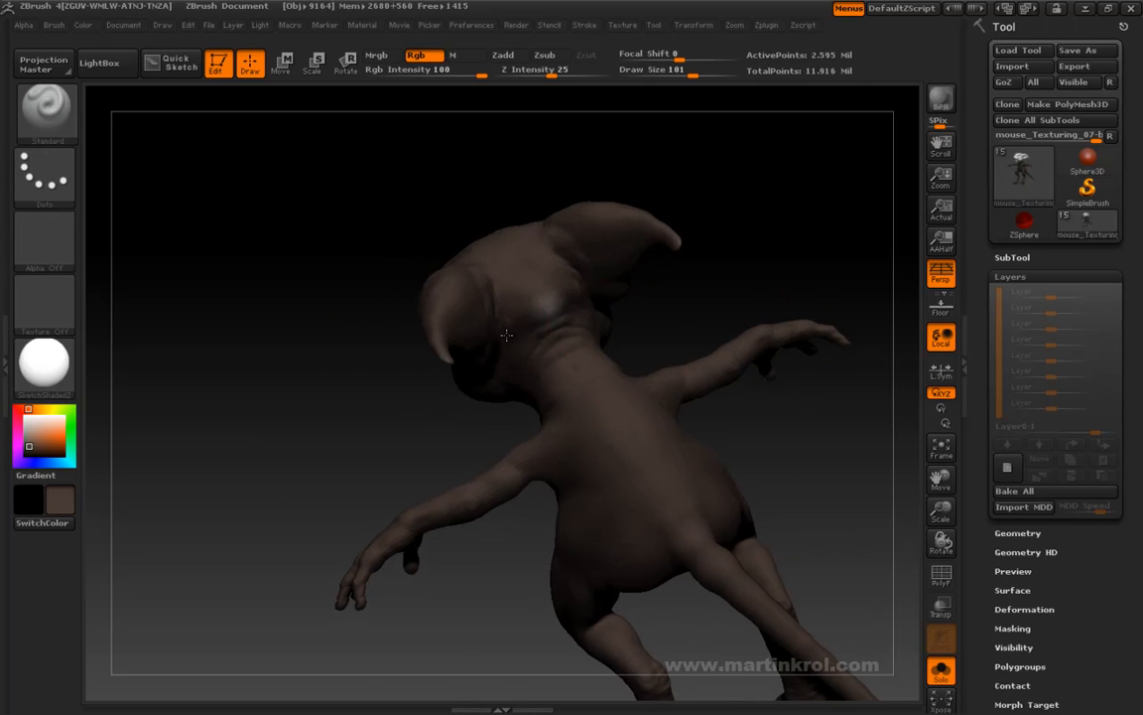
mouse_move(385, 400)
left_mouse_down()
mouse_move(783, 248)
mouse_move(478, 328)
left_mouse_up()
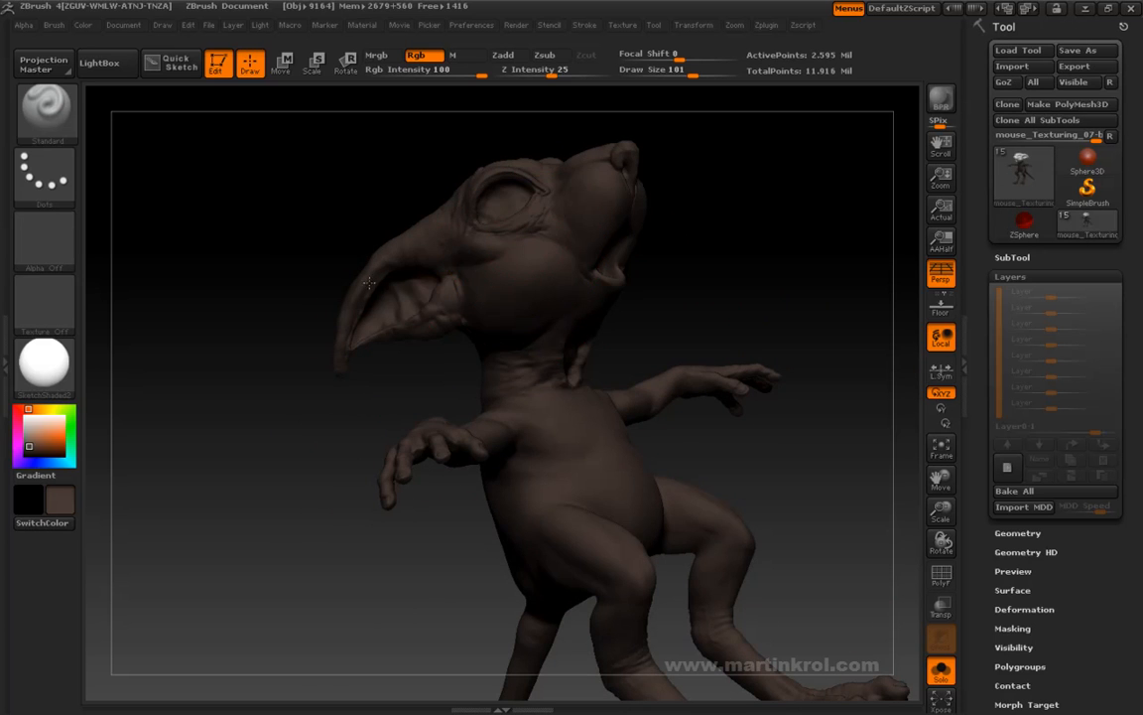
Cover the remaining unpainted patches on the ears and rear of the body with dark brown
mouse_move(337, 463)
left_mouse_down()
mouse_move(271, 402)
mouse_move(526, 288)
mouse_move(716, 309)
left_mouse_up()
mouse_move(556, 401)
left_mouse_down()
mouse_move(684, 285)
mouse_move(508, 366)
left_mouse_up()
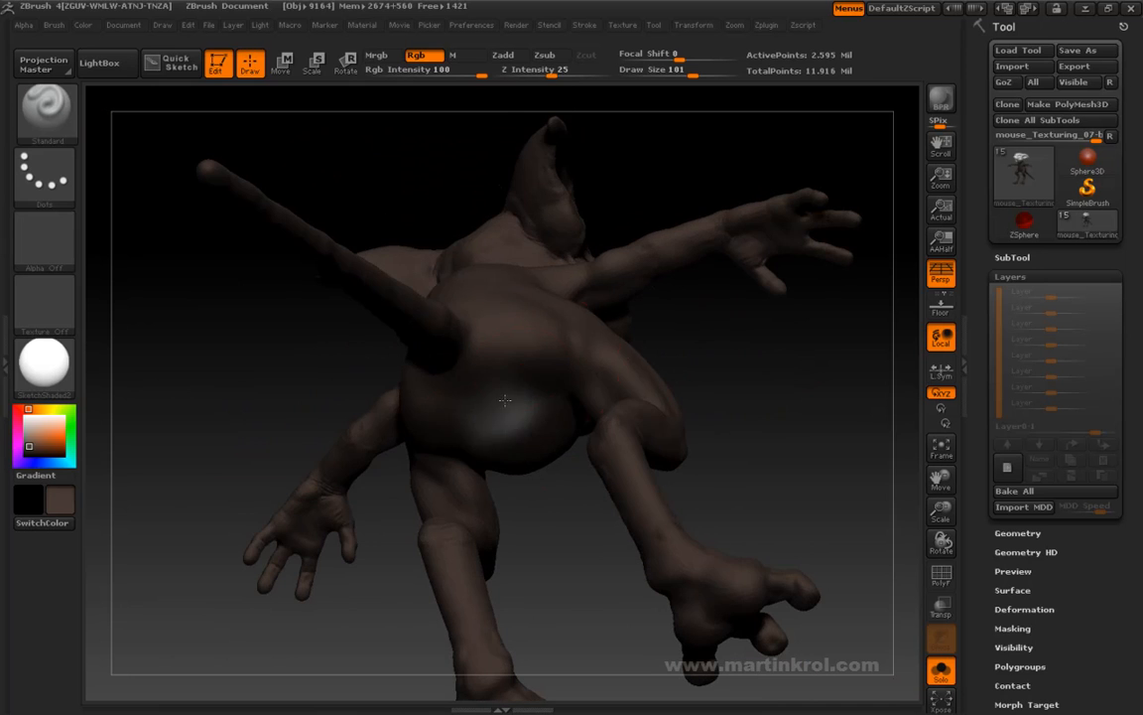
left_click_drag(359, 472, 313, 426)
mouse_move(162, 424)
left_mouse_down("alt")
mouse_move(179, 382)
mouse_move(298, 298)
left_mouse_up("alt")
mouse_move(521, 217)
left_mouse_down()
mouse_move(505, 217)
mouse_move(695, 252)
mouse_move(694, 224)
mouse_move(705, 247)
mouse_move(770, 240)
mouse_move(671, 253)
left_mouse_up()
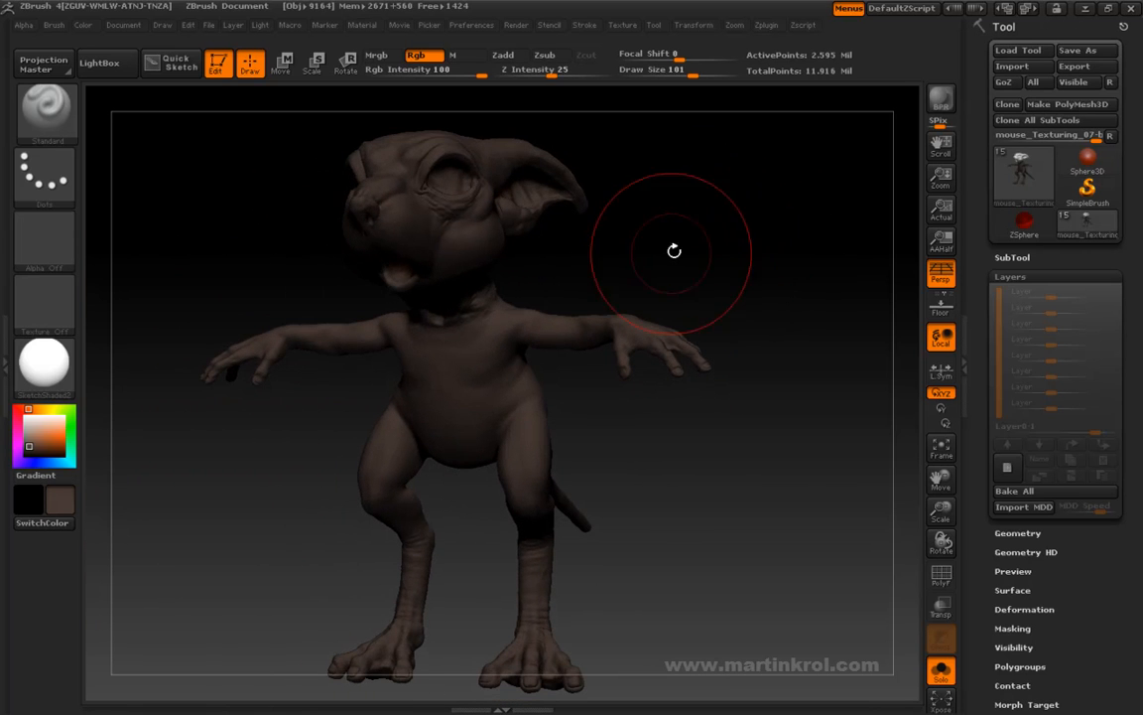
Choose a light beige-grey colour and paint the mouse's chest and belly with it
left_click(31, 432)
mouse_move(695, 403)
left_mouse_down()
mouse_move(669, 406)
mouse_move(664, 437)
mouse_move(715, 455)
mouse_move(695, 453)
left_mouse_up()
mouse_move(496, 358)
left_mouse_down()
mouse_move(467, 397)
mouse_move(481, 367)
mouse_move(490, 428)
mouse_move(421, 452)
mouse_move(472, 481)
mouse_move(453, 500)
left_mouse_up()
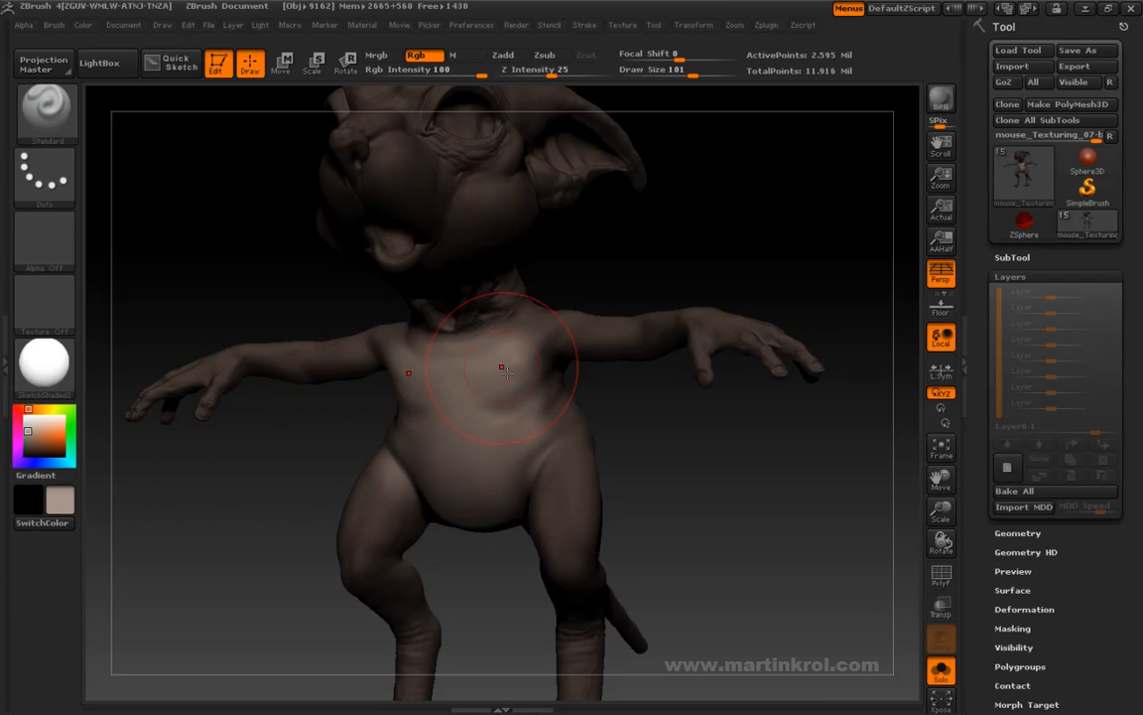
left_click_drag(464, 384, 485, 434)
left_click_drag(629, 284, 627, 258)
mouse_move(547, 338)
left_mouse_down()
mouse_move(508, 350)
mouse_move(518, 422)
mouse_move(541, 442)
left_mouse_up()
Set the draw size to 92 and extend the light beige over the inner thighs and up to the armpits
key("space")
left_click_drag(395, 477, 387, 548)
mouse_move(353, 469)
left_mouse_down()
mouse_move(357, 491)
mouse_move(425, 521)
mouse_move(689, 449)
mouse_move(526, 375)
left_mouse_up()
mouse_move(585, 417)
left_mouse_down()
mouse_move(638, 531)
mouse_move(669, 463)
mouse_move(679, 558)
mouse_move(687, 520)
mouse_move(536, 494)
left_mouse_up()
right_click(669, 476)
left_click(671, 471)
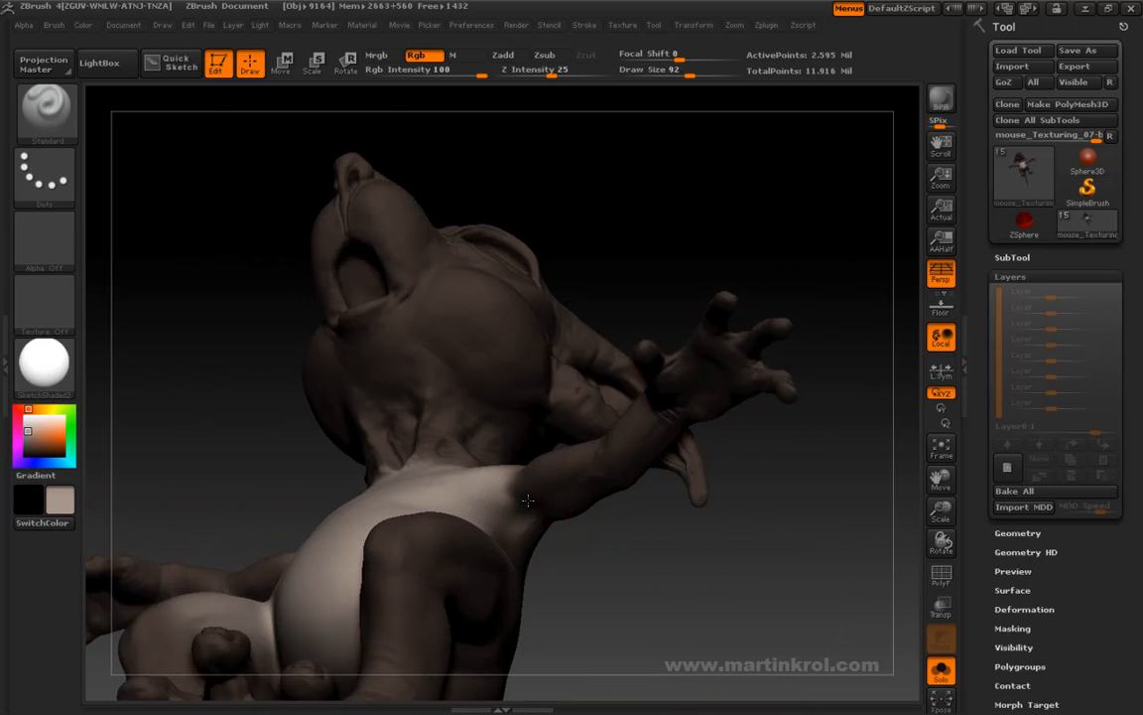
Set the draw size to 65 and paint the underside of the arm light beige from armpit to wrist
mouse_move(645, 527)
left_mouse_down()
mouse_move(575, 515)
mouse_move(597, 468)
mouse_move(632, 464)
mouse_move(541, 494)
left_mouse_up()
right_click(575, 515)
left_click(577, 470)
right_click(639, 462)
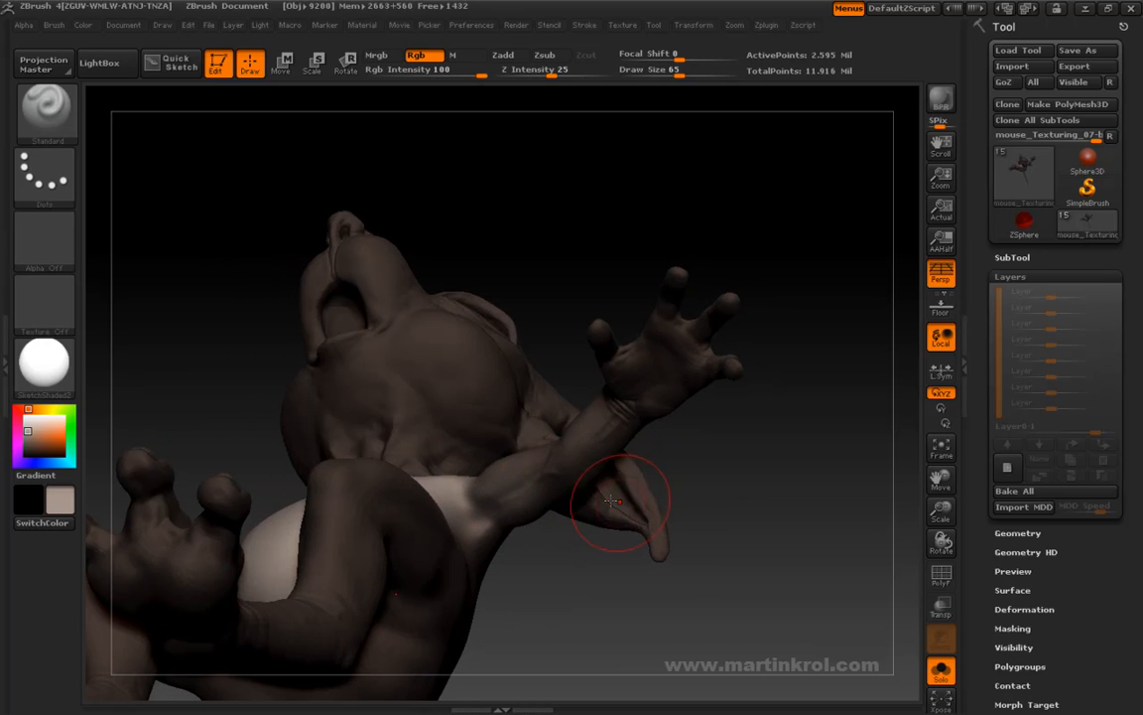
left_click_drag(714, 502, 626, 504)
mouse_move(536, 498)
left_mouse_down()
mouse_move(605, 615)
mouse_move(499, 511)
mouse_move(676, 515)
mouse_move(625, 523)
mouse_move(643, 488)
left_mouse_up()
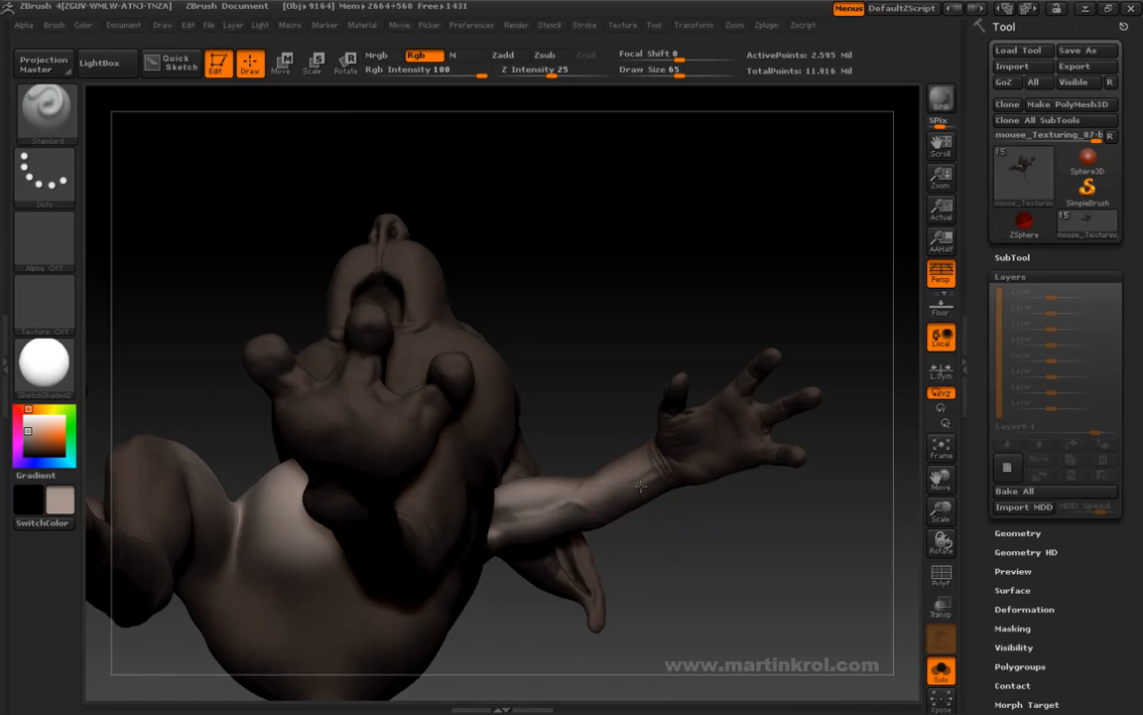
Touch up the light underside of the forearm and set the brush to draw size 78 with focal shift 13
left_click_drag(651, 408, 612, 390)
mouse_move(651, 348)
left_mouse_down()
mouse_move(610, 272)
mouse_move(702, 451)
mouse_move(693, 283)
mouse_move(684, 312)
mouse_move(666, 265)
mouse_move(625, 436)
mouse_move(532, 491)
mouse_move(599, 385)
mouse_move(542, 501)
mouse_move(607, 388)
mouse_move(497, 472)
mouse_move(664, 343)
mouse_move(564, 438)
mouse_move(548, 492)
left_mouse_up()
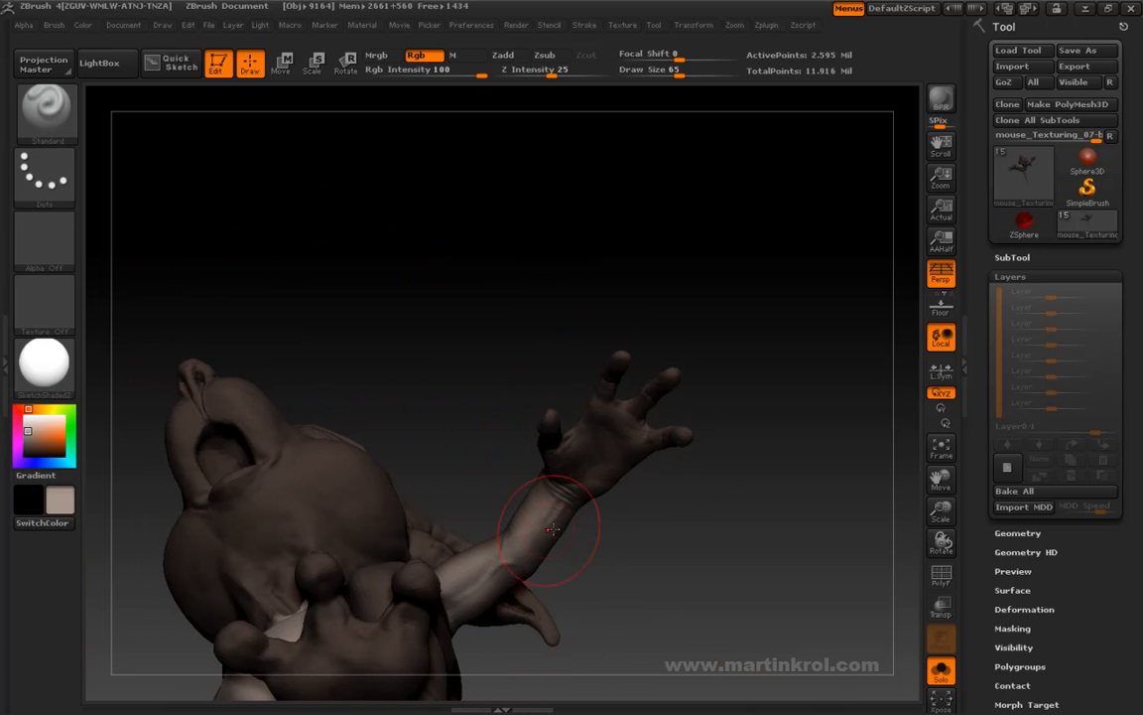
left_click_drag(499, 454, 532, 471)
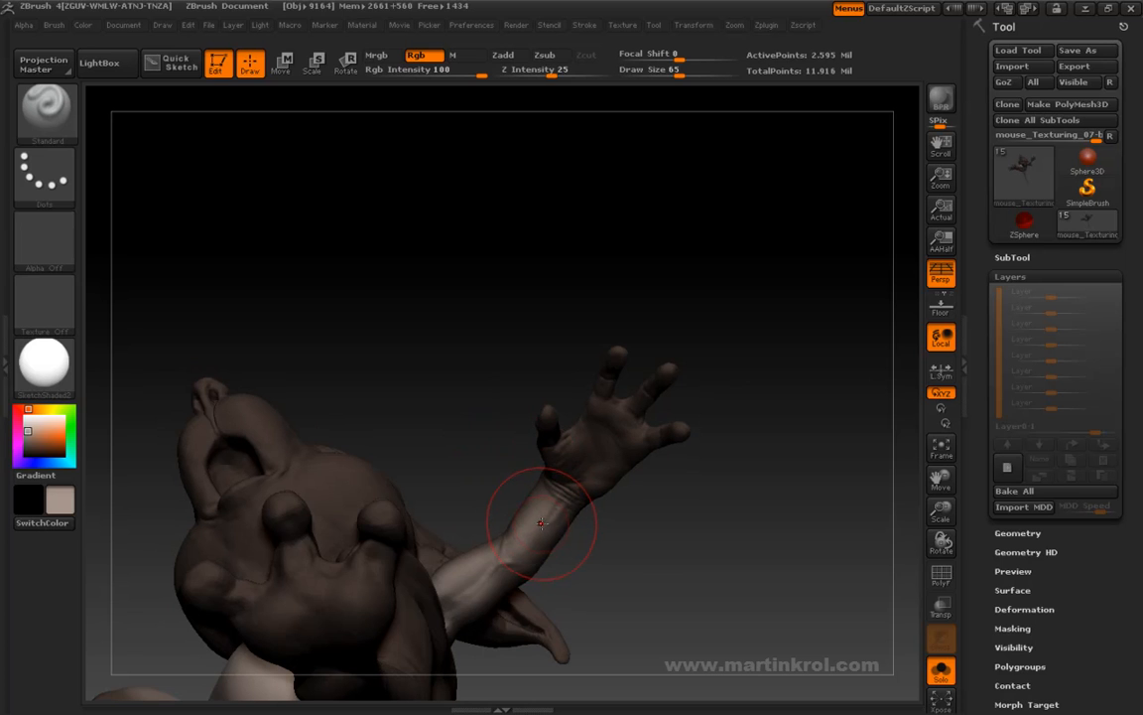
key("space")
left_click(574, 469)
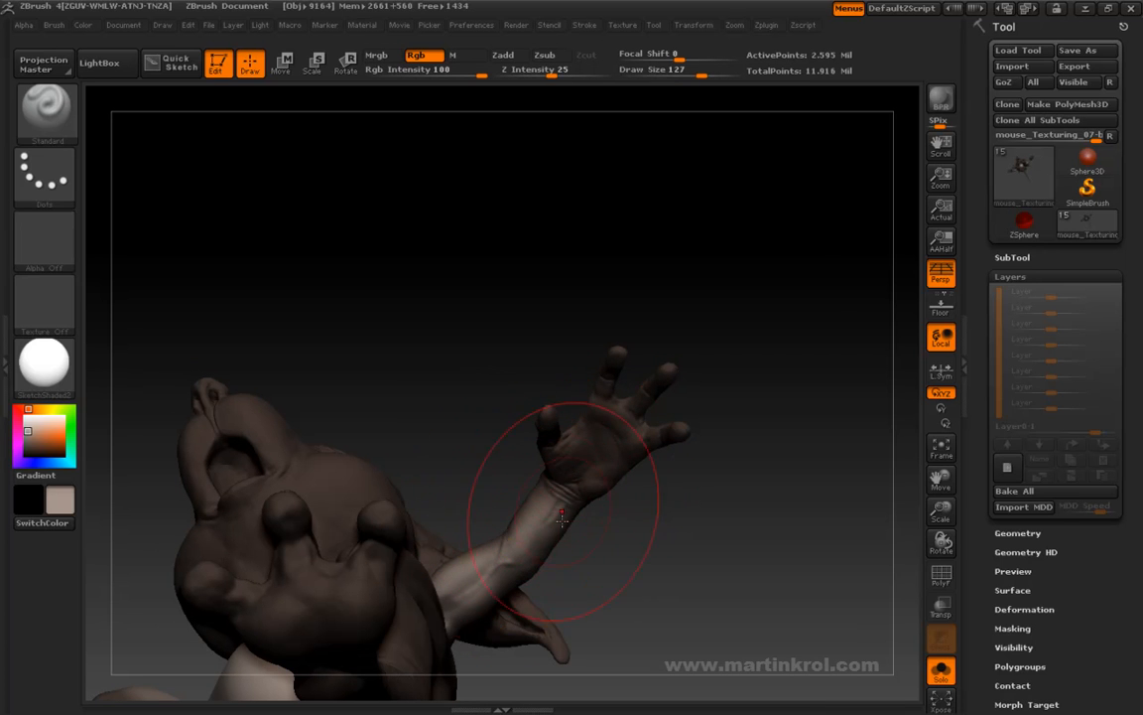
key("space")
left_click_drag(567, 472, 540, 476)
key("space")
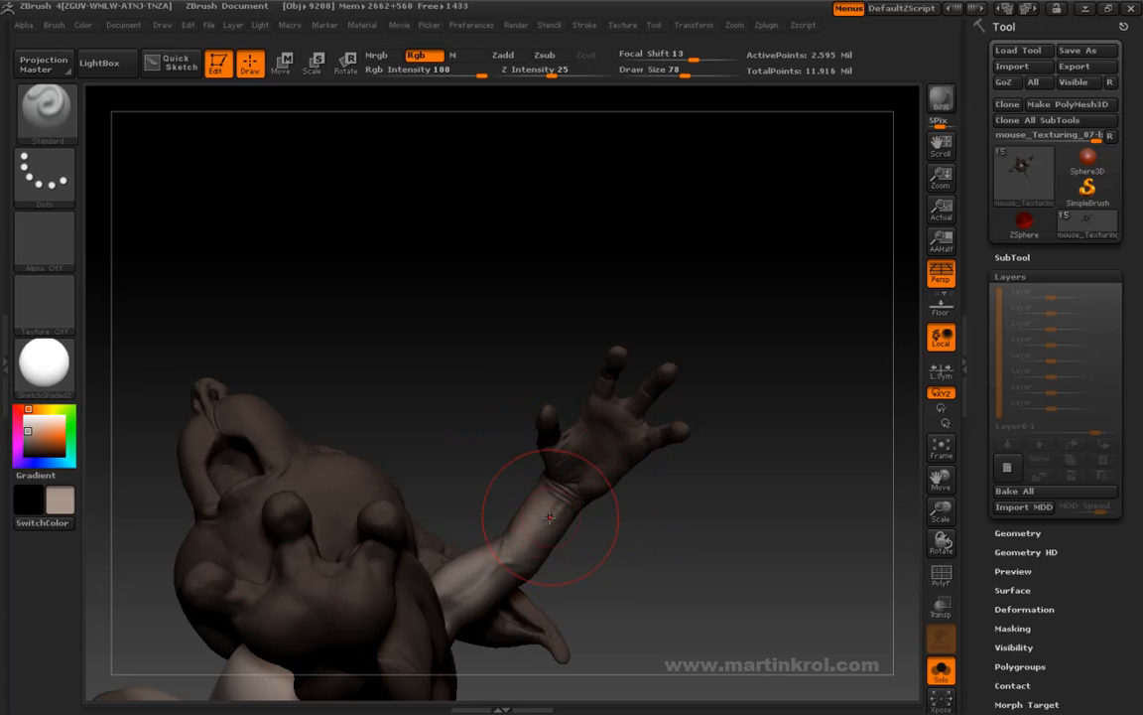
Try painting the palm of the hand light beige
left_click_drag(680, 514, 604, 429)
left_click_drag(694, 338, 732, 493)
left_click_drag(655, 417, 582, 429)
left_click_drag(657, 347, 690, 296)
left_click_drag(780, 319, 544, 299)
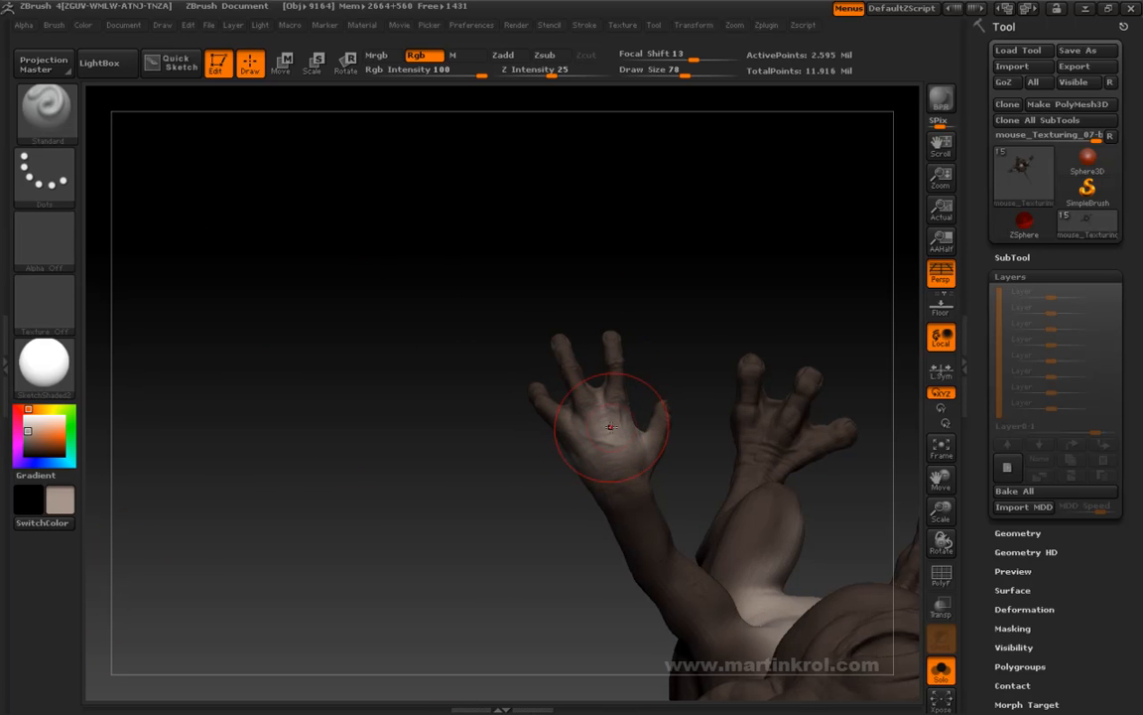
left_click_drag(520, 492, 686, 378)
mouse_move(485, 372)
left_mouse_down("ctrl")
mouse_move(423, 421)
mouse_move(692, 363)
mouse_move(564, 398)
left_mouse_up("ctrl")
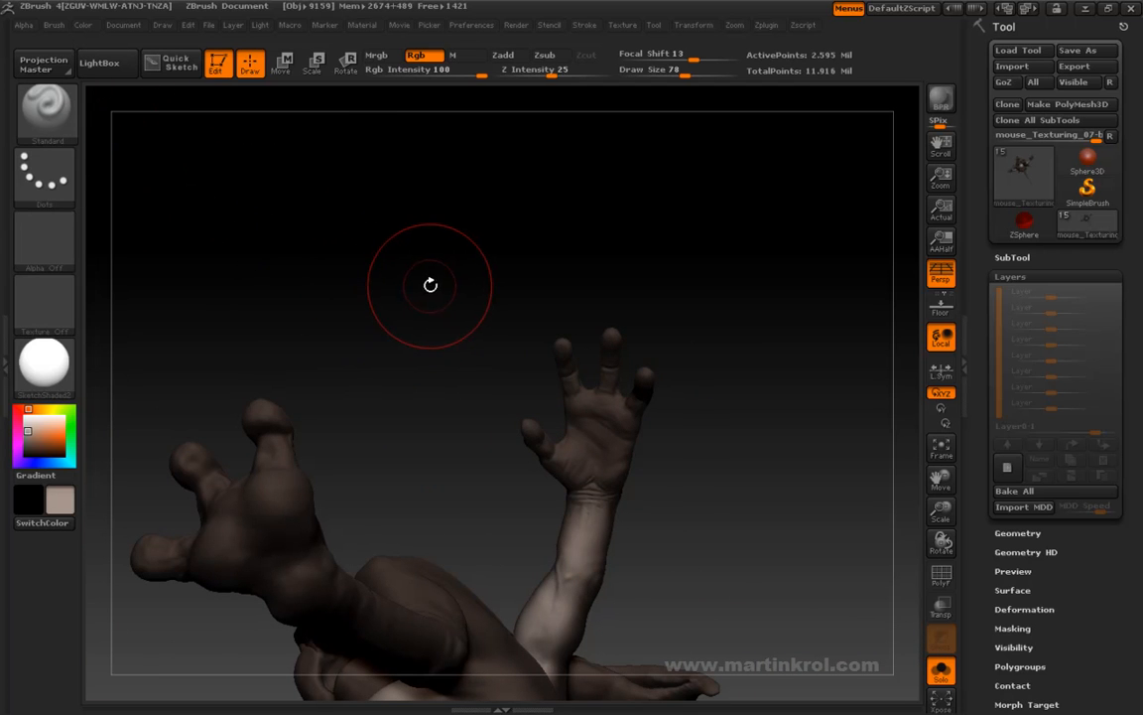
mouse_move(437, 278)
left_mouse_down()
mouse_move(387, 308)
mouse_move(429, 281)
left_mouse_up()
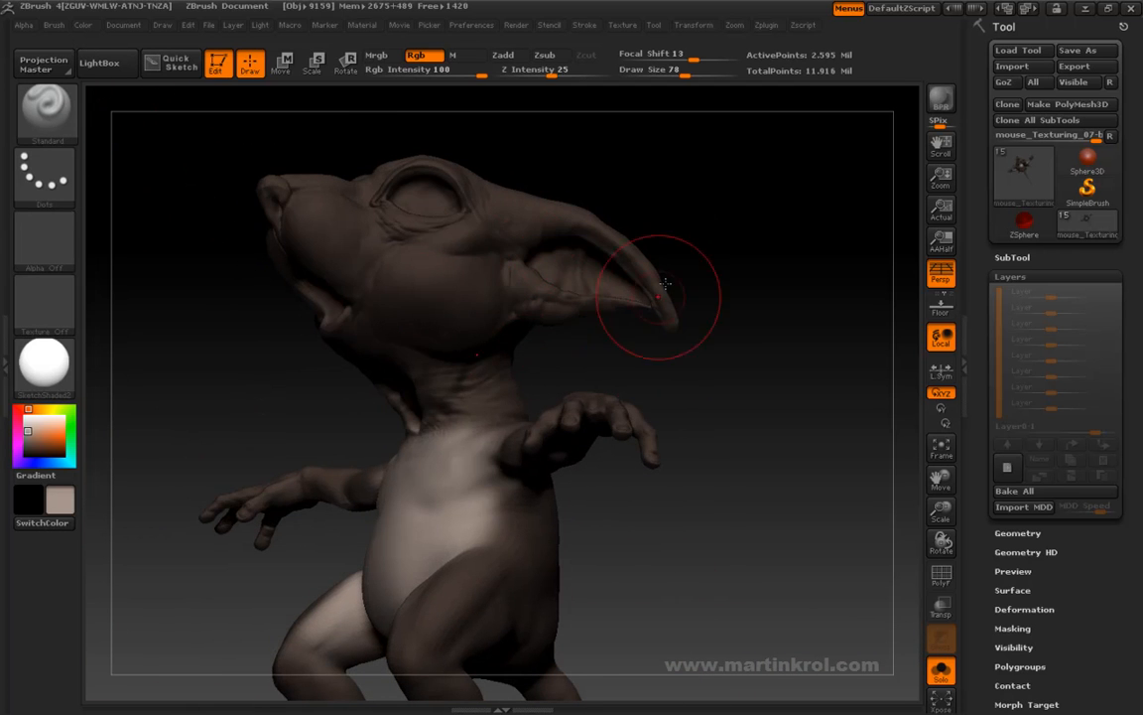
Turn on backface auto masking for the Standard brush
left_click_drag(707, 225, 603, 227)
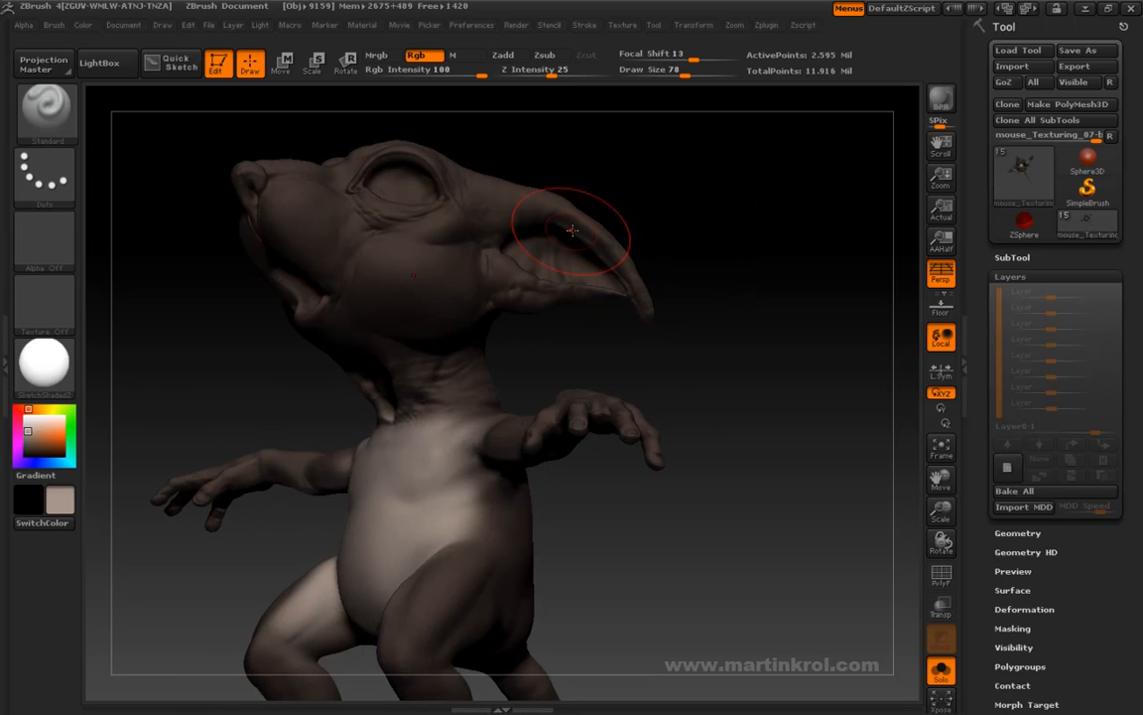
left_click(52, 26)
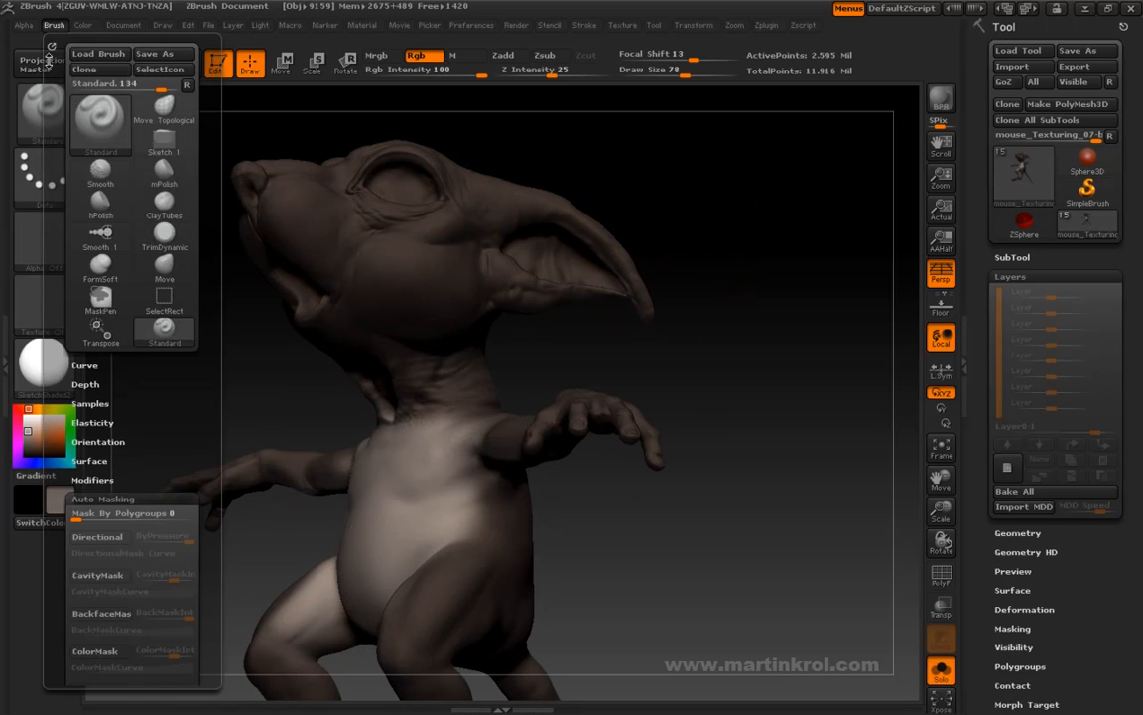
left_click_drag(127, 498, 127, 415)
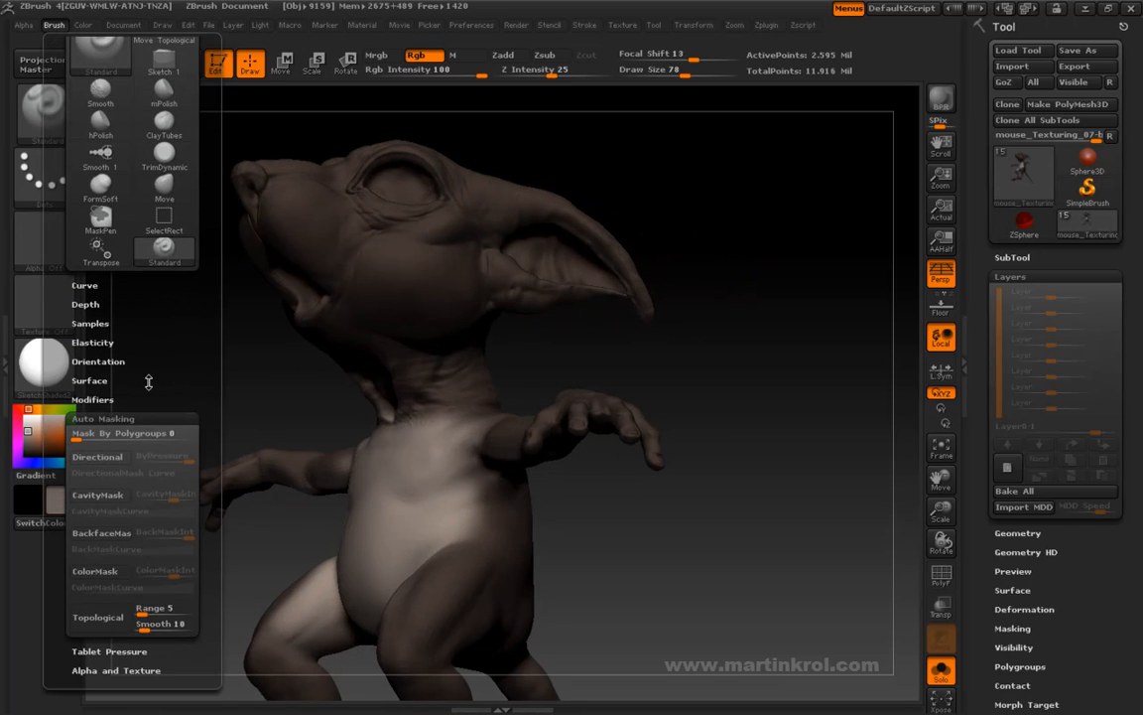
scroll(135, 378, "down", 2)
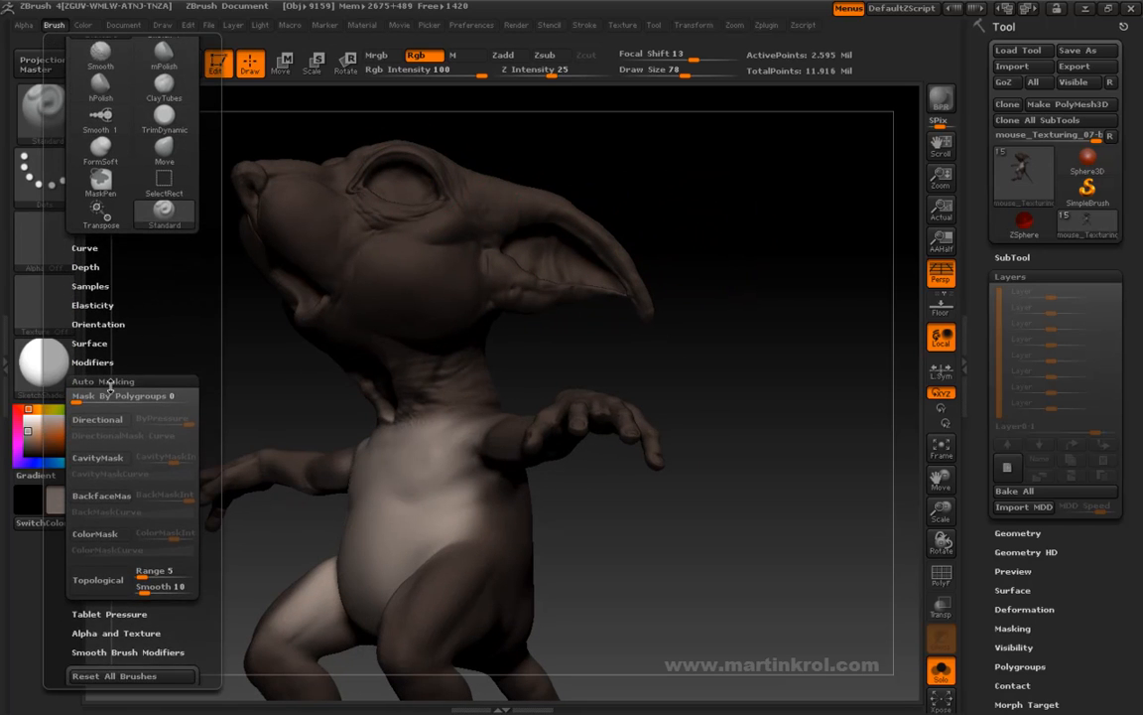
left_click(107, 500)
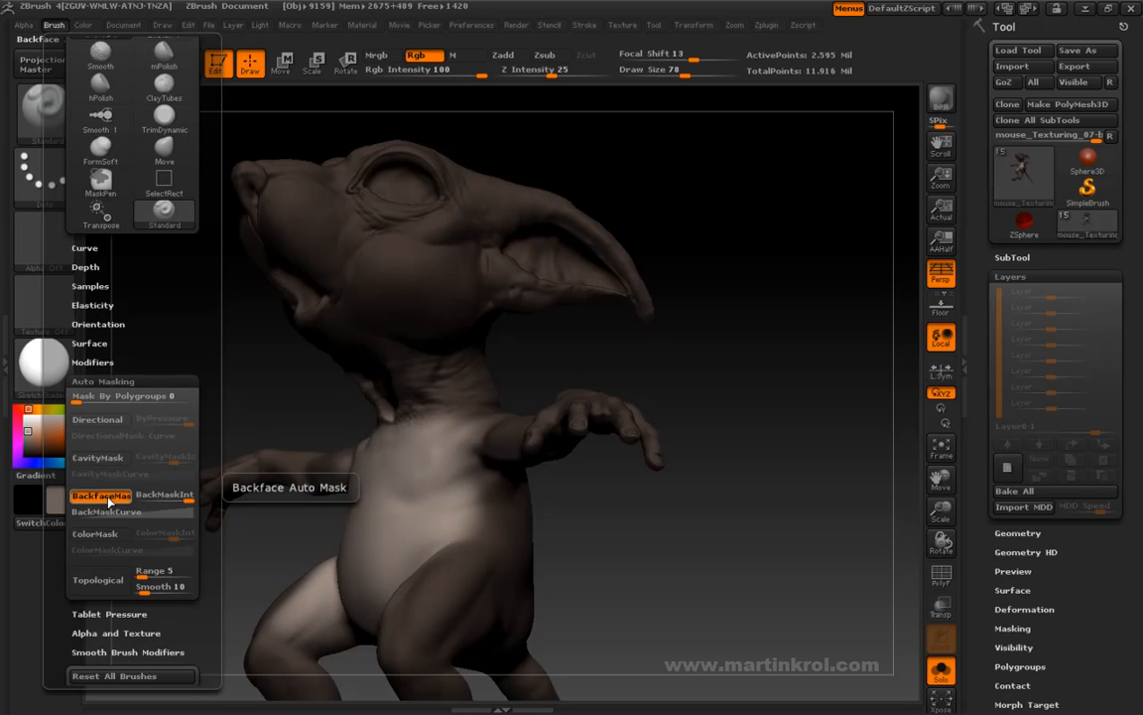
Paint the palm of the hand light beige up to the base of the fingers, checking the back of the hand
mouse_move(717, 415)
left_mouse_down()
mouse_move(732, 375)
mouse_move(733, 256)
mouse_move(684, 286)
left_mouse_up()
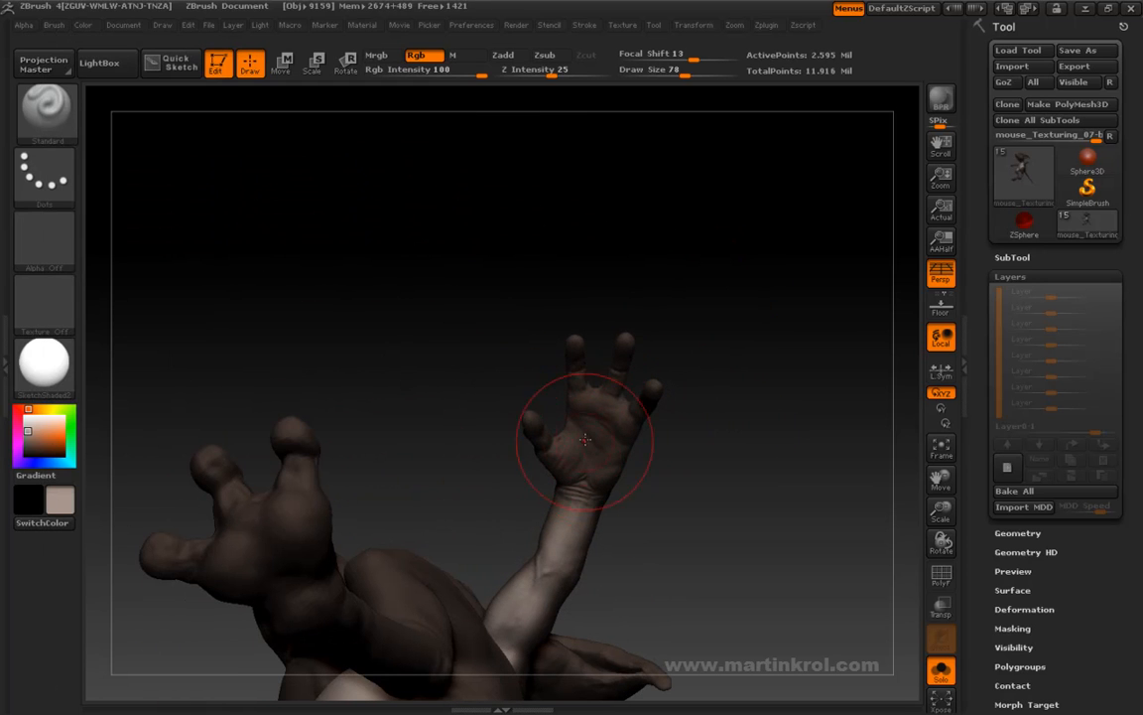
mouse_move(745, 356)
left_mouse_down()
mouse_move(744, 339)
mouse_move(676, 337)
mouse_move(609, 444)
left_mouse_up()
left_click_drag(417, 458, 685, 435)
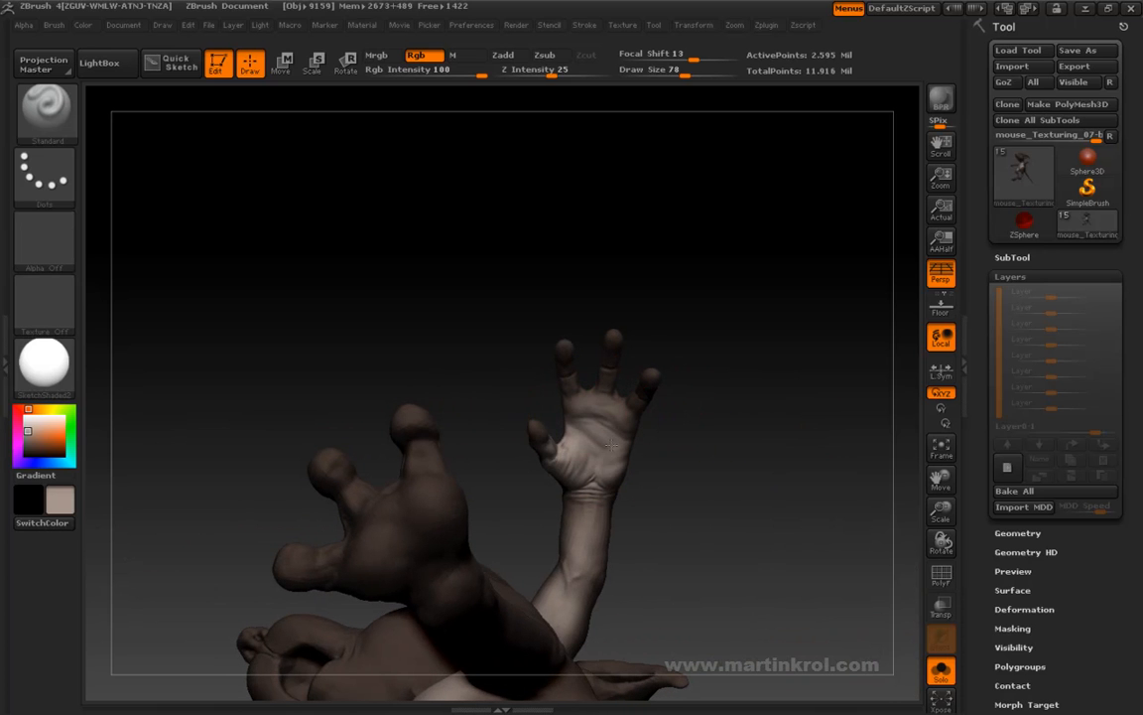
left_click_drag(716, 347, 574, 350)
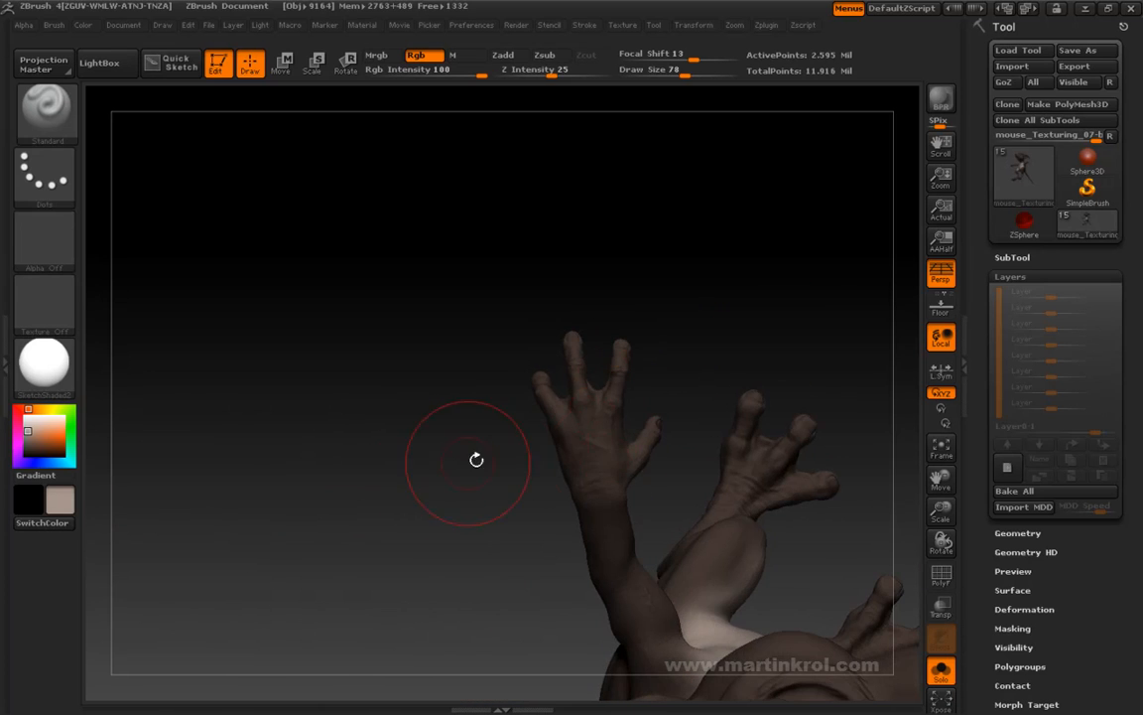
mouse_move(396, 465)
left_mouse_down()
mouse_move(447, 439)
mouse_move(740, 357)
mouse_move(763, 332)
mouse_move(732, 390)
mouse_move(675, 401)
left_mouse_up()
Paint the undersides of the fingers and thumb light beige with draw sizes of 65 and 63
key("space")
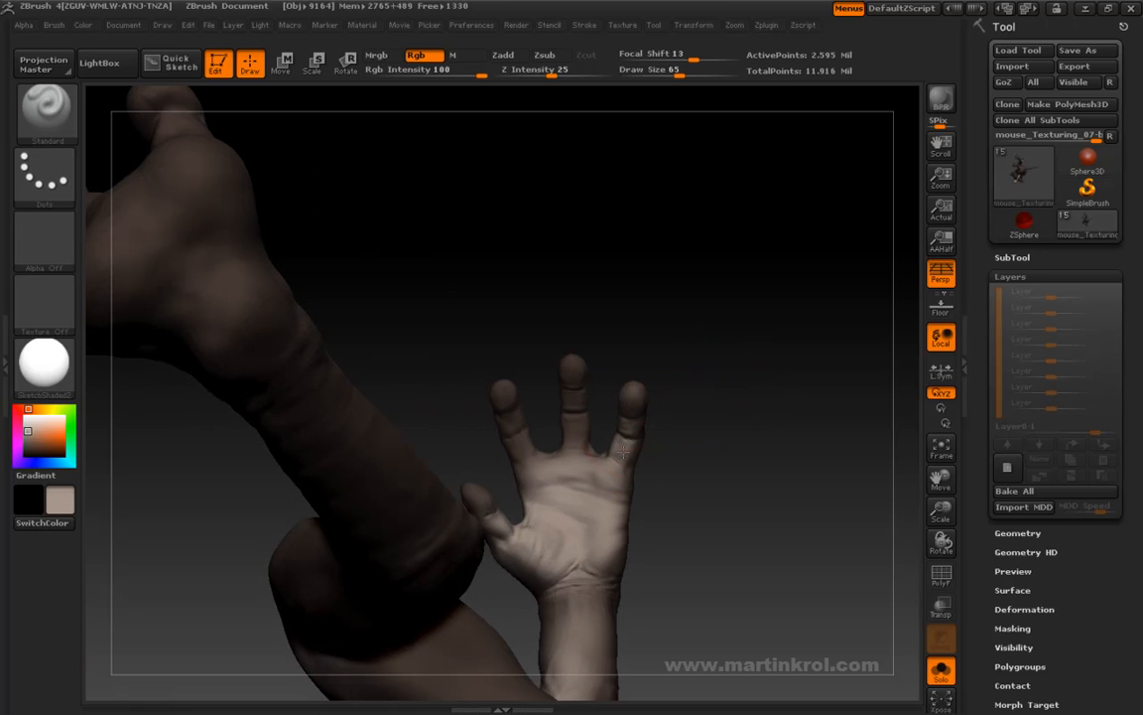
left_click_drag(517, 444, 549, 357)
key("space")
left_click(629, 365)
mouse_move(638, 325)
left_mouse_down()
mouse_move(666, 390)
mouse_move(667, 323)
mouse_move(689, 334)
mouse_move(536, 419)
mouse_move(506, 447)
mouse_move(486, 493)
left_mouse_up()
mouse_move(464, 540)
left_mouse_down()
mouse_move(688, 336)
mouse_move(526, 385)
mouse_move(502, 512)
mouse_move(616, 485)
mouse_move(582, 459)
mouse_move(619, 560)
mouse_move(524, 456)
mouse_move(558, 541)
mouse_move(581, 463)
left_mouse_up()
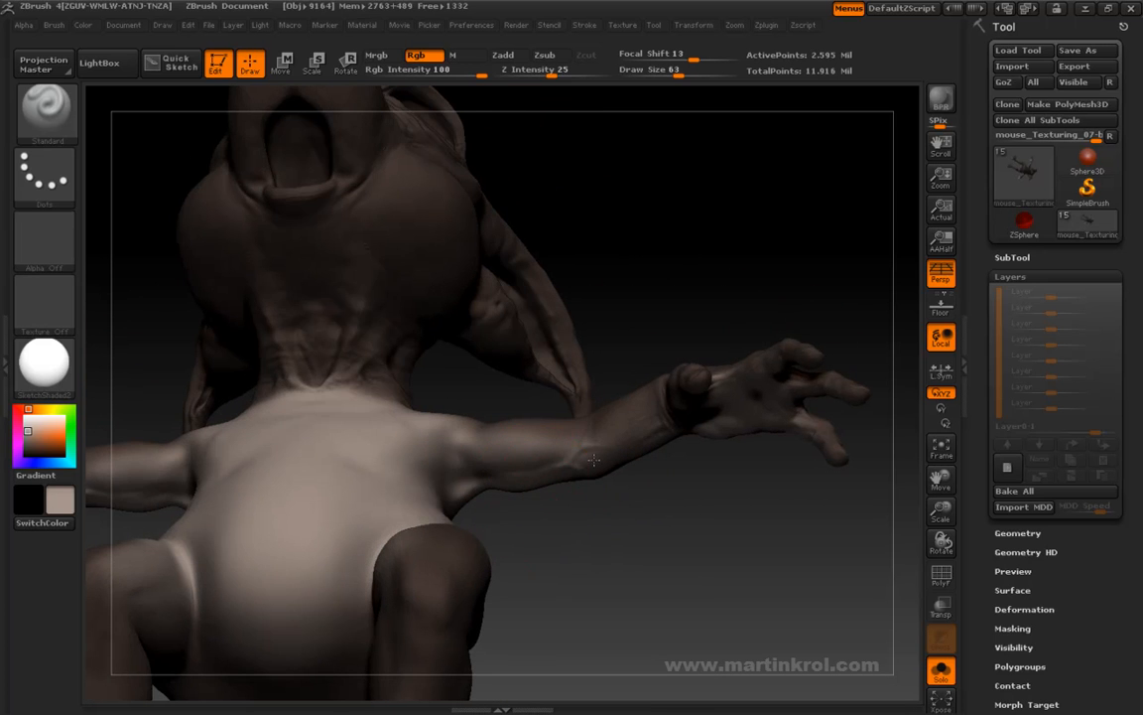
Set the draw size to 58 and blend the light beige along the underside of the arm towards the armpit
key("space")
left_click(601, 471)
mouse_move(572, 556)
left_mouse_down()
mouse_move(594, 458)
mouse_move(653, 497)
mouse_move(543, 447)
left_mouse_up()
left_click_drag(612, 448, 573, 400)
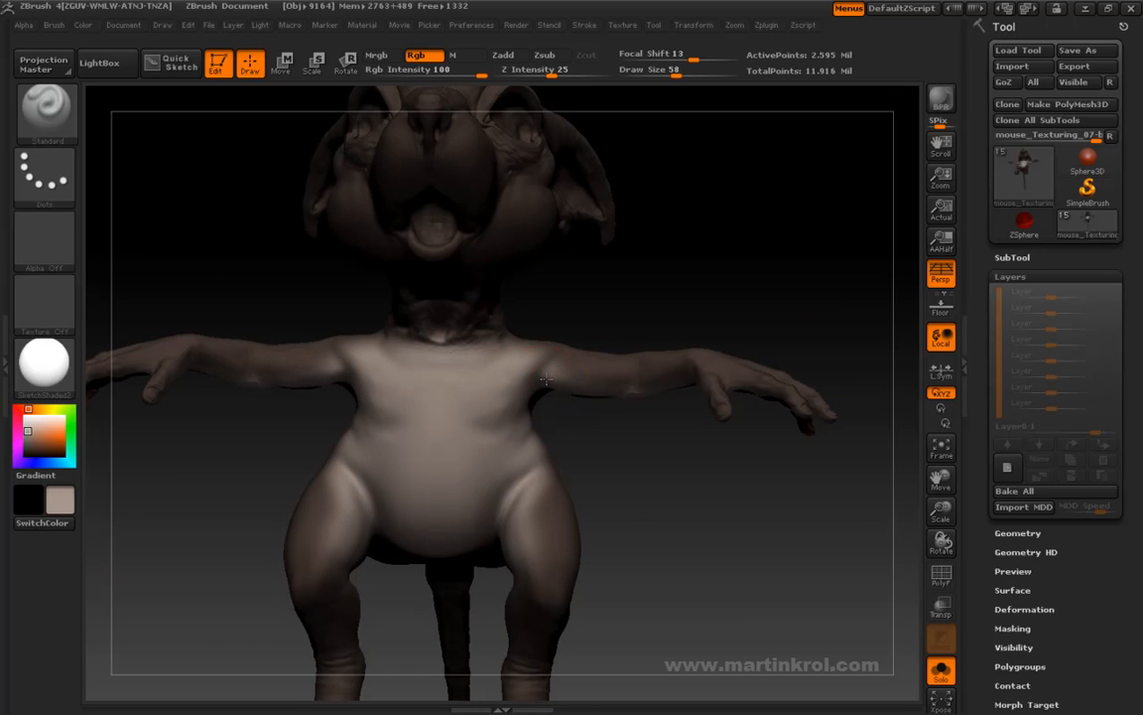
left_click_drag(603, 397, 276, 403)
Paint the backs of the leg joints above the lower legs light beige
left_click_drag(629, 470, 516, 287)
left_click_drag(425, 339, 581, 370)
mouse_move(685, 503)
left_mouse_down()
mouse_move(690, 437)
mouse_move(720, 381)
left_mouse_up()
mouse_move(352, 472)
left_mouse_down()
mouse_move(325, 445)
mouse_move(248, 436)
mouse_move(377, 449)
mouse_move(602, 434)
mouse_move(599, 396)
mouse_move(549, 410)
left_mouse_up()
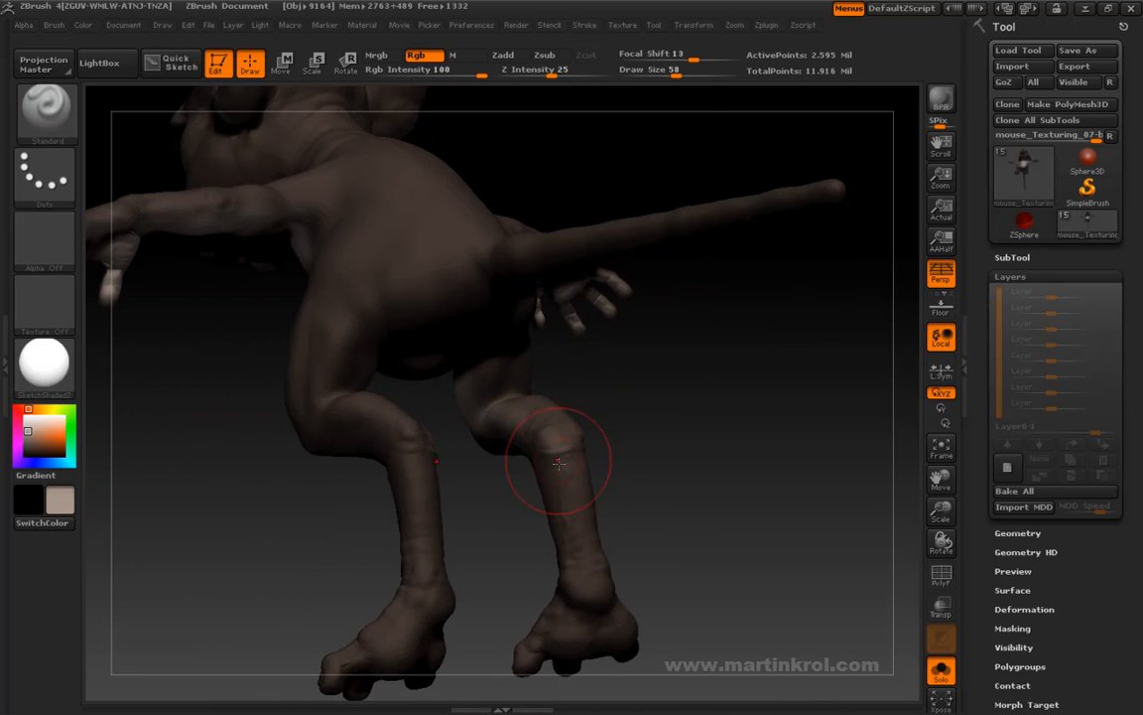
mouse_move(615, 436)
left_mouse_down()
mouse_move(638, 438)
mouse_move(585, 402)
mouse_move(658, 383)
mouse_move(557, 382)
mouse_move(567, 438)
mouse_move(574, 408)
mouse_move(661, 385)
mouse_move(578, 415)
mouse_move(621, 403)
mouse_move(597, 368)
mouse_move(582, 407)
left_mouse_up()
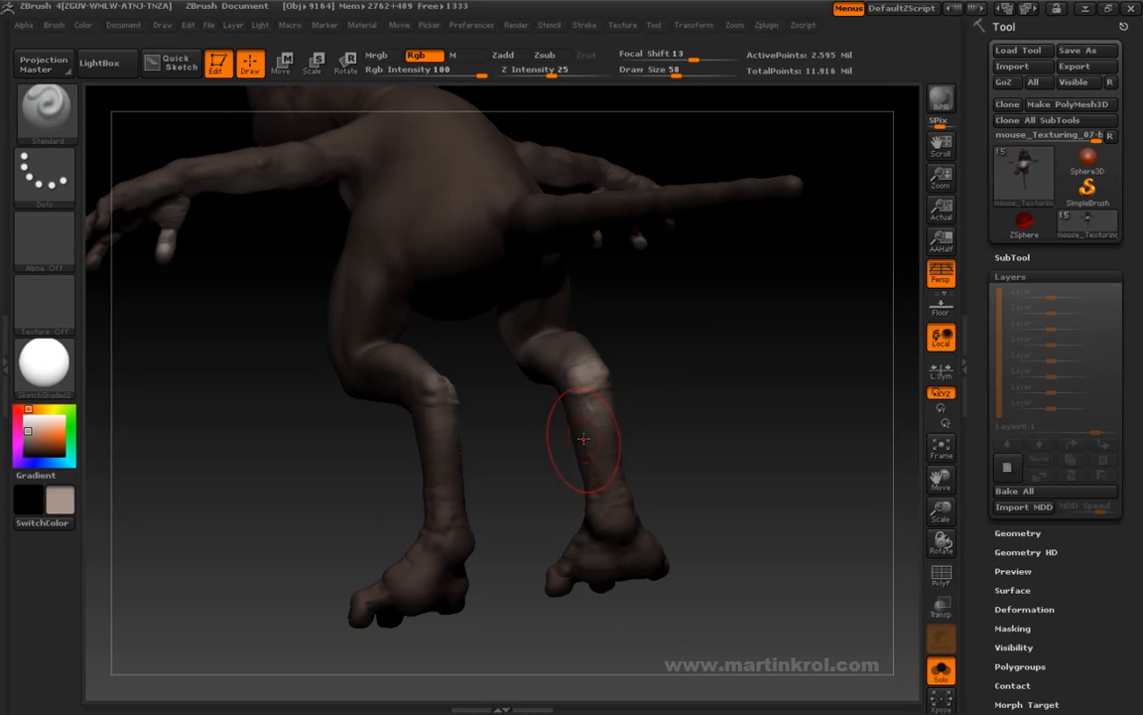
Extend the light beige down the backs of the lower legs to the heels
mouse_move(657, 431)
left_mouse_down()
mouse_move(576, 357)
mouse_move(658, 383)
mouse_move(684, 378)
mouse_move(548, 357)
mouse_move(485, 402)
left_mouse_up()
mouse_move(538, 435)
left_mouse_down()
mouse_move(539, 417)
mouse_move(537, 429)
left_mouse_up()
mouse_move(546, 339)
left_mouse_down()
mouse_move(515, 346)
mouse_move(540, 382)
left_mouse_up()
mouse_move(662, 414)
left_mouse_down()
mouse_move(661, 541)
mouse_move(658, 475)
mouse_move(544, 312)
mouse_move(621, 408)
left_mouse_up()
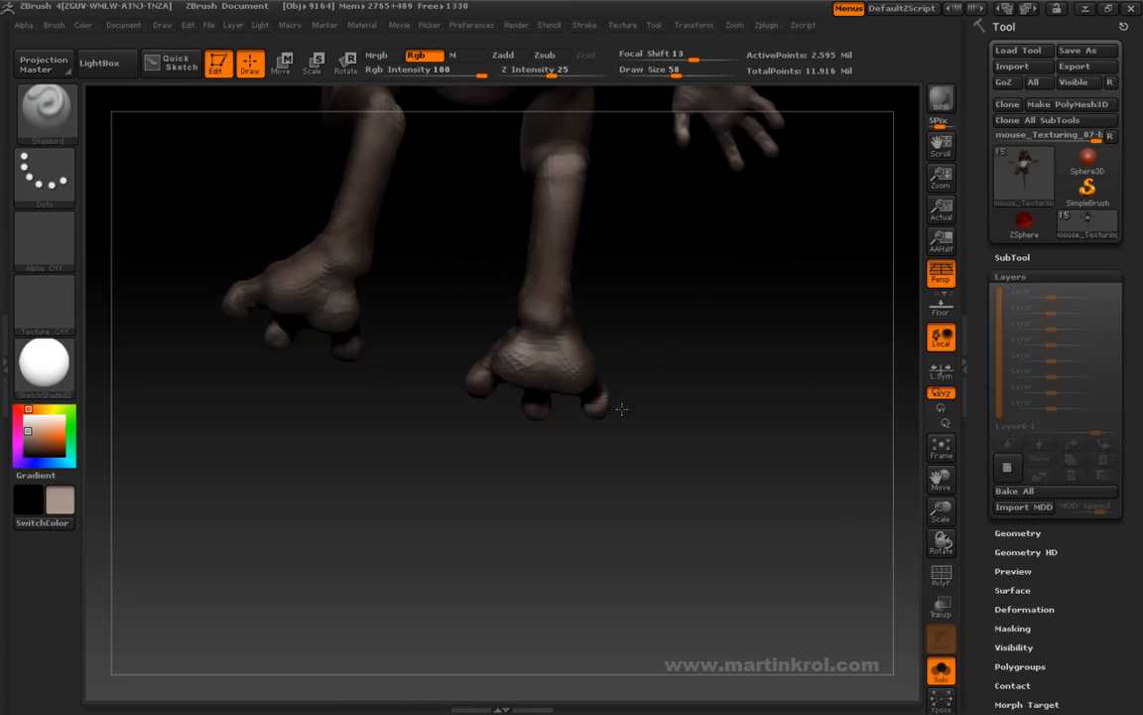
mouse_move(585, 260)
left_mouse_down()
mouse_move(593, 253)
mouse_move(628, 335)
mouse_move(626, 464)
mouse_move(594, 472)
left_mouse_up()
Set the draw size to 54 and paint the heels and the backs of the ankles light beige
key("space")
left_click_drag(629, 472, 627, 417)
left_click_drag(553, 484, 534, 516)
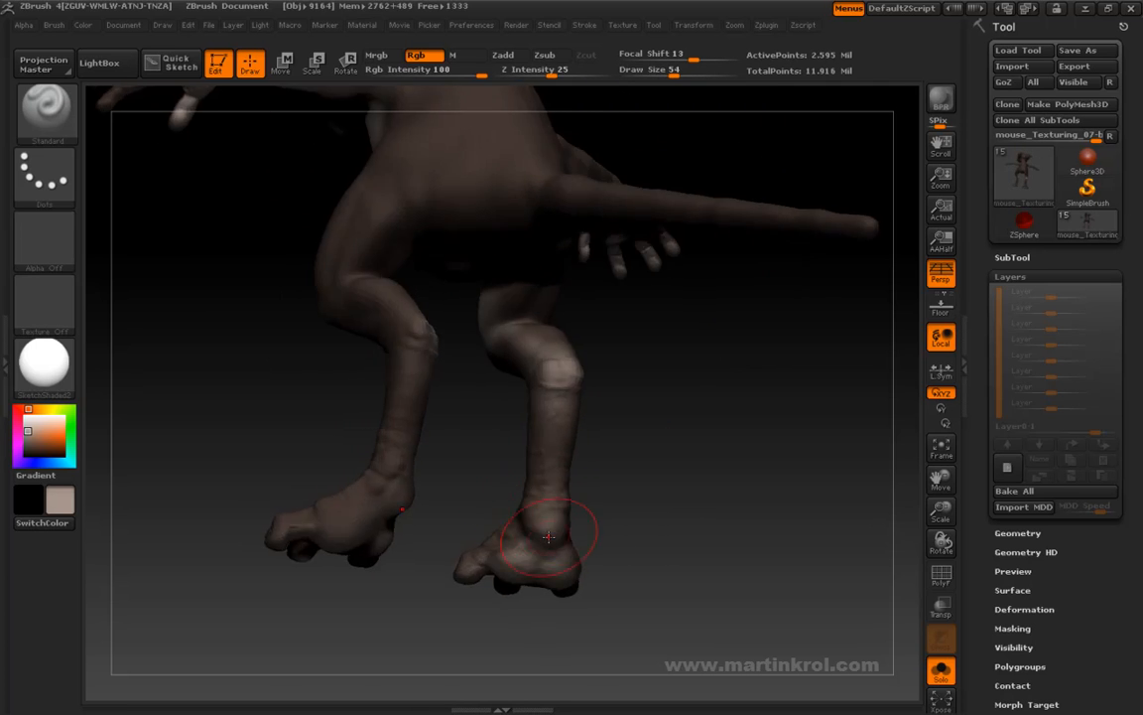
left_click_drag(599, 482, 622, 479)
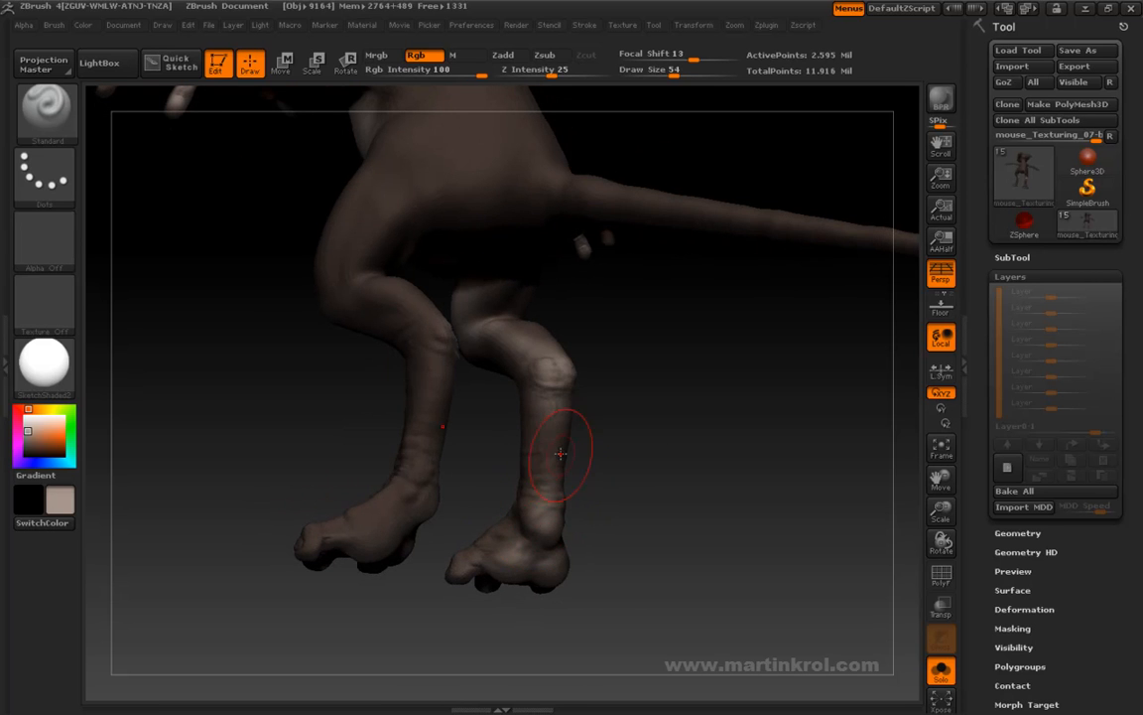
left_click_drag(475, 471, 400, 477)
left_click_drag(424, 410, 678, 481)
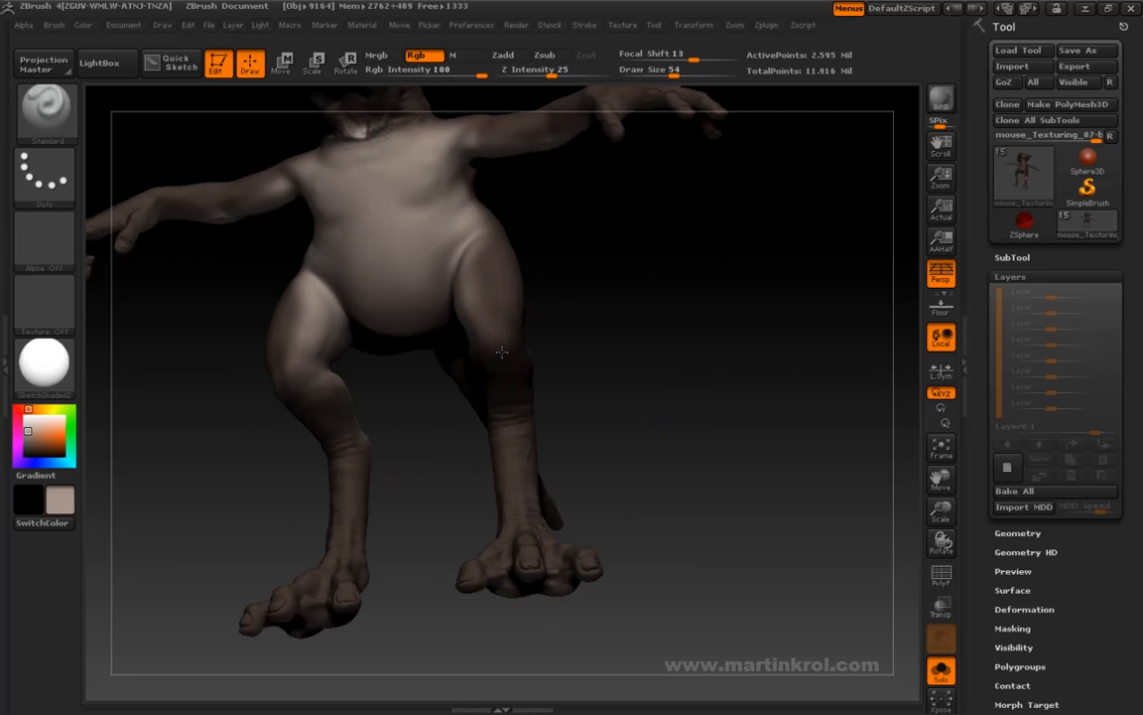
Touch up the light beige on the front of the feet and around the ankles
mouse_move(594, 330)
left_mouse_down()
mouse_move(745, 421)
mouse_move(741, 381)
mouse_move(663, 511)
mouse_move(710, 470)
mouse_move(605, 490)
left_mouse_up()
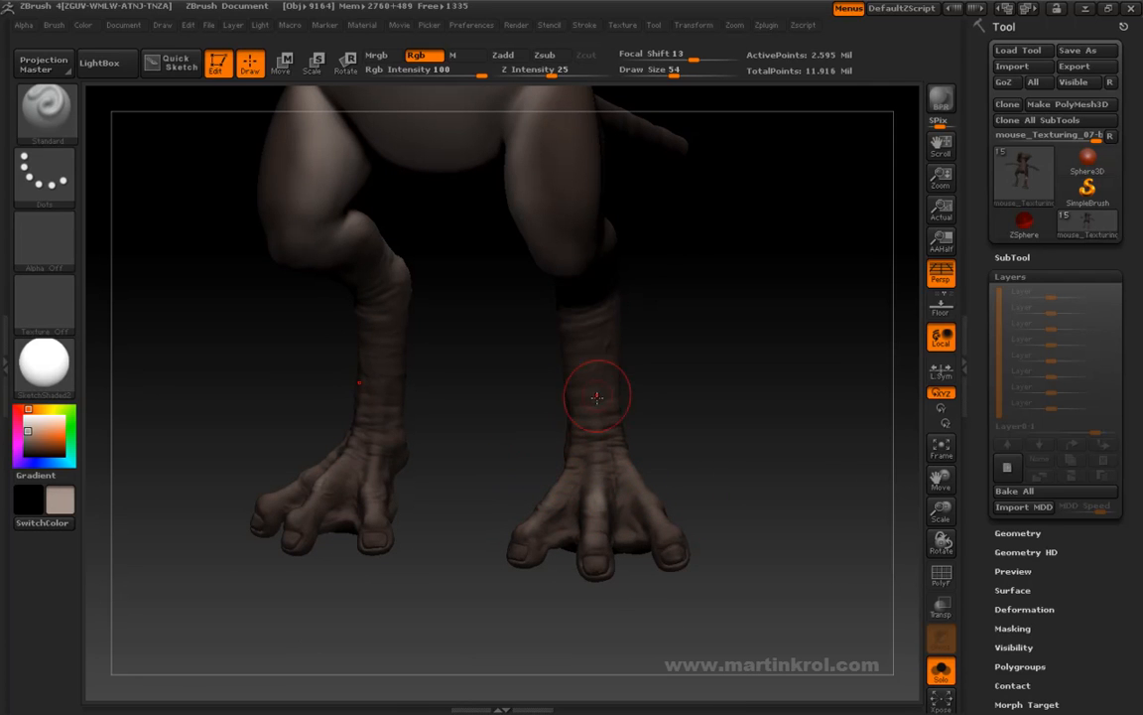
left_click_drag(595, 446, 615, 445)
left_click_drag(677, 409, 621, 392)
left_click_drag(632, 493, 561, 481)
left_click_drag(590, 540, 545, 478)
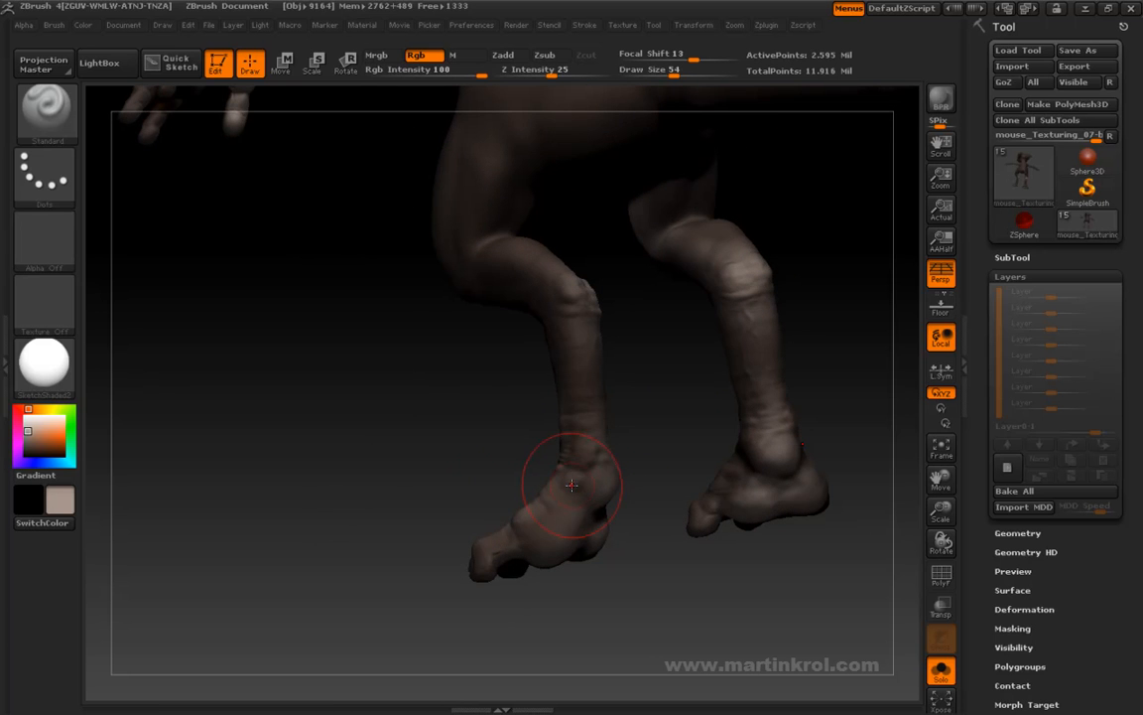
Set the draw size to 39 and touch up the light beige along the sides of the fingers
mouse_move(495, 441)
left_mouse_down()
mouse_move(623, 467)
mouse_move(669, 396)
mouse_move(694, 445)
mouse_move(735, 454)
mouse_move(731, 473)
mouse_move(684, 416)
mouse_move(620, 283)
mouse_move(759, 319)
mouse_move(749, 320)
left_mouse_up()
key("space")
mouse_move(687, 316)
left_mouse_down()
mouse_move(760, 306)
mouse_move(700, 243)
left_mouse_up()
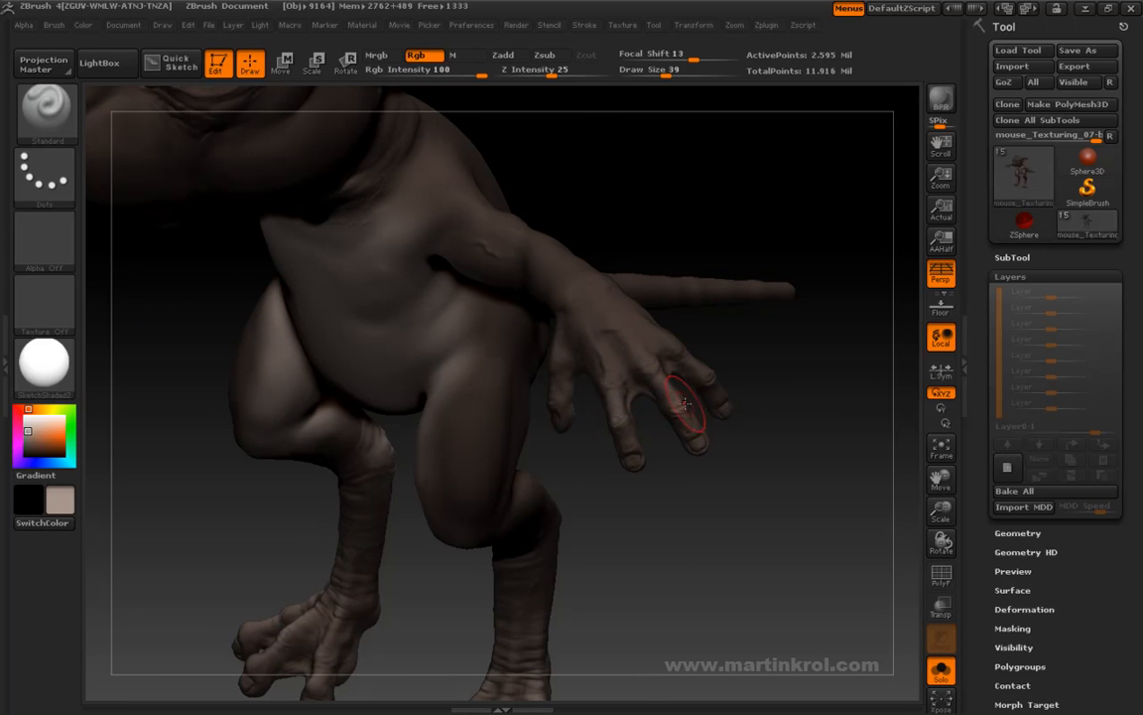
left_click_drag(680, 408, 732, 357)
left_click_drag(758, 339, 786, 296)
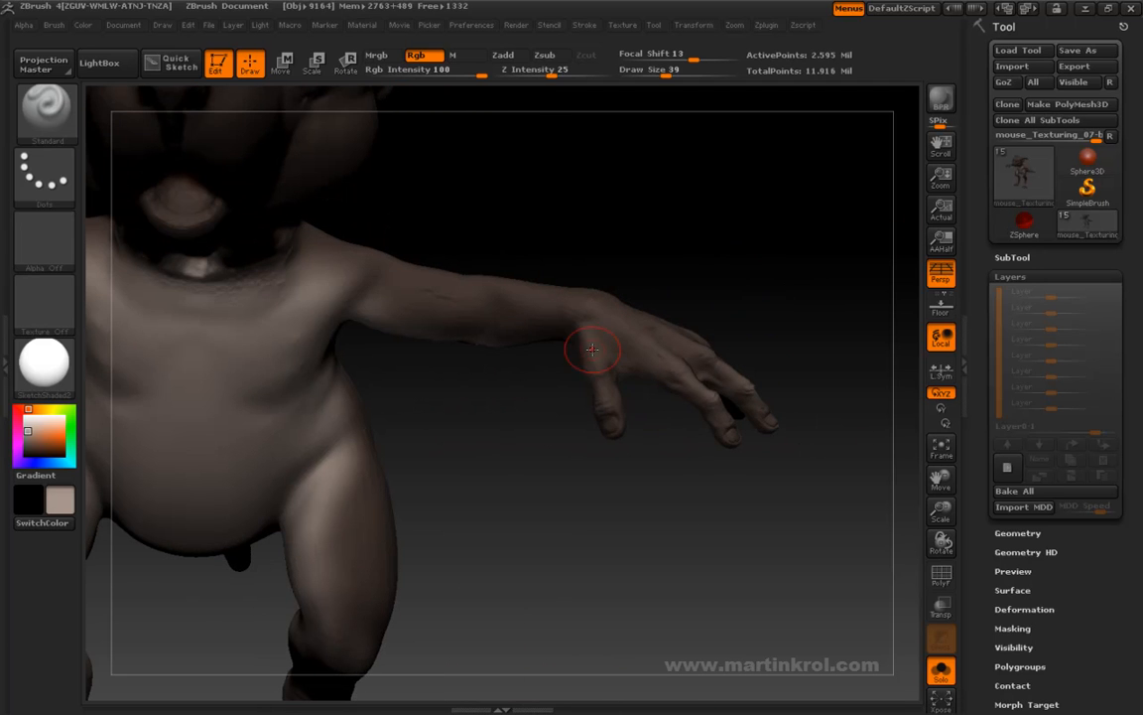
left_click_drag(684, 290, 725, 191, "alt")
left_click_drag(790, 229, 775, 334, "alt")
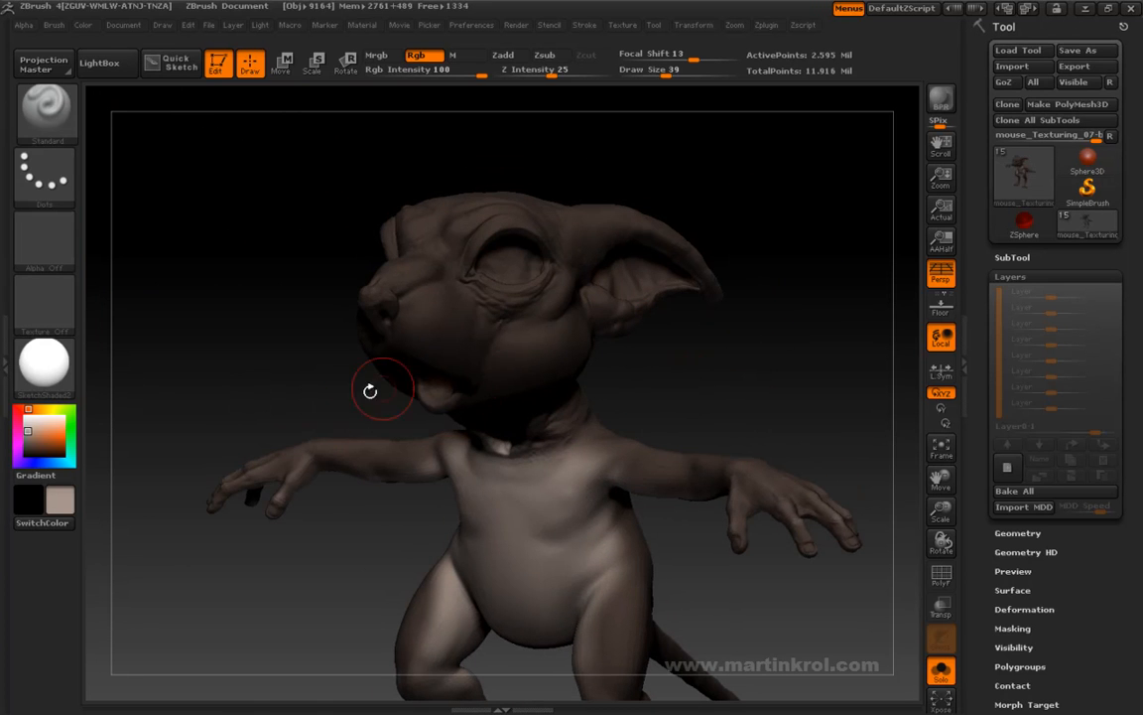
Change the paint color to a muted, dusty pink
left_click_drag(387, 392, 89, 449)
left_click(40, 428)
left_click(19, 410)
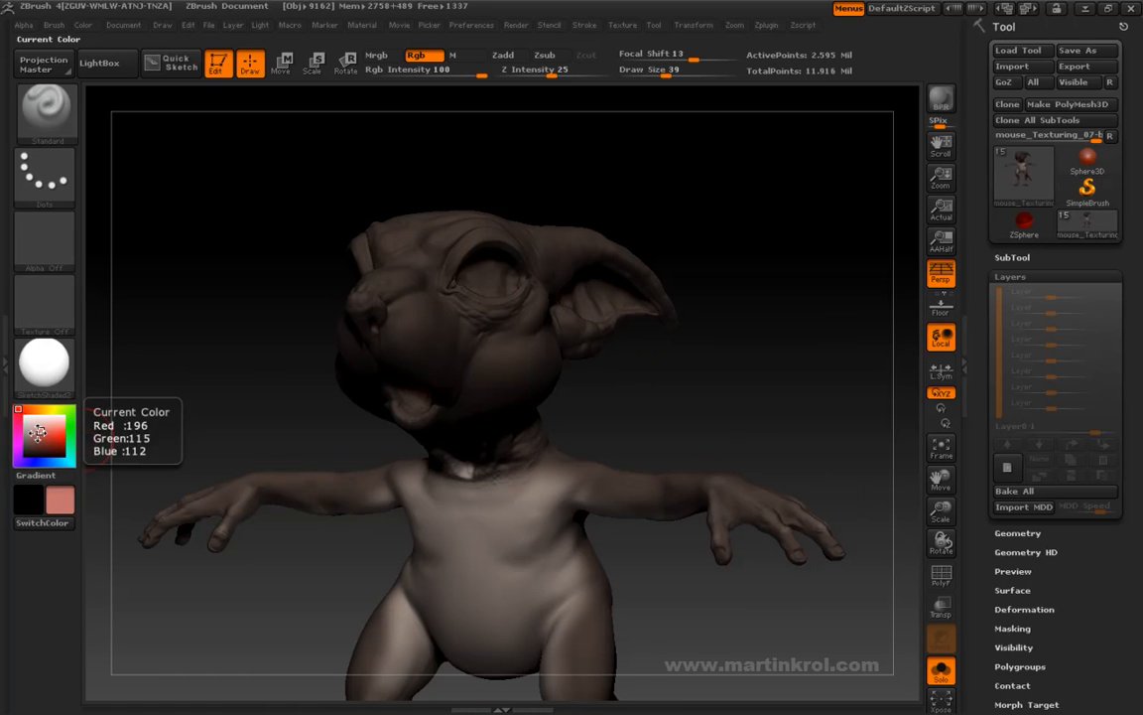
left_click(33, 437)
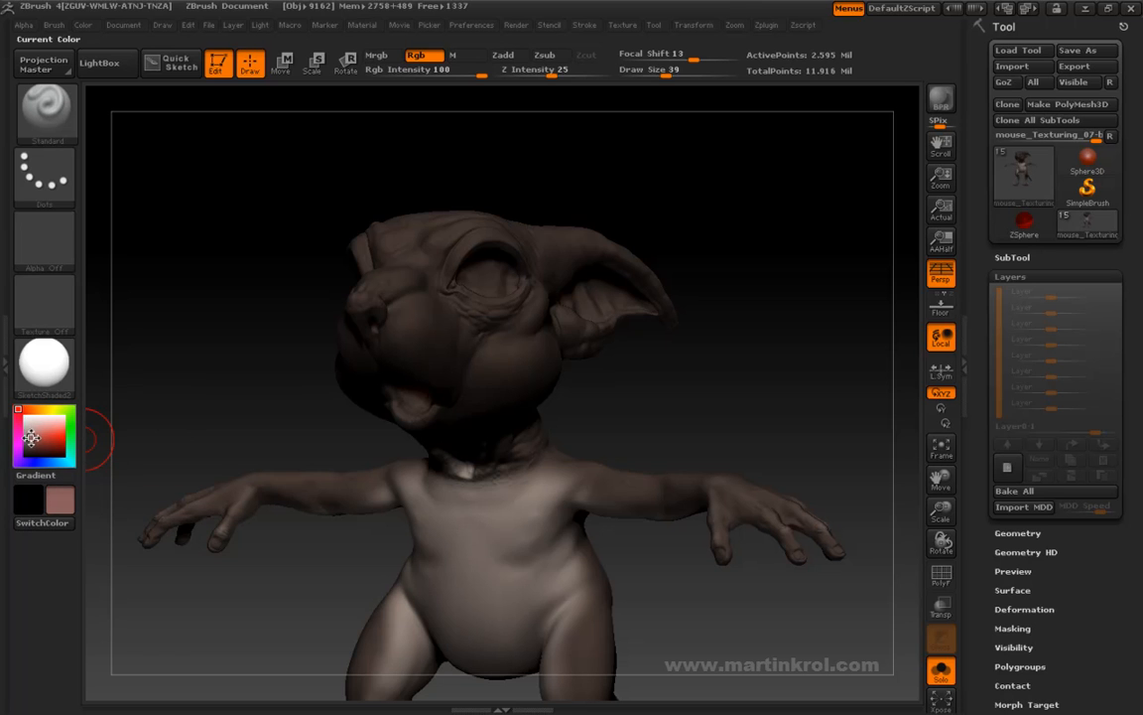
Paint the lower lip around the open mouth dusty pink from both sides
left_click_drag(204, 399, 197, 425)
left_click_drag(420, 418, 626, 415, "alt")
key("space")
left_click_drag(391, 333, 426, 347)
left_click_drag(312, 435, 436, 413)
left_click_drag(620, 403, 702, 399)
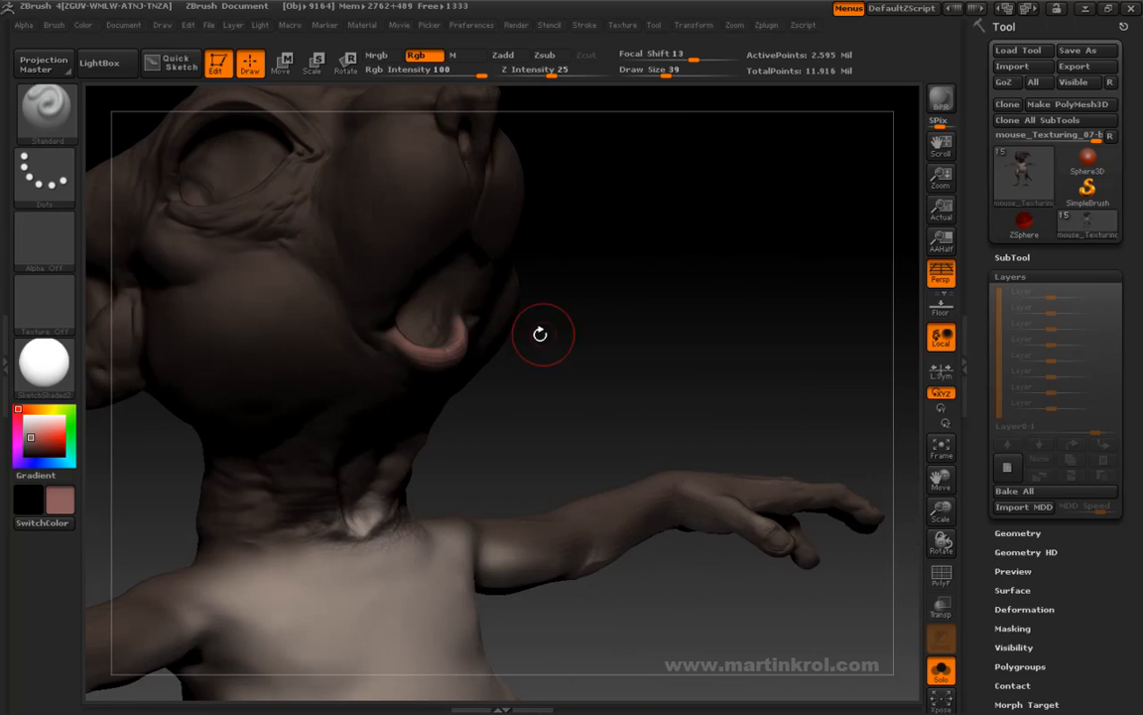
left_click_drag(564, 372, 479, 358)
left_click_drag(680, 238, 643, 314)
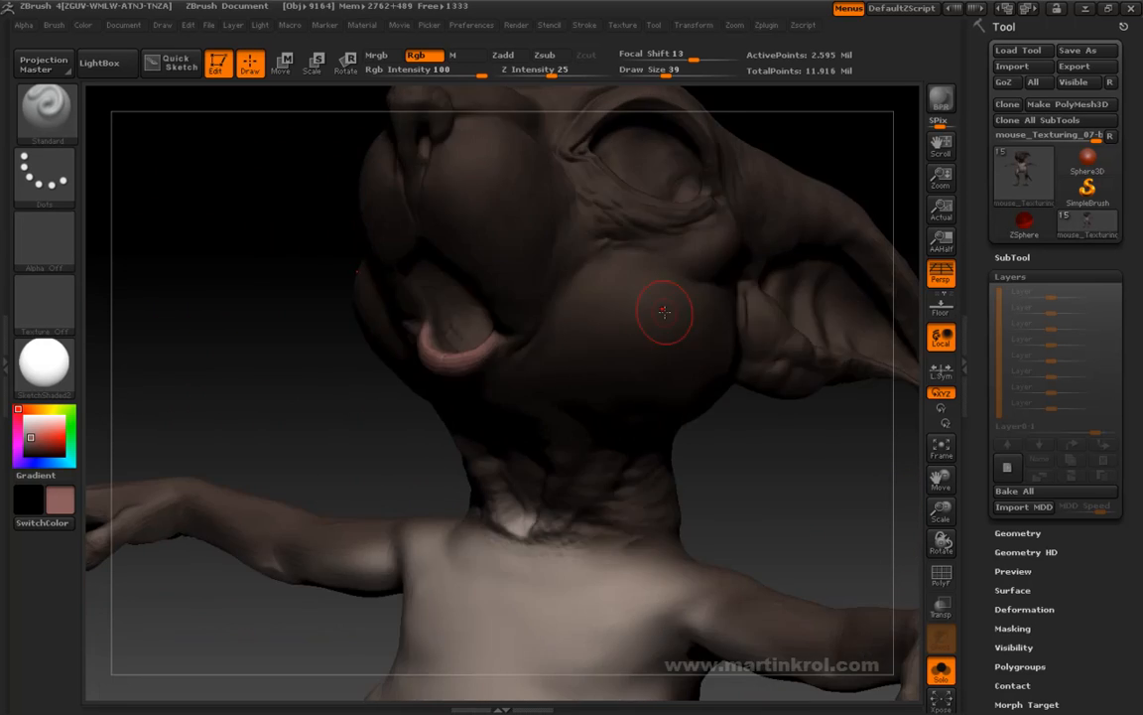
left_click_drag(344, 393, 288, 387)
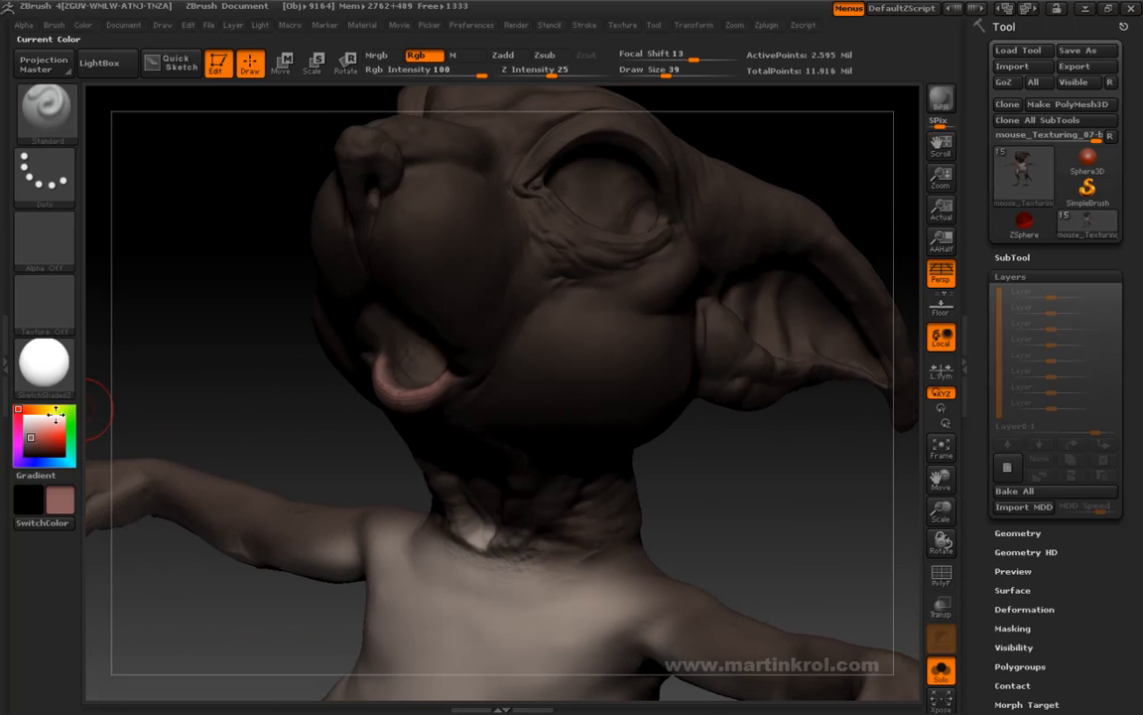
Choose a slightly lighter pink and repaint the lower lip with it
left_click_drag(29, 435, 33, 433)
left_click_drag(312, 416, 334, 359)
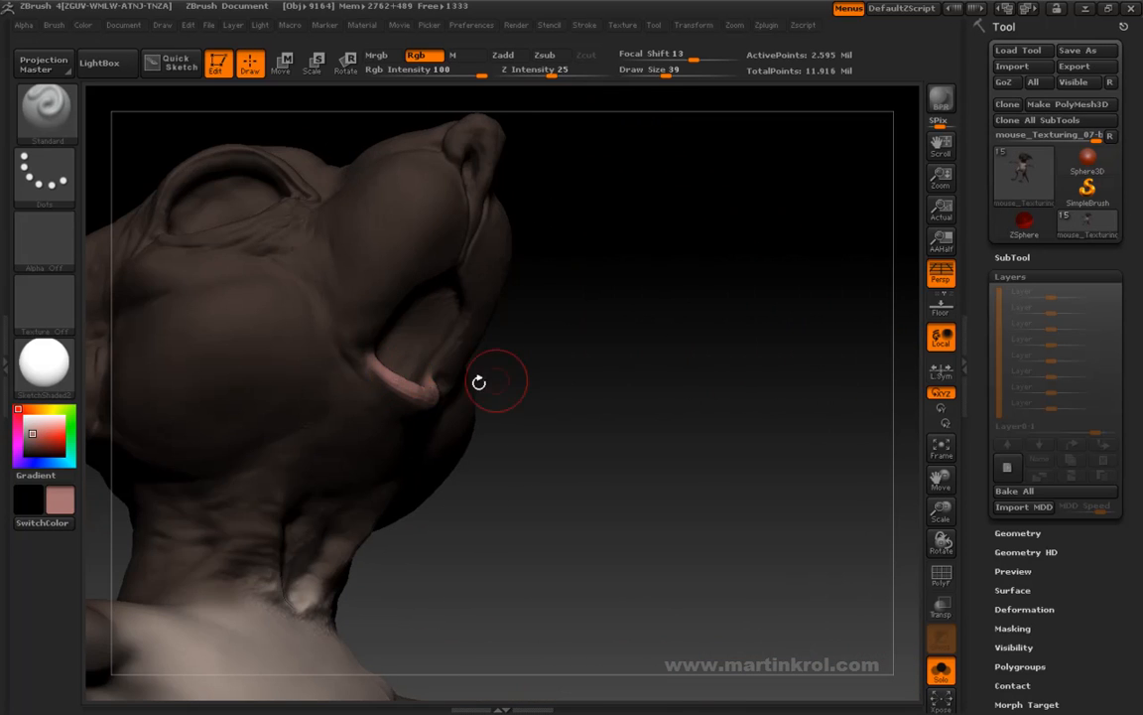
left_click_drag(478, 382, 541, 341)
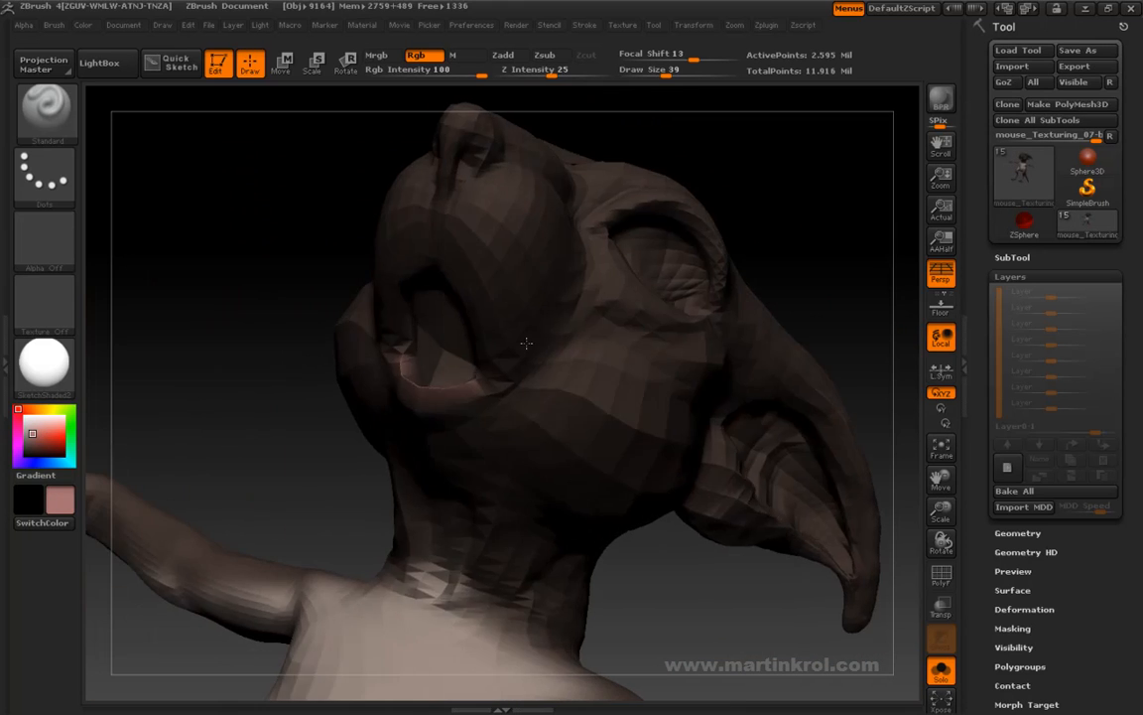
left_click_drag(271, 304, 225, 354)
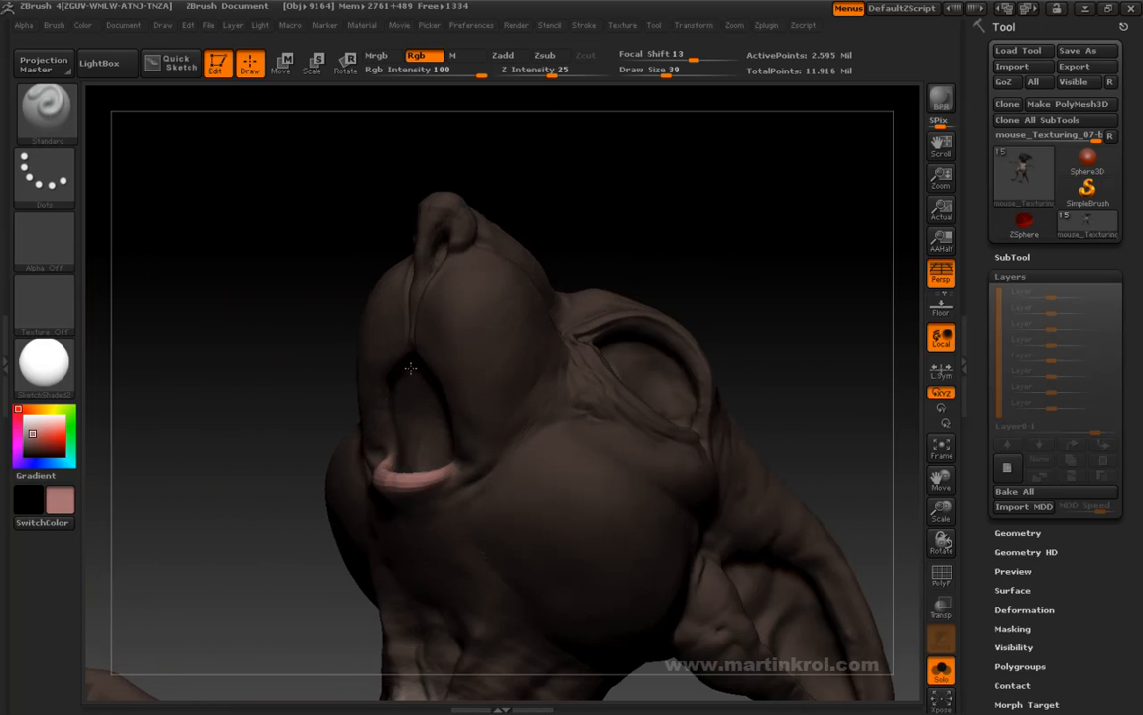
left_click_drag(307, 376, 369, 365)
Set the draw size to 76 and paint the inside of the mouth pink
key("space")
mouse_move(464, 395)
left_mouse_down()
mouse_move(479, 394)
mouse_move(459, 421)
mouse_move(433, 429)
left_mouse_up()
left_click_drag(634, 270, 657, 300)
left_click_drag(441, 433, 425, 451)
left_click_drag(769, 233, 729, 268)
left_click_drag(415, 471, 402, 496)
left_click_drag(266, 486, 233, 372)
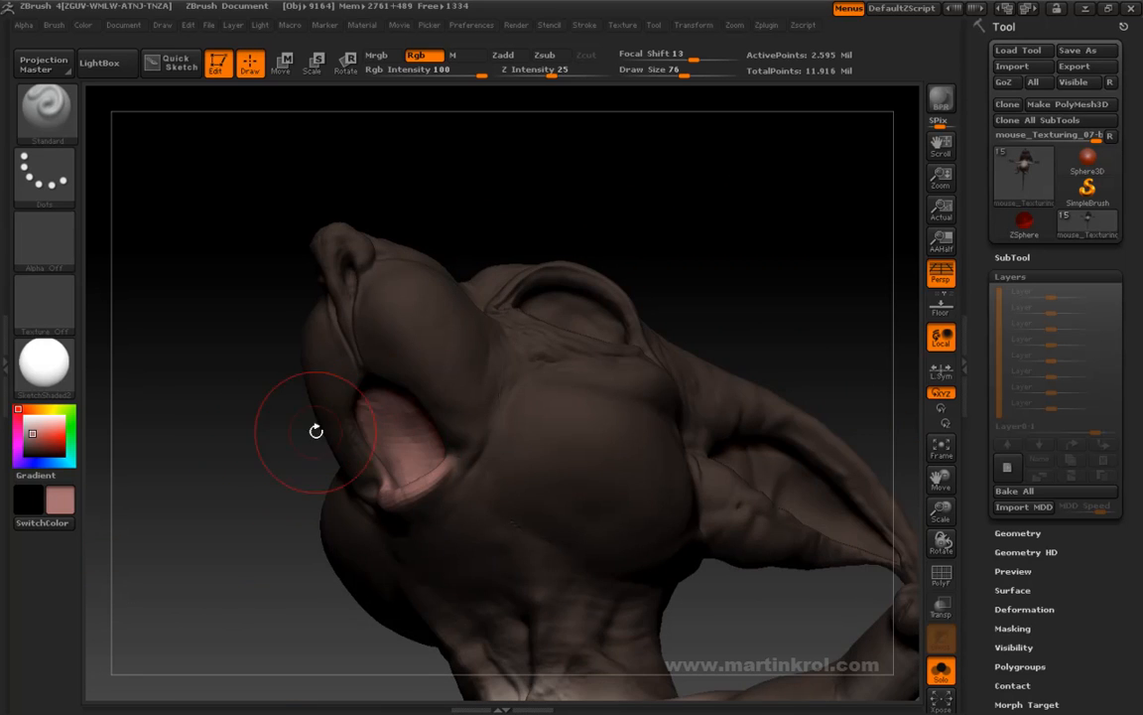
left_click_drag(270, 437, 260, 395)
left_click_drag(227, 326, 230, 278)
Set the draw size to 51 and fill in the remaining inner edges of the mouth with pink
key("space")
left_click_drag(333, 344, 321, 344)
mouse_move(444, 165)
left_mouse_down()
mouse_move(439, 217)
mouse_move(421, 210)
left_mouse_up()
mouse_move(249, 312)
left_mouse_down()
mouse_move(302, 413)
mouse_move(385, 437)
mouse_move(358, 410)
left_mouse_up()
mouse_move(221, 435)
left_mouse_down()
mouse_move(639, 319)
mouse_move(710, 328)
left_mouse_up()
left_click_drag(430, 375, 425, 392)
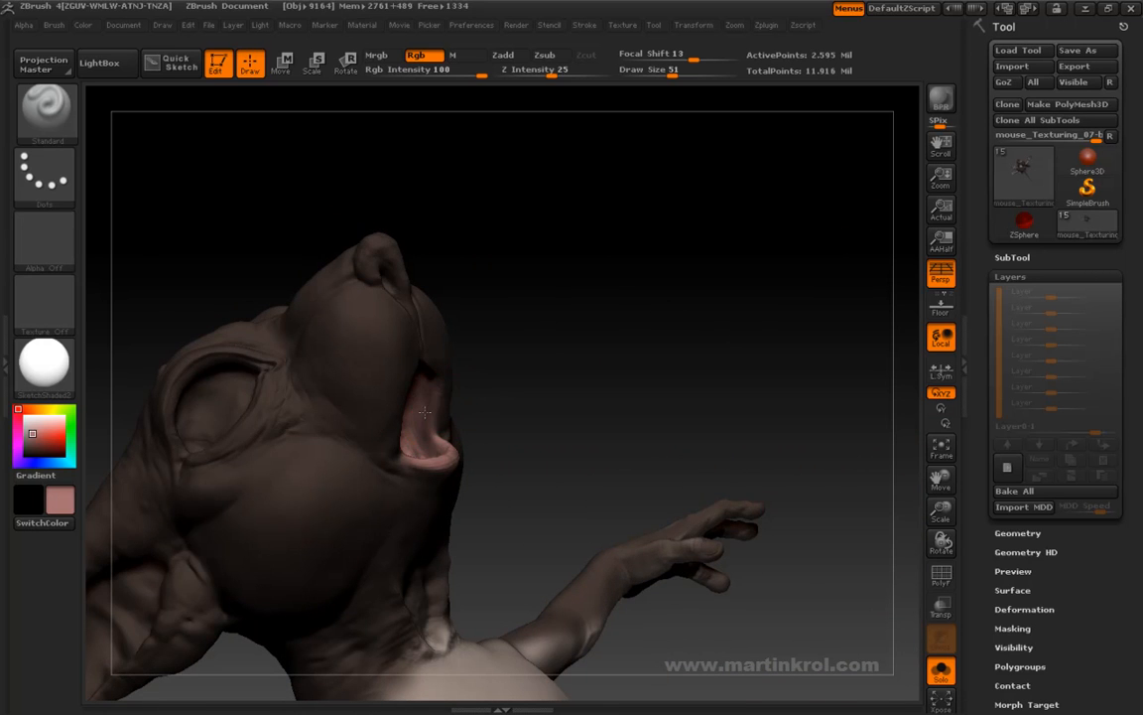
Set the draw size to 38 and paint the inside of the eye socket and its inner rim pink
mouse_move(624, 322)
left_mouse_down()
mouse_move(671, 224)
mouse_move(697, 243)
mouse_move(663, 250)
mouse_move(631, 195)
mouse_move(566, 174)
mouse_move(448, 323)
mouse_move(445, 375)
mouse_move(391, 371)
left_mouse_up()
key("space")
left_click_drag(423, 287, 414, 305)
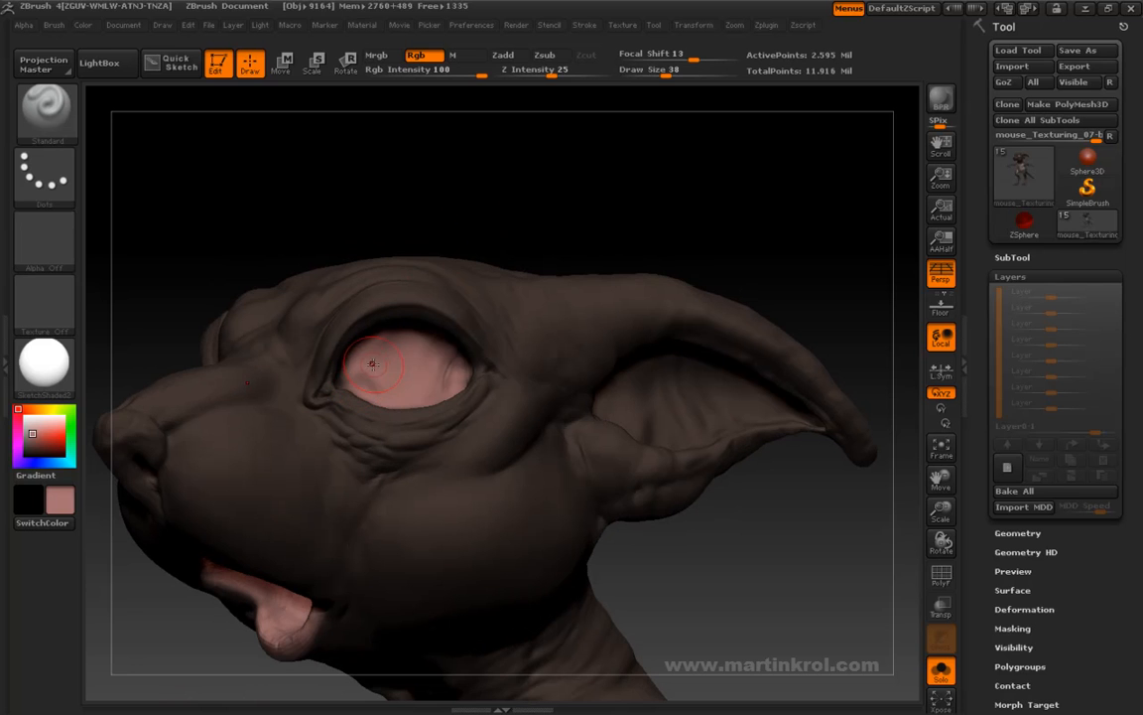
mouse_move(464, 325)
left_mouse_down()
mouse_move(450, 341)
mouse_move(378, 329)
left_mouse_up()
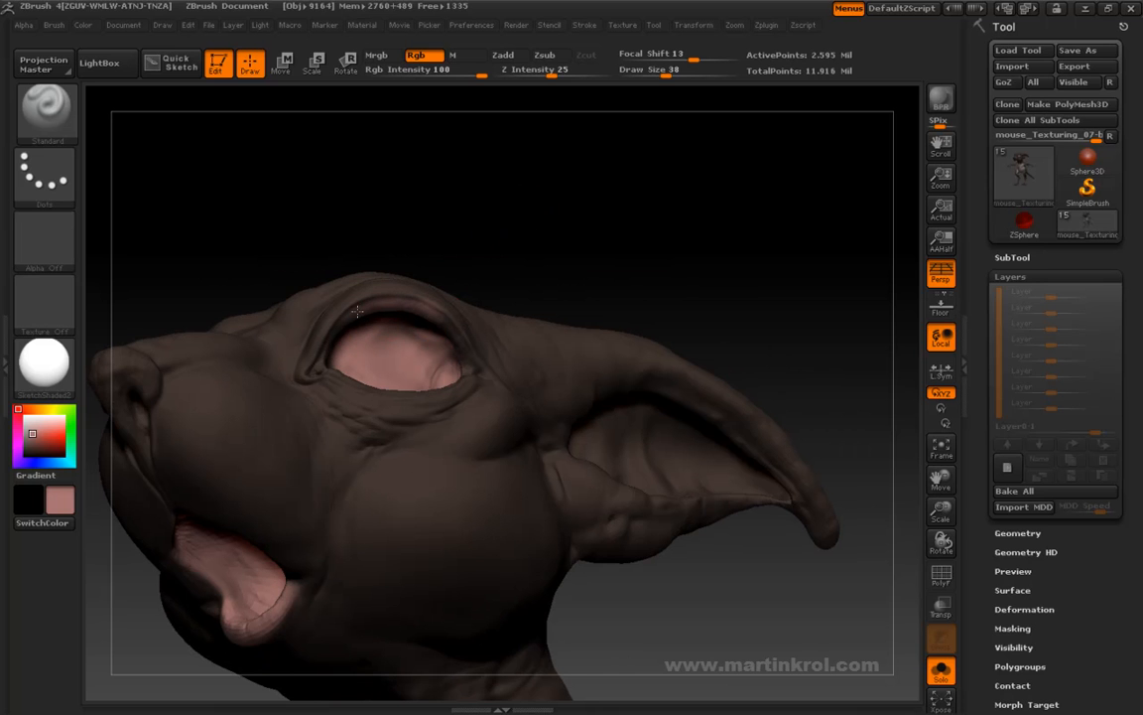
left_click_drag(459, 220, 447, 245)
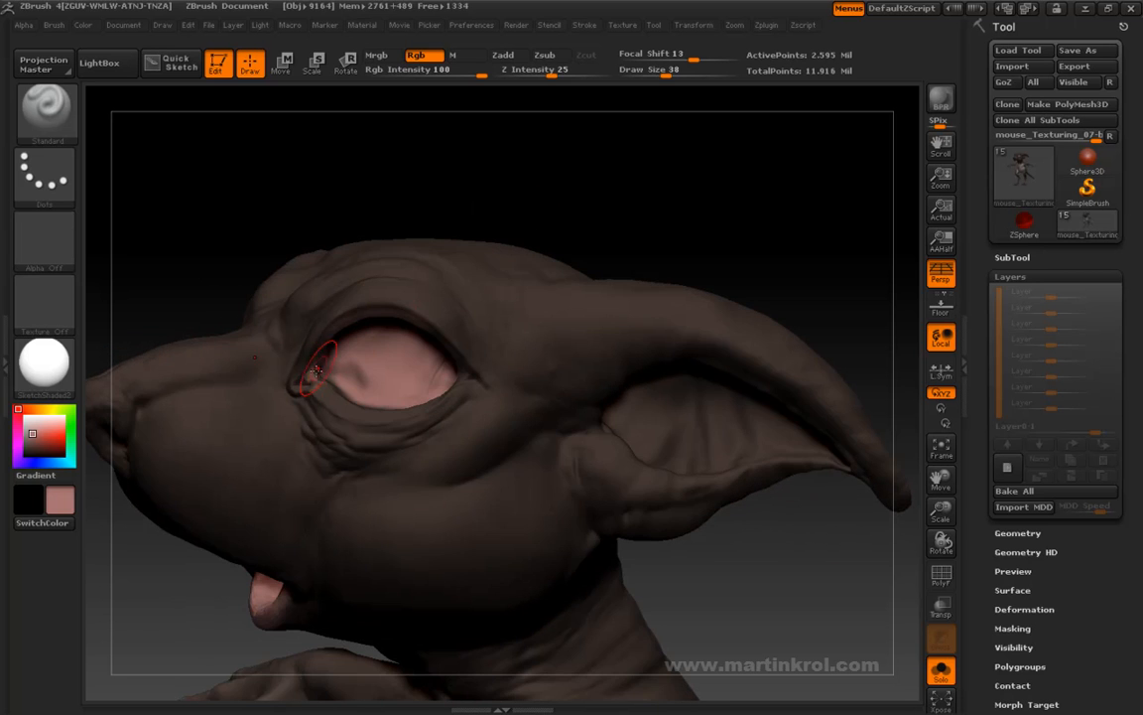
Paint the lower eyelid's inner rim and both corners of the eye pink
mouse_move(307, 182)
left_mouse_down()
mouse_move(379, 216)
mouse_move(449, 200)
mouse_move(457, 298)
left_mouse_up()
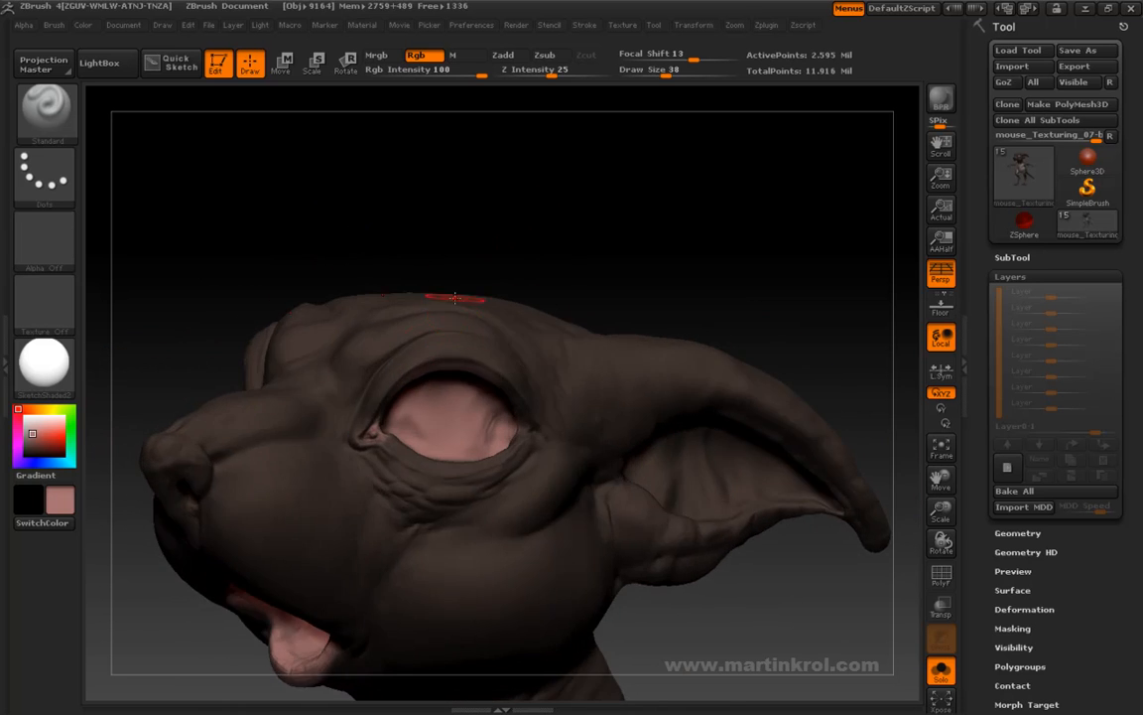
mouse_move(490, 226)
left_mouse_down()
mouse_move(559, 197)
mouse_move(487, 376)
mouse_move(544, 211)
mouse_move(419, 382)
left_mouse_up()
mouse_move(430, 454)
left_mouse_down()
mouse_move(414, 455)
mouse_move(451, 415)
left_mouse_up()
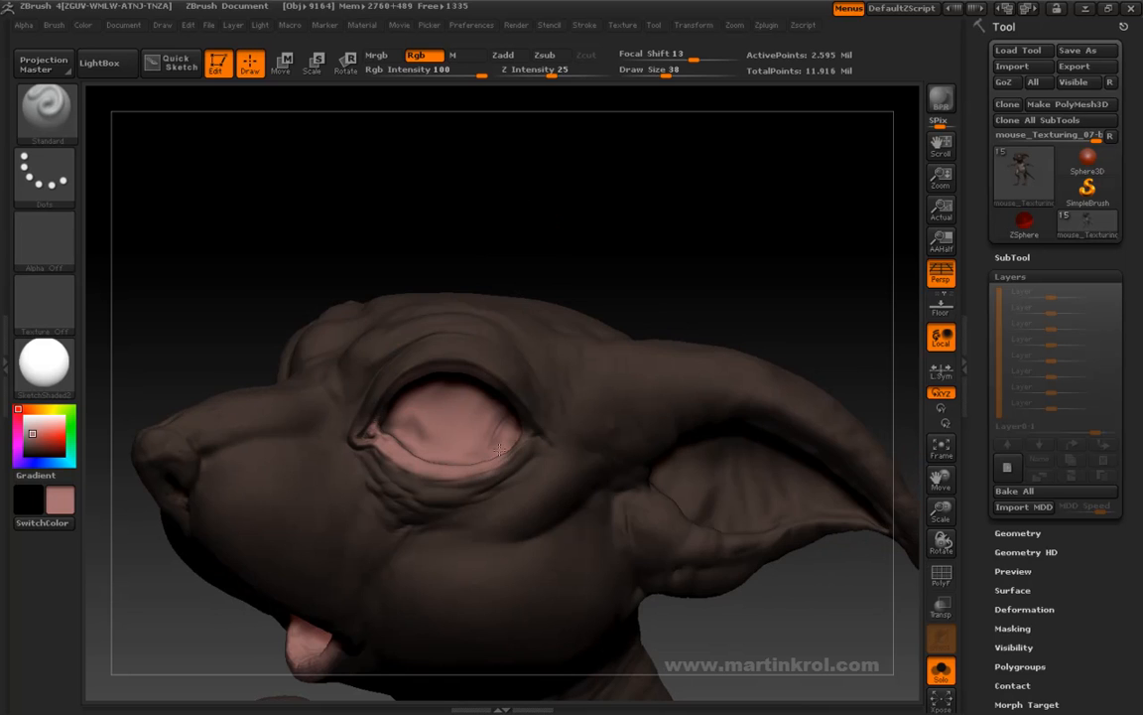
left_click_drag(527, 245, 562, 273)
left_click_drag(491, 393, 536, 444)
mouse_move(632, 251)
left_mouse_down()
mouse_move(635, 219)
mouse_move(627, 270)
left_mouse_up()
left_click_drag(717, 160, 693, 174)
left_click_drag(614, 219, 593, 217)
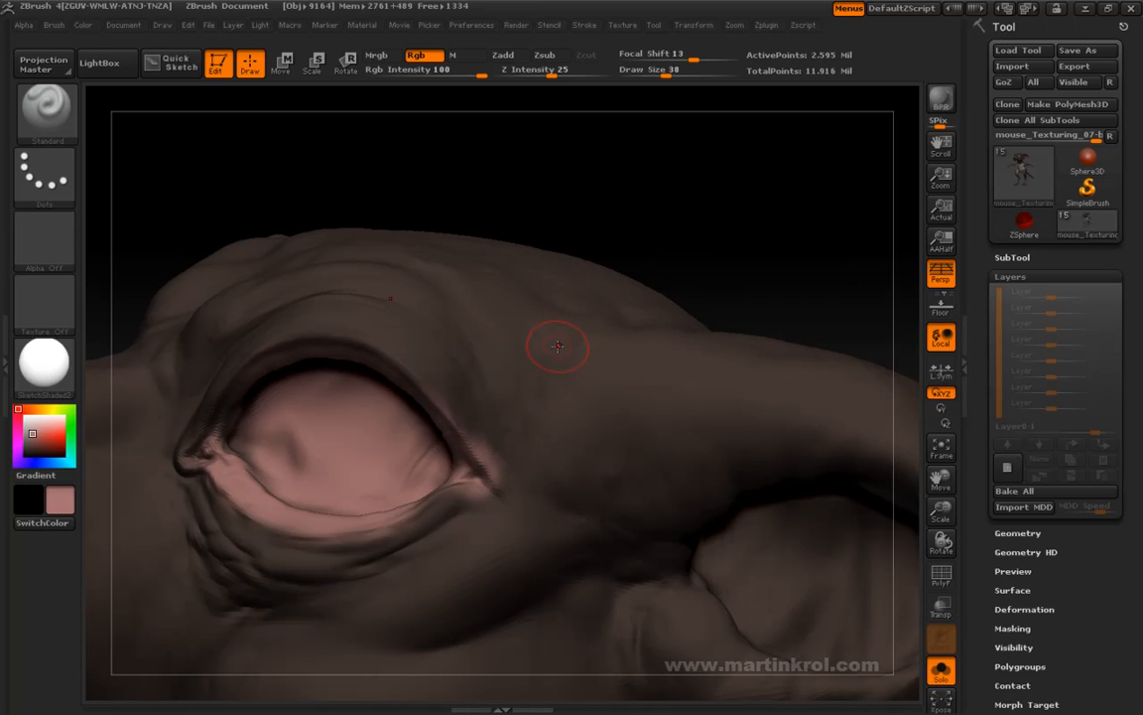
Sample the dark brown skin color and paint over the pink spill around the eye's outer corner and upper eyelid
key("c")
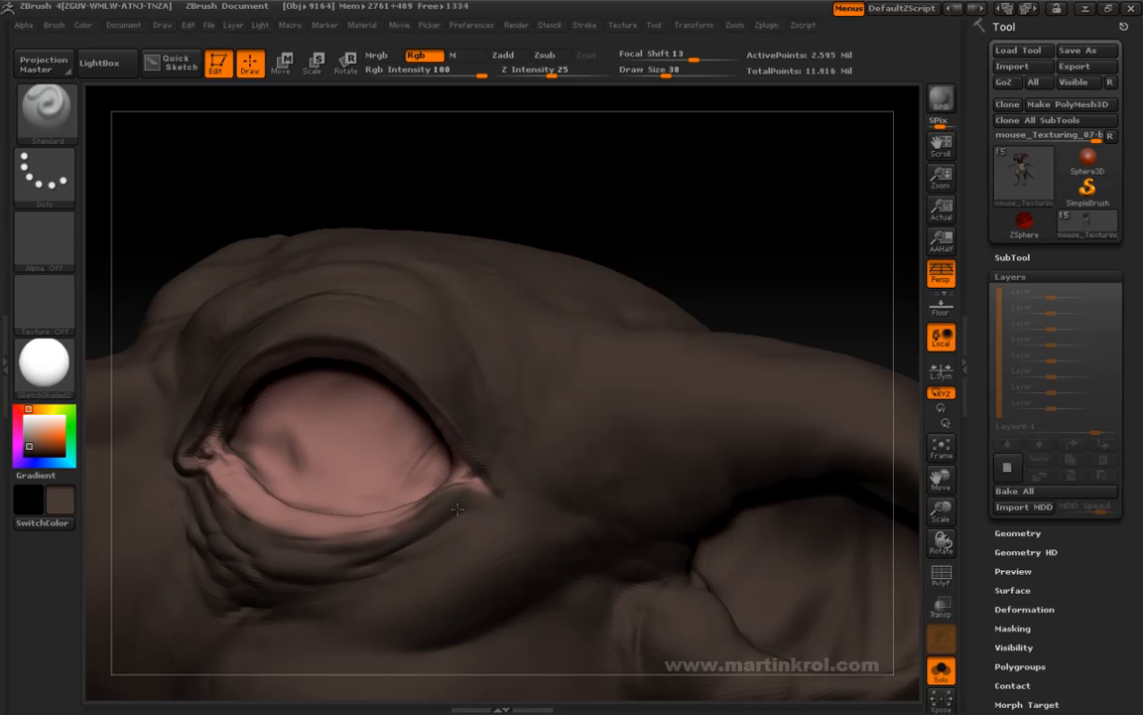
left_click_drag(653, 220, 598, 315)
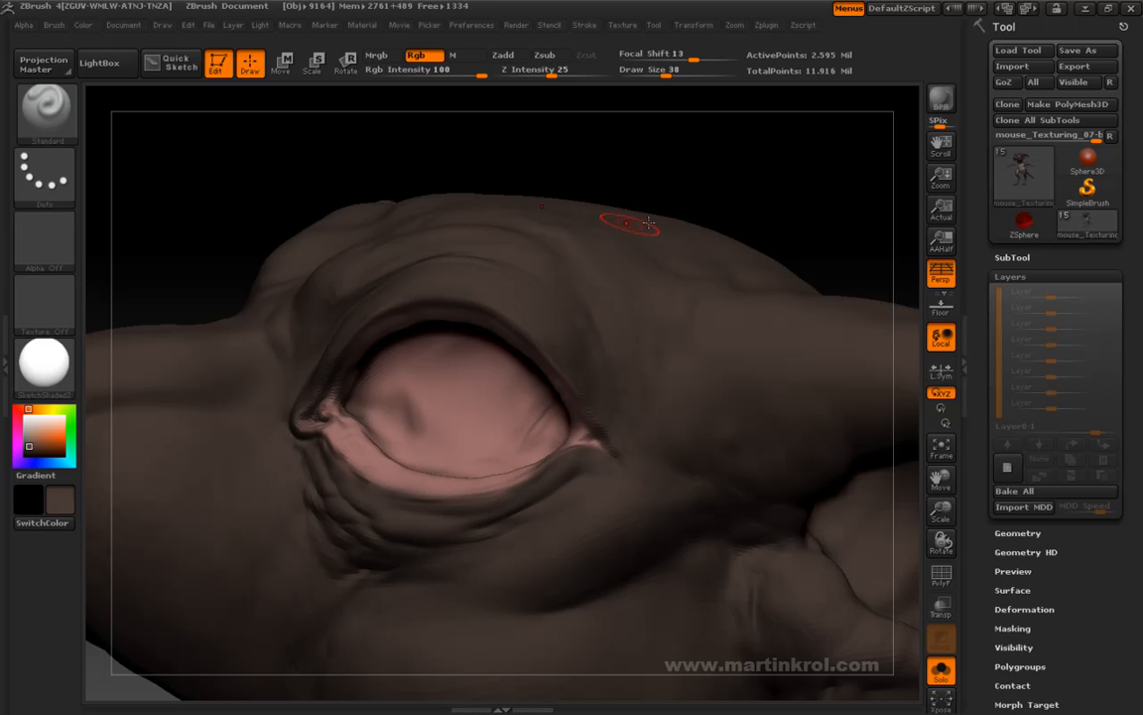
left_click_drag(812, 210, 745, 121, "alt")
left_click_drag(680, 220, 702, 203)
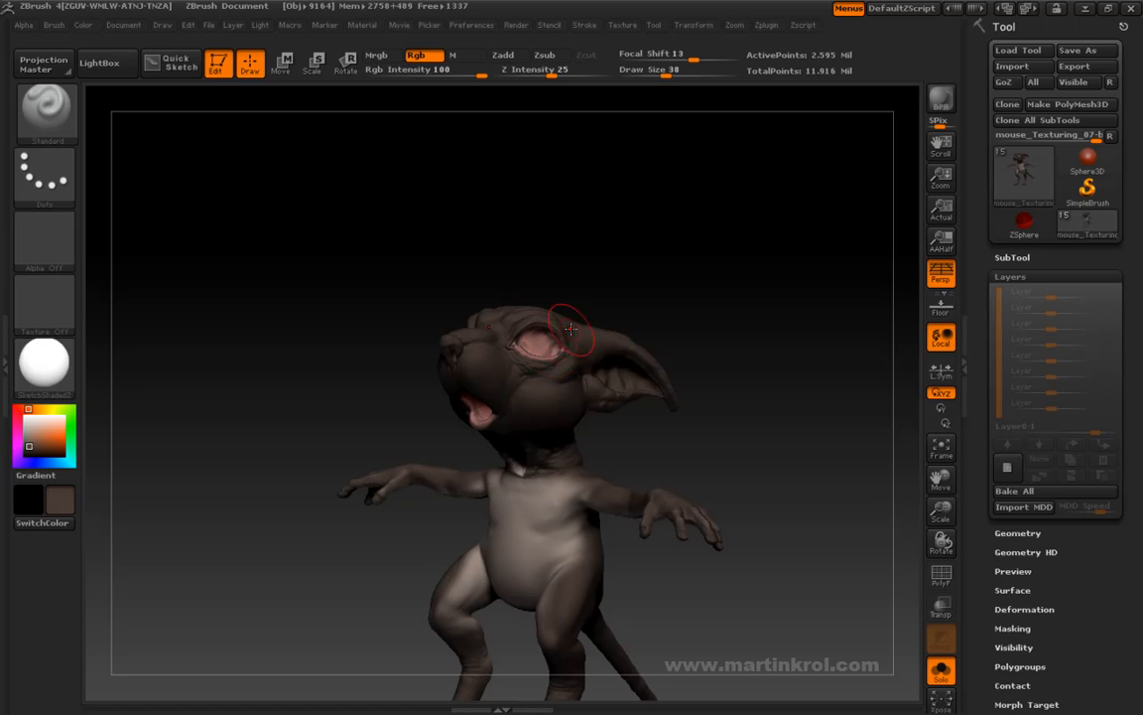
left_click_drag(636, 243, 647, 595, "alt")
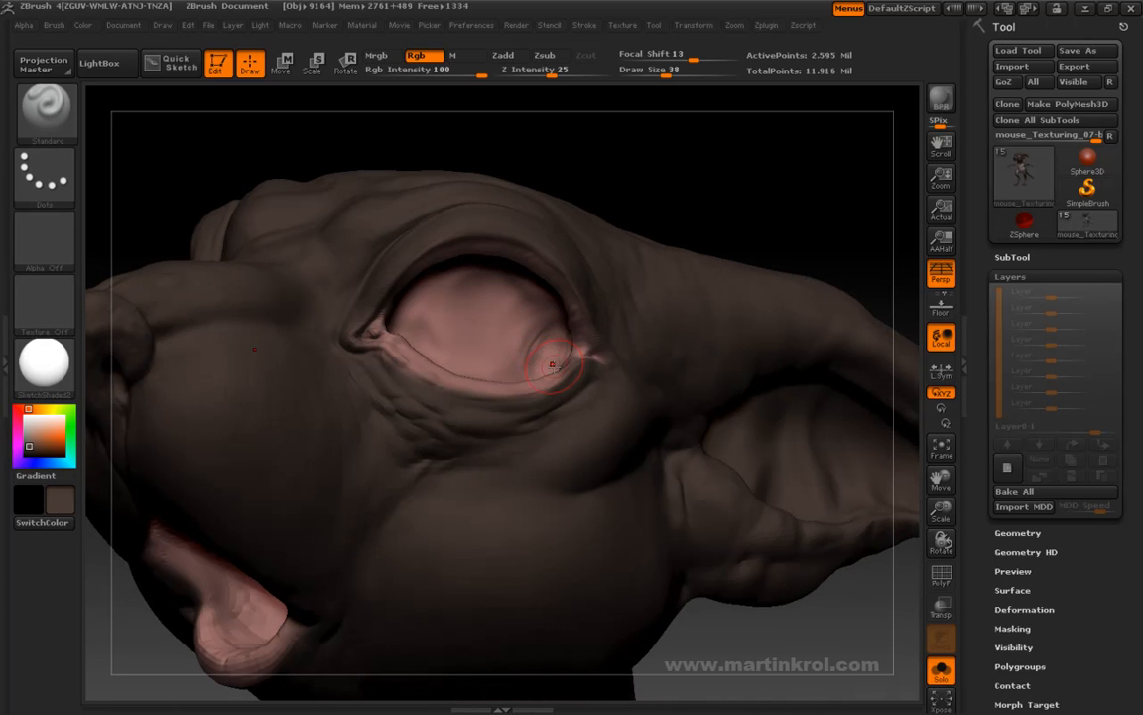
left_click_drag(643, 149, 669, 142)
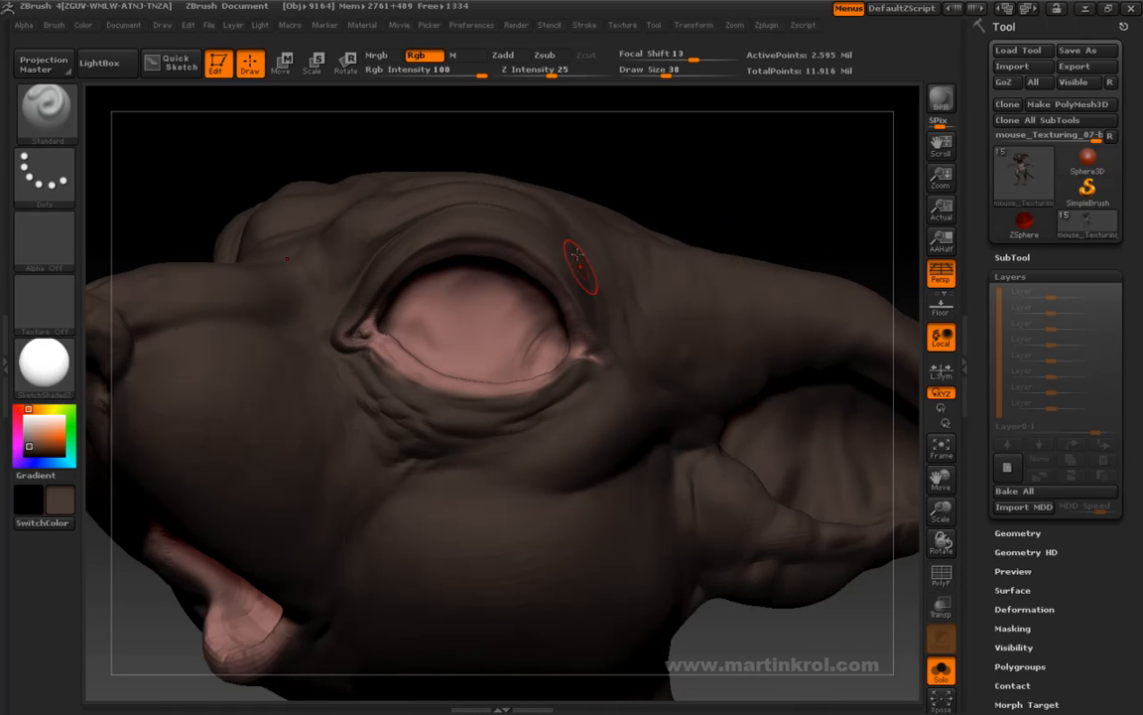
left_click_drag(659, 224, 575, 276)
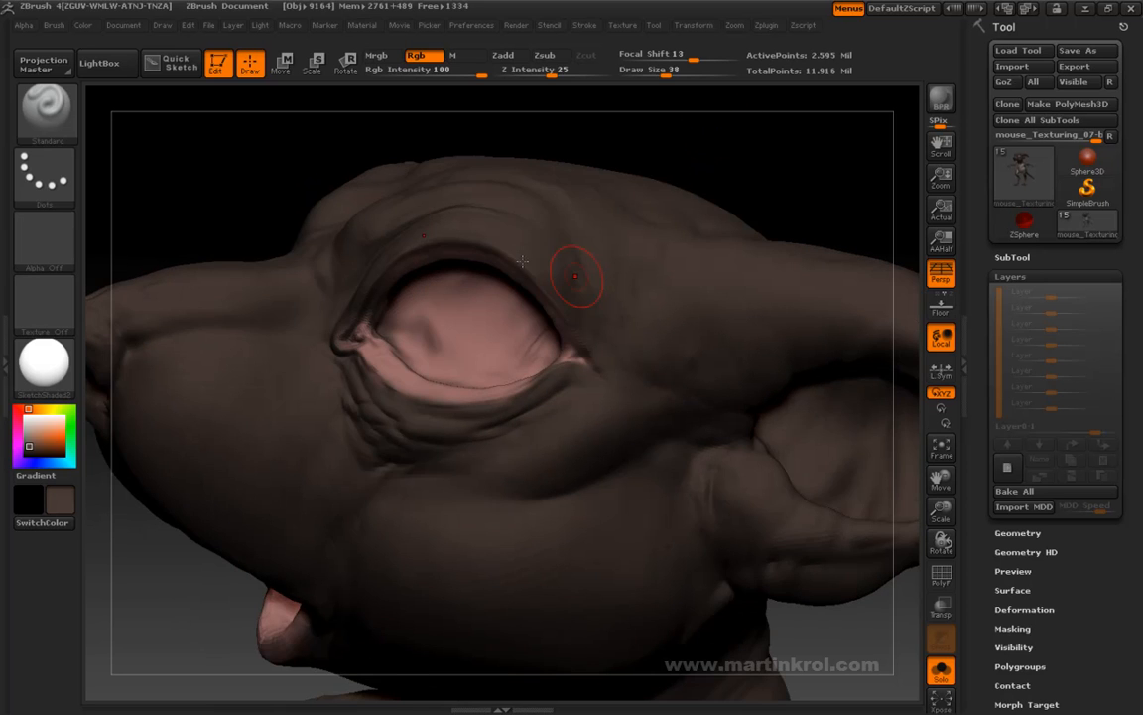
left_click_drag(776, 129, 567, 292)
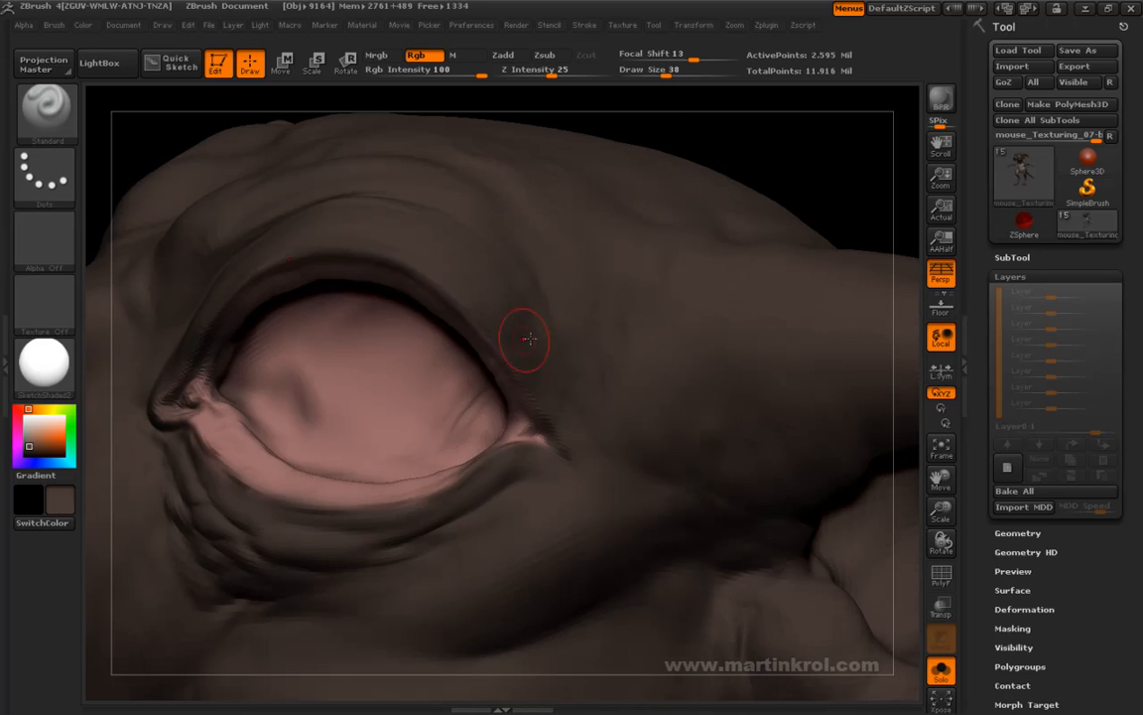
Set the draw size to 28 and tidy the edge of the eyelids with dark brown
key("space")
left_click_drag(504, 270, 452, 270)
left_click_drag(120, 129, 409, 361)
left_click_drag(707, 217, 338, 527)
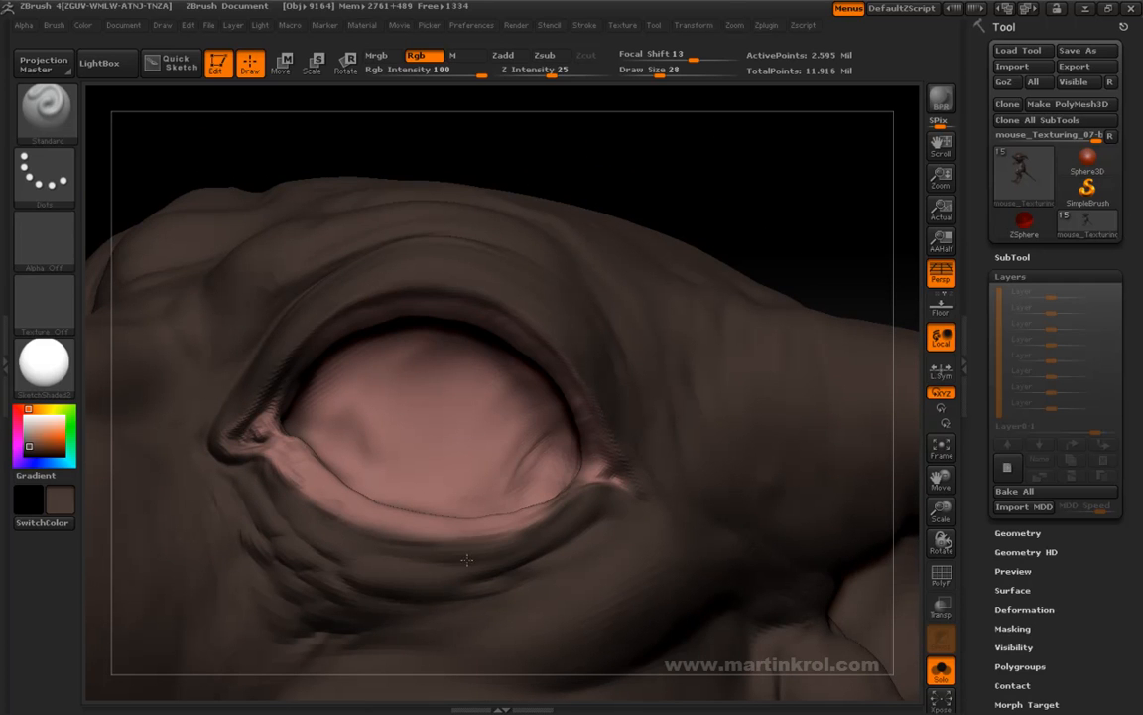
Sample the pink from the eye socket and paint the inner rim of the upper eyelid with it
key("c")
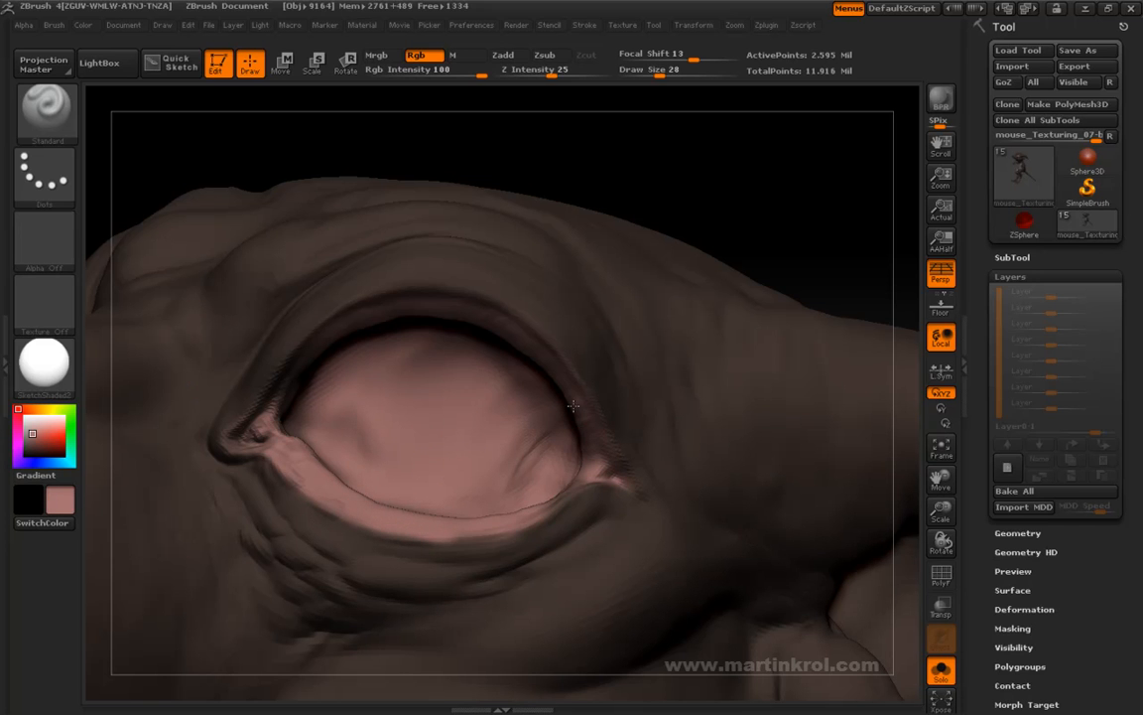
left_click_drag(664, 191, 595, 248)
mouse_move(511, 248)
left_mouse_down()
mouse_move(574, 204)
mouse_move(450, 258)
left_mouse_up()
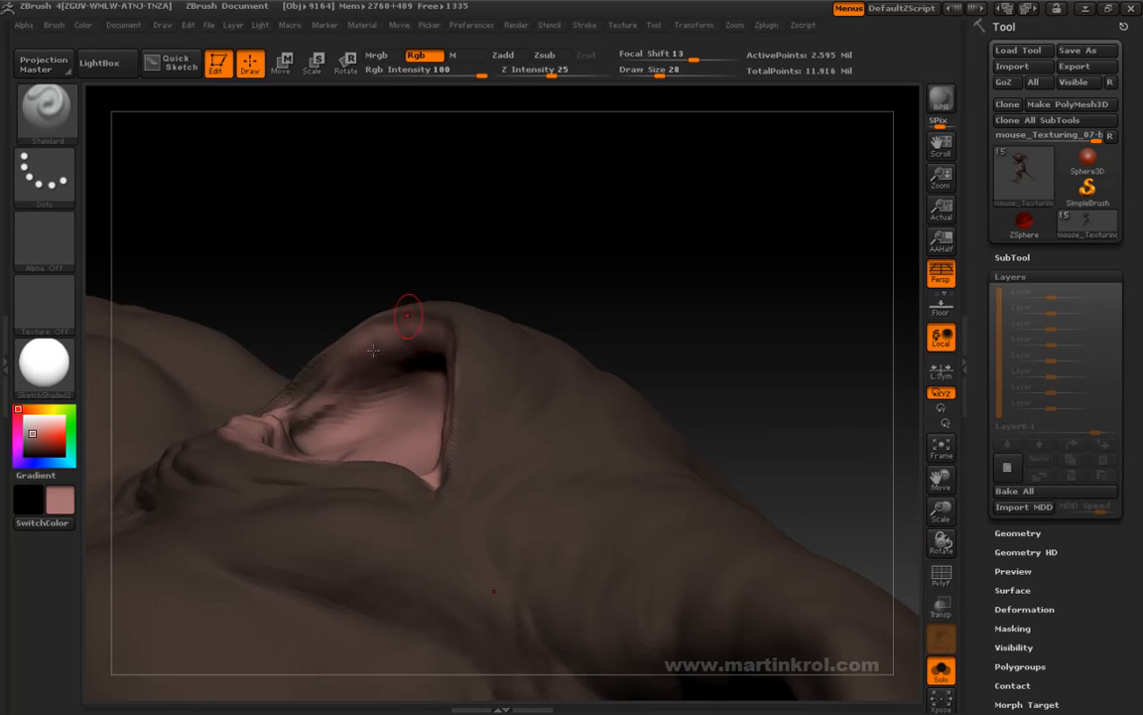
left_click_drag(451, 189, 428, 288)
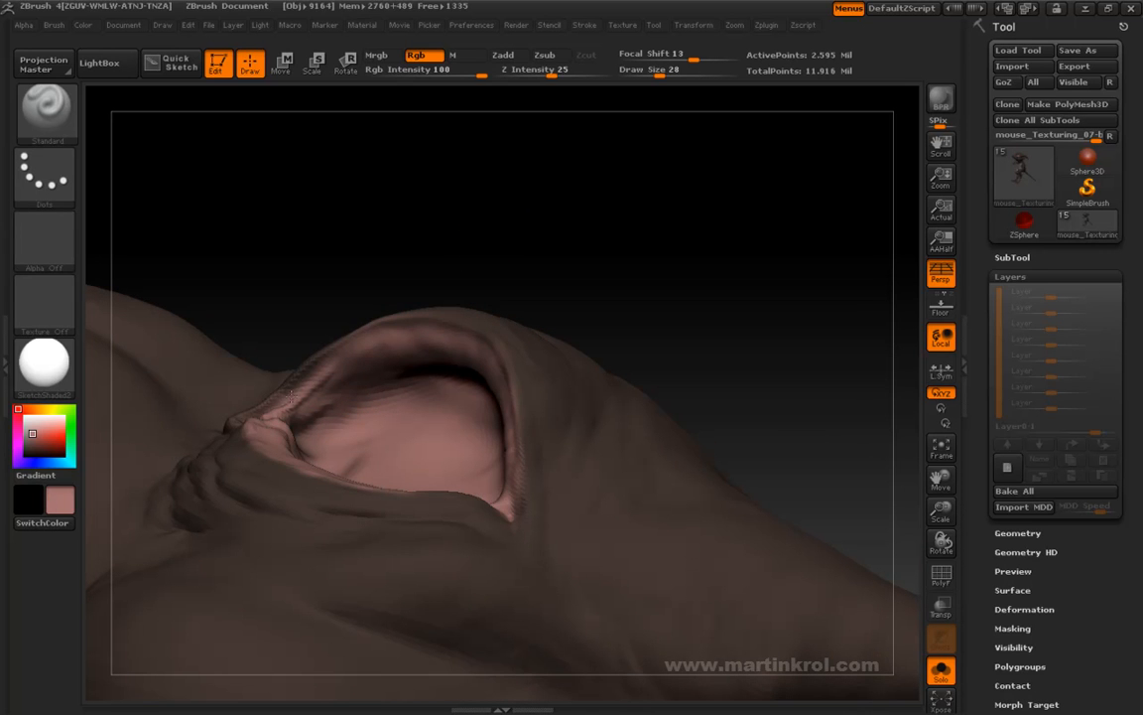
left_click_drag(315, 279, 348, 306)
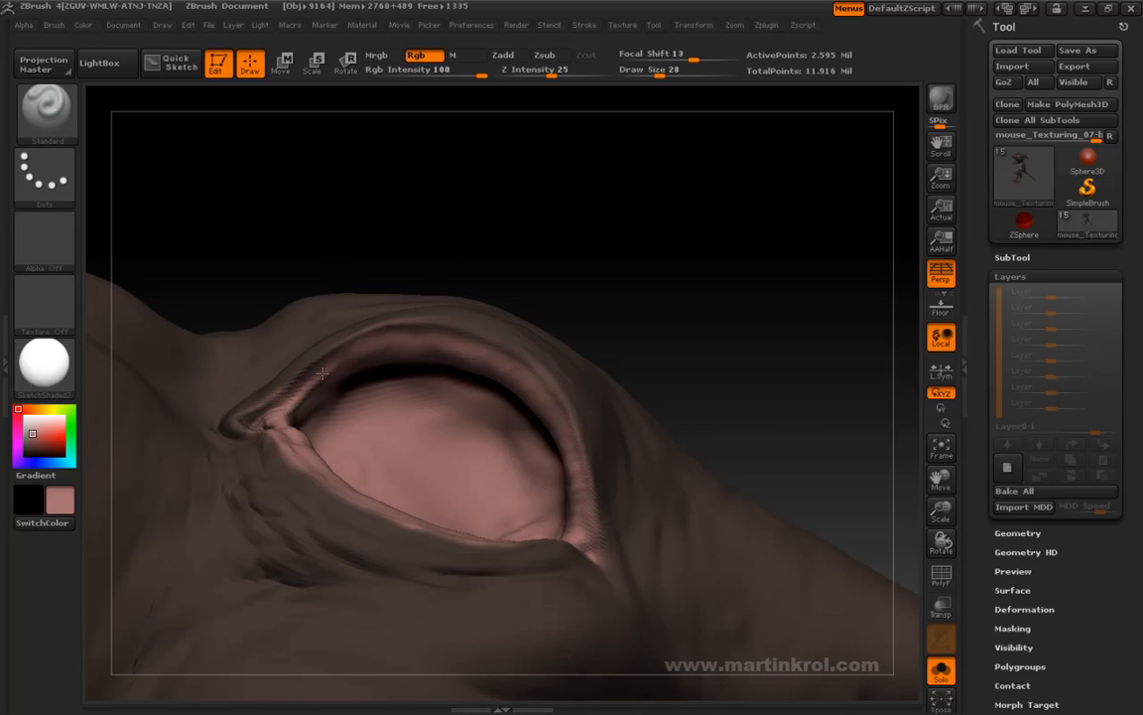
left_click_drag(438, 281, 495, 312)
left_click_drag(574, 253, 568, 306)
Set the draw size to 110 and check the painted eye and head from several angles
key("space")
left_click_drag(445, 429, 483, 429)
left_click_drag(628, 200, 526, 316)
mouse_move(573, 185)
left_mouse_down()
mouse_move(600, 136)
mouse_move(563, 164)
left_mouse_up()
mouse_move(513, 241)
left_mouse_down()
mouse_move(559, 236)
mouse_move(536, 260)
left_mouse_up()
left_click_drag(586, 295, 641, 278)
left_click_drag(516, 407, 513, 464)
left_click_drag(620, 322, 645, 437)
left_click_drag(121, 247, 518, 95, "alt")
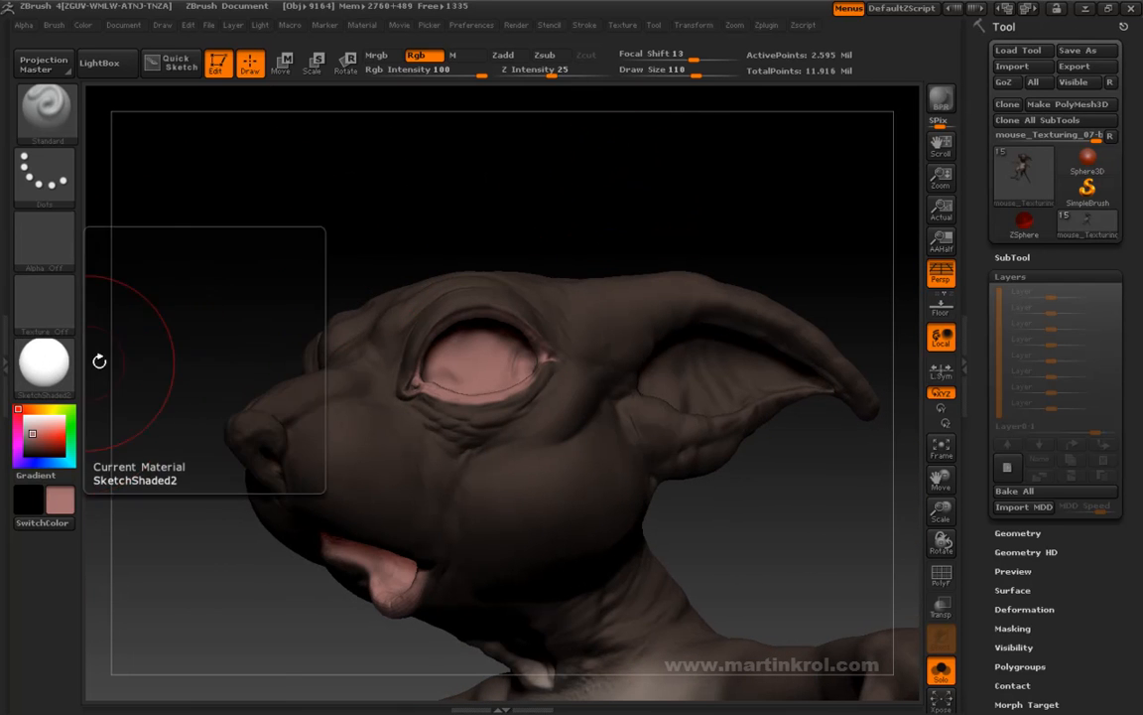
left_click_drag(248, 263, 225, 268)
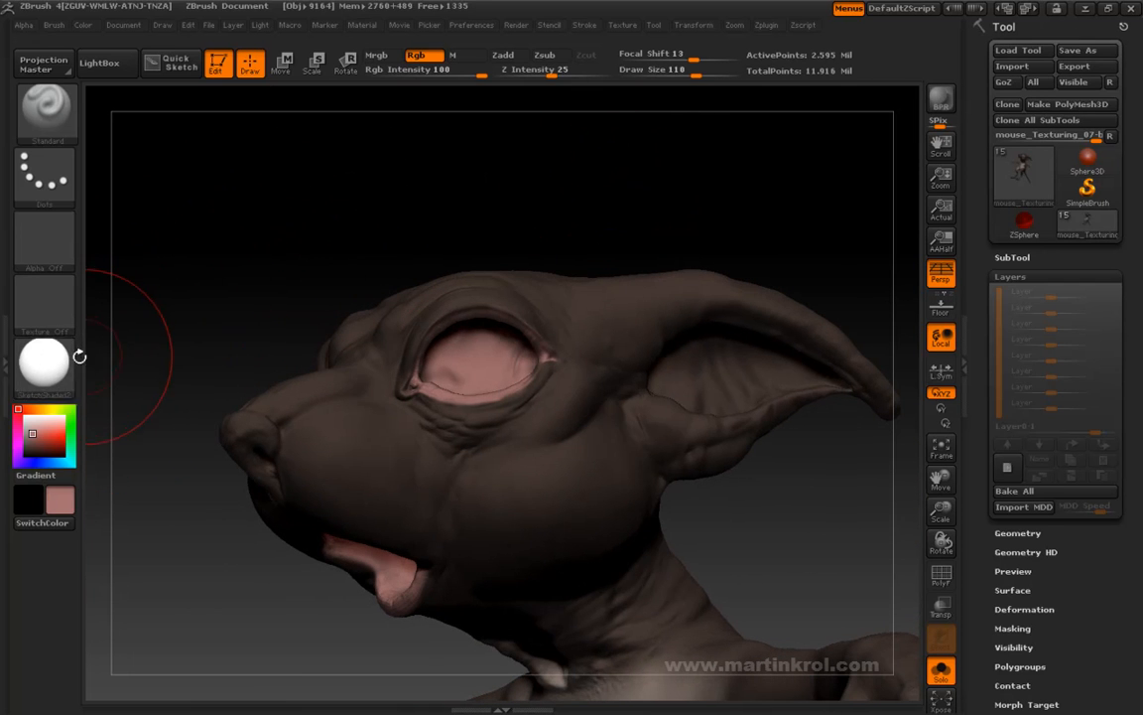
Choose the Flat Color material and set the brush to apply material only
left_click(48, 365)
left_click(121, 574)
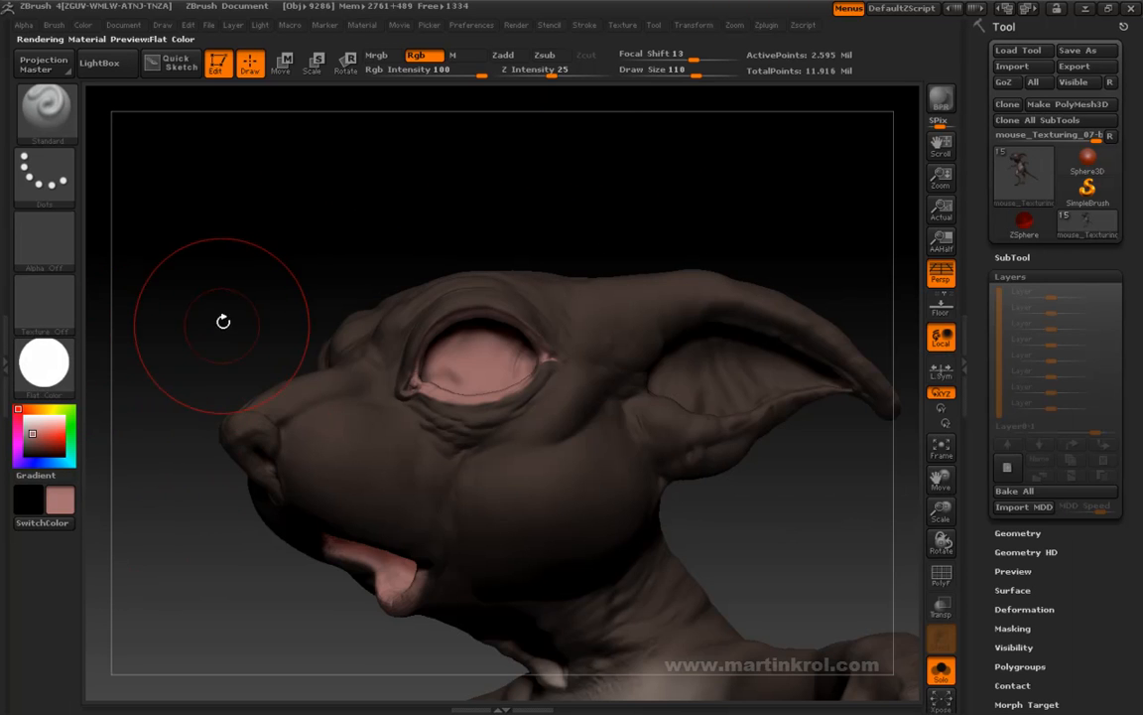
left_click_drag(238, 297, 570, 337)
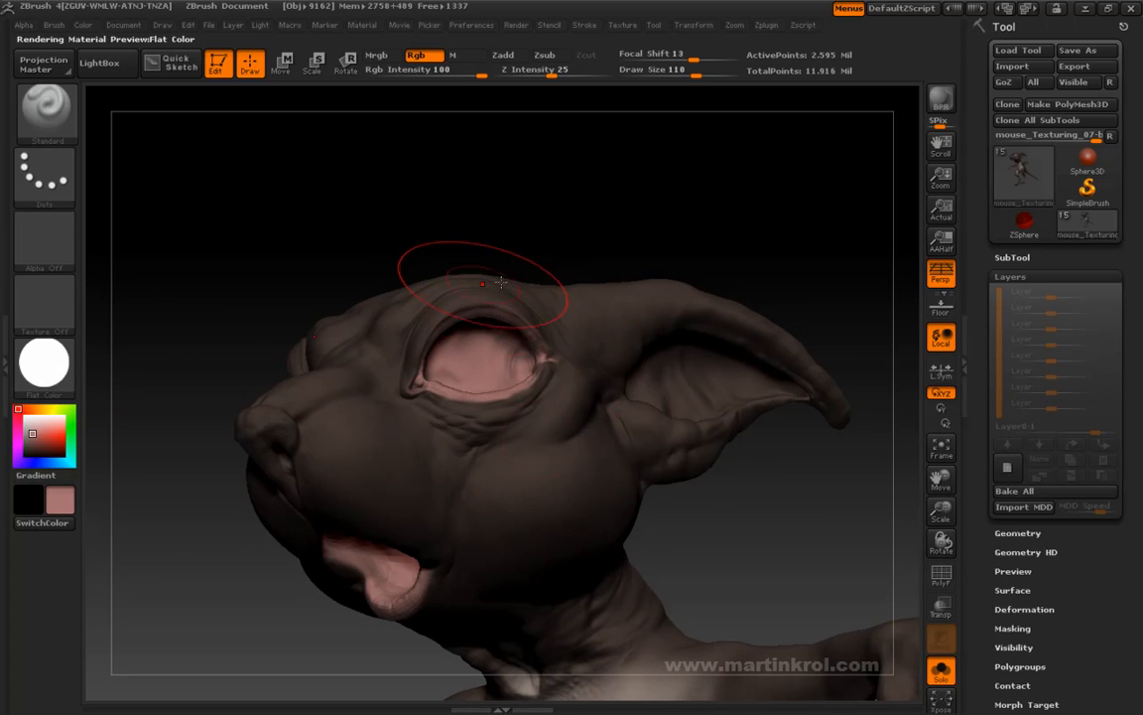
left_click_drag(773, 237, 455, 243, "alt")
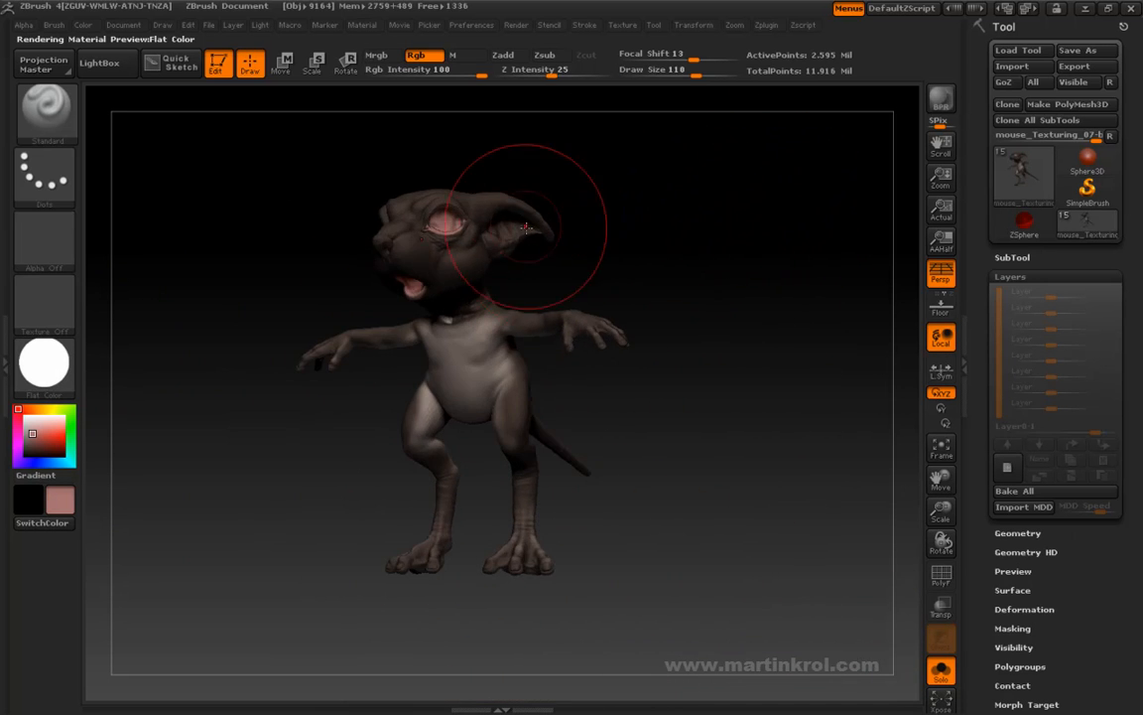
left_click(470, 57)
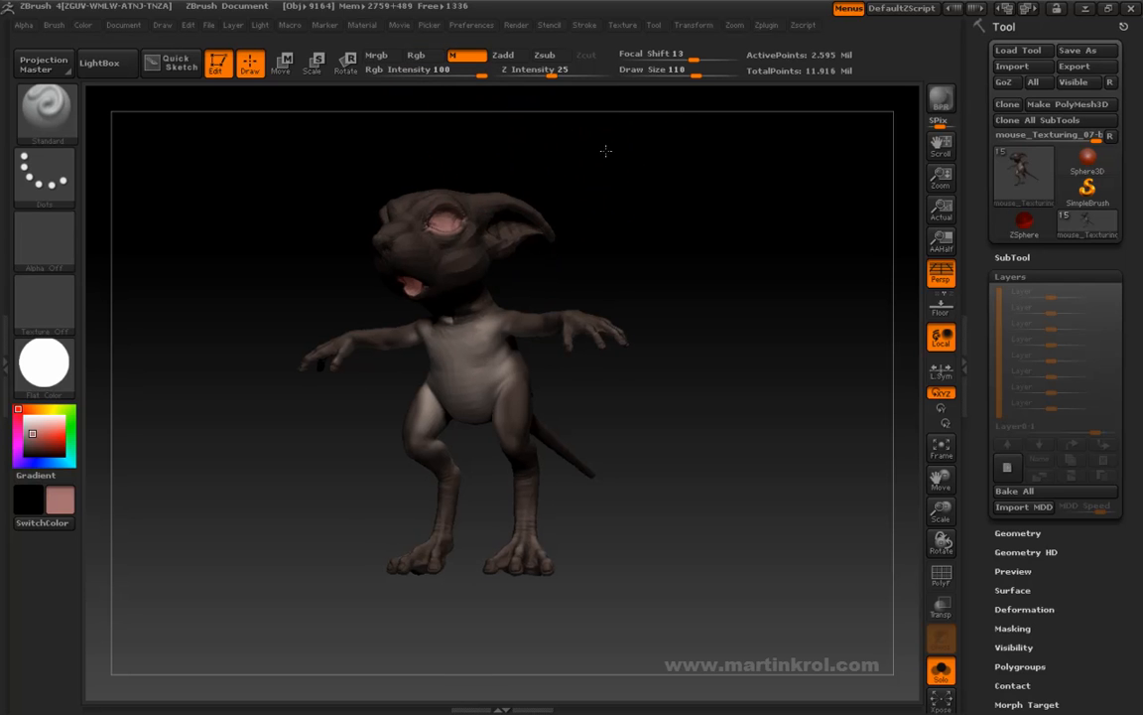
Paint the Flat Color material over the mouse's head, body, limbs and tail from all sides
key("space")
mouse_move(455, 238)
left_mouse_down()
mouse_move(412, 230)
mouse_move(454, 216)
mouse_move(427, 307)
mouse_move(379, 383)
mouse_move(417, 426)
mouse_move(367, 434)
mouse_move(406, 587)
left_mouse_up()
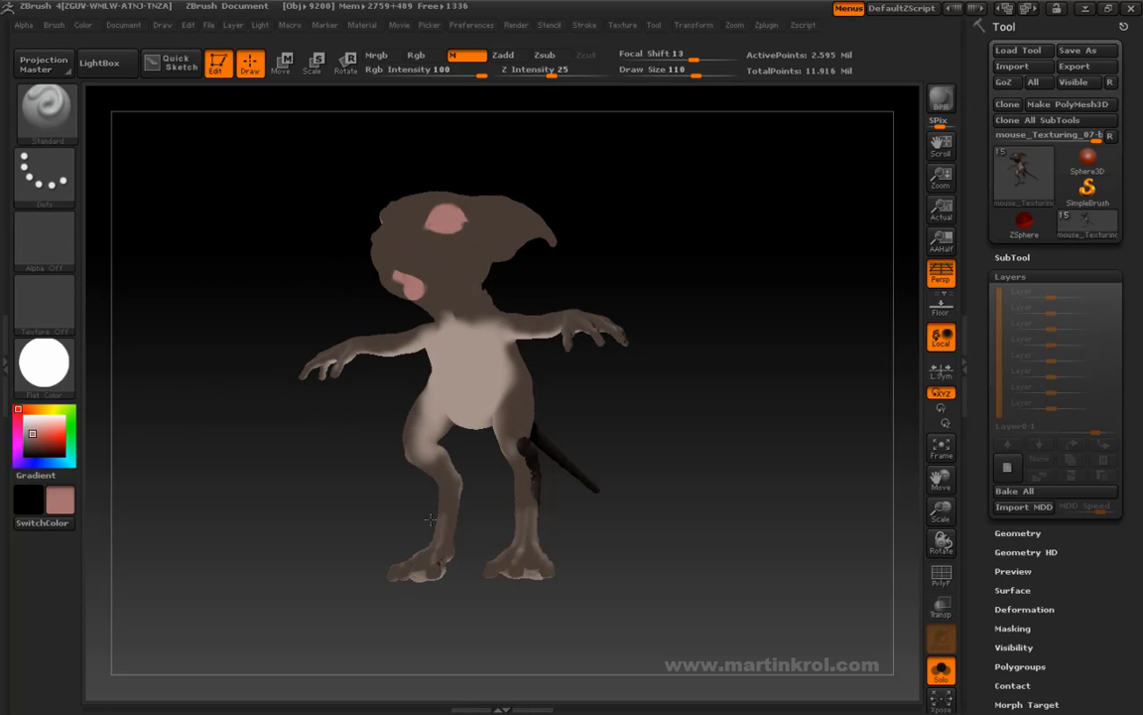
mouse_move(471, 533)
left_mouse_down()
mouse_move(558, 446)
mouse_move(502, 452)
left_mouse_up()
mouse_move(613, 428)
left_mouse_down()
mouse_move(641, 406)
mouse_move(782, 487)
left_mouse_up()
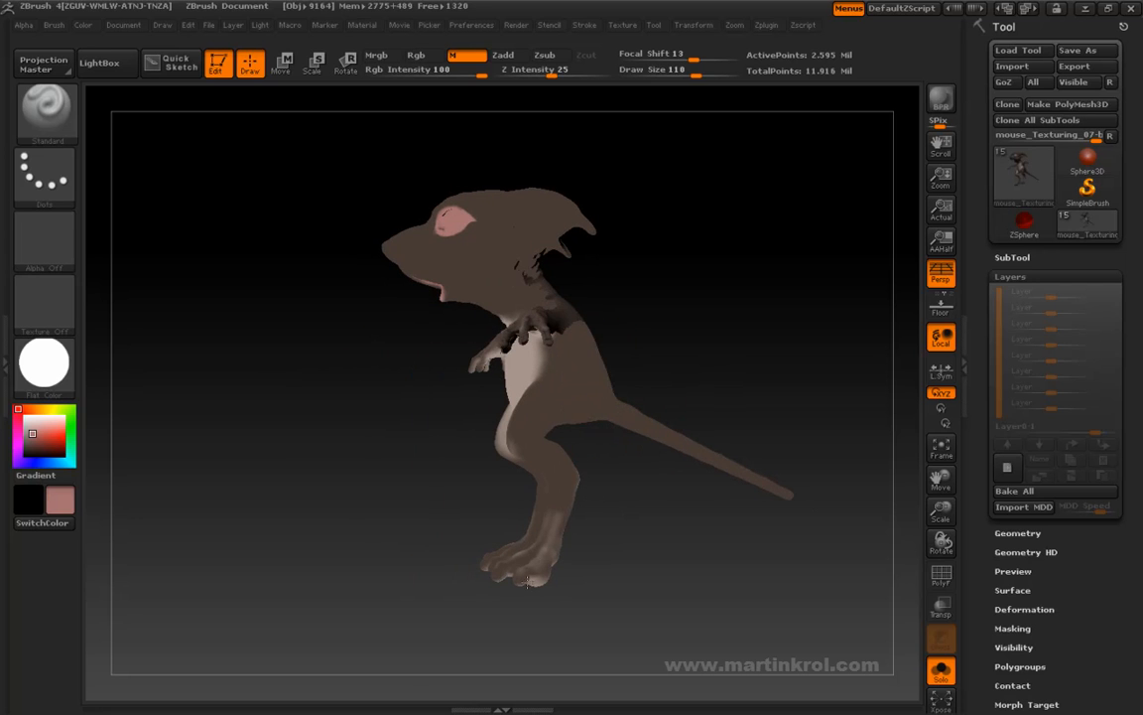
left_click_drag(611, 321, 557, 341)
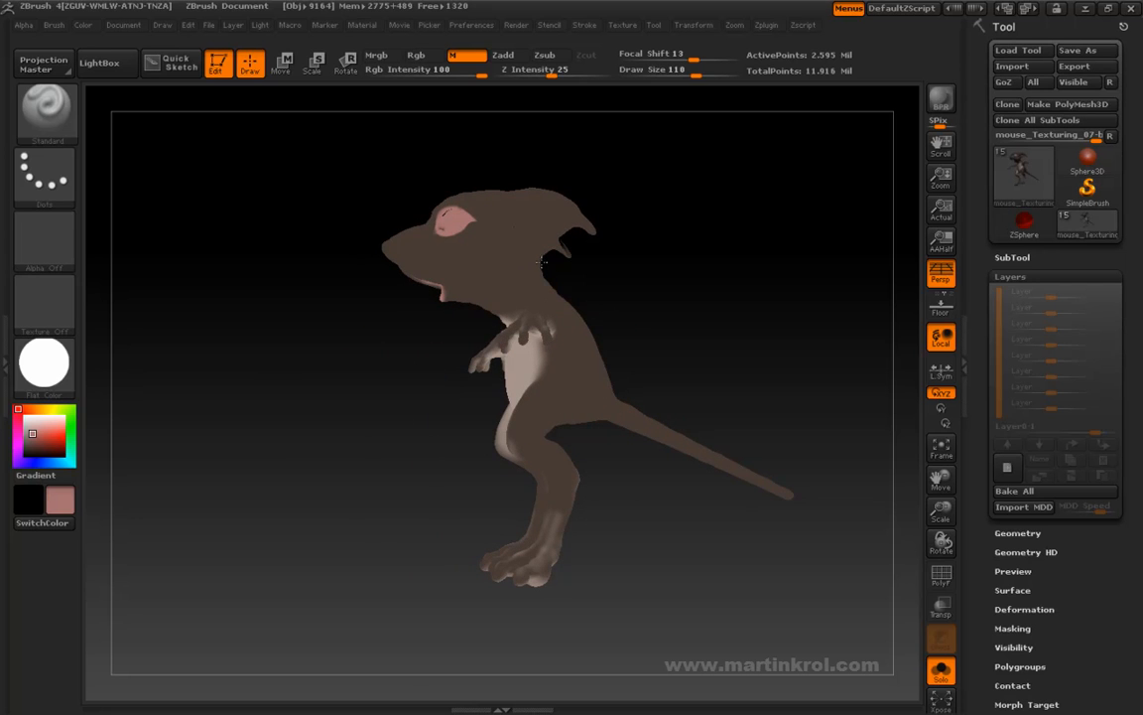
left_click_drag(620, 247, 599, 224)
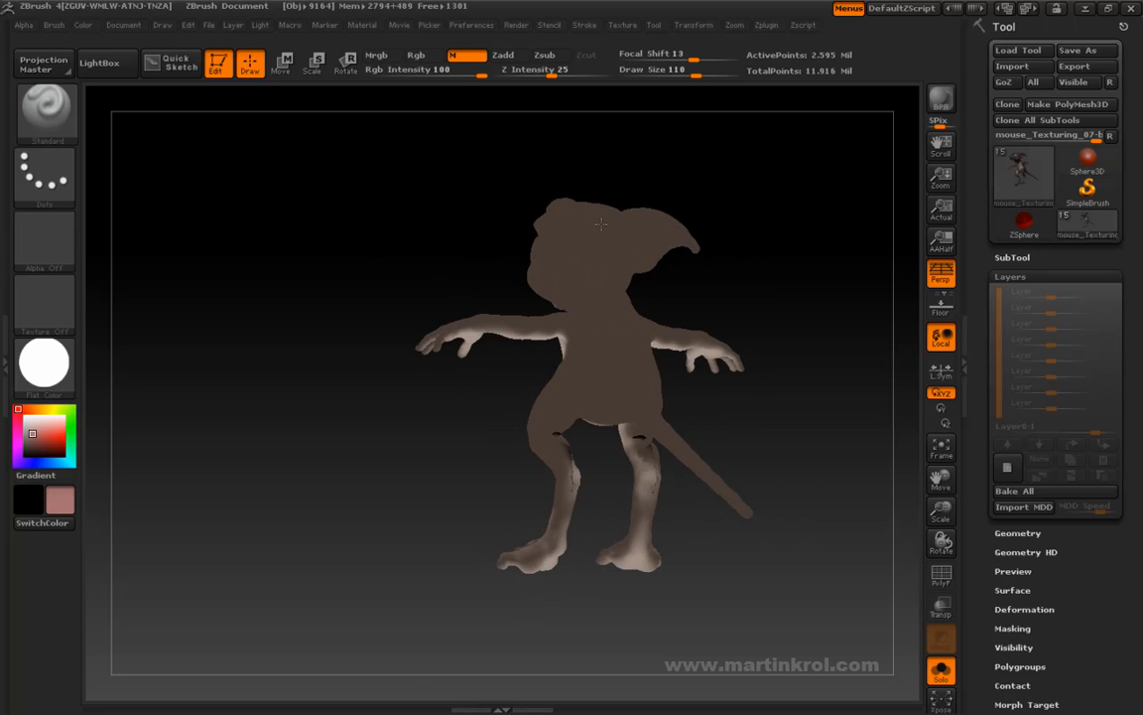
left_click_drag(520, 544, 436, 302)
left_click_drag(556, 238, 673, 438)
left_click_drag(373, 550, 580, 436)
Set the draw size to 70 and paint the Flat Color material inside the eye socket
left_click_drag(694, 369, 667, 488, "alt")
left_click_drag(207, 157, 160, 341, "alt")
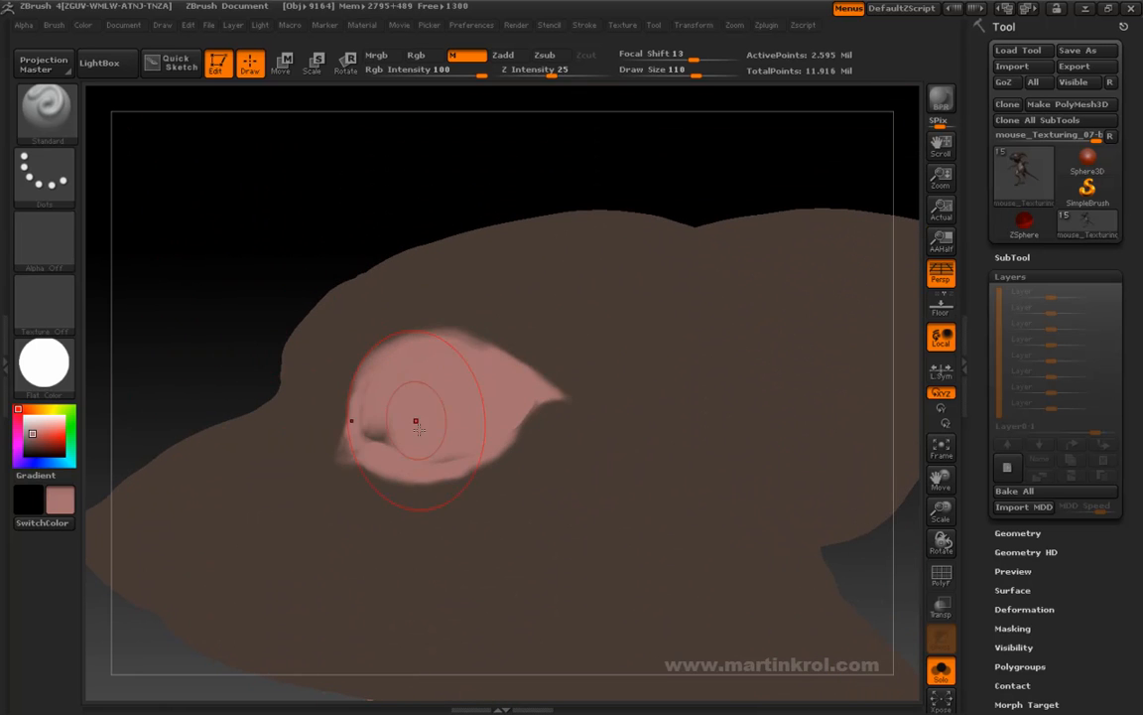
left_click_drag(247, 271, 239, 313)
key("space")
left_click_drag(328, 352, 313, 352)
mouse_move(240, 289)
left_mouse_down()
mouse_move(263, 253)
mouse_move(225, 263)
left_mouse_up()
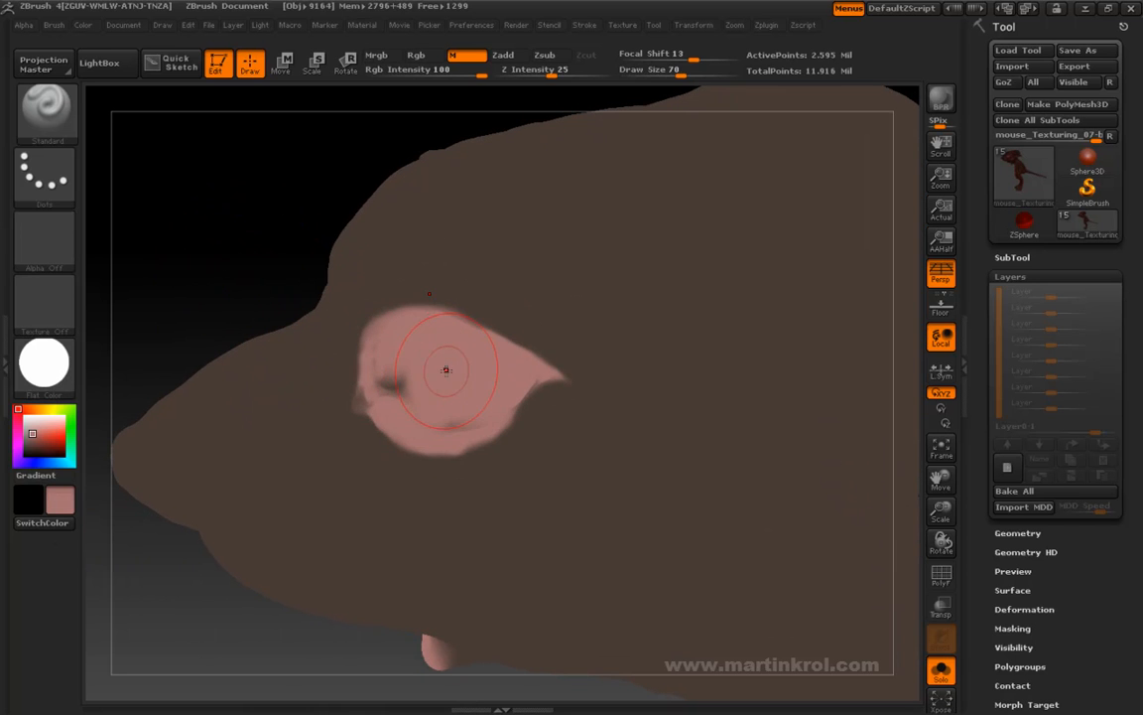
Switch the brush to color only, set the draw size to 63 and paint the socket's remaining dark spots pink
key("space")
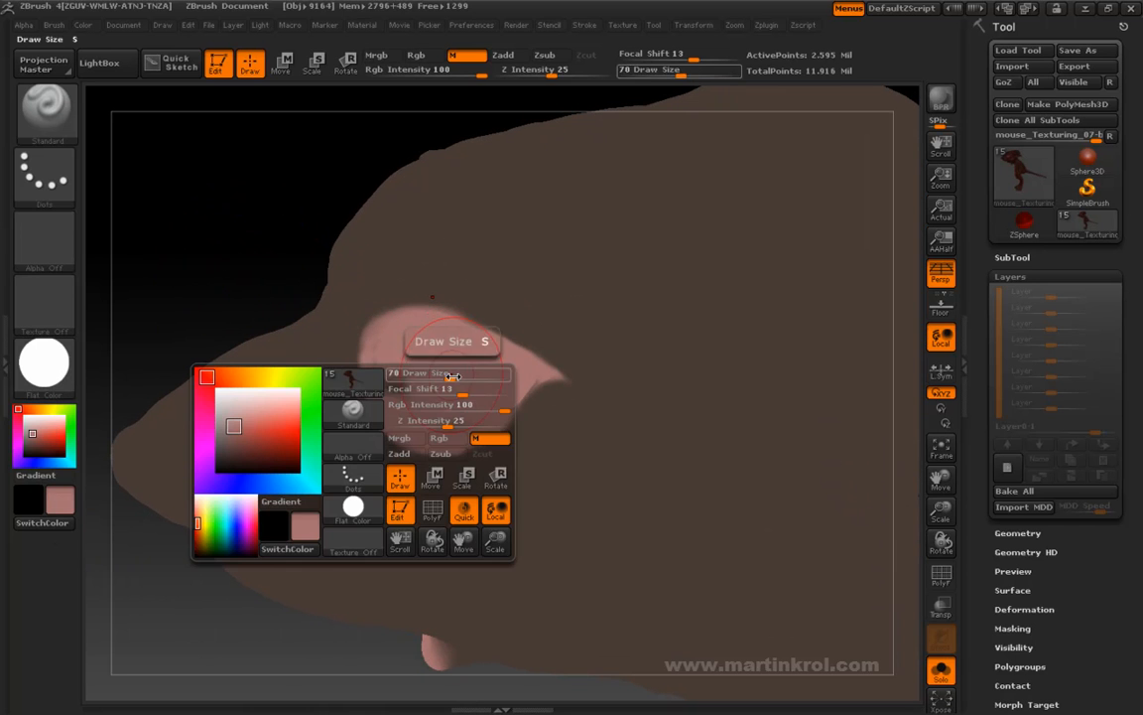
left_click(447, 442)
key("space")
left_click_drag(433, 351, 427, 350)
left_click_drag(251, 232, 236, 236)
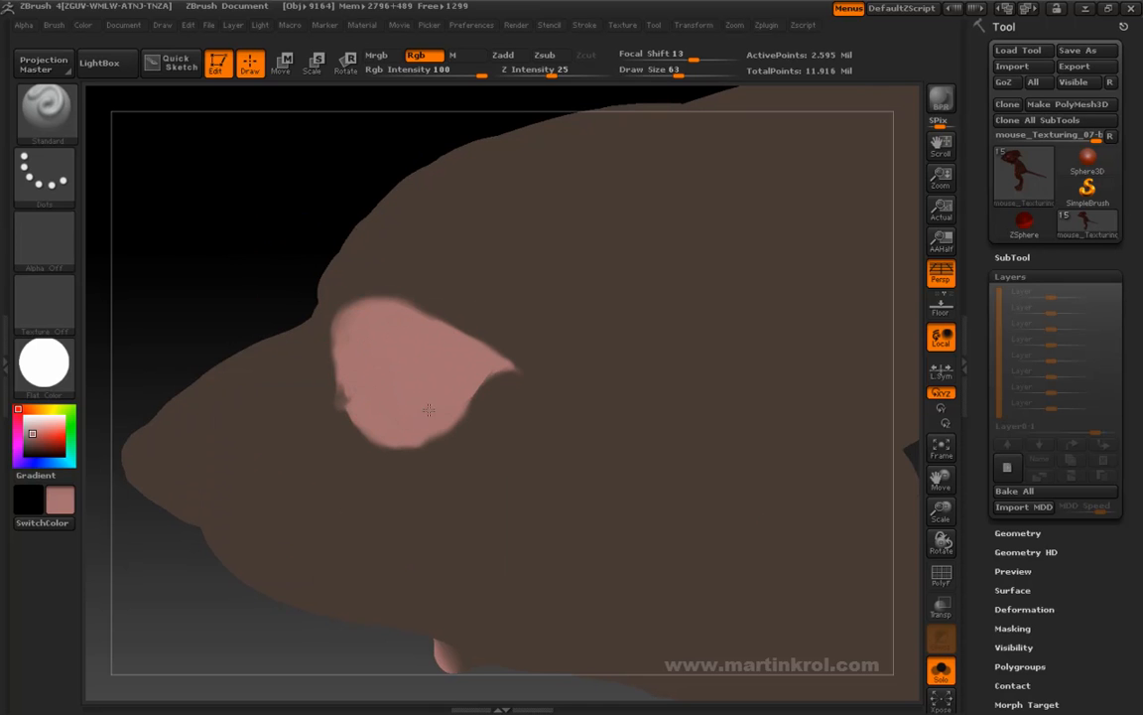
Set the draw size to 48 and paint over the dark spots in the mouse's other eye socket with pink
mouse_move(206, 261)
left_mouse_down()
mouse_move(628, 235)
mouse_move(683, 178)
mouse_move(486, 395)
left_mouse_up()
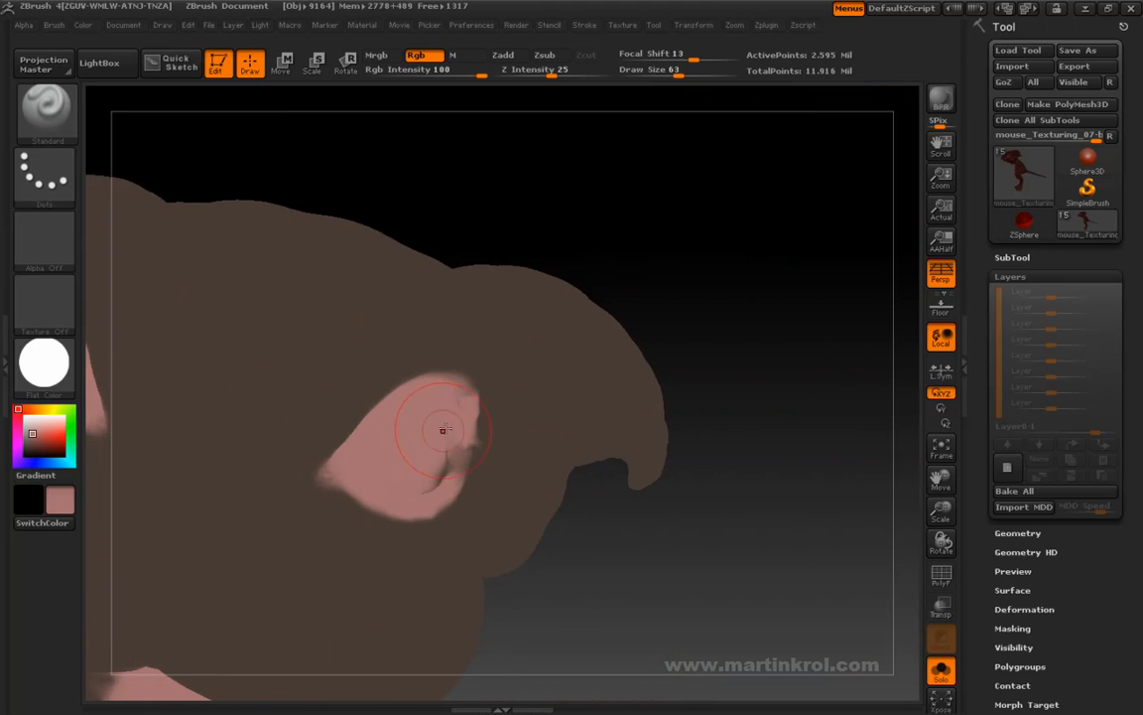
key("space")
mouse_move(434, 461)
left_mouse_down()
mouse_move(443, 471)
mouse_move(437, 454)
left_mouse_up()
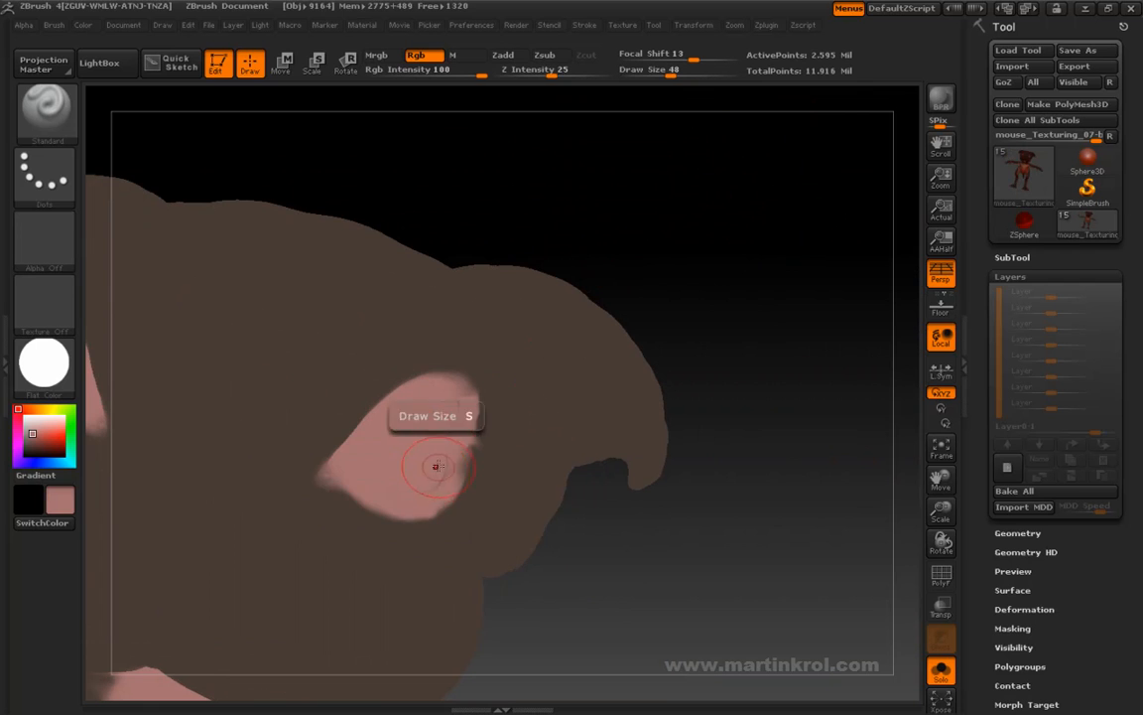
left_click_drag(595, 223, 712, 178)
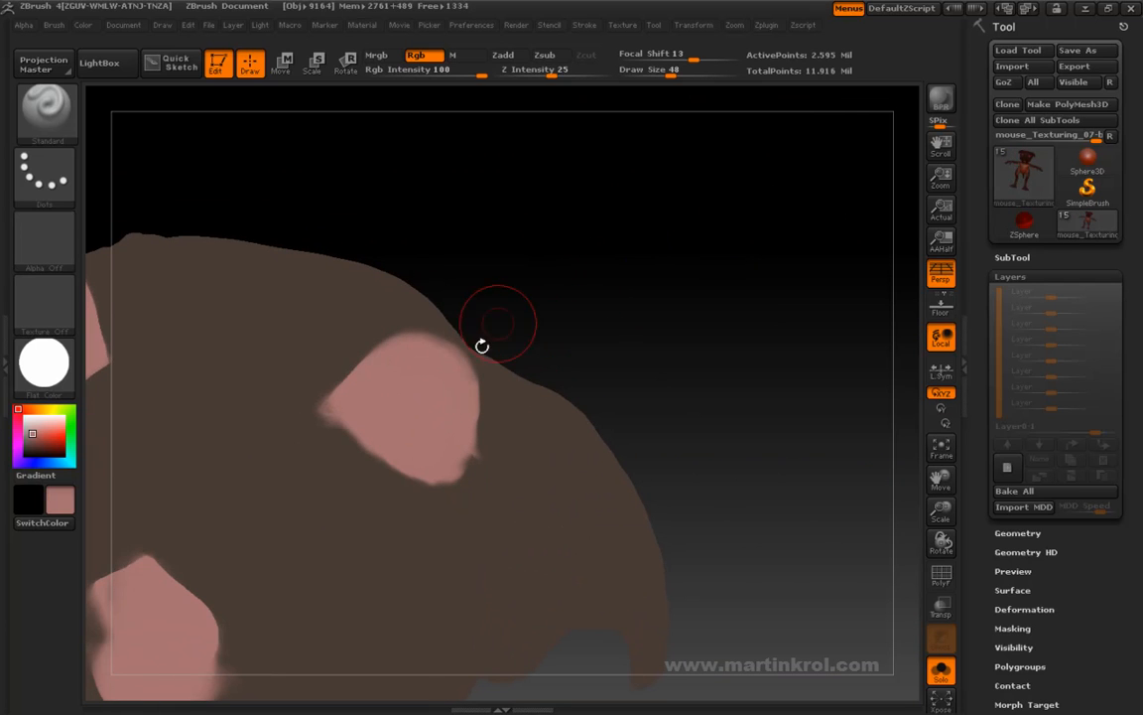
left_click_drag(456, 394, 462, 436)
left_click_drag(588, 274, 842, 324)
left_click_drag(541, 299, 723, 333)
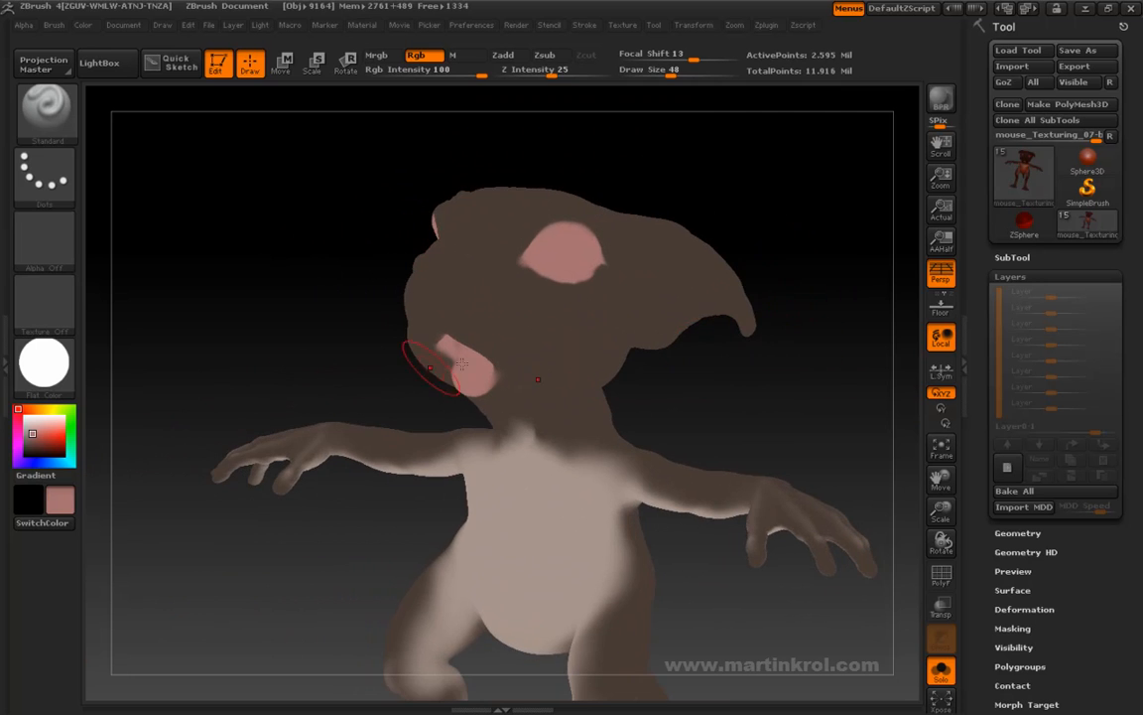
Switch the current material to SketchShaded2 and set the brush to affect the material channel only
left_click_drag(282, 323, 97, 343, "alt")
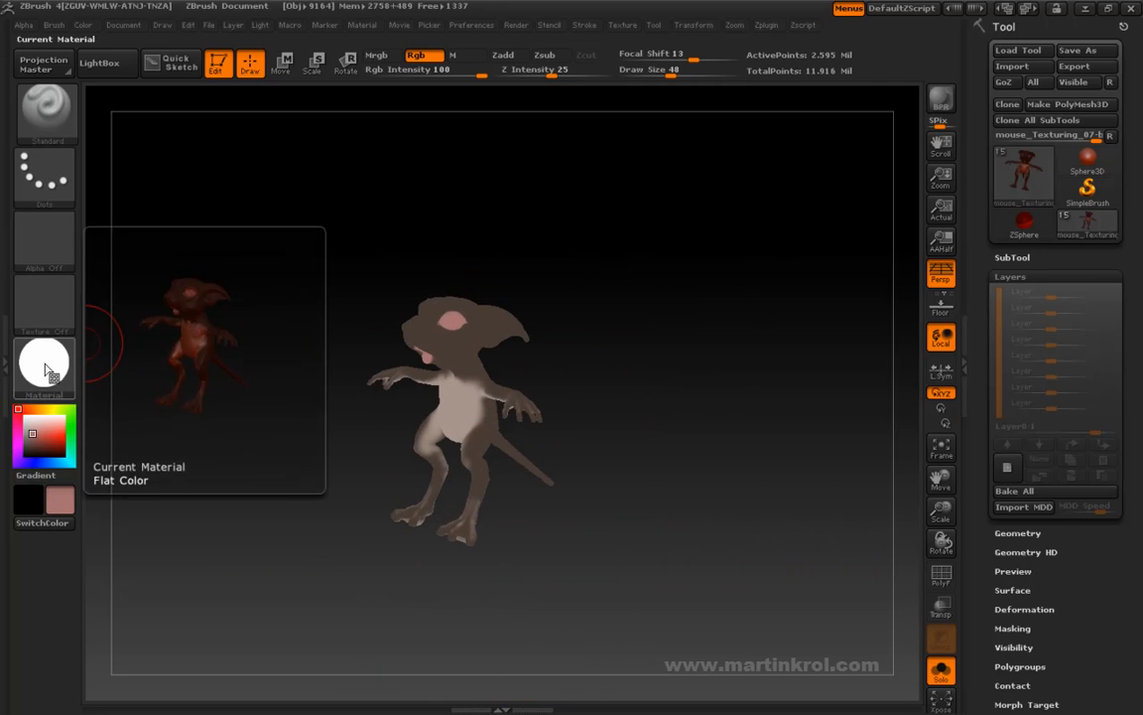
left_click(47, 363)
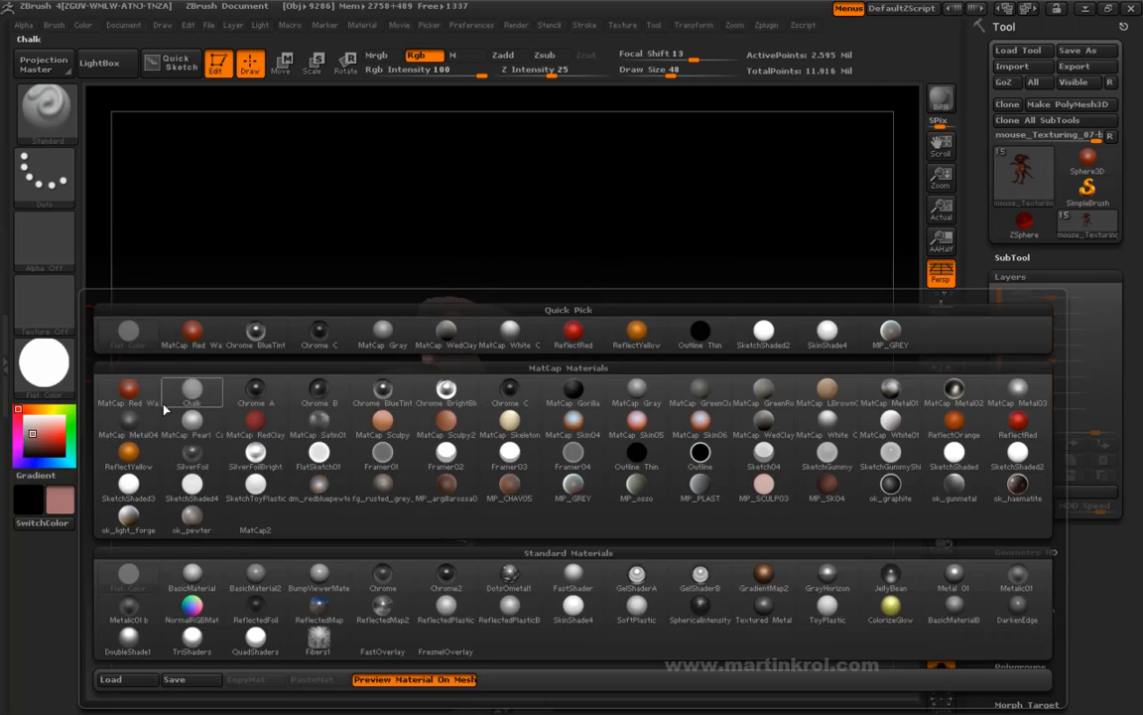
left_click(1017, 455)
left_click_drag(664, 339, 646, 354, "alt")
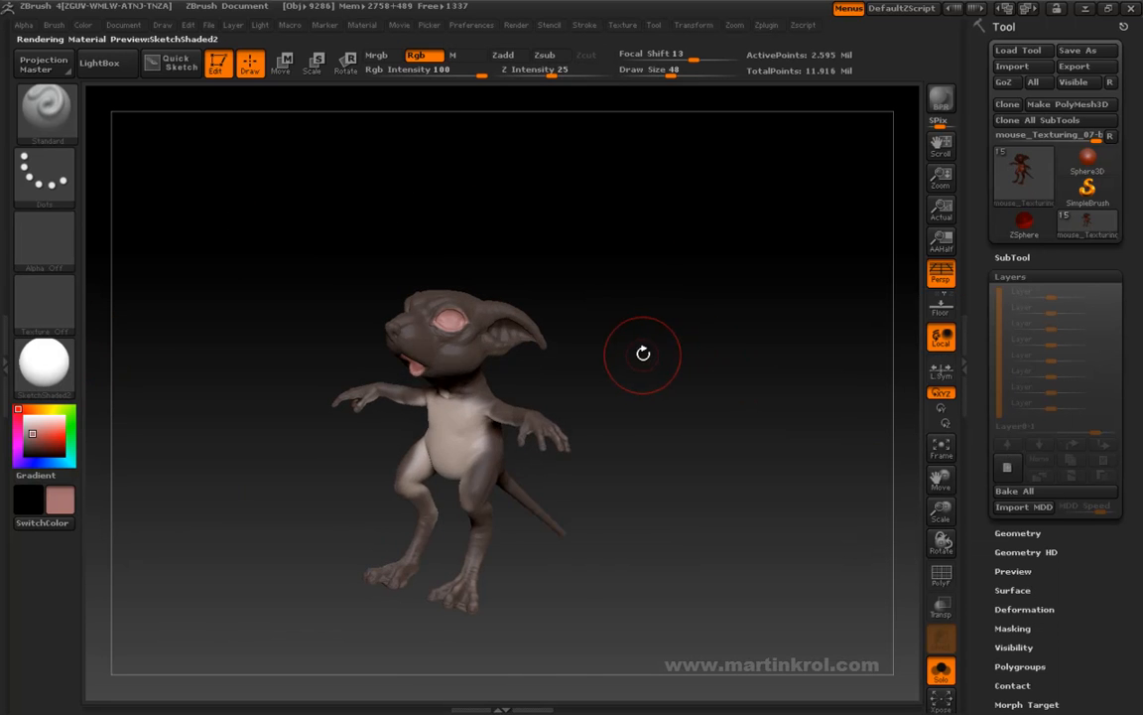
key("space")
left_click(678, 418)
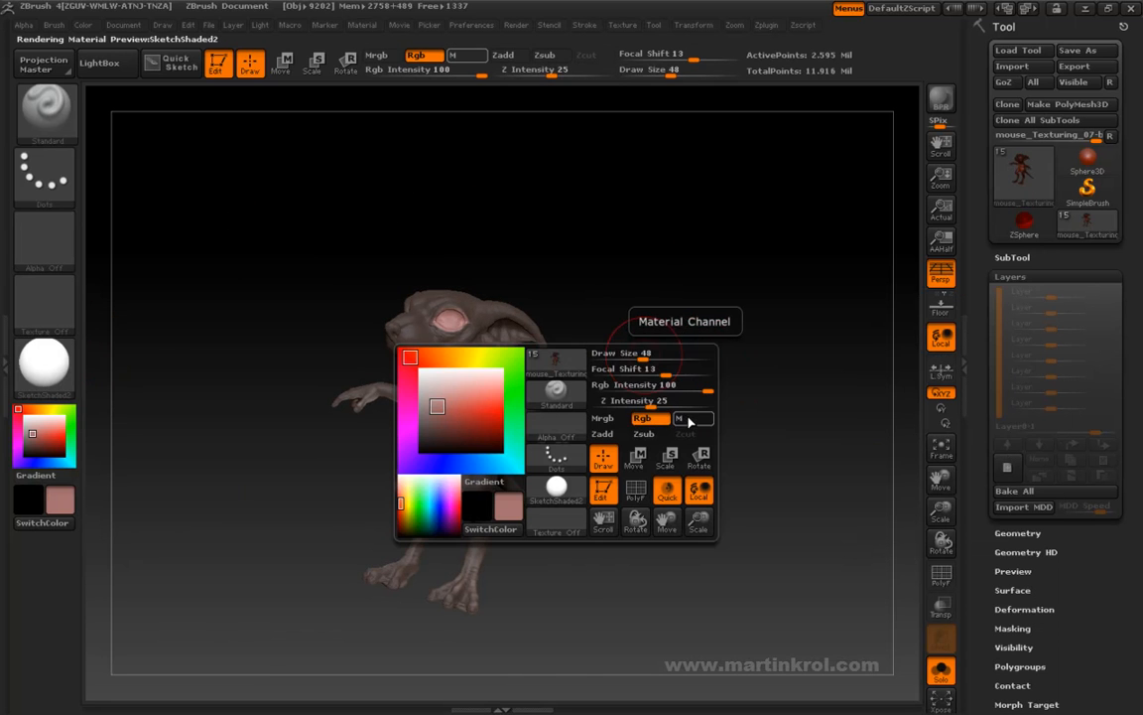
left_click_drag(570, 339, 671, 313)
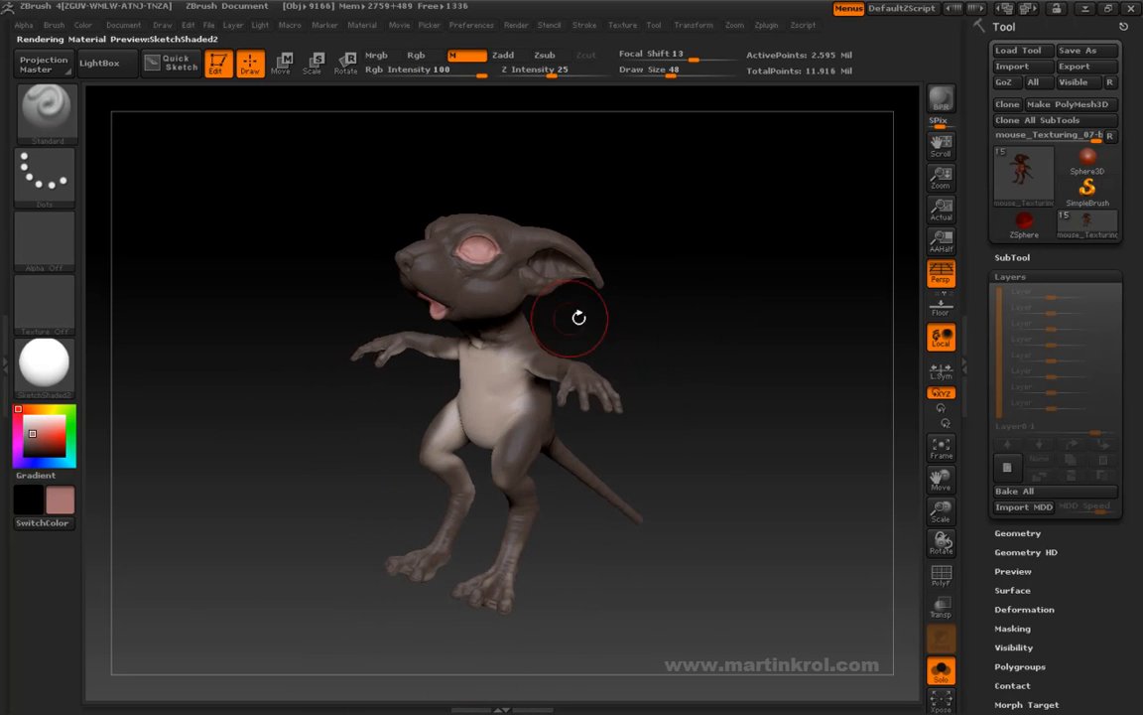
Try other materials such as SilverFoilBright on the mouse and return to SketchShaded2
left_click(43, 359)
left_click(421, 323)
left_click_drag(308, 316, 273, 398)
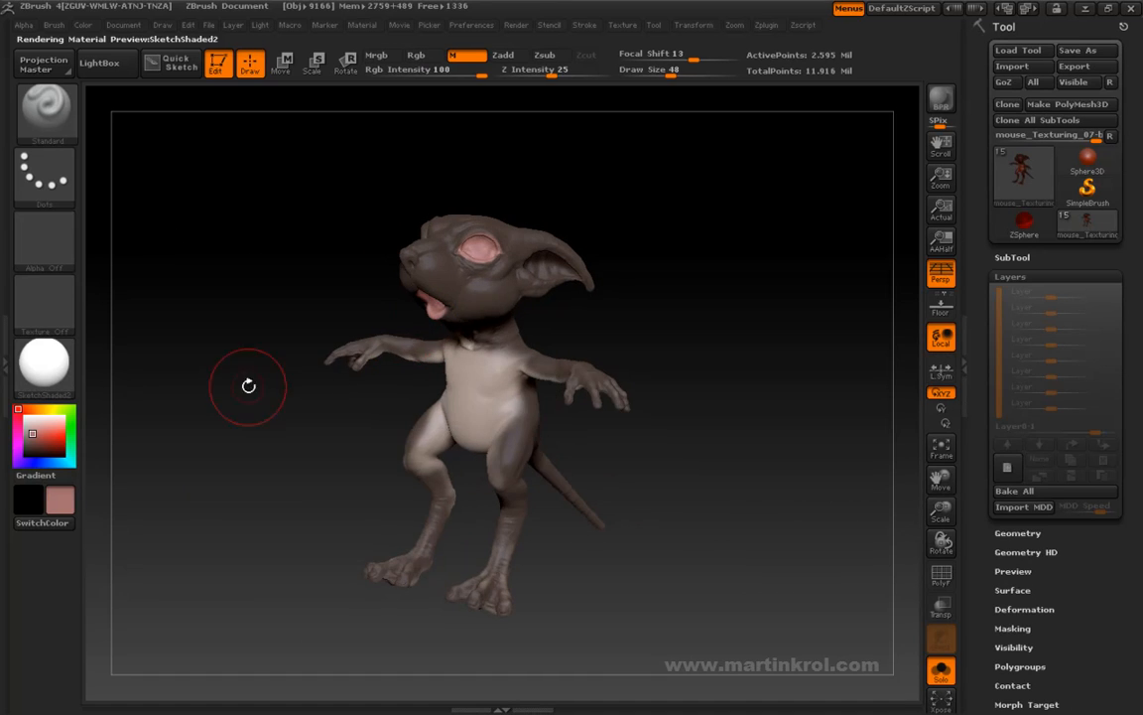
left_click(44, 360)
left_click(213, 437)
left_click(44, 359)
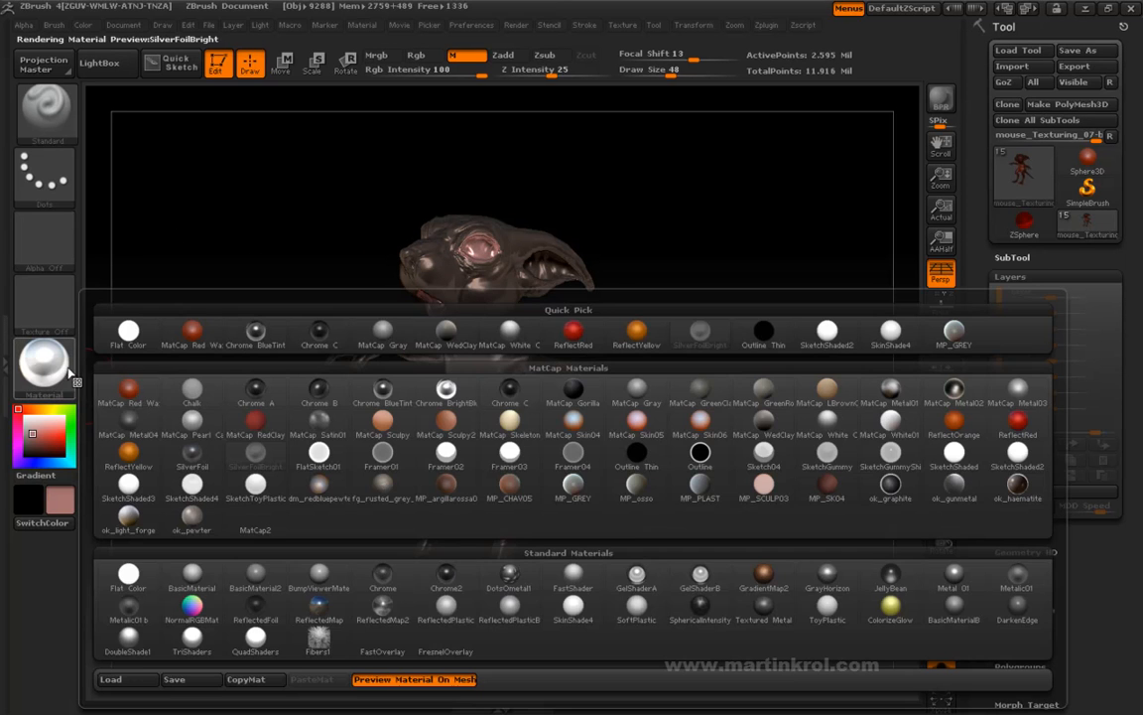
left_click(1013, 457)
mouse_move(742, 325)
left_mouse_down()
mouse_move(741, 362)
mouse_move(742, 331)
left_mouse_up()
Choose a dark brown paint color and set the draw size to 34 for work on the mouse's nose
mouse_move(684, 276)
left_mouse_down()
mouse_move(771, 294)
mouse_move(791, 312)
mouse_move(784, 284)
mouse_move(462, 273)
left_mouse_up()
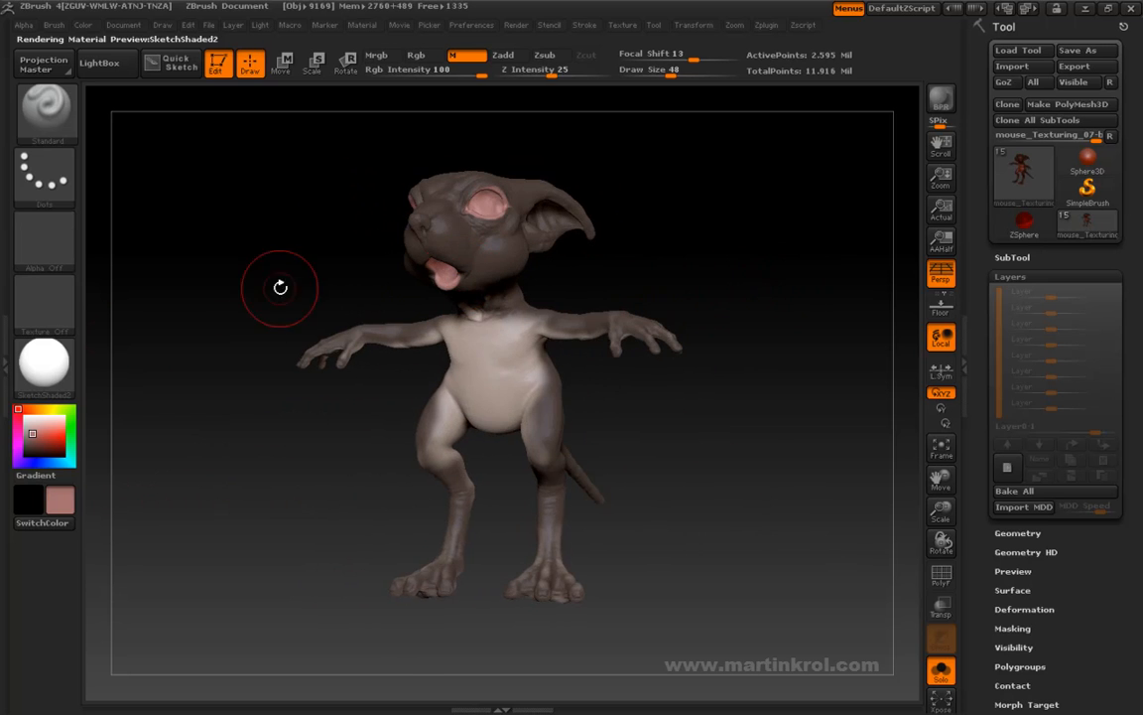
left_click_drag(147, 371, 188, 342)
left_click_drag(640, 270, 728, 389)
left_click_drag(255, 273, 212, 359)
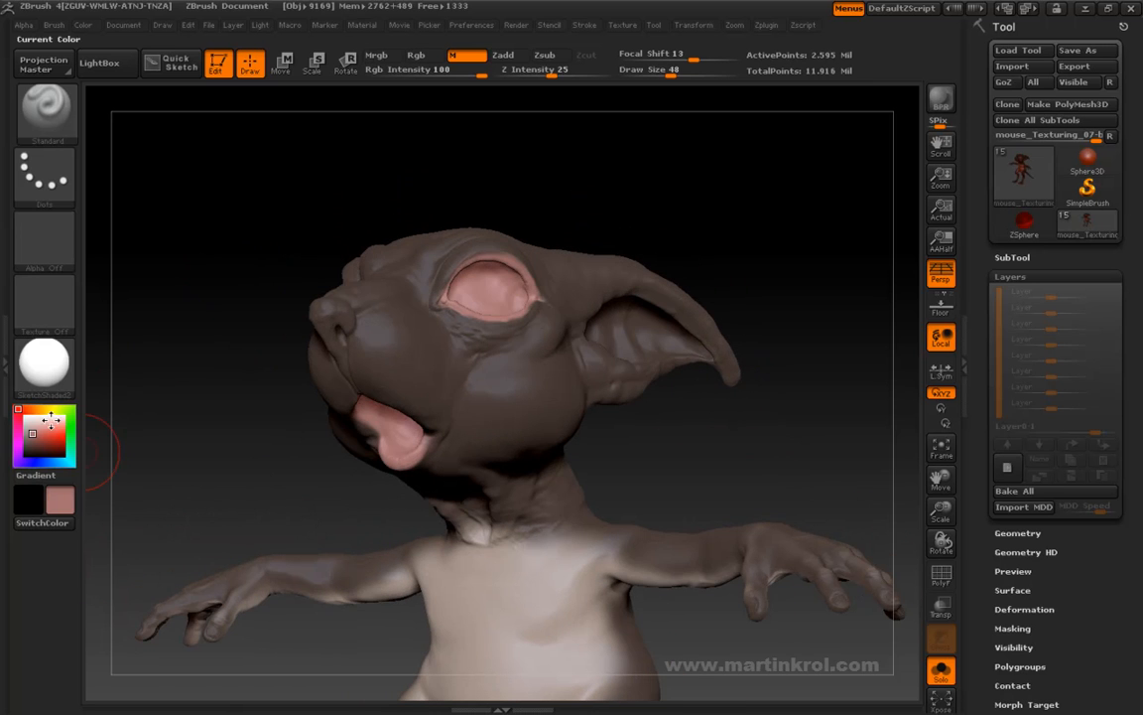
left_click_drag(38, 427, 28, 450)
key("space")
left_click(257, 315)
key("space")
left_click(276, 308)
mouse_move(243, 270)
left_mouse_down()
mouse_move(236, 312)
mouse_move(158, 301)
mouse_move(224, 281)
left_mouse_up()
key("space")
left_click_drag(256, 327, 295, 325)
left_click_drag(270, 300, 250, 309)
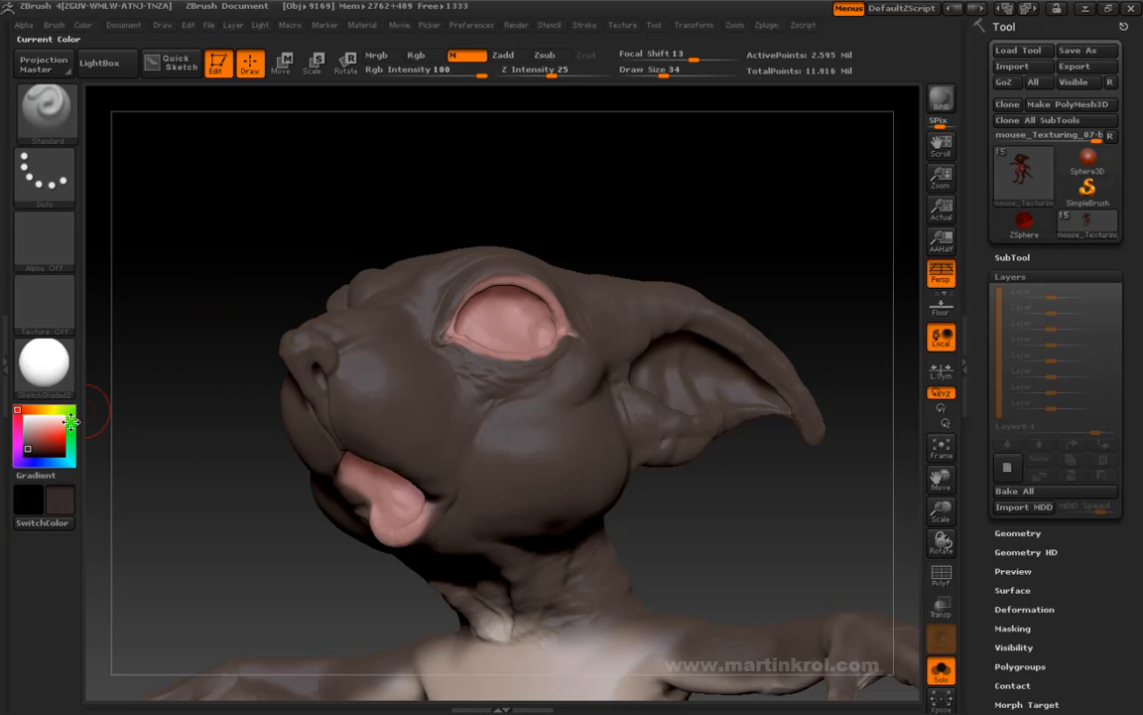
Set the paint color to black and switch the brush to color only
left_click(27, 450)
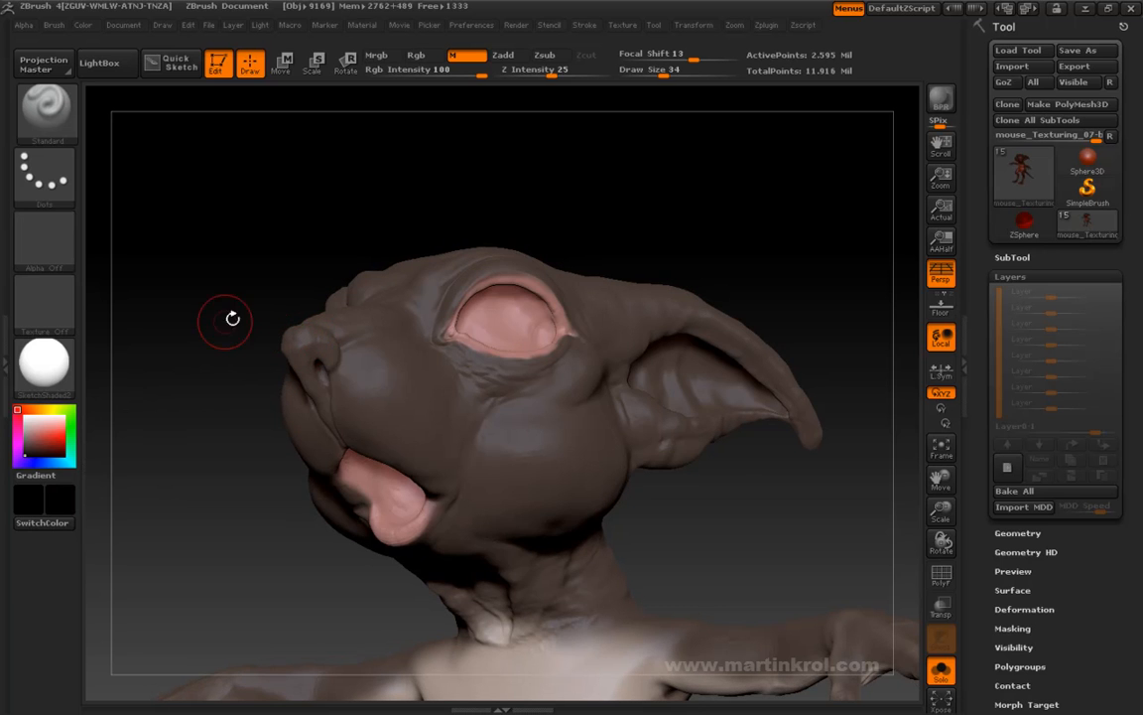
left_click_drag(212, 331, 300, 336)
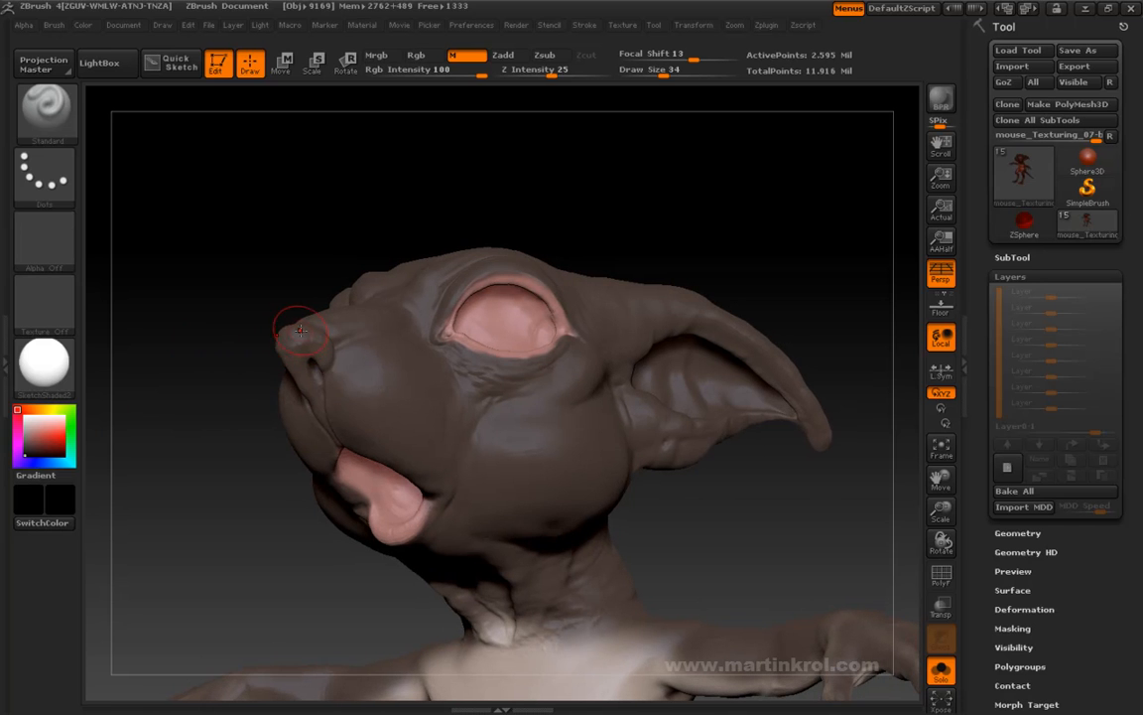
key("space")
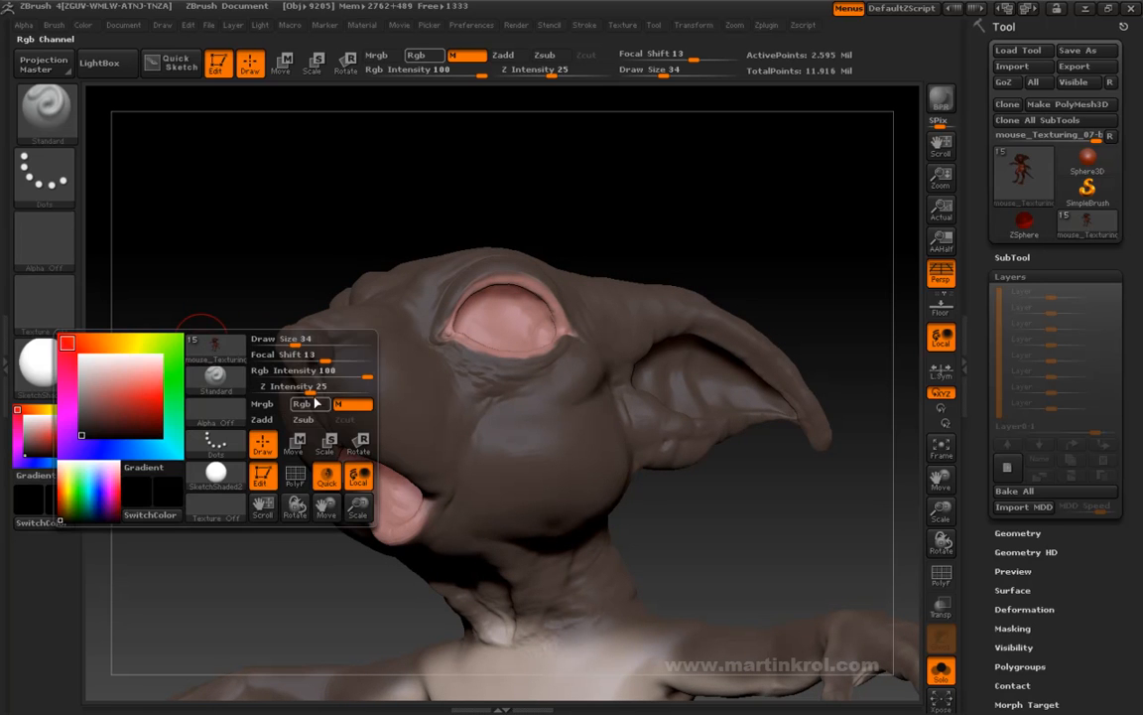
left_click(309, 406)
Try painting the nose tip and the groove below it pure black, and undo the strokes
mouse_move(245, 322)
left_mouse_down()
mouse_move(266, 310)
mouse_move(294, 334)
left_mouse_up()
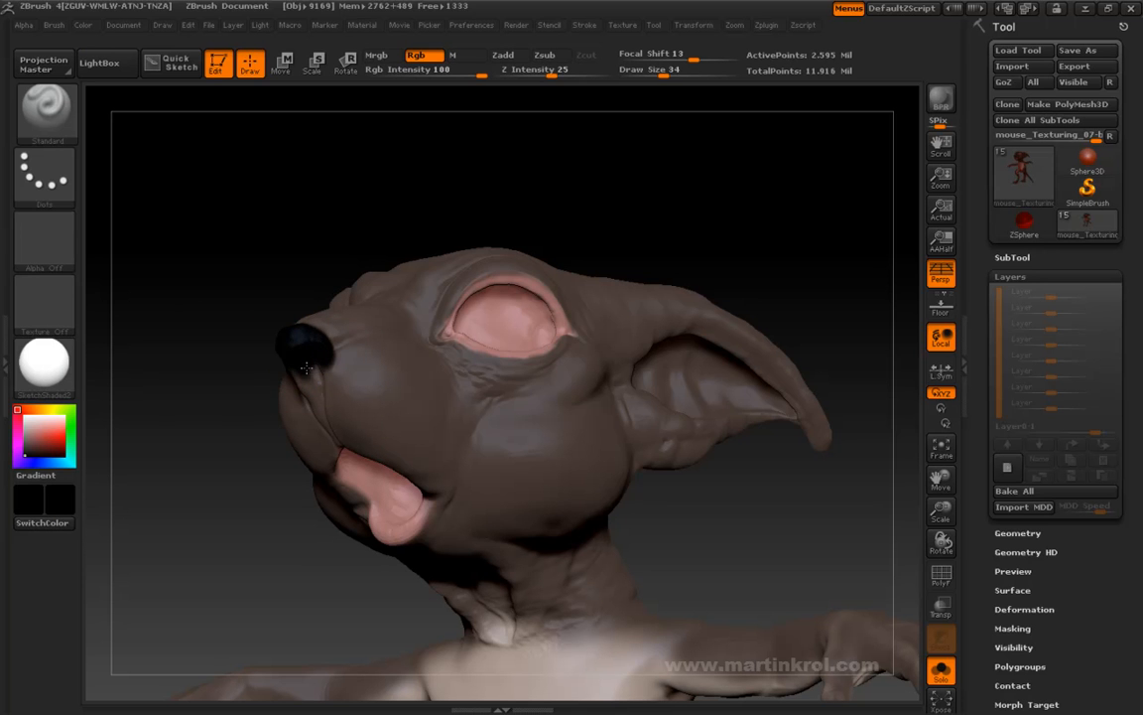
left_click_drag(315, 402, 326, 427)
left_click_drag(187, 350, 463, 214)
left_click_drag(408, 298, 379, 319)
mouse_move(432, 221)
left_mouse_down()
mouse_move(490, 225)
mouse_move(377, 250)
left_mouse_up()
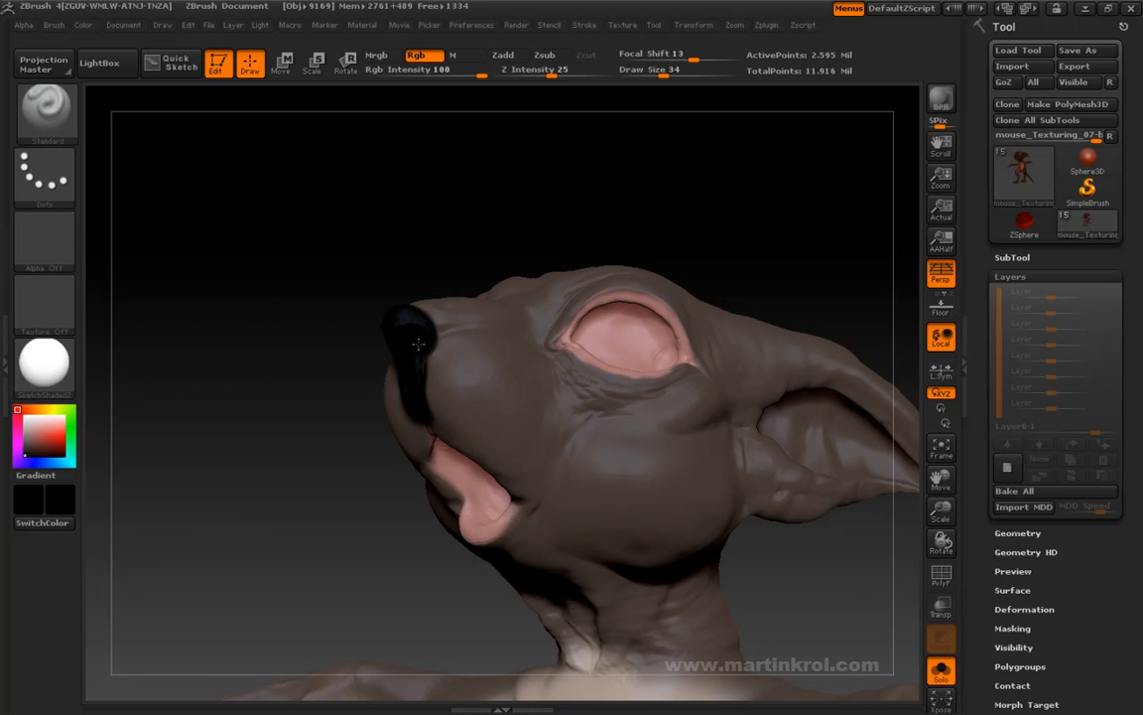
left_click_drag(287, 290, 380, 240)
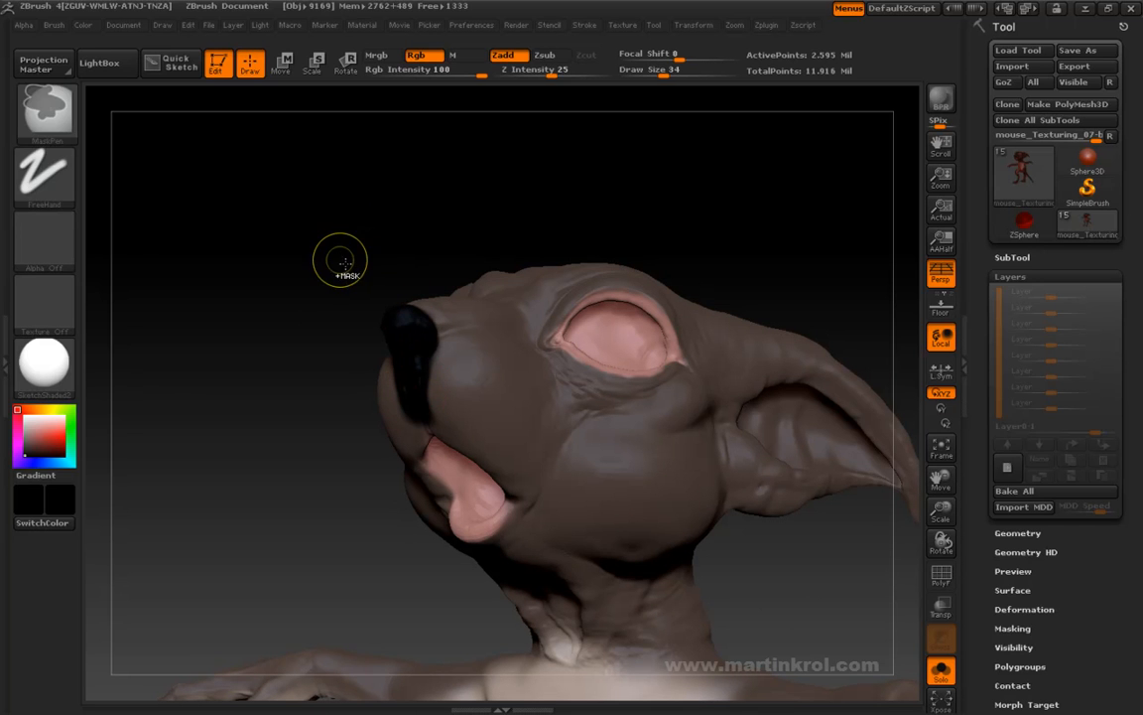
left_click_drag(347, 263, 342, 266, "ctrl")
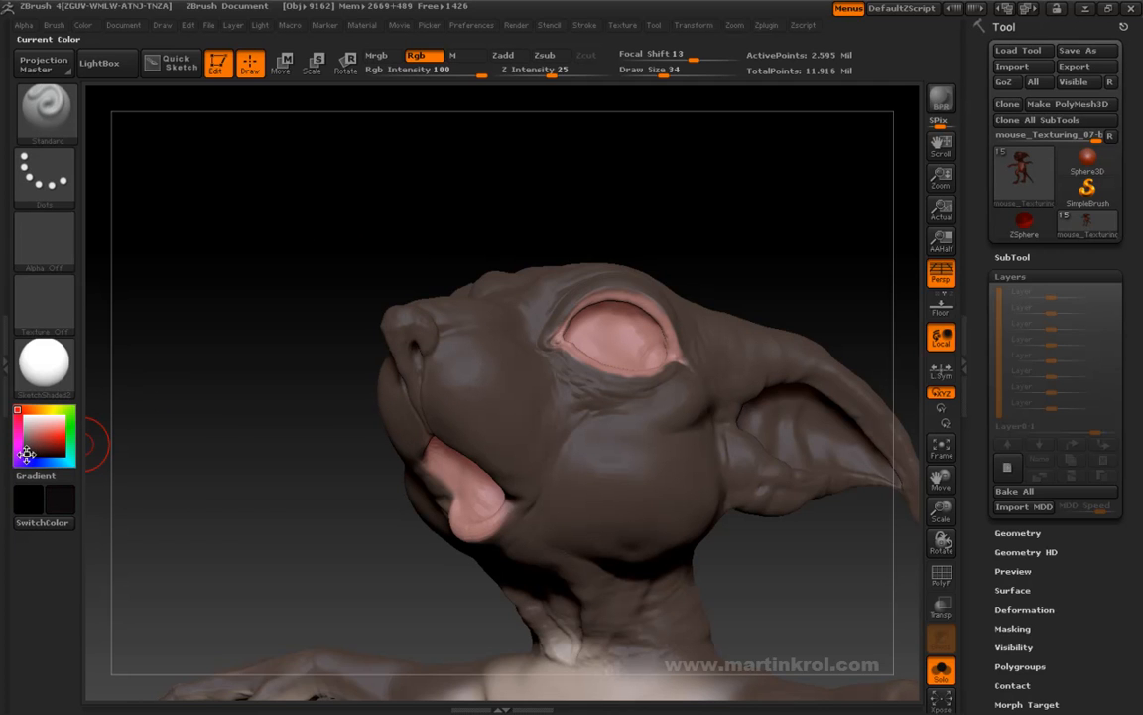
Repaint the nose and the groove below it in near-black (R 16, G 13, B 13), setting the draw size to 16
mouse_move(377, 337)
left_mouse_down()
mouse_move(398, 329)
mouse_move(409, 383)
left_mouse_up()
key("space")
left_click(446, 339)
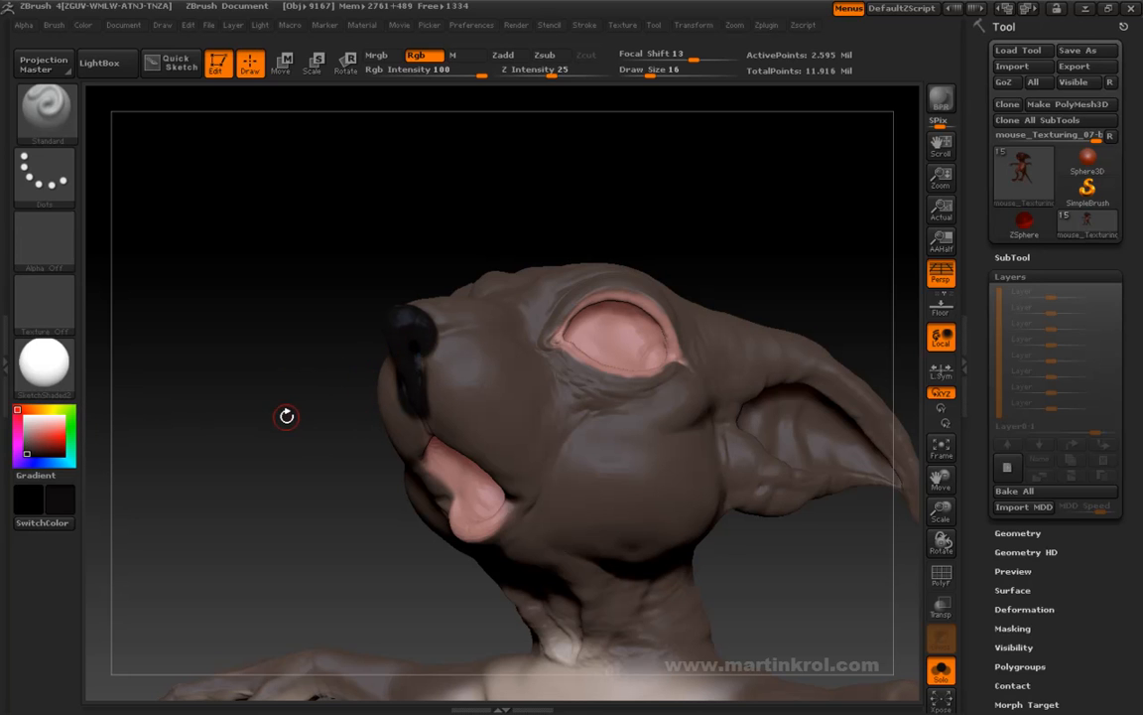
Look through the color settings and their modifiers and slightly readjust the near-black paint color
key("space")
left_click(80, 28)
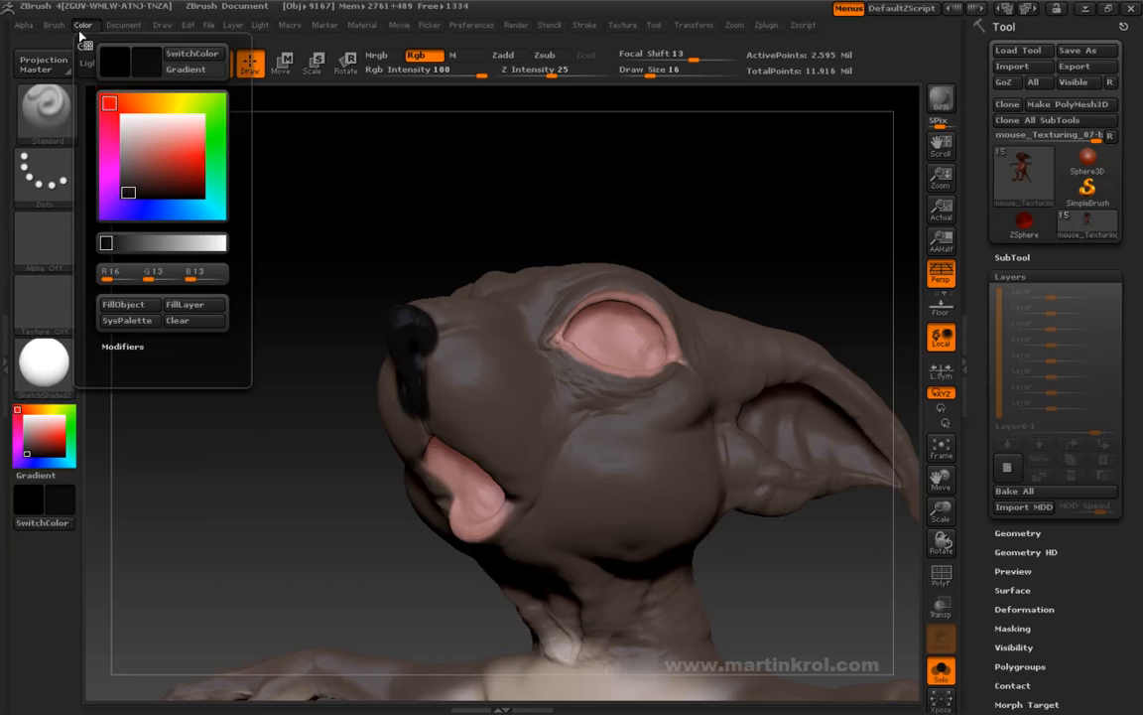
left_click(123, 345)
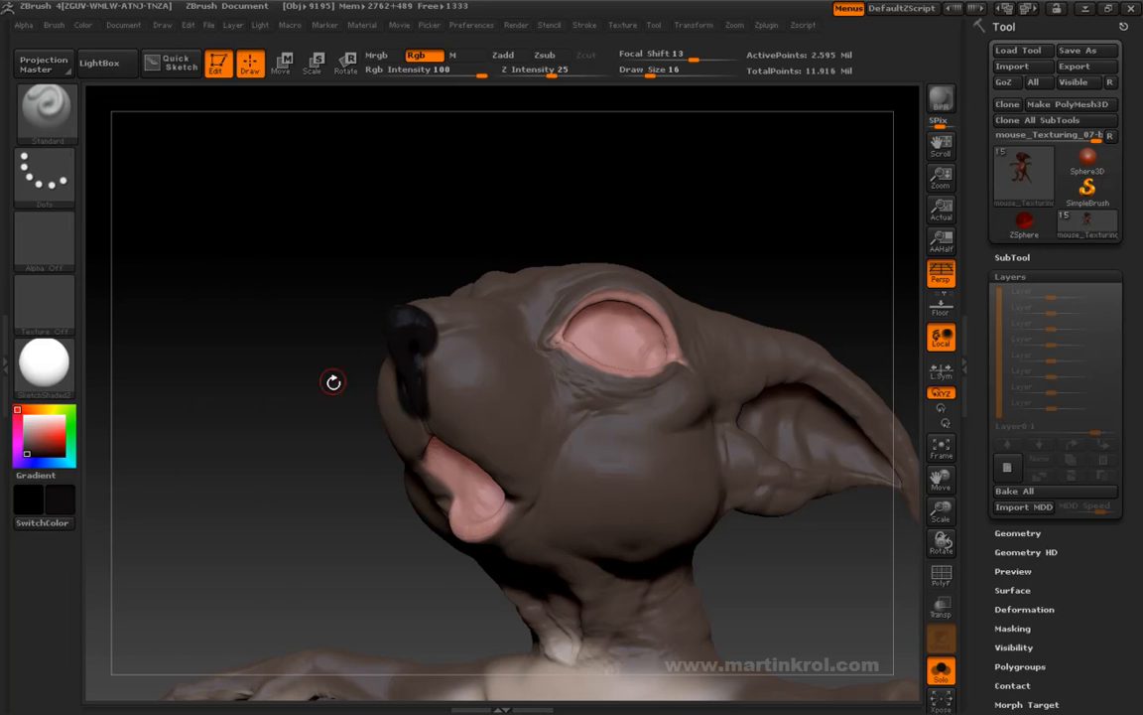
key("space")
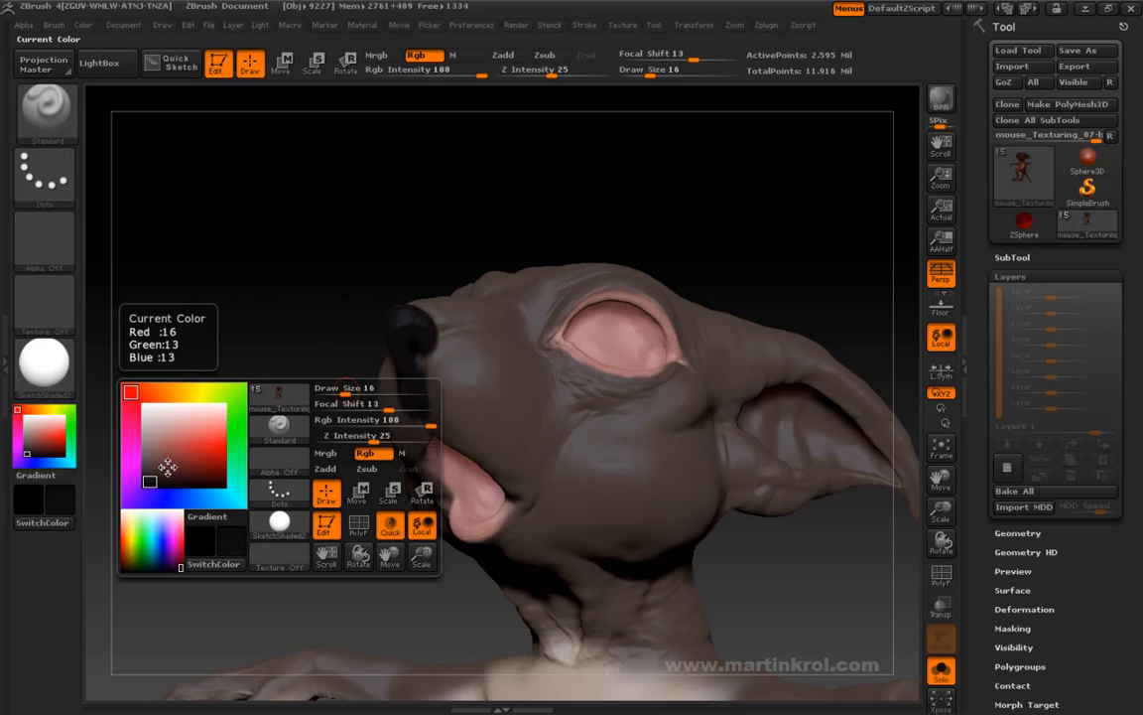
left_click_drag(154, 470, 147, 485)
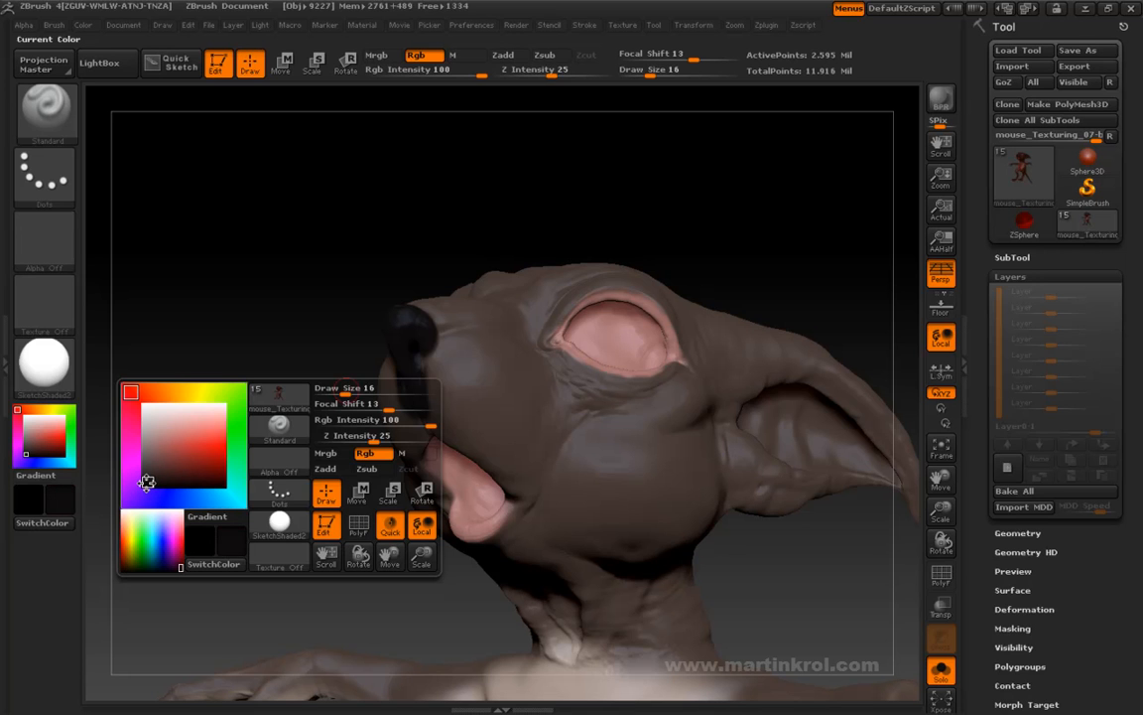
Set the draw size to 18 and fill the nose and its groove down to the mouth with near-black
left_click_drag(312, 358, 365, 336)
key("space")
left_click(378, 354)
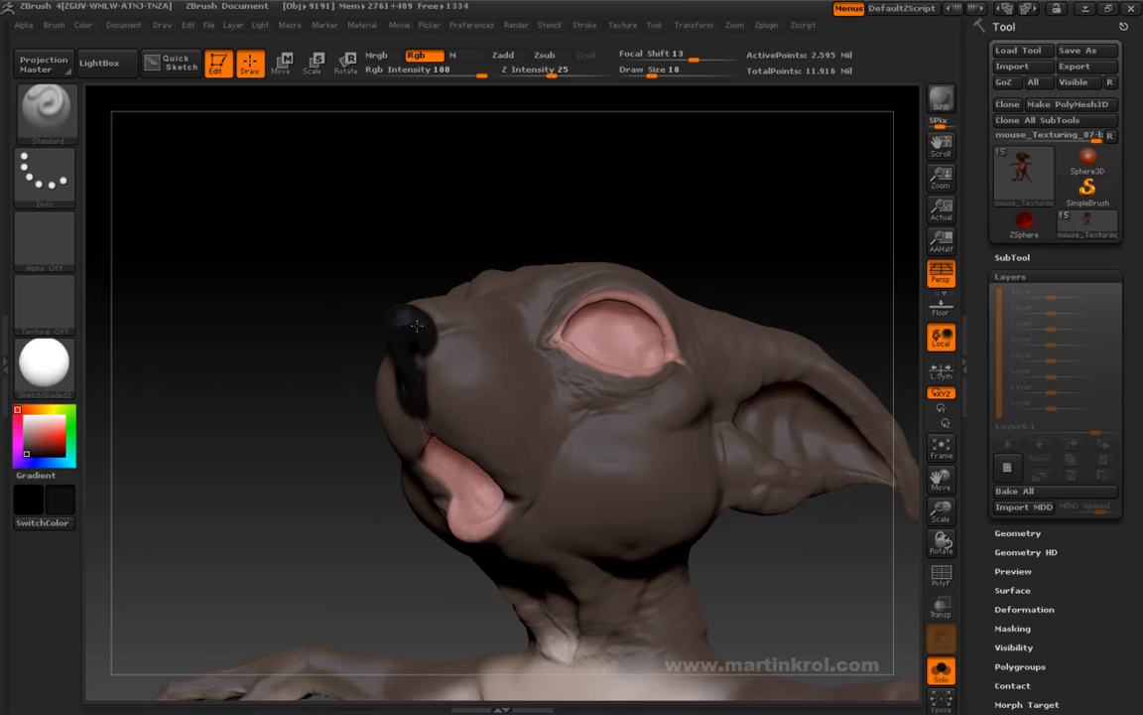
left_click_drag(274, 365, 635, 258)
left_click_drag(592, 337, 558, 129)
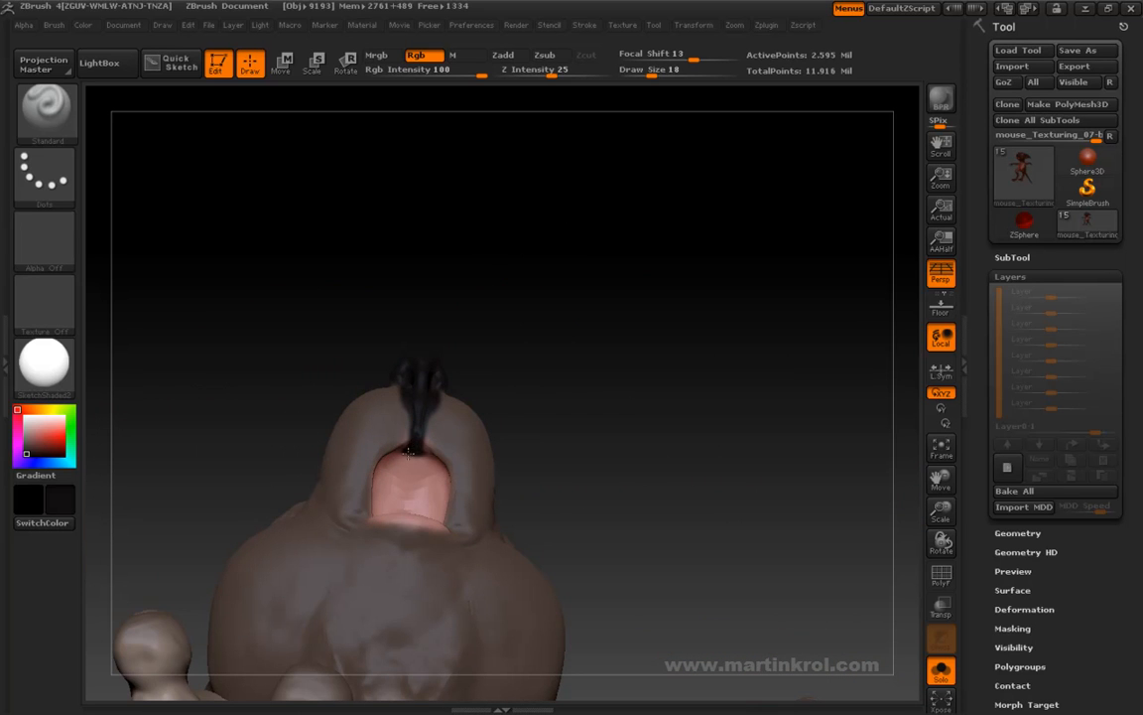
mouse_move(515, 325)
left_mouse_down()
mouse_move(626, 254)
mouse_move(658, 265)
mouse_move(320, 370)
mouse_move(391, 359)
left_mouse_up()
Sample the brown fur color, set the draw size to 38 and clean up the muzzle beside the dark groove
key("c")
key("space")
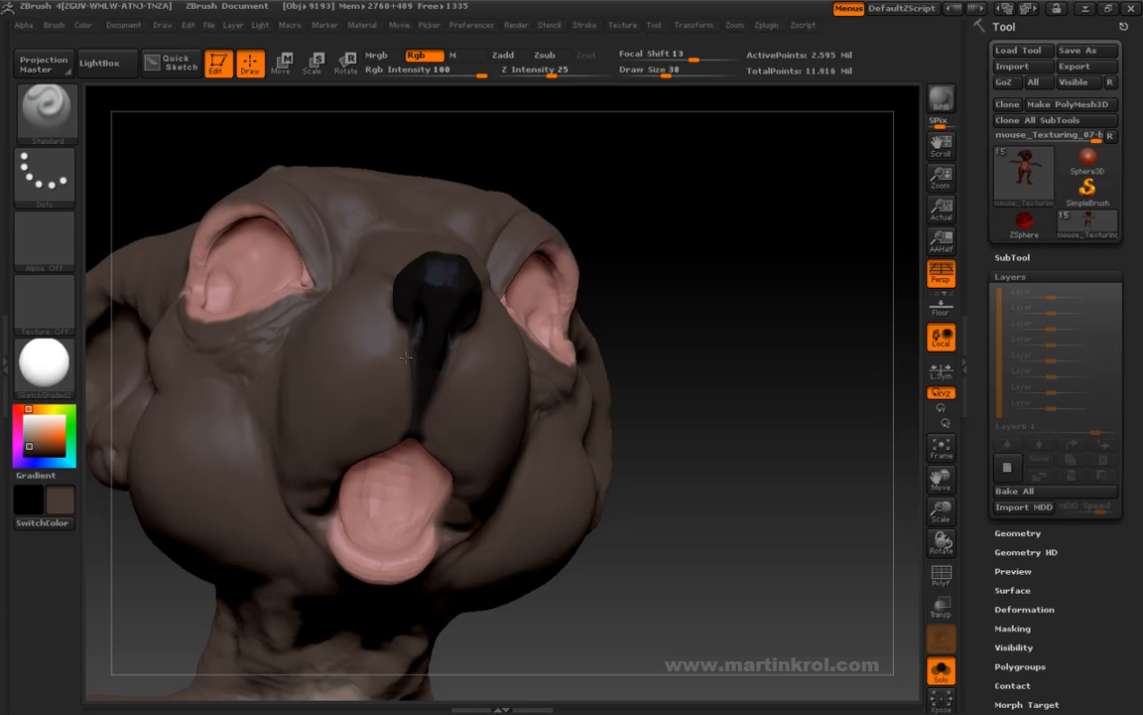
left_click_drag(591, 165, 419, 324)
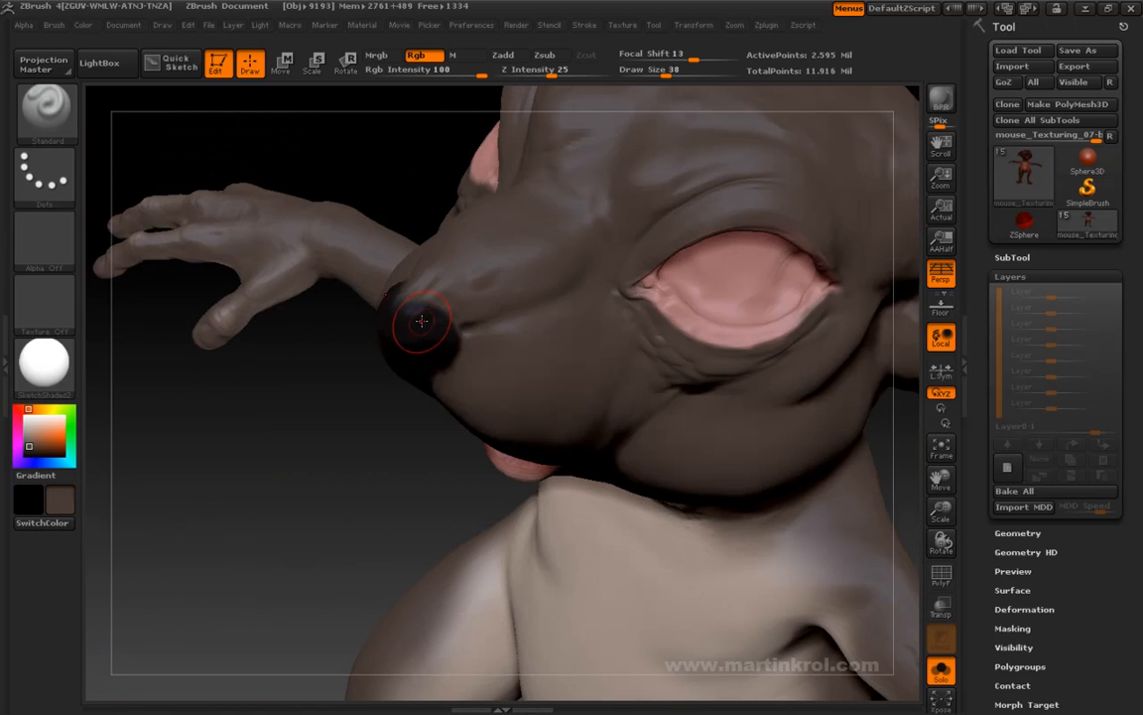
Sample the near-black from the nose and paint over the nose's upper and side surfaces
key("c")
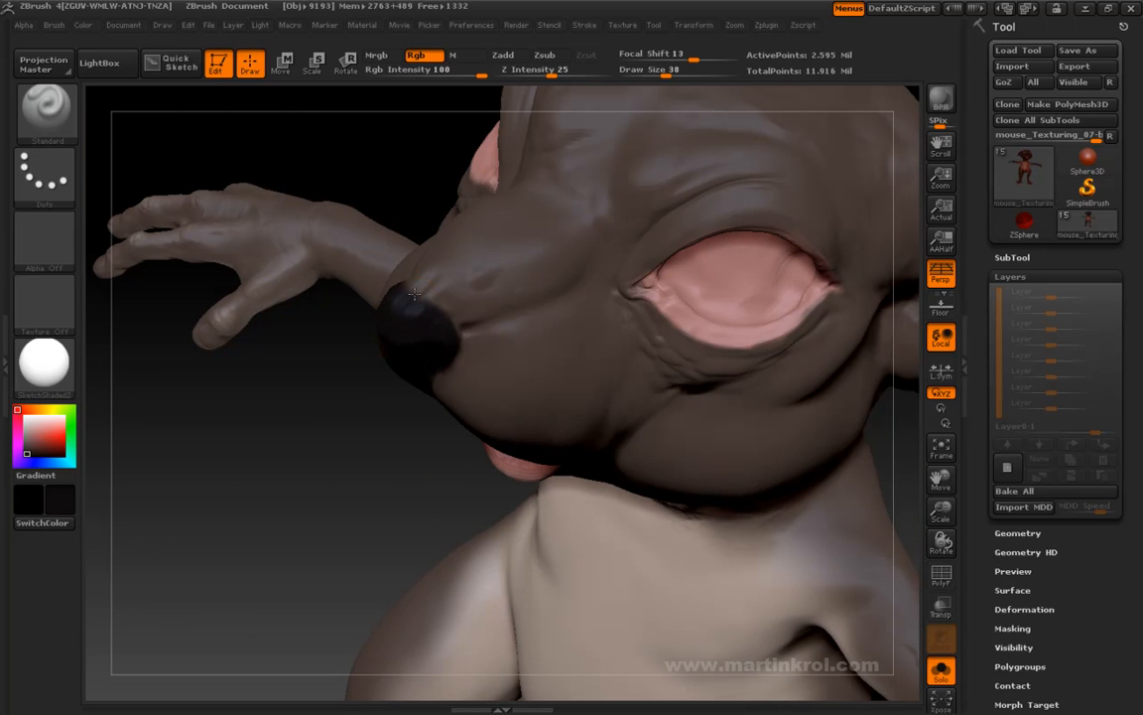
left_click_drag(438, 316, 447, 342)
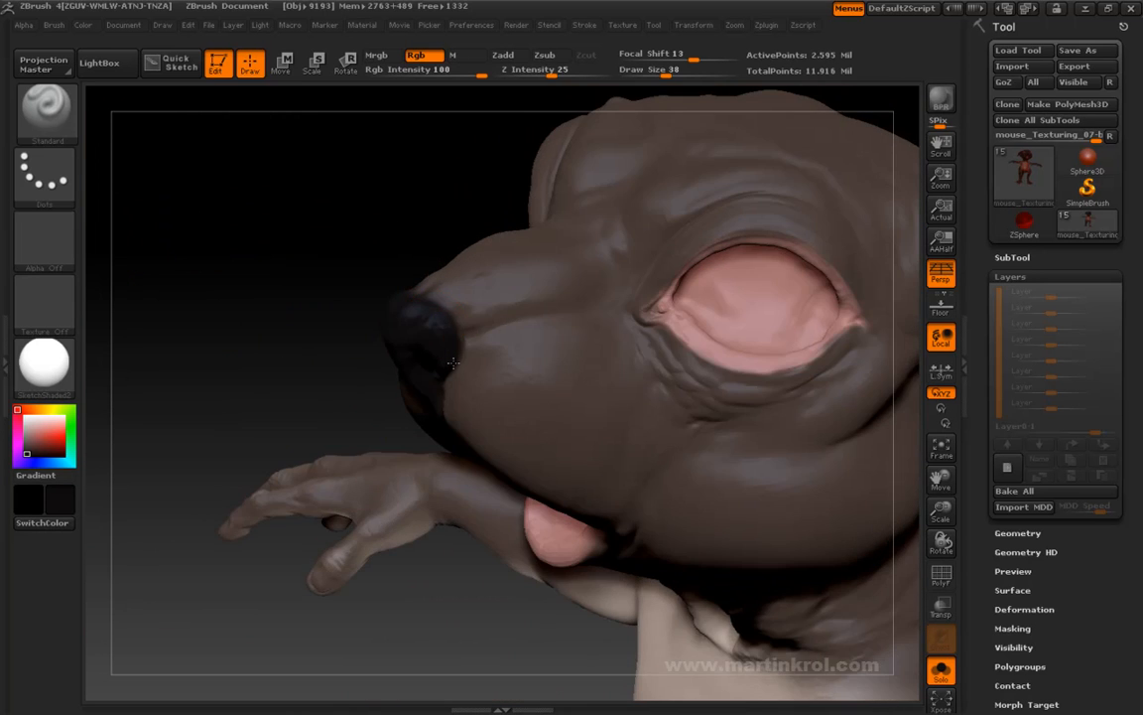
left_click_drag(405, 267, 454, 336)
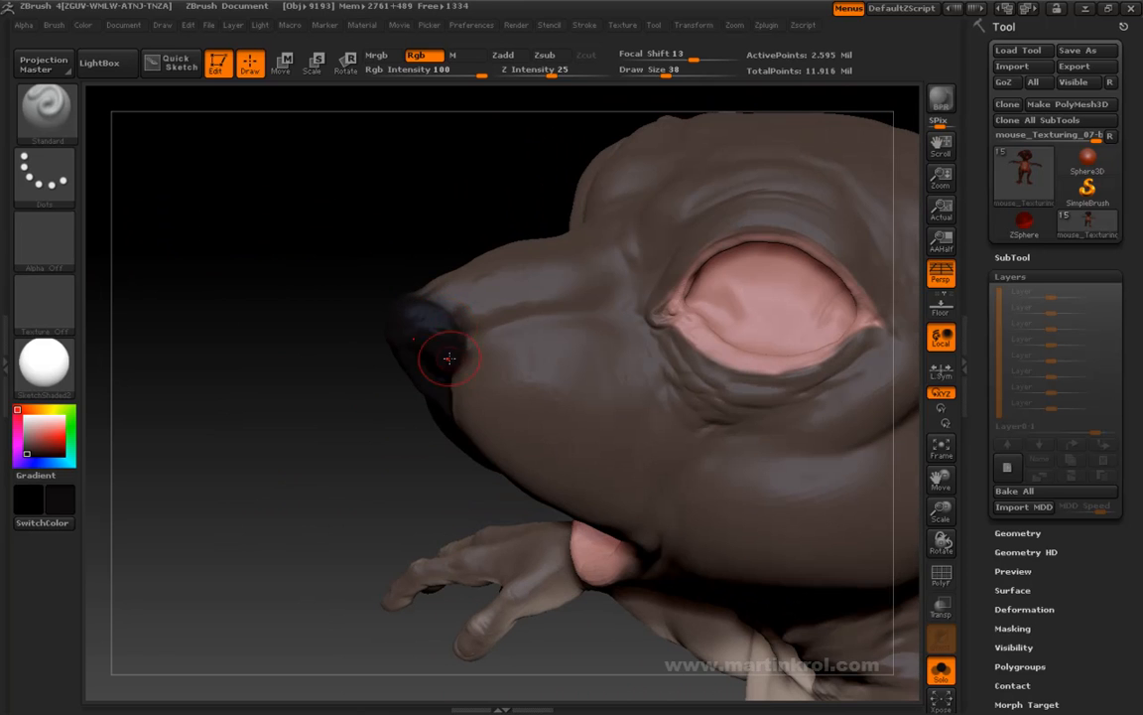
left_click_drag(339, 373, 437, 361)
Sample the eye socket's pink, darken it and paint the inside of the mouse's ear with it
left_click_drag(297, 417, 358, 281, "alt")
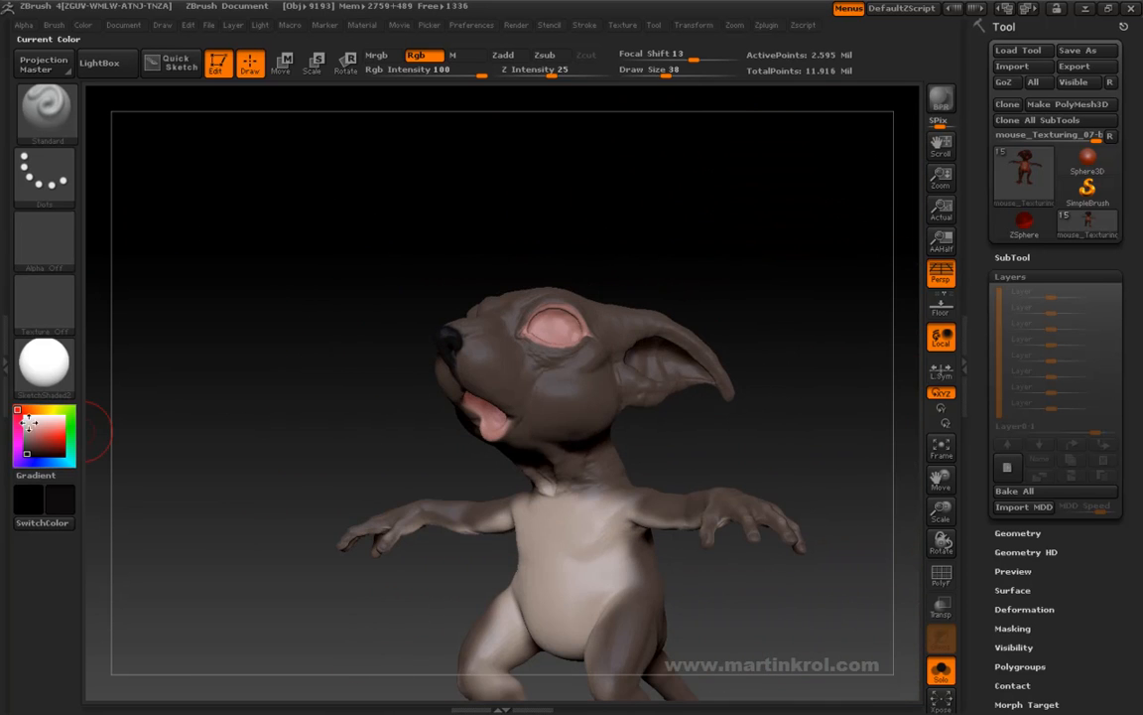
left_click_drag(243, 315, 694, 238)
left_click_drag(713, 230, 650, 260)
left_click_drag(749, 174, 728, 292)
left_click_drag(837, 231, 796, 409, "alt")
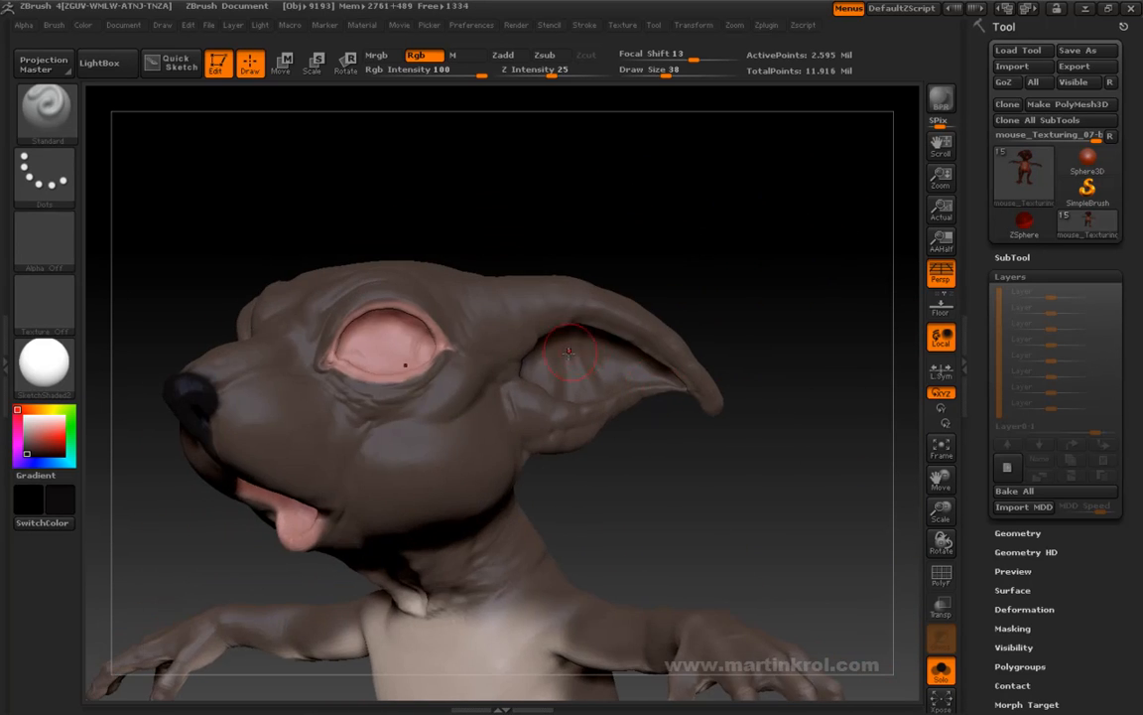
left_click_drag(589, 359, 477, 285)
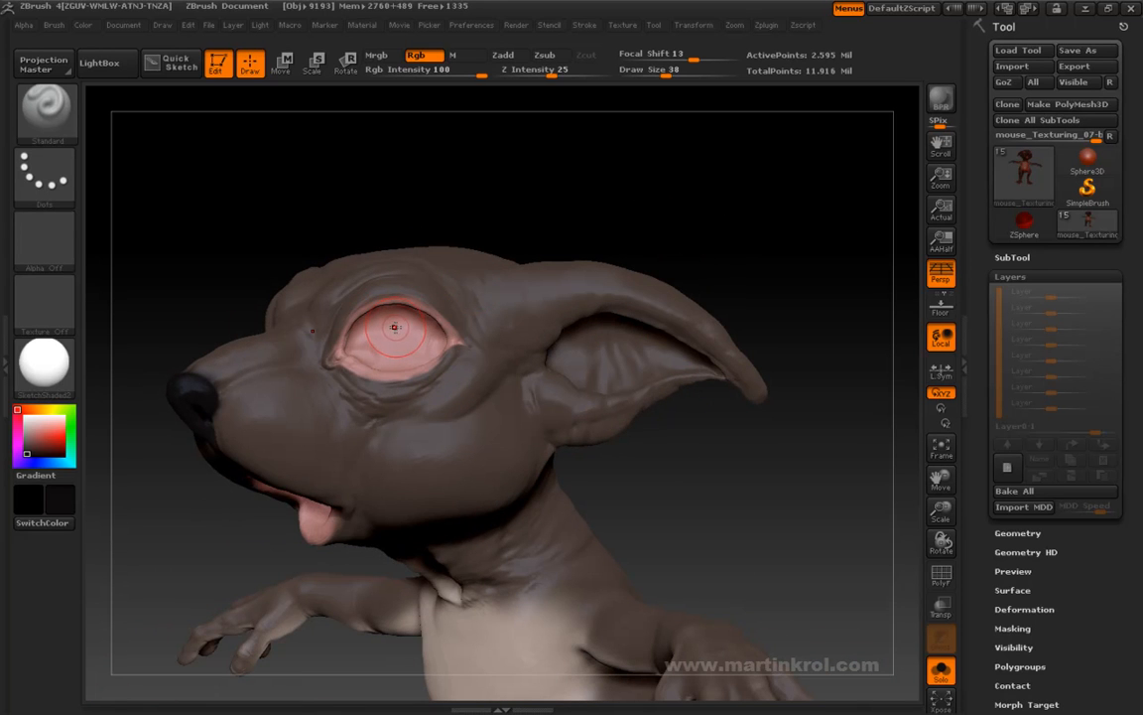
key("c")
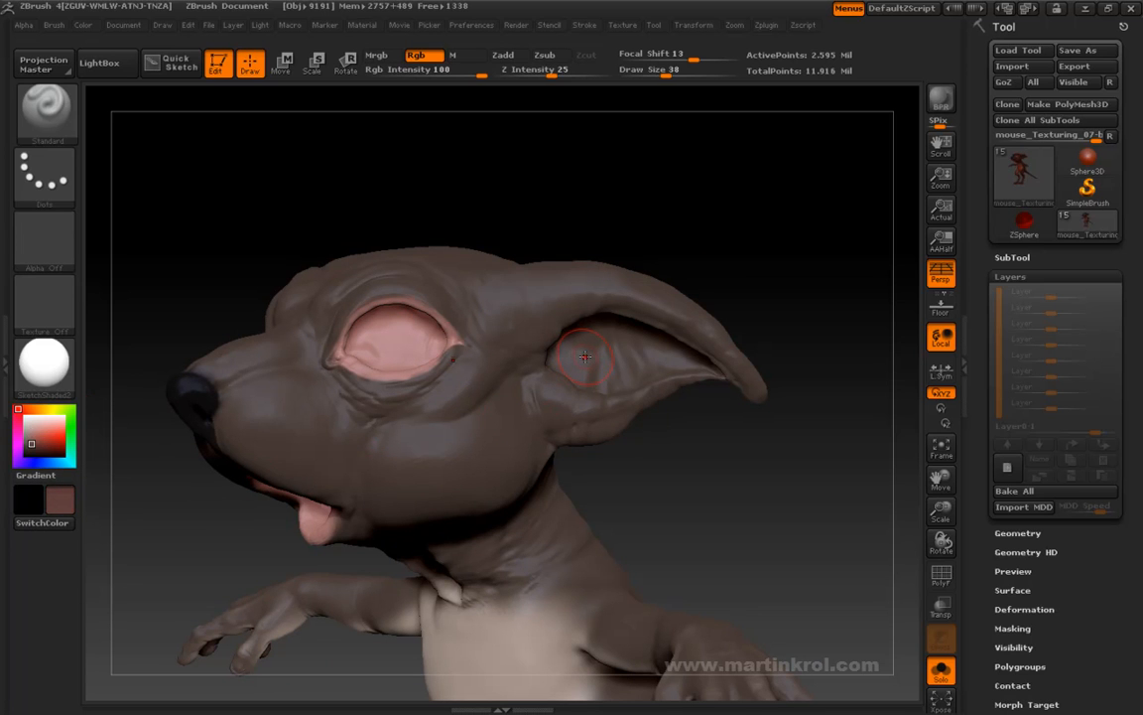
left_click_drag(757, 253, 699, 219)
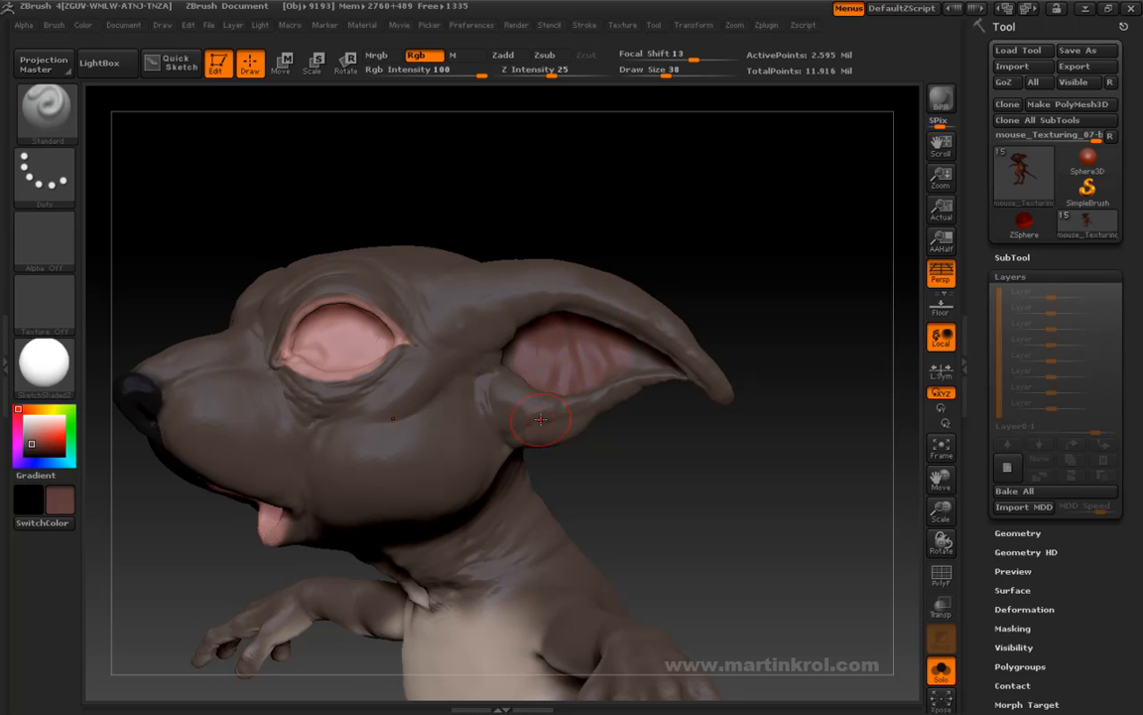
left_click_drag(687, 227, 583, 380)
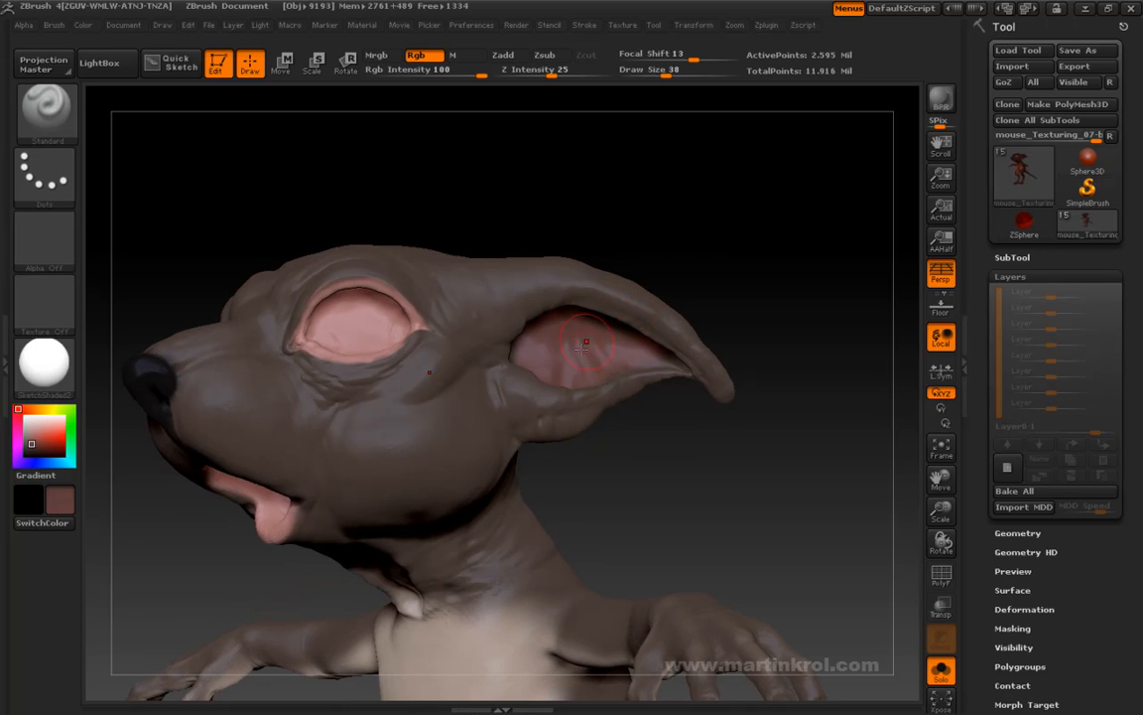
Paint the remaining inner surfaces of the mouse's ear, deep recess included, with dark pink
mouse_move(702, 259)
left_mouse_down()
mouse_move(724, 211)
mouse_move(679, 238)
left_mouse_up()
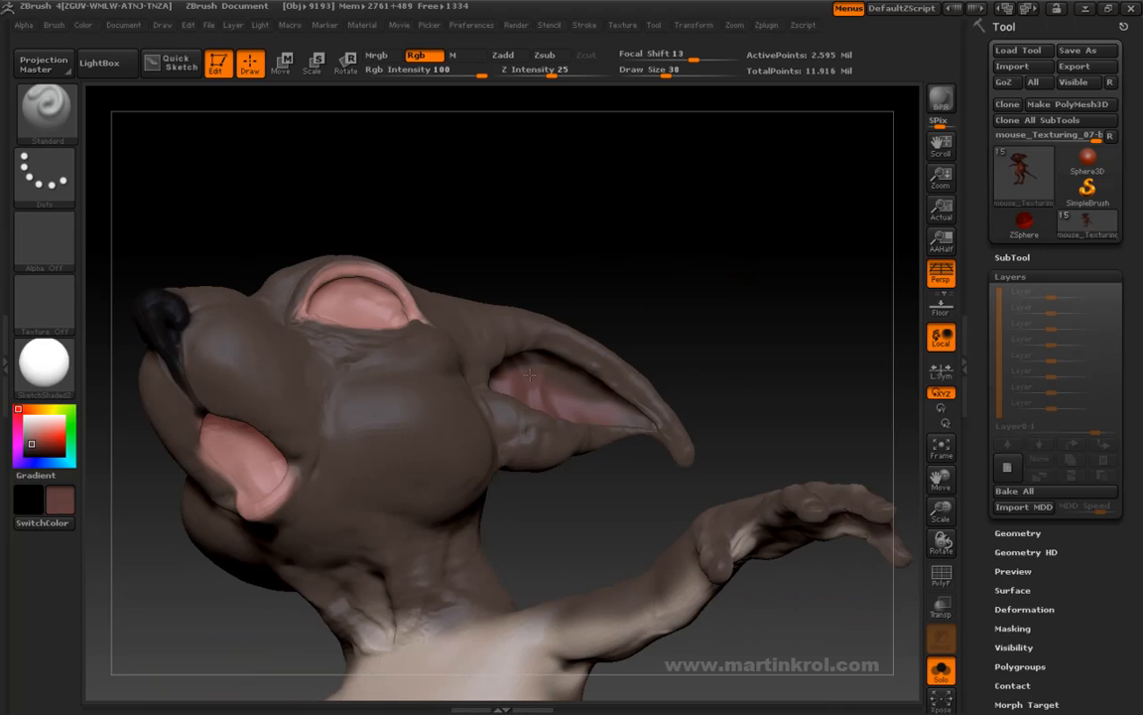
mouse_move(646, 299)
left_mouse_down()
mouse_move(580, 388)
mouse_move(590, 402)
mouse_move(697, 332)
left_mouse_up()
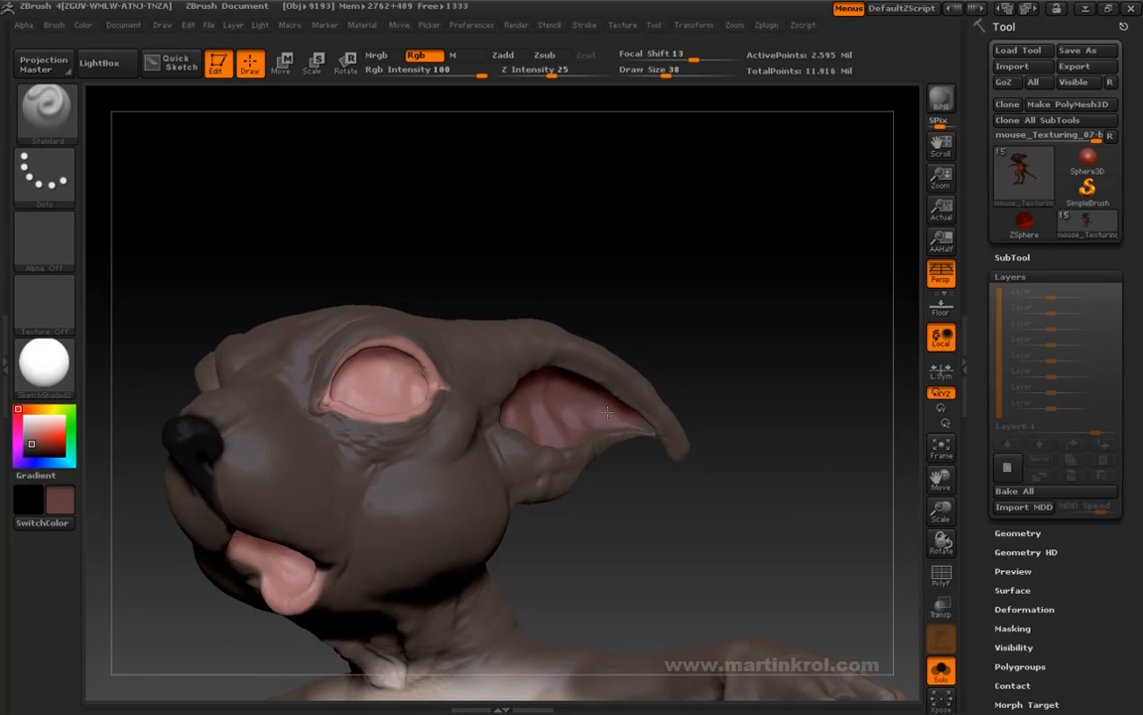
left_click_drag(664, 423, 639, 351)
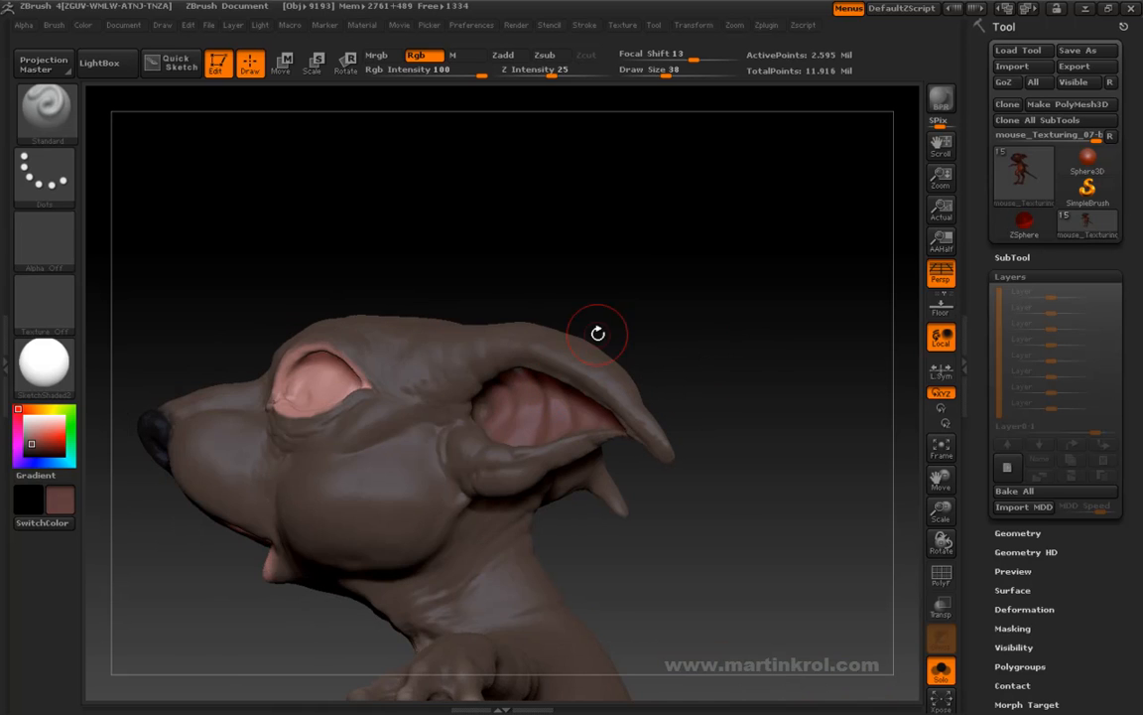
left_click_drag(509, 382, 505, 404)
left_click_drag(562, 281, 526, 375)
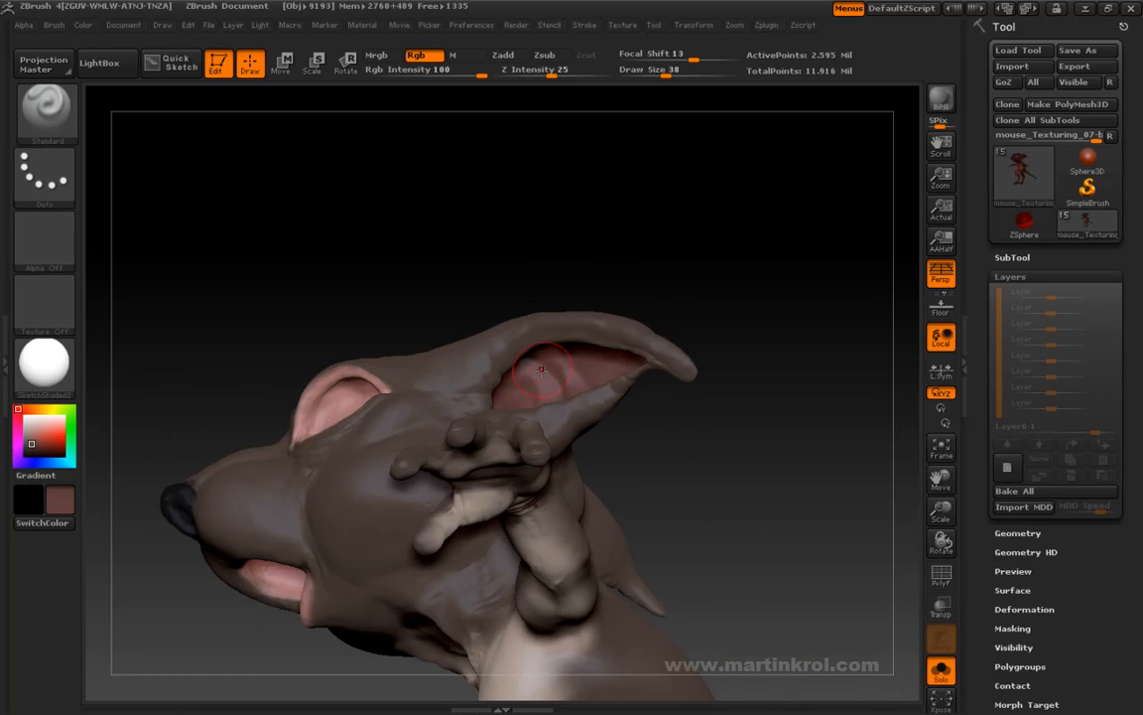
left_click_drag(548, 286, 545, 371)
left_click_drag(500, 231, 516, 348)
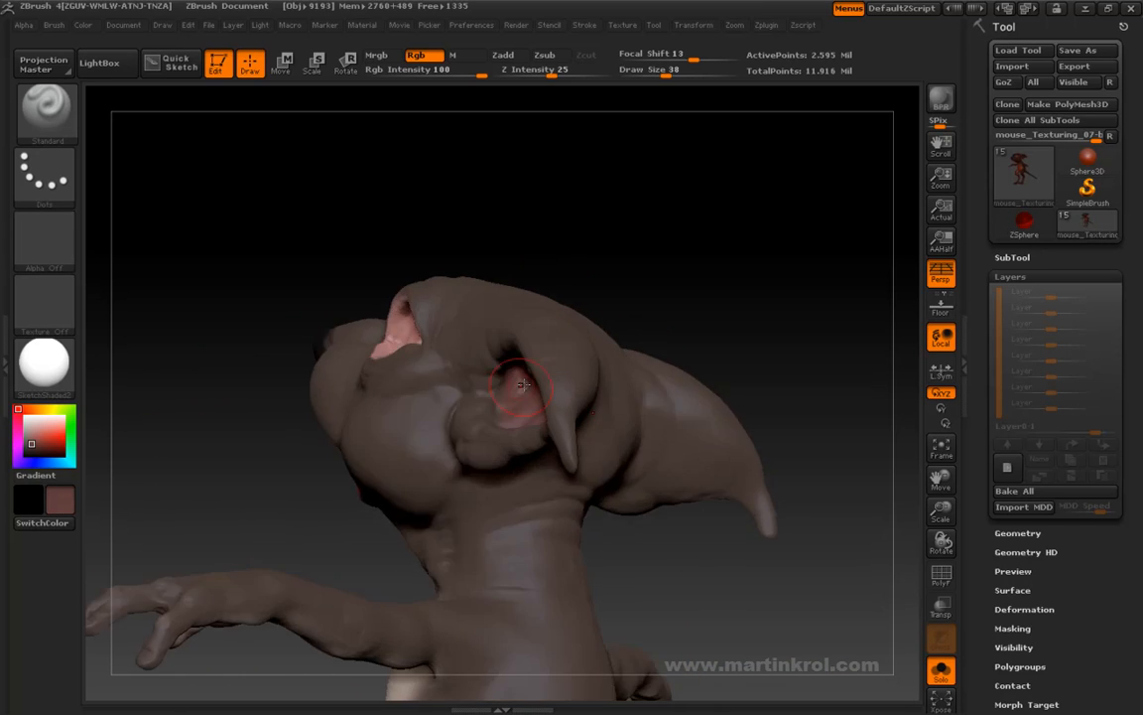
left_click_drag(531, 273, 515, 428)
mouse_move(590, 212)
left_mouse_down()
mouse_move(618, 327)
mouse_move(799, 335)
mouse_move(788, 306)
mouse_move(296, 340)
mouse_move(585, 342)
left_mouse_up()
left_click_drag(677, 303, 580, 411)
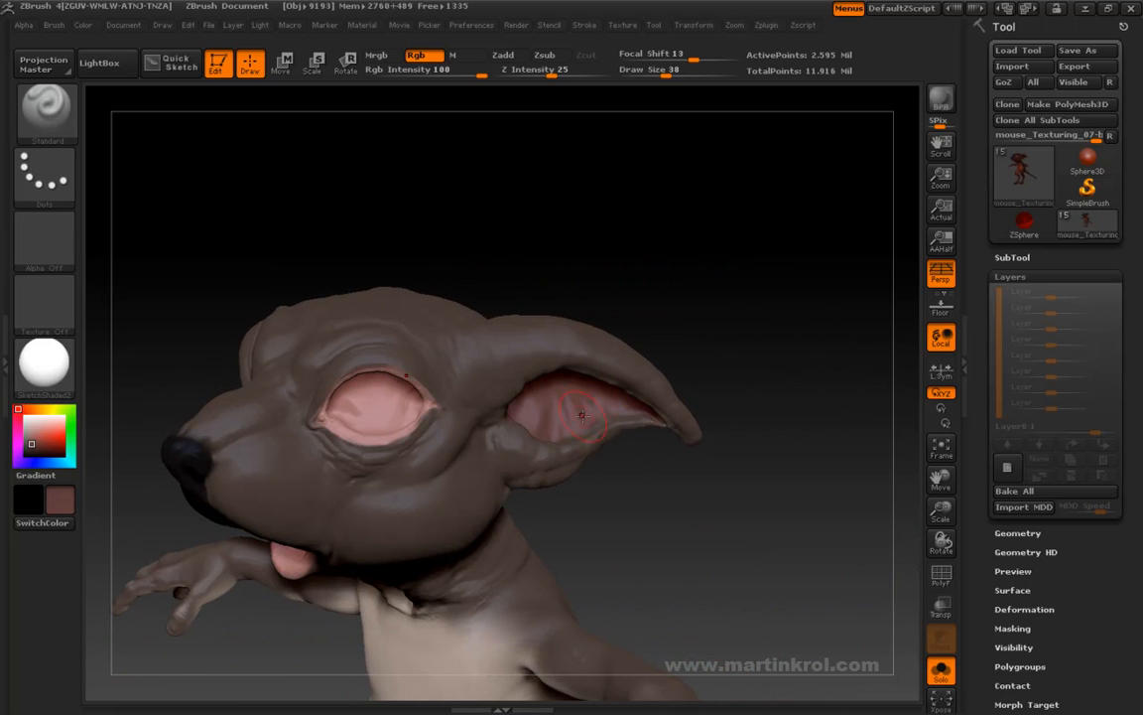
left_click(54, 26)
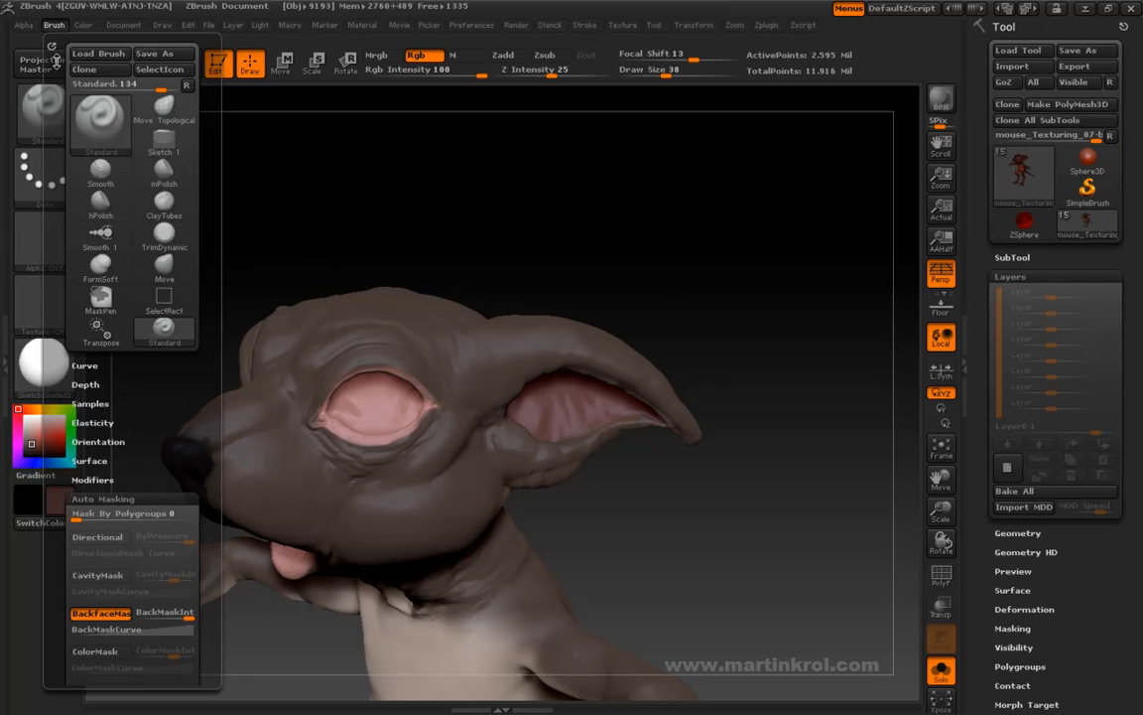
Set the draw size to 42 and make the eyeballs the active subtool
left_click_drag(721, 309, 712, 223, "alt")
left_click_drag(701, 375, 700, 144, "alt")
left_click_drag(748, 277, 771, 146)
mouse_move(697, 235)
left_mouse_down()
mouse_move(800, 266)
mouse_move(723, 299)
mouse_move(807, 288)
mouse_move(727, 277)
mouse_move(740, 268)
mouse_move(759, 283)
mouse_move(750, 304)
left_mouse_up()
right_click(744, 302)
left_click_drag(712, 301, 742, 305)
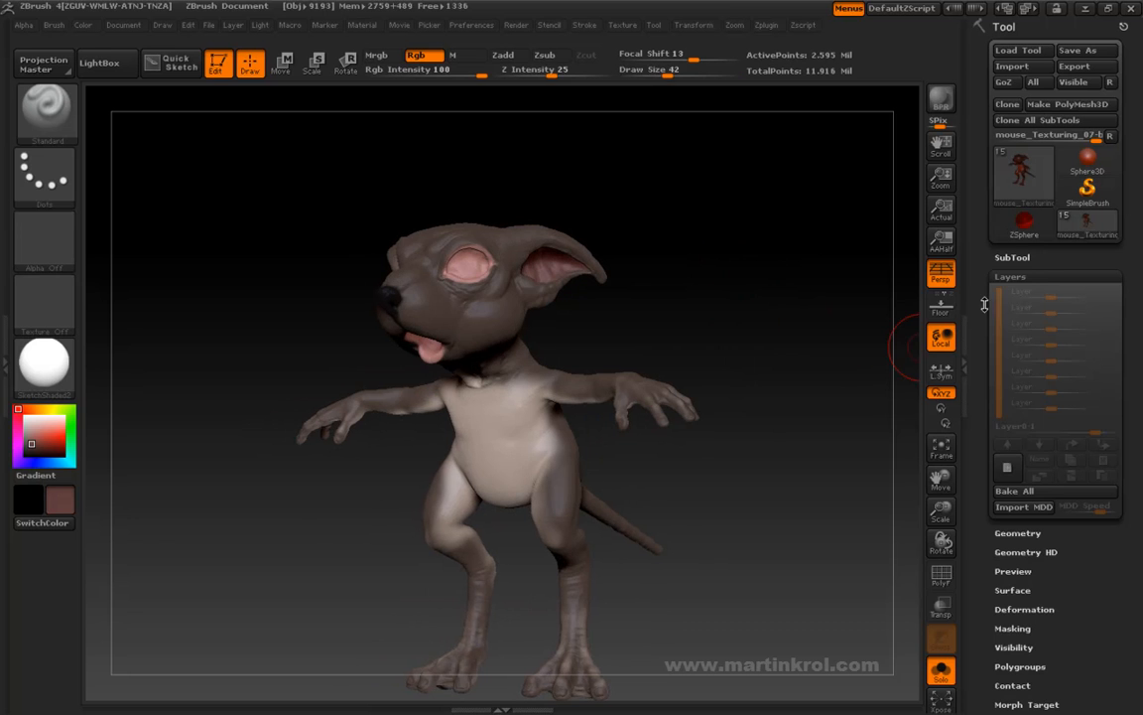
left_click(1029, 275)
left_click_drag(616, 303, 413, 271)
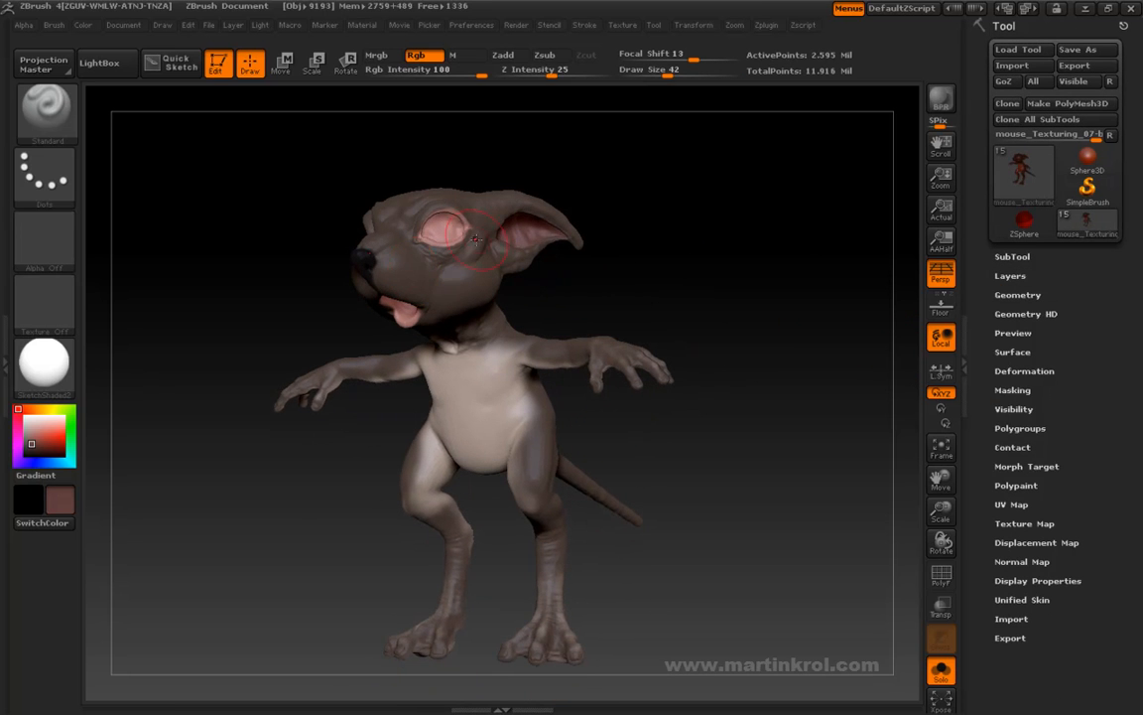
left_click(1012, 256)
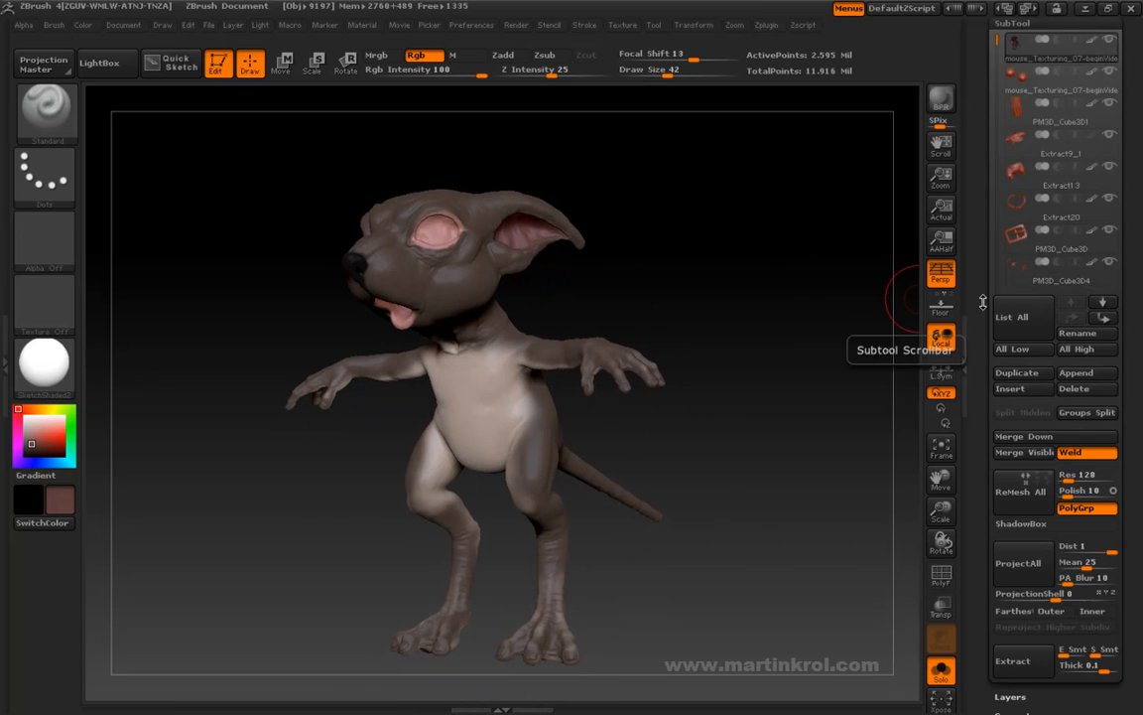
left_click_drag(980, 255, 982, 407)
mouse_move(1013, 315)
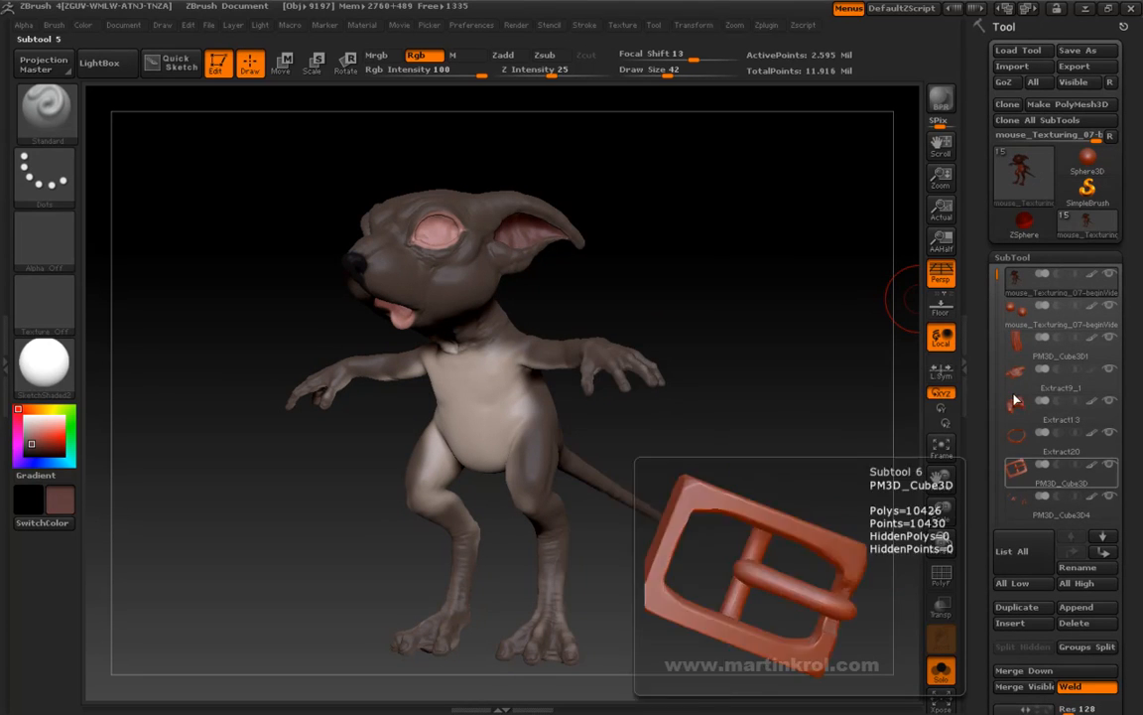
left_click_drag(762, 244, 782, 300, "alt")
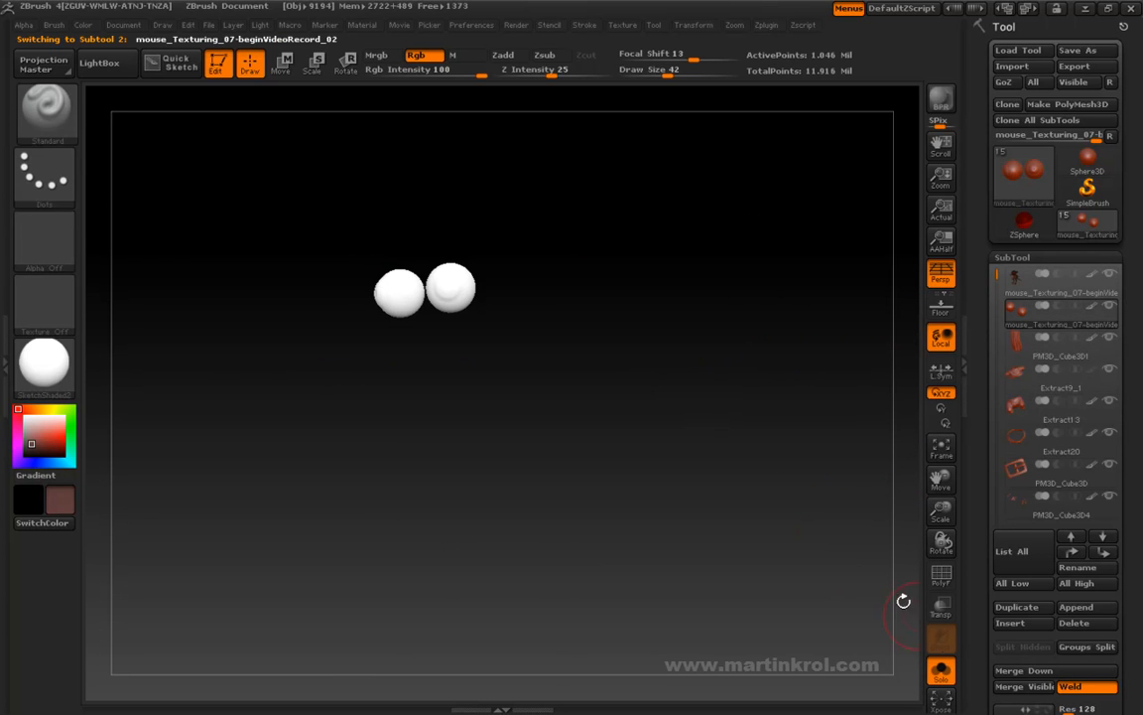
Turn off Solo mode to show the eyeballs together with the head and clothes
left_click(939, 674)
left_click_drag(742, 326, 742, 306, "alt")
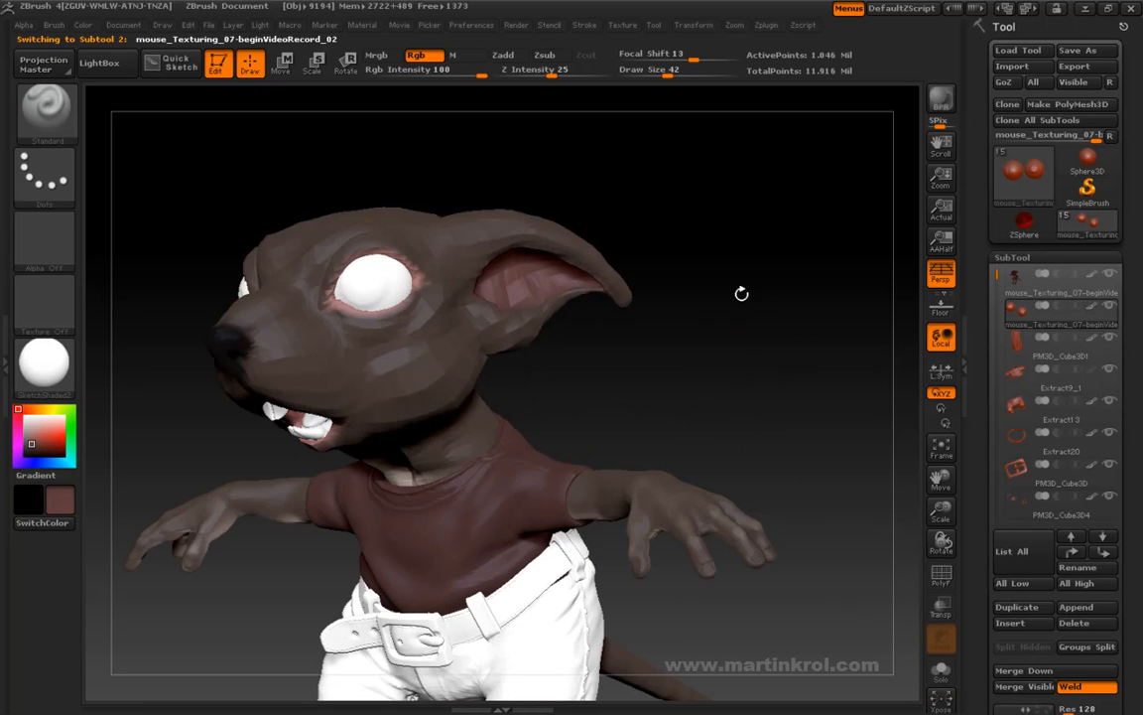
left_click_drag(606, 311, 712, 362, "alt")
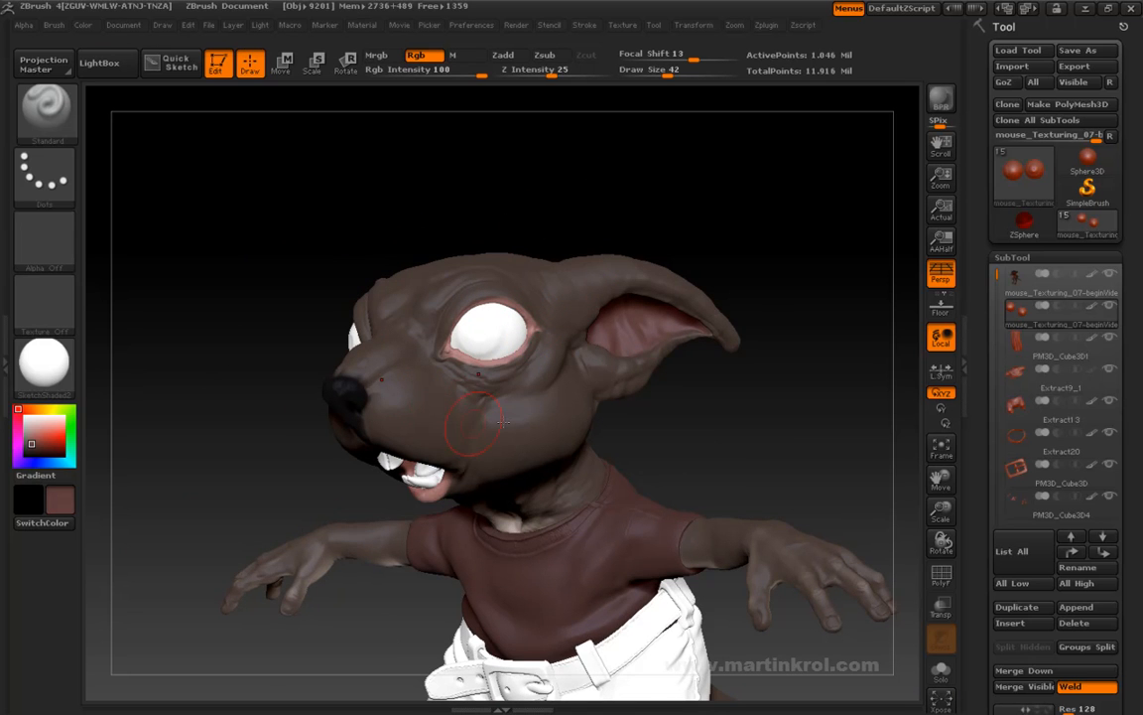
left_click_drag(586, 154, 576, 213, "alt")
left_click_drag(686, 494, 794, 466)
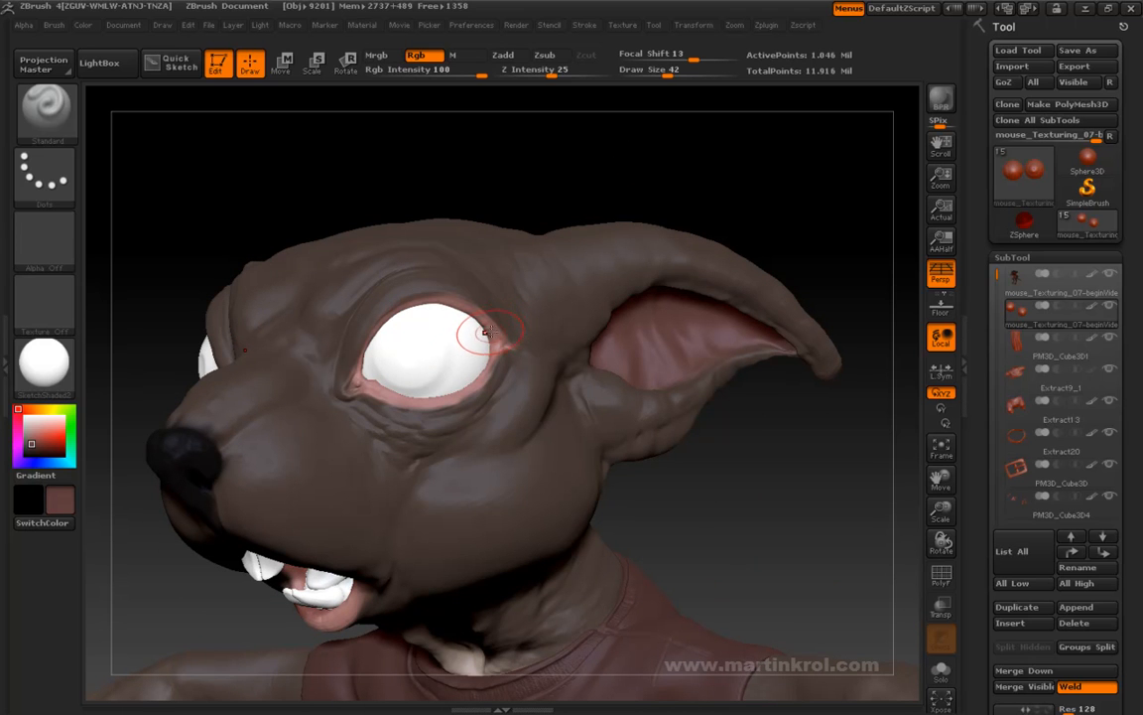
left_click_drag(482, 153, 556, 149)
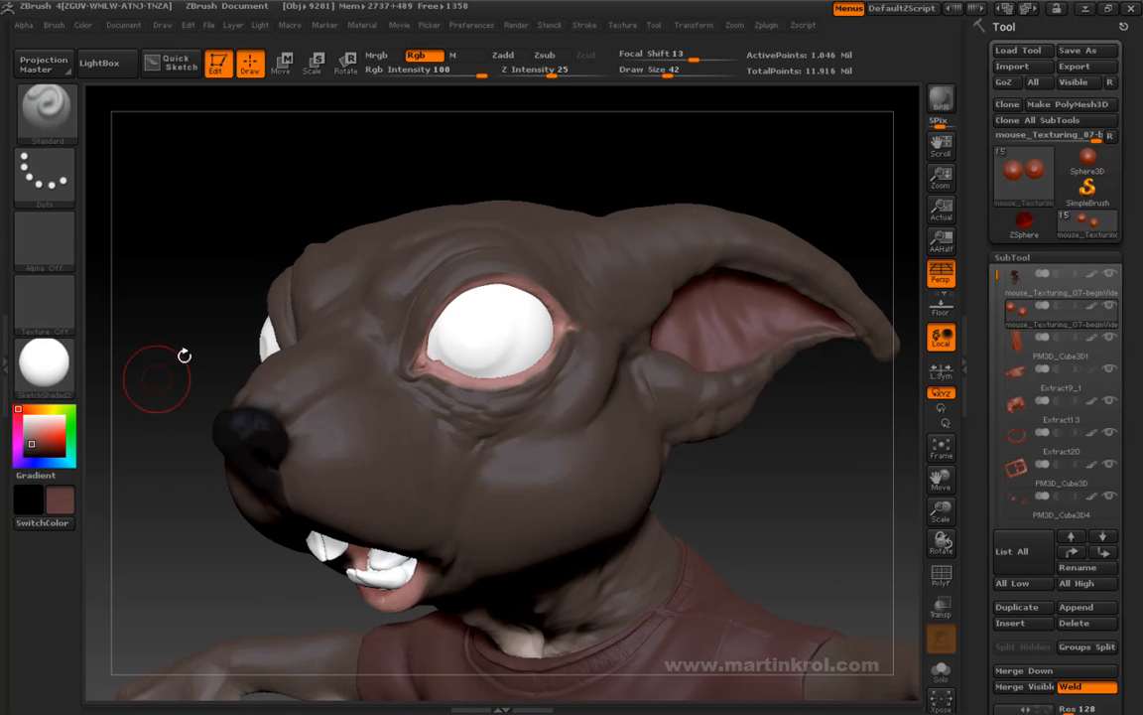
Choose a light pink (RGB 188, 153, 149), set the draw size to 74 and paint the front of the eyeballs
left_click(25, 422)
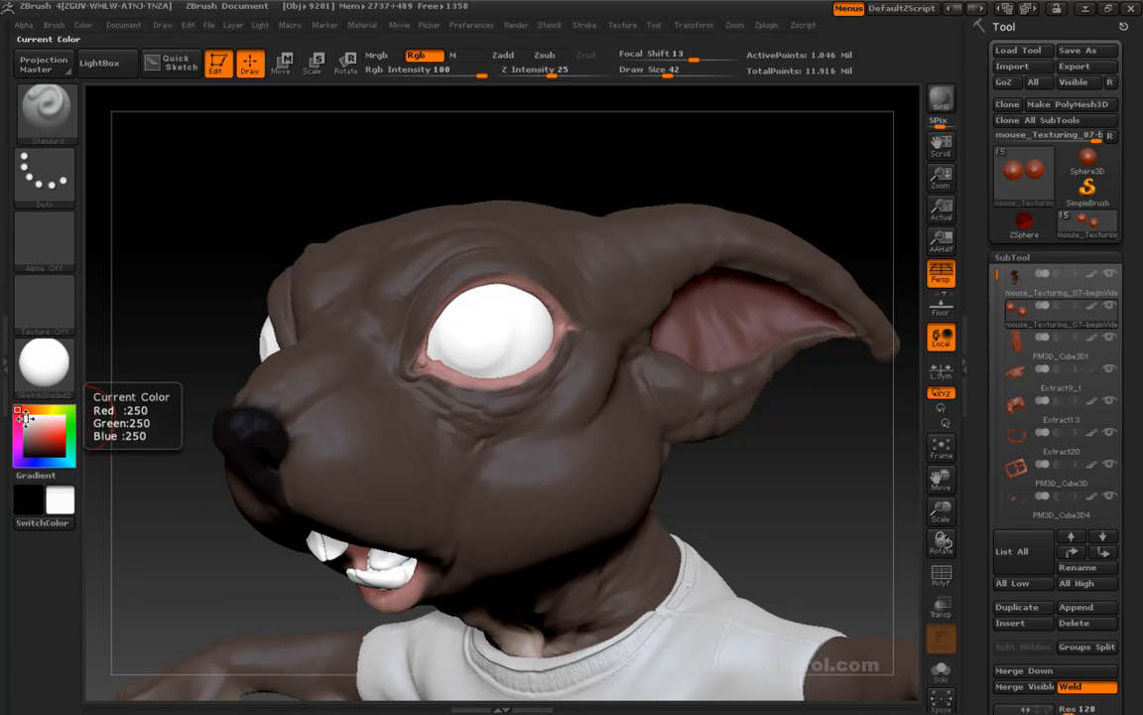
left_click(28, 423)
left_click(20, 409)
left_click(29, 427)
key("space")
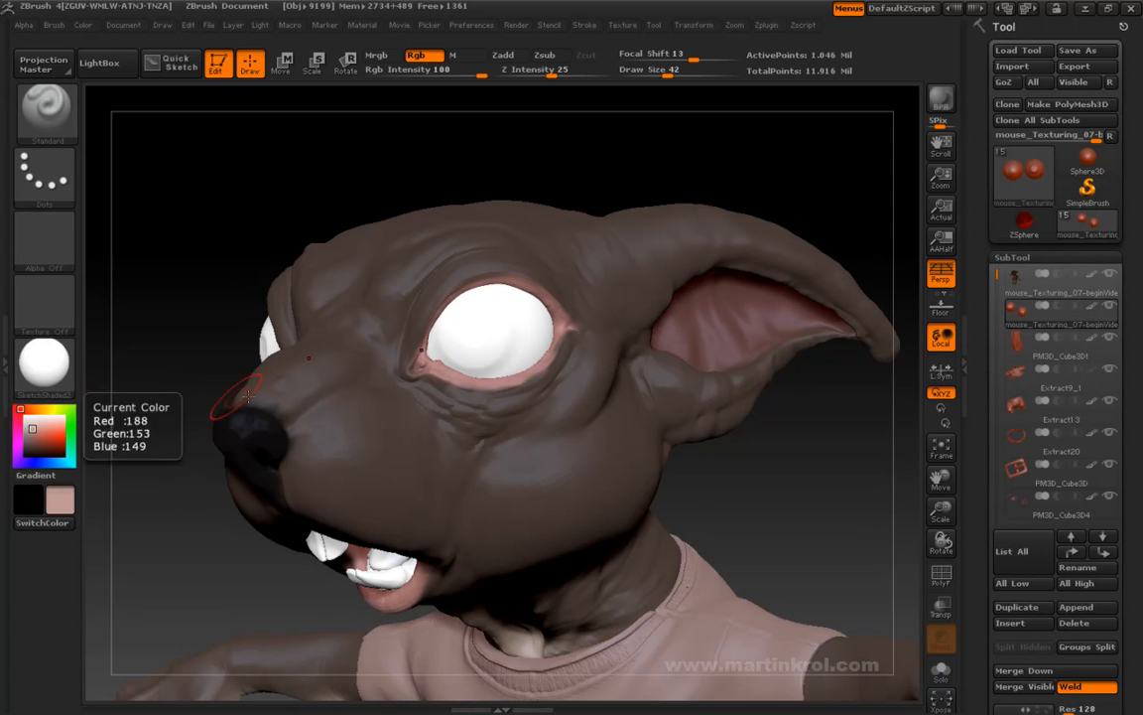
left_click(548, 365)
mouse_move(446, 298)
left_mouse_down()
mouse_move(436, 307)
mouse_move(417, 298)
mouse_move(447, 328)
mouse_move(532, 335)
mouse_move(435, 356)
mouse_move(528, 329)
mouse_move(544, 339)
left_mouse_up()
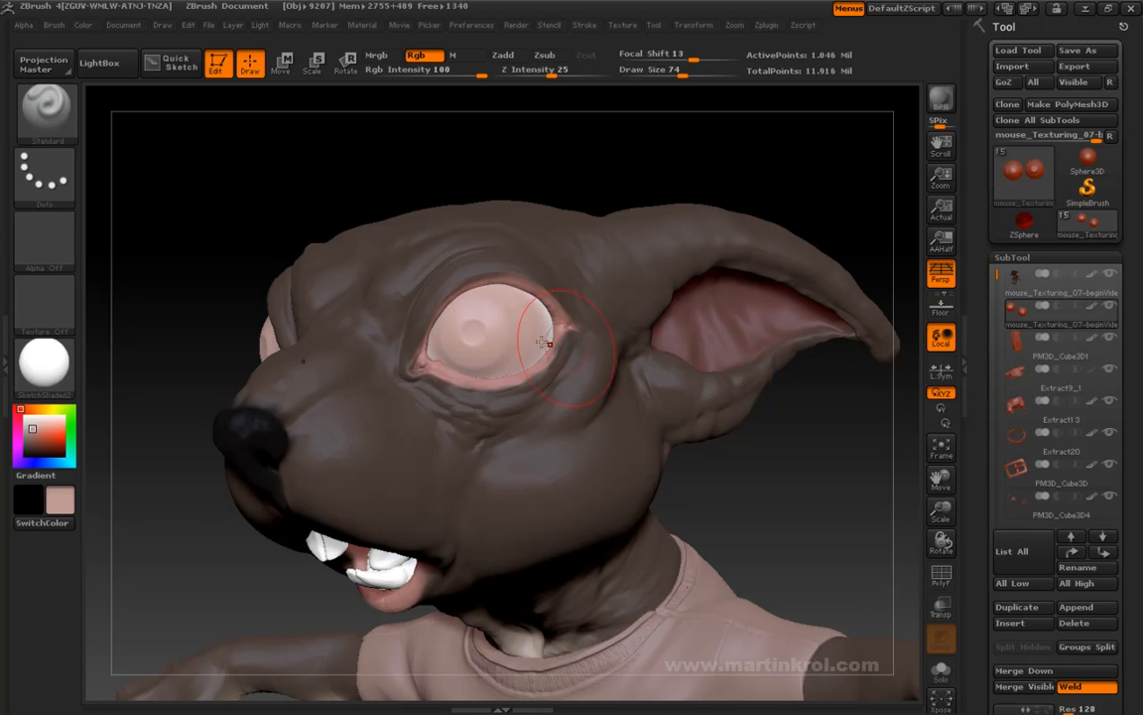
Isolate the eyeballs with Solo mode and extend the light pink over their sides
left_click(941, 671)
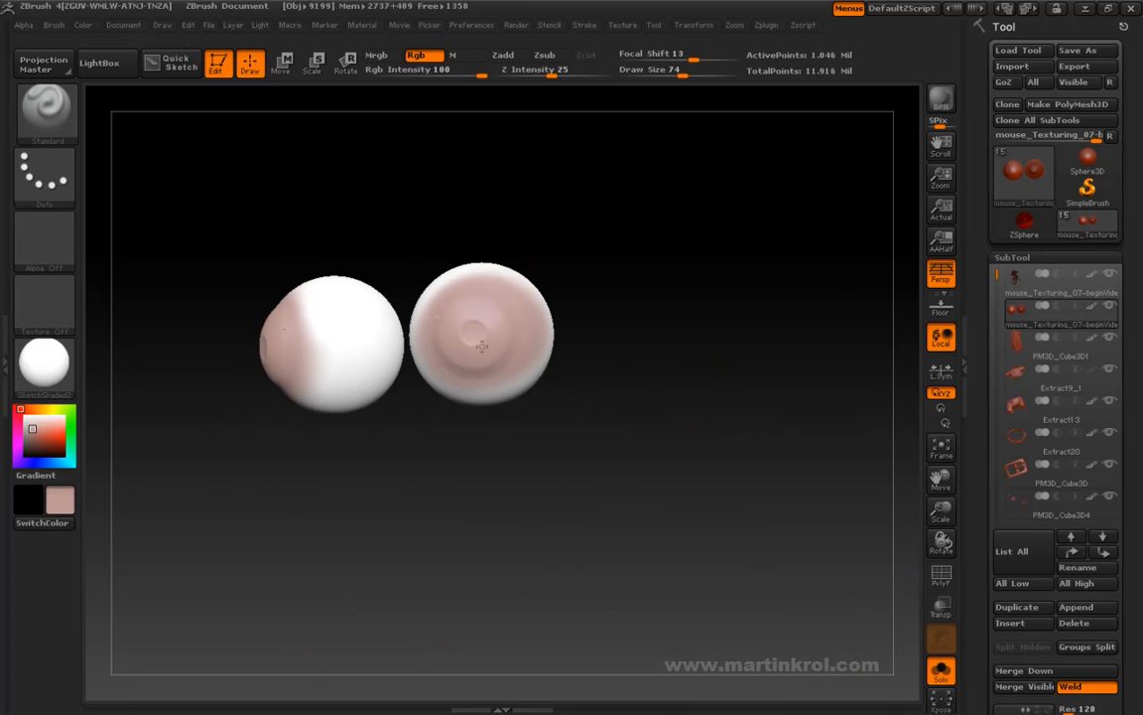
mouse_move(508, 224)
left_mouse_down()
mouse_move(423, 272)
mouse_move(465, 309)
mouse_move(468, 329)
mouse_move(425, 287)
left_mouse_up()
left_click_drag(640, 227, 580, 234)
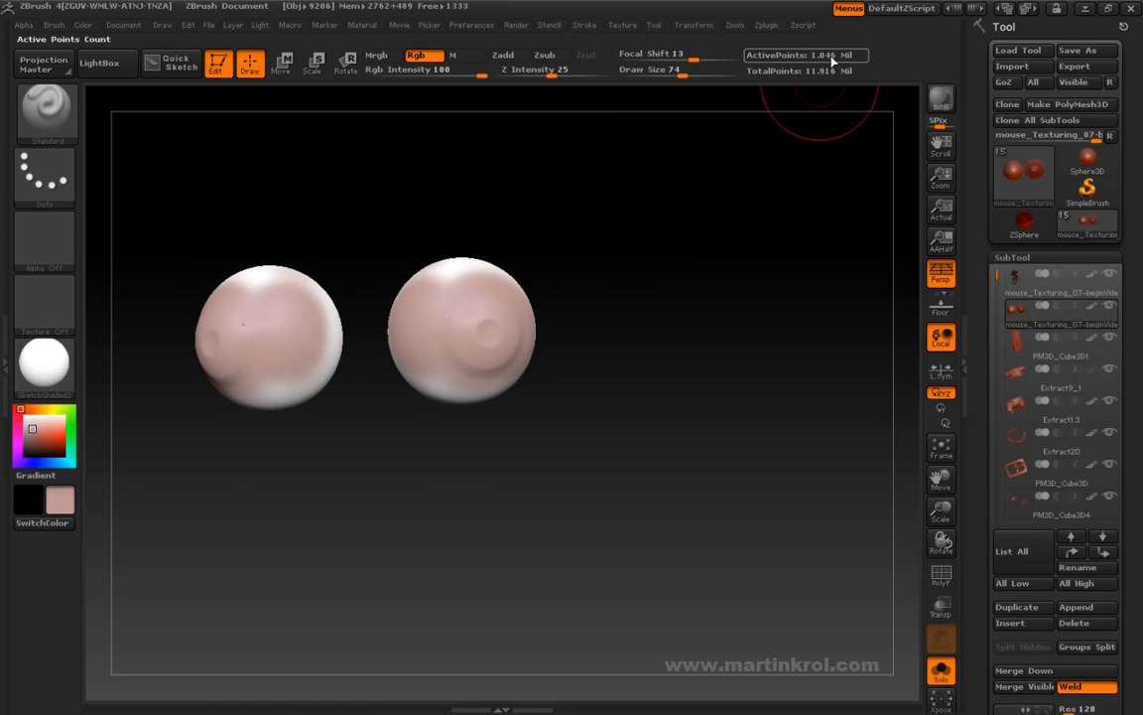
Lower the eyeballs to subdivision level 3
scroll(982, 347, "down", 10)
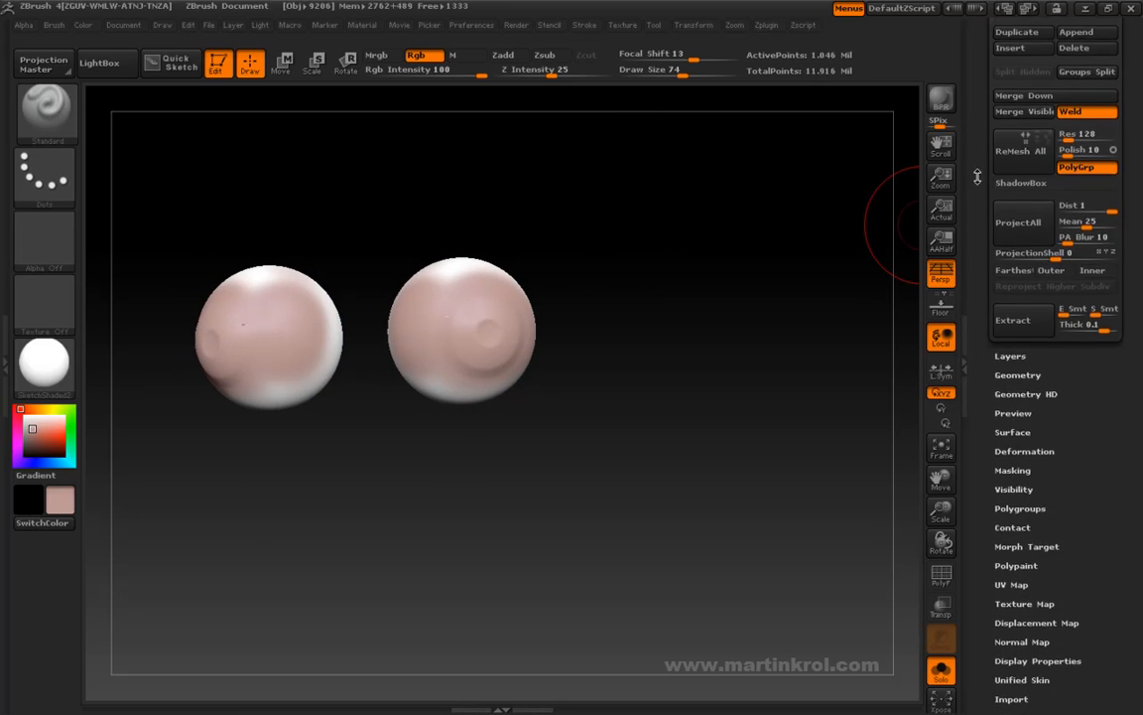
left_click(1014, 363)
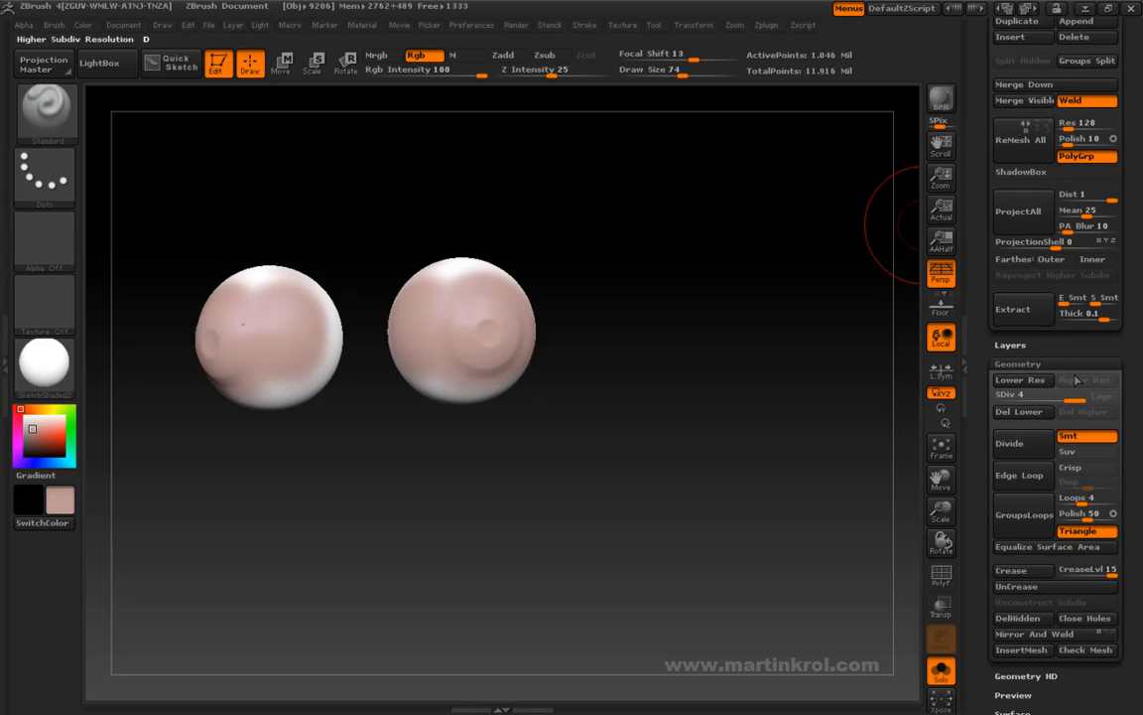
left_click_drag(1055, 396, 1045, 396)
left_click(1048, 397)
left_click_drag(751, 383, 706, 374)
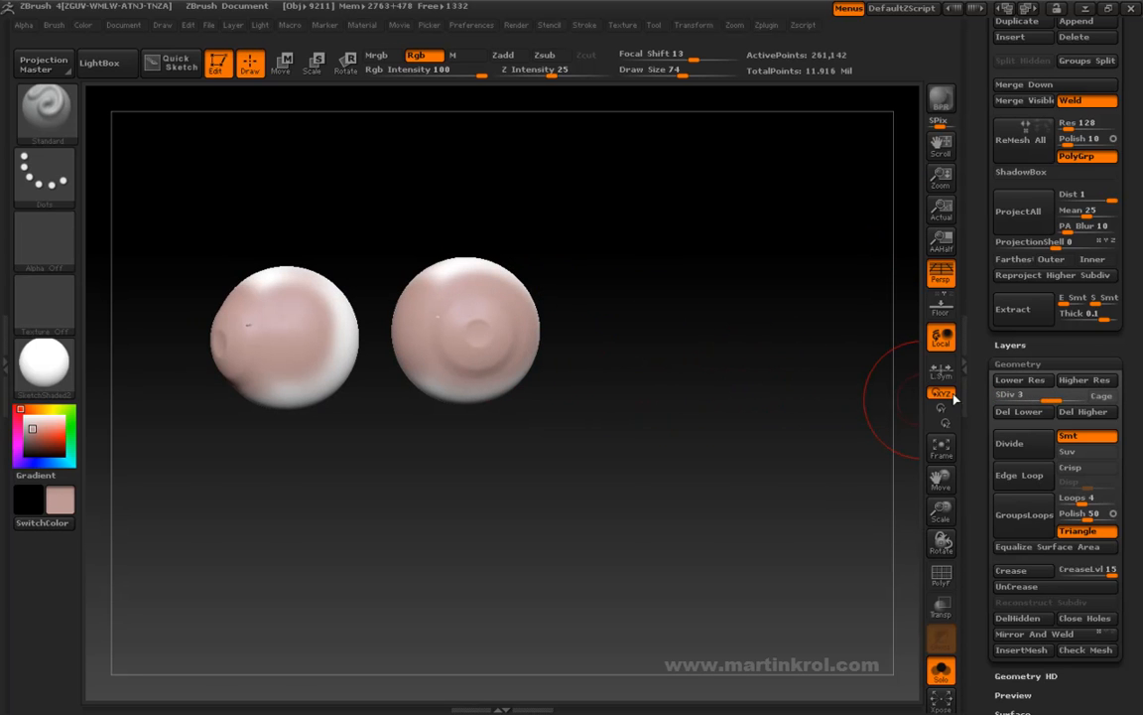
Try to delete the eyeballs' higher subdivision level, and bake all of their layers
left_click(1084, 412)
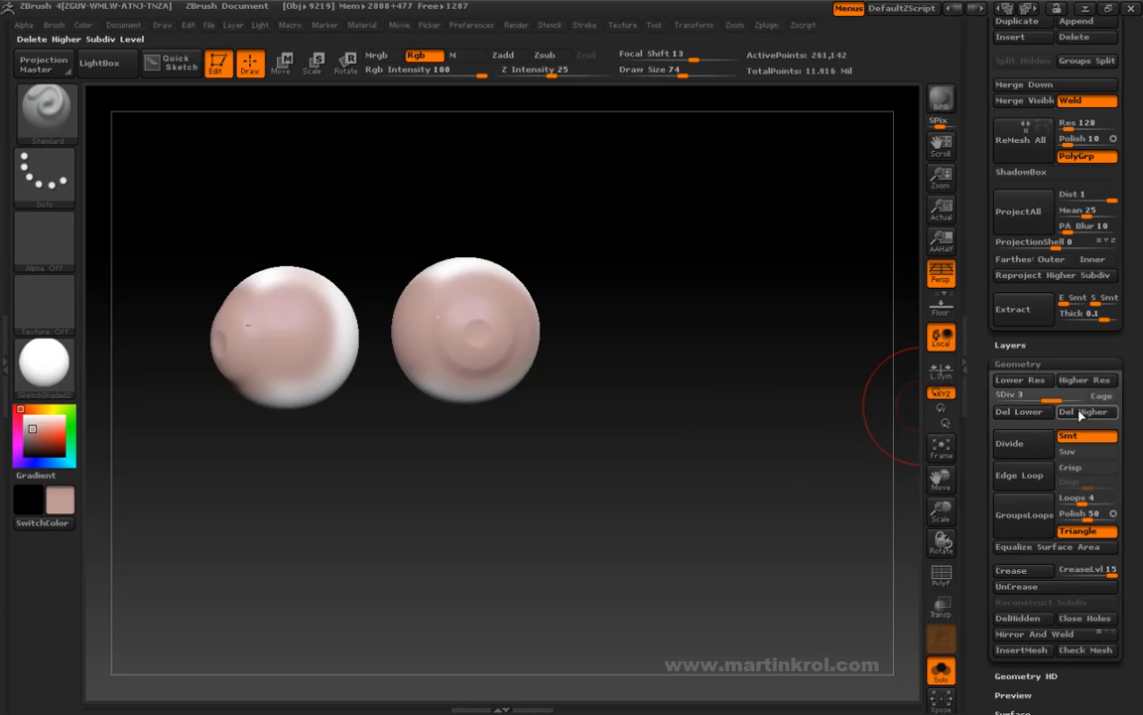
left_click(1088, 411)
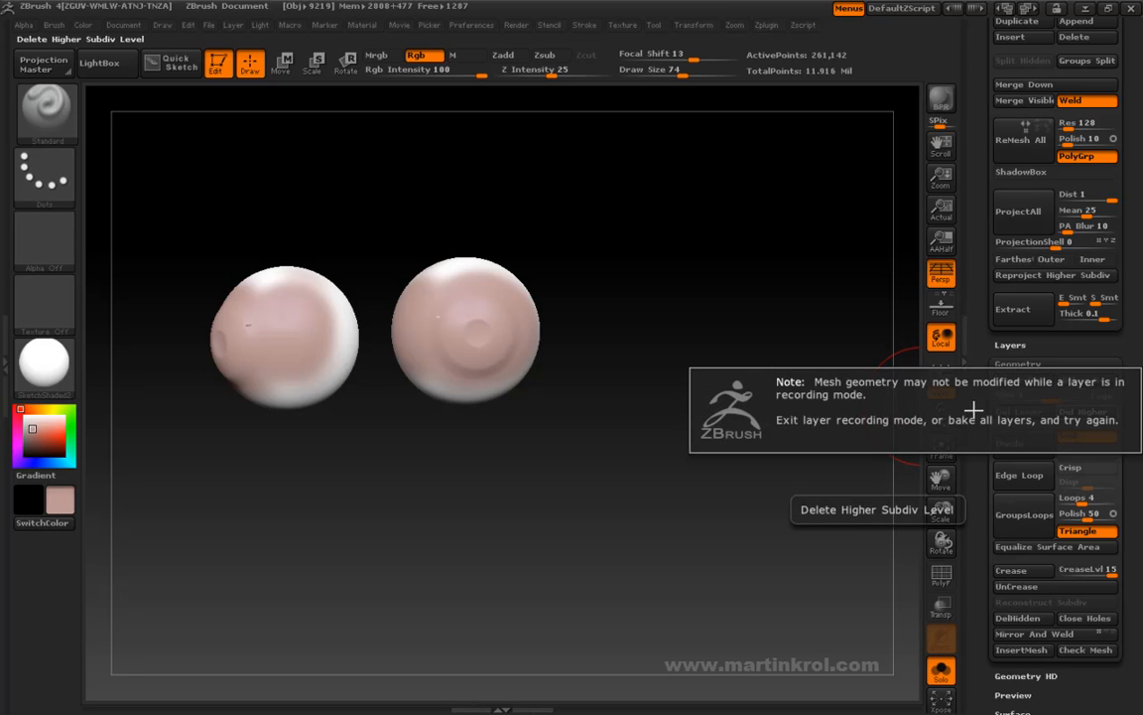
left_click(1010, 344)
left_click(1015, 558)
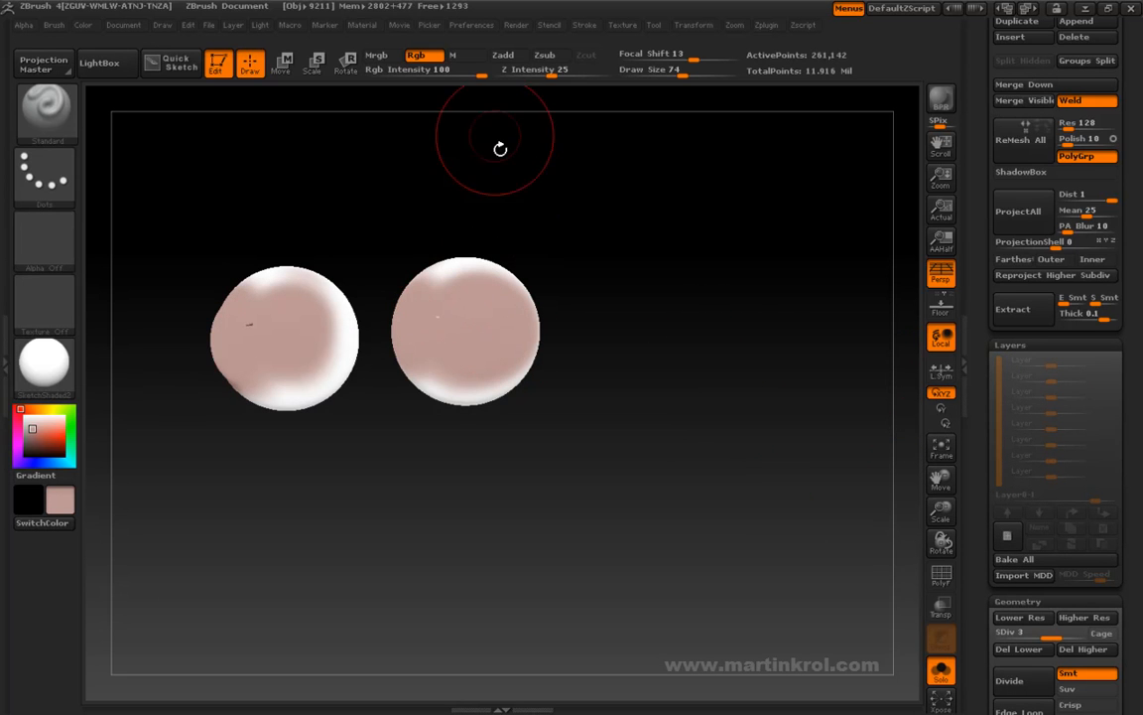
Switch the brush to Mrgb at draw size 162 and cover both eyeballs completely with light pink and the current material
left_click(384, 58)
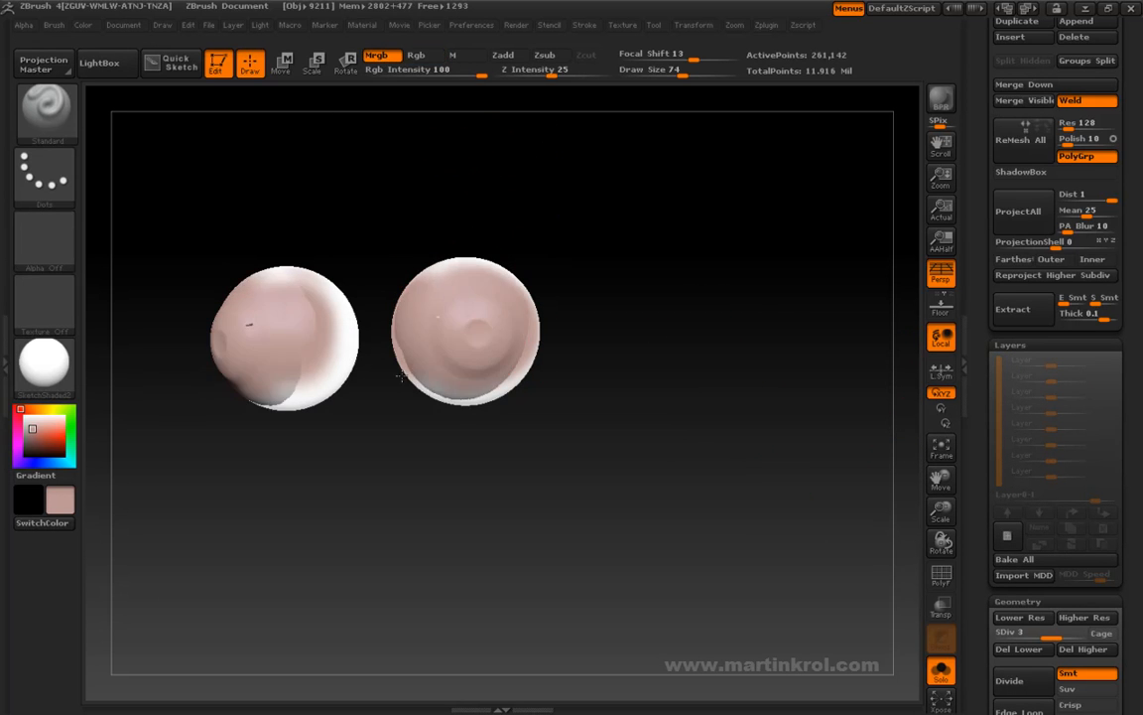
left_click_drag(387, 358, 385, 351)
key("space")
left_click_drag(599, 303, 628, 304)
left_click_drag(487, 286, 437, 368)
left_click_drag(327, 296, 328, 391)
mouse_move(472, 246)
left_mouse_down()
mouse_move(479, 237)
mouse_move(492, 255)
mouse_move(425, 365)
mouse_move(303, 308)
mouse_move(342, 287)
mouse_move(201, 281)
mouse_move(234, 412)
left_mouse_up()
left_click_drag(169, 390, 220, 340)
left_click_drag(546, 234, 461, 242)
left_click_drag(426, 320, 492, 319)
left_click_drag(675, 250, 575, 253)
mouse_move(653, 197)
left_mouse_down()
mouse_move(766, 186)
mouse_move(658, 229)
mouse_move(680, 198)
mouse_move(646, 253)
left_mouse_up()
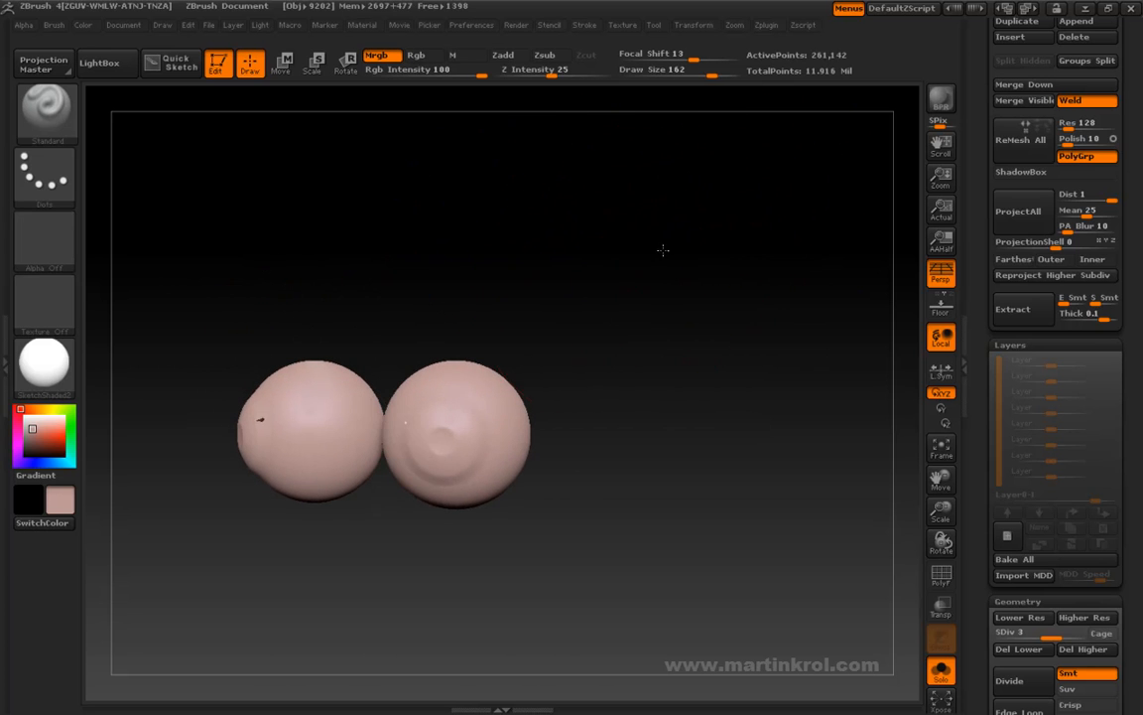
Delete the eyeballs' subdivision level above 3 and set the draw size to 135
left_click(1012, 344)
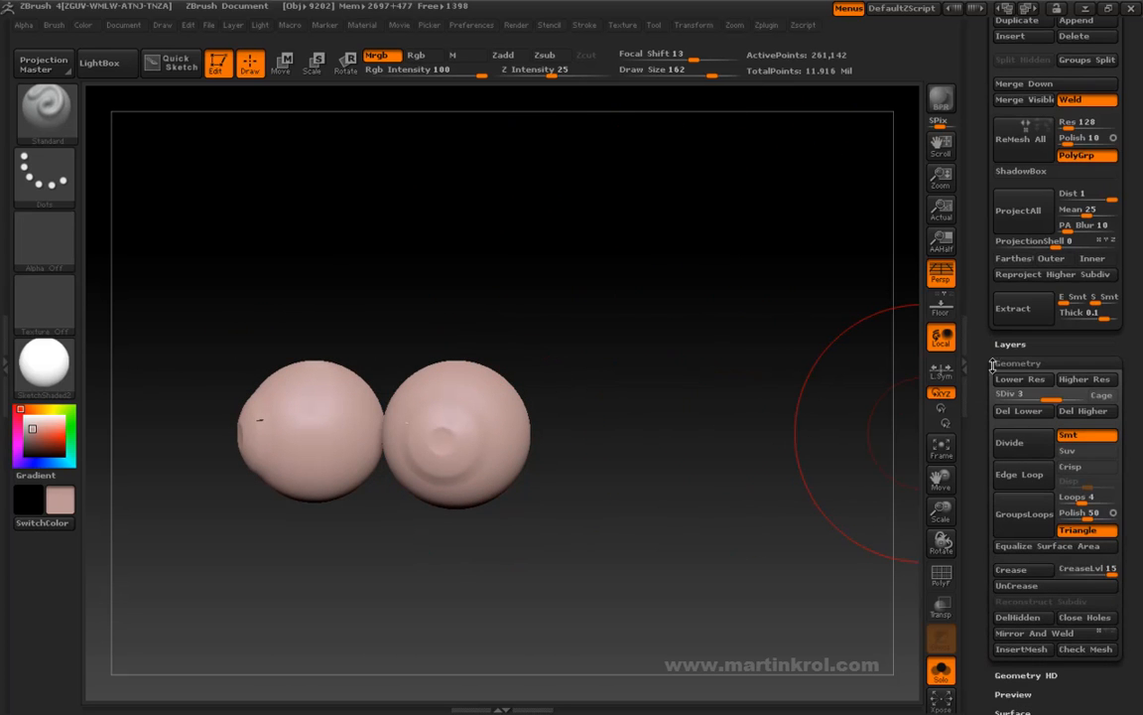
left_click(1082, 413)
mouse_move(635, 483)
left_mouse_down("alt")
mouse_move(686, 446)
mouse_move(683, 436)
left_mouse_up("alt")
key("space")
left_click(1016, 364)
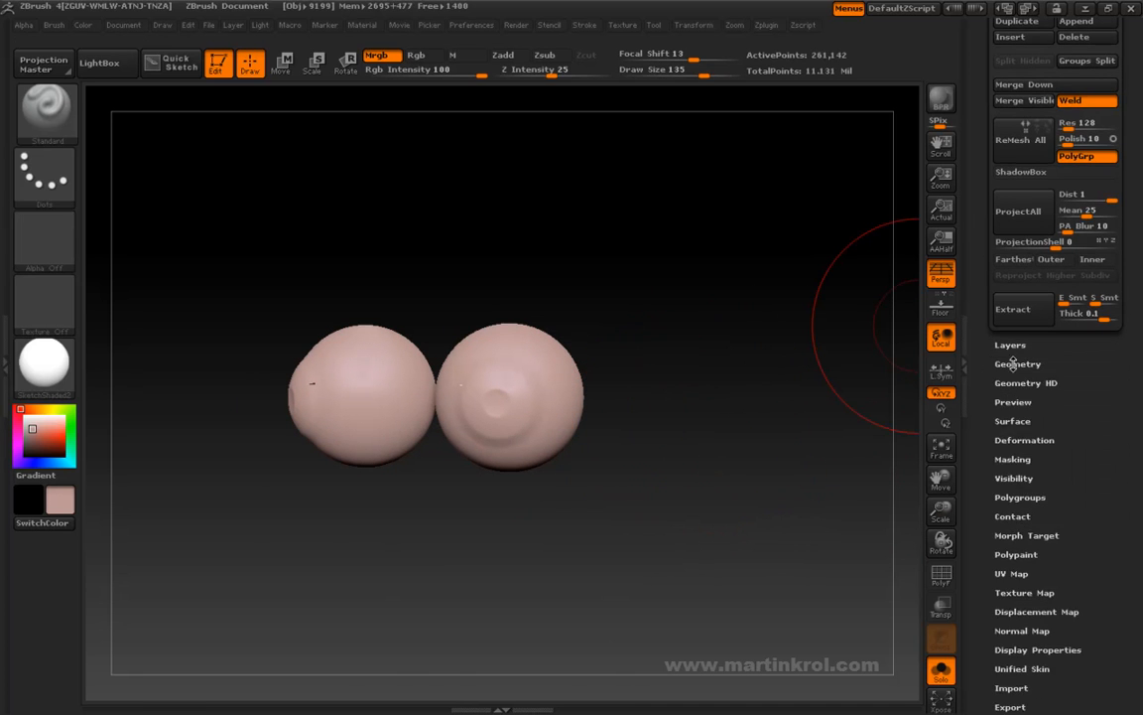
left_click_drag(975, 383, 980, 586)
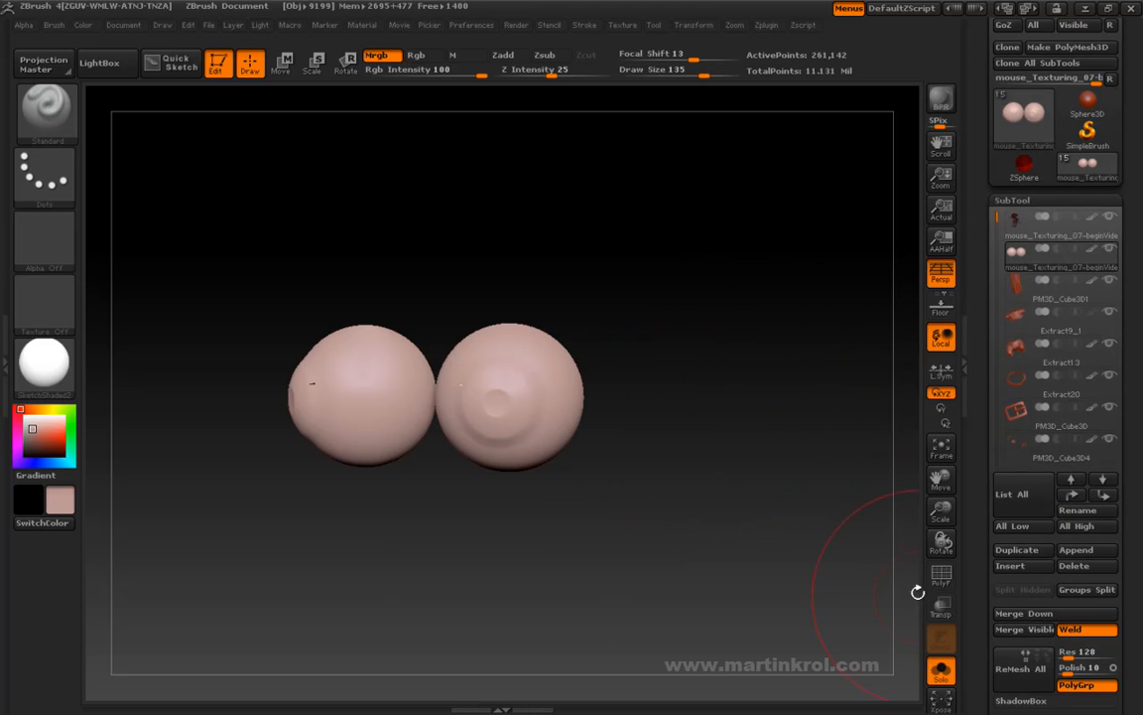
Show the whole mouse again and repaint the visible front of both eyeballs in a paler greyish pink
left_click(939, 673)
left_click_drag(714, 531, 745, 462)
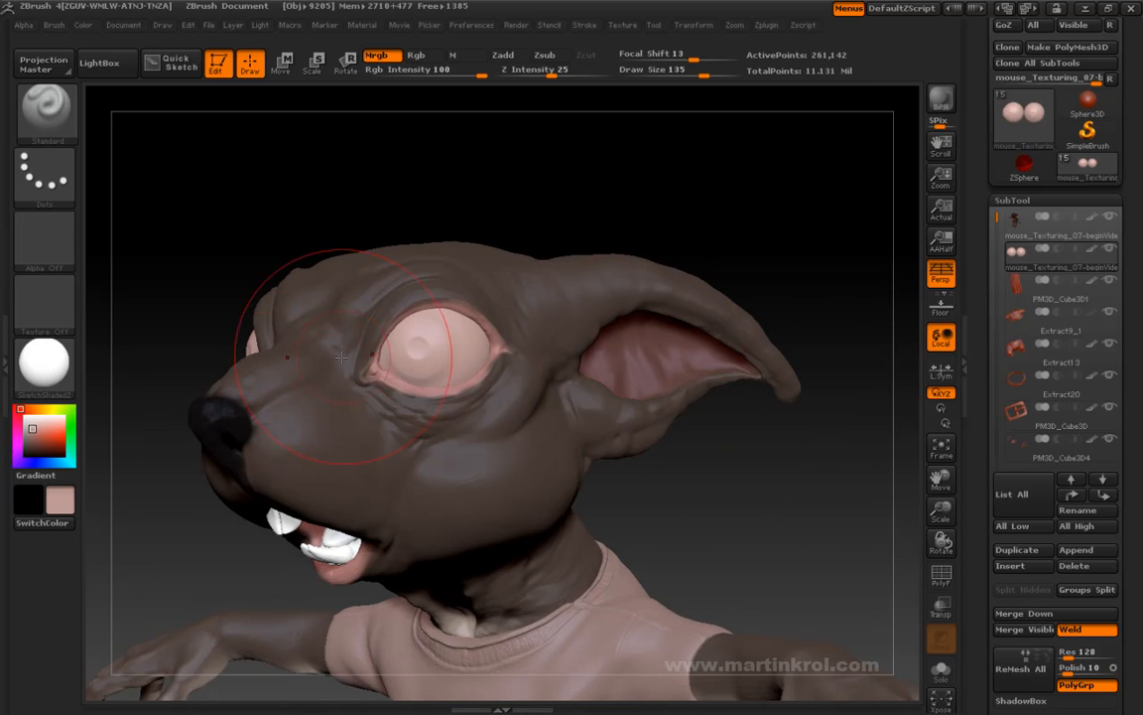
left_click_drag(191, 304, 250, 301)
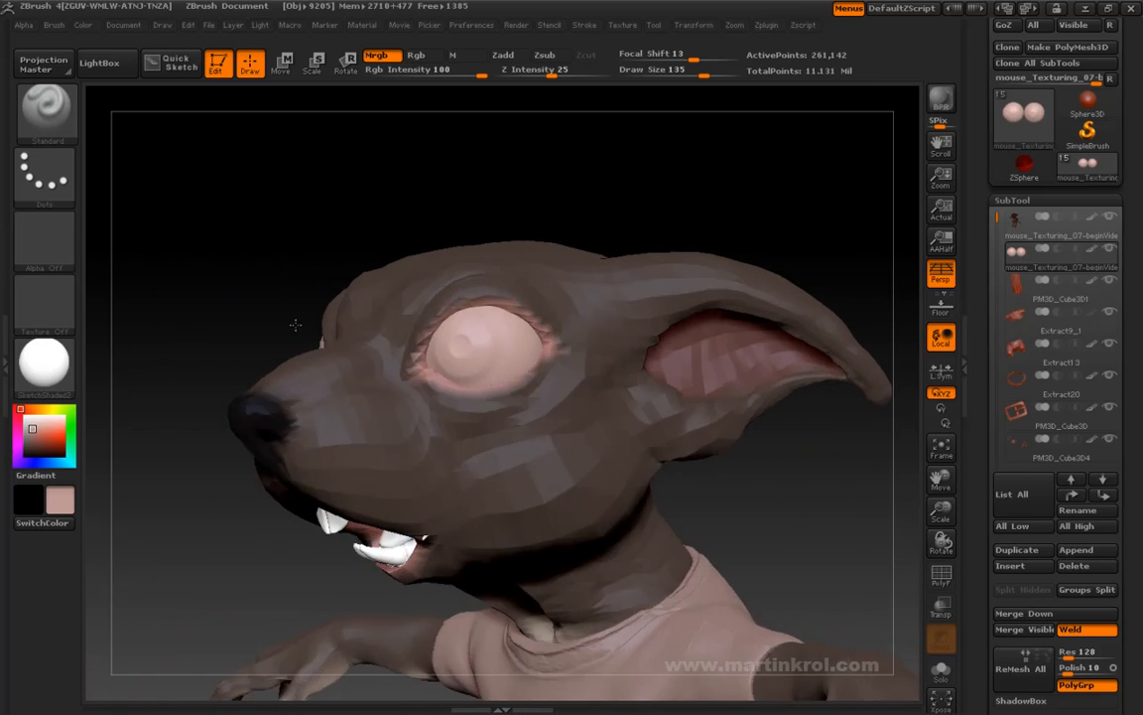
left_click_drag(174, 366, 149, 378)
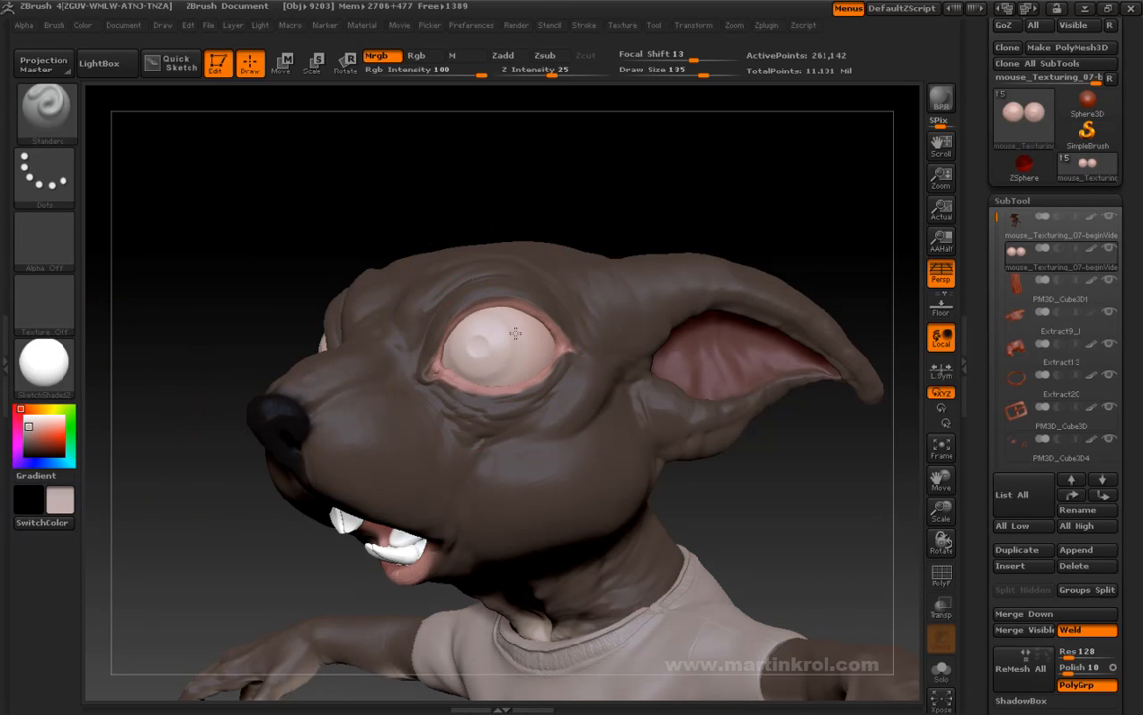
left_click_drag(585, 169, 497, 340)
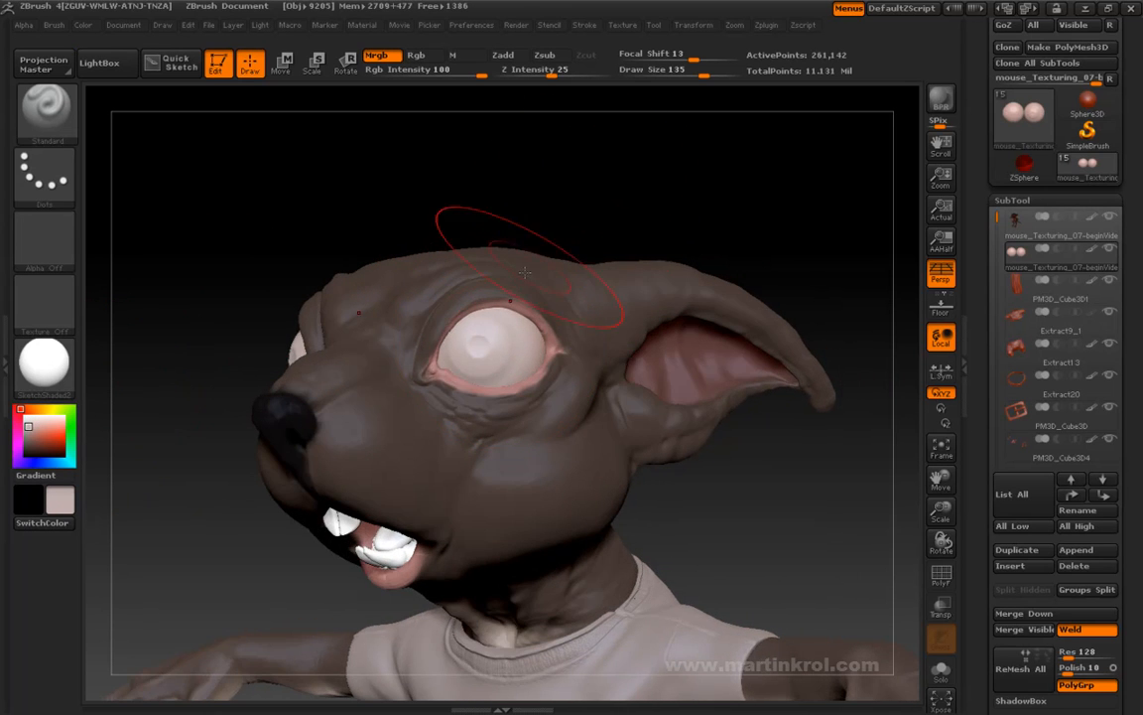
left_click_drag(542, 157, 575, 209)
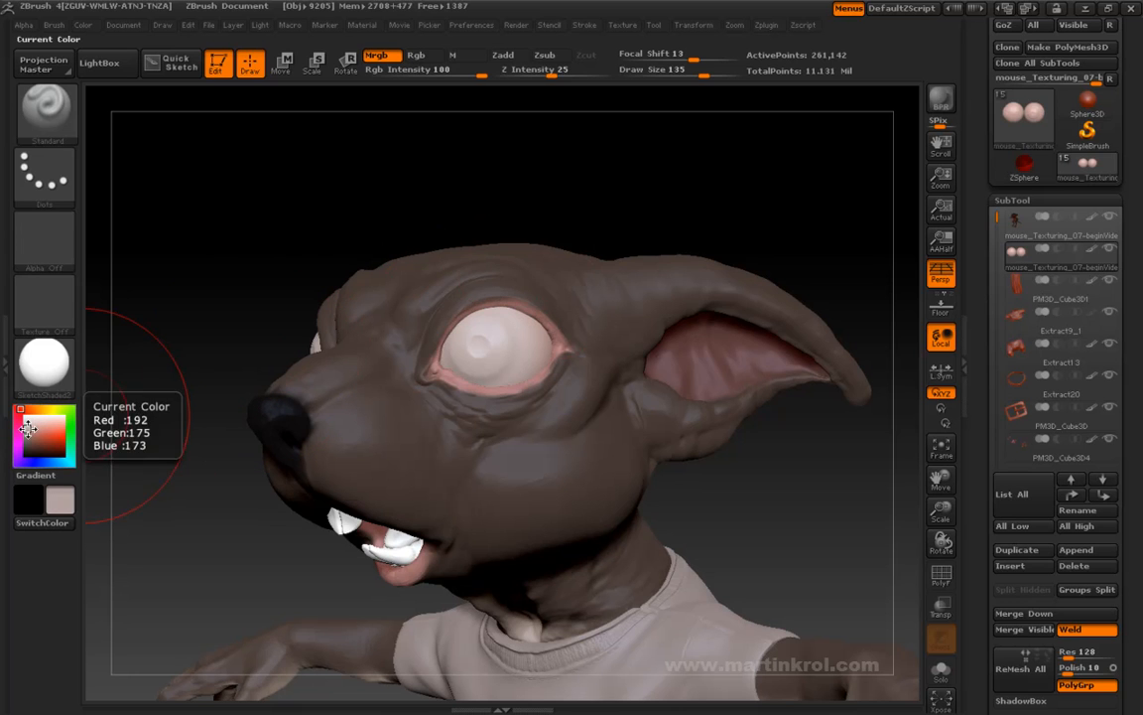
Choose a slightly darker greyish pink and shade the outer edges of the eyeballs near the lids
left_click_drag(30, 428, 27, 431)
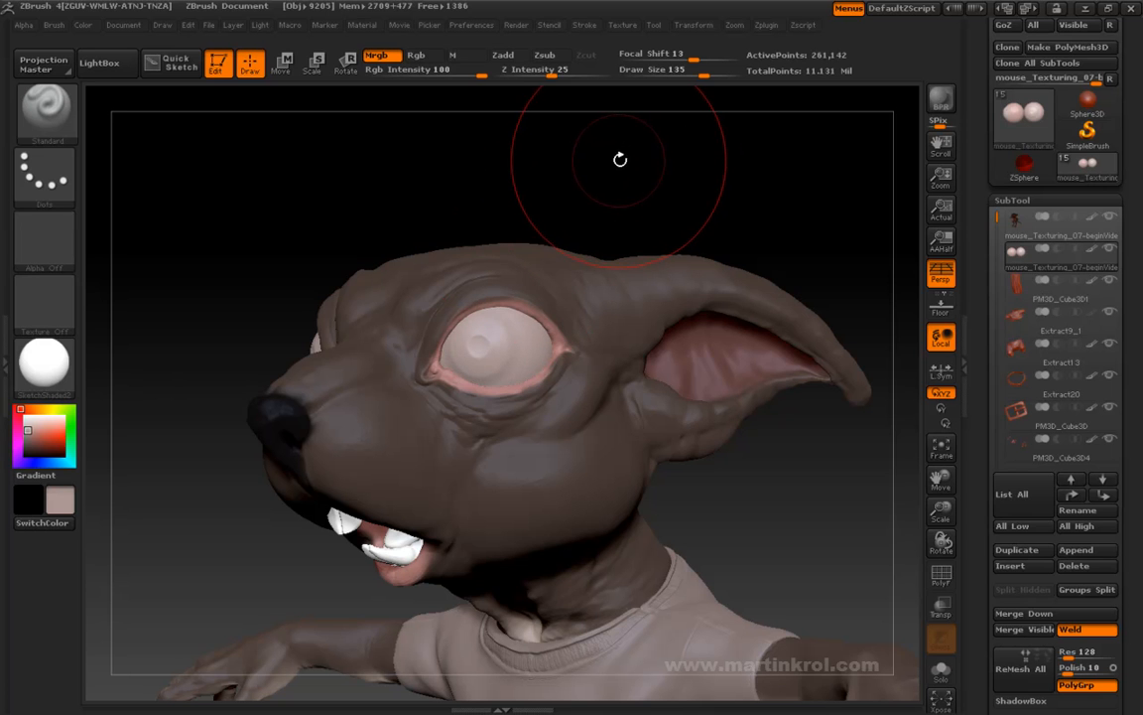
left_click_drag(621, 157, 638, 187)
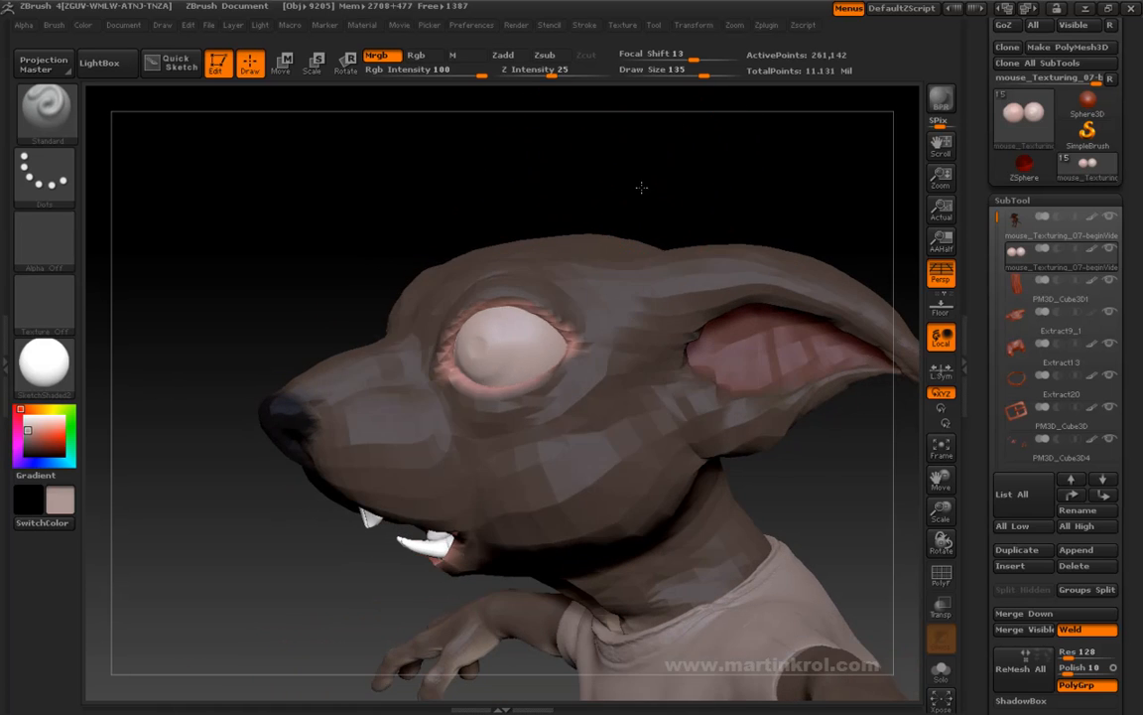
key("space")
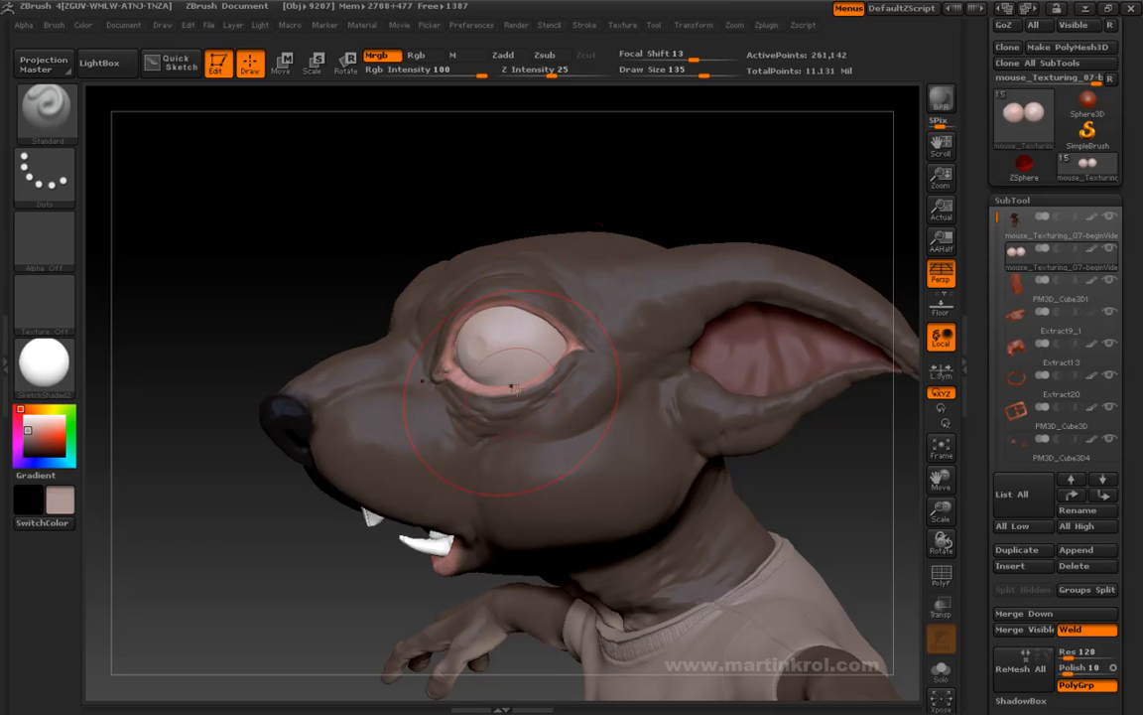
left_click_drag(473, 236, 844, 600)
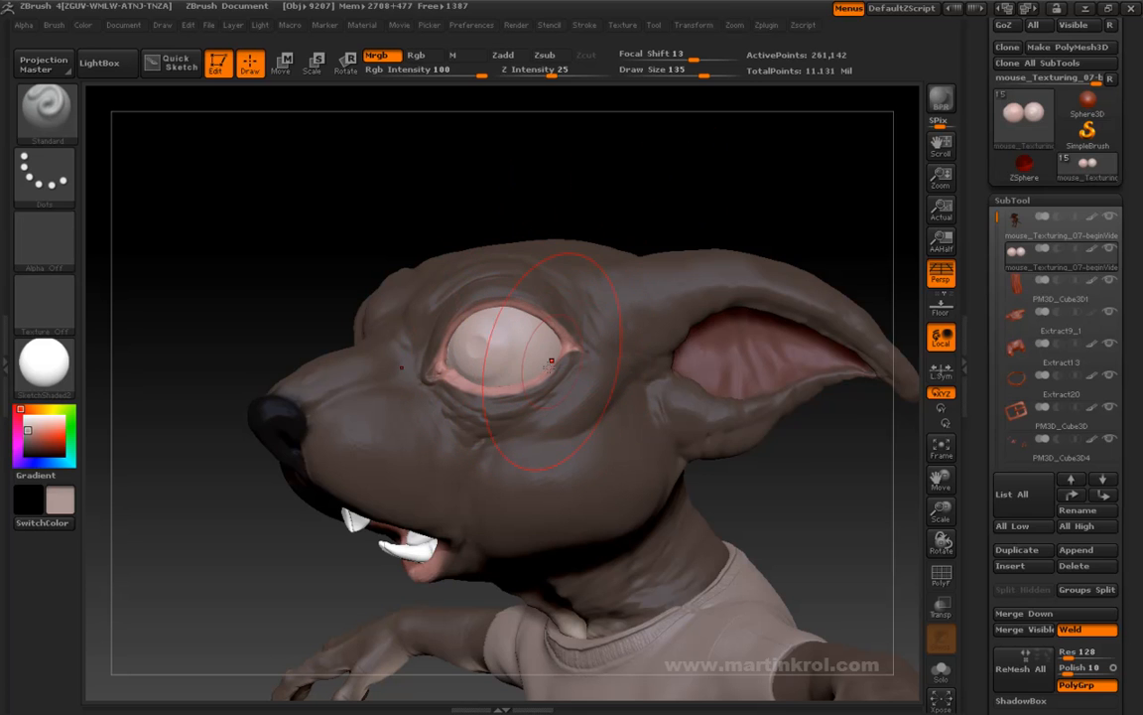
left_click_drag(634, 237, 663, 183)
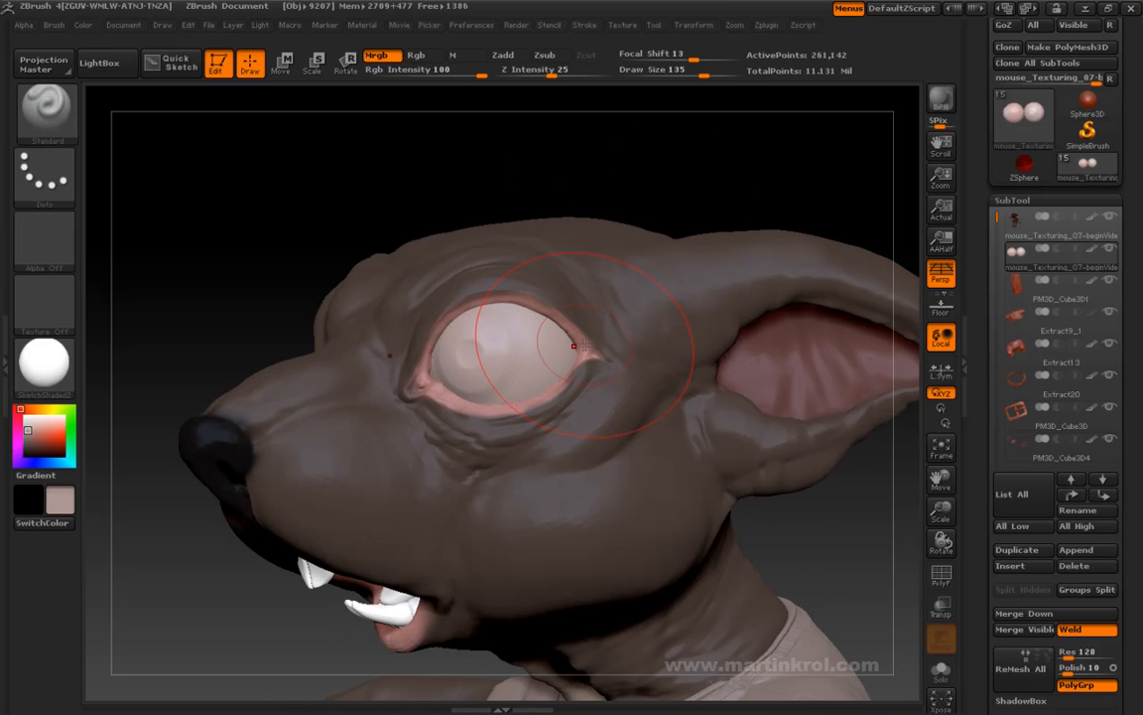
Switch to a deeper pink at draw size 86 and, with transparency on, paint the parts of both eyeballs hidden around the eyelids
key("c")
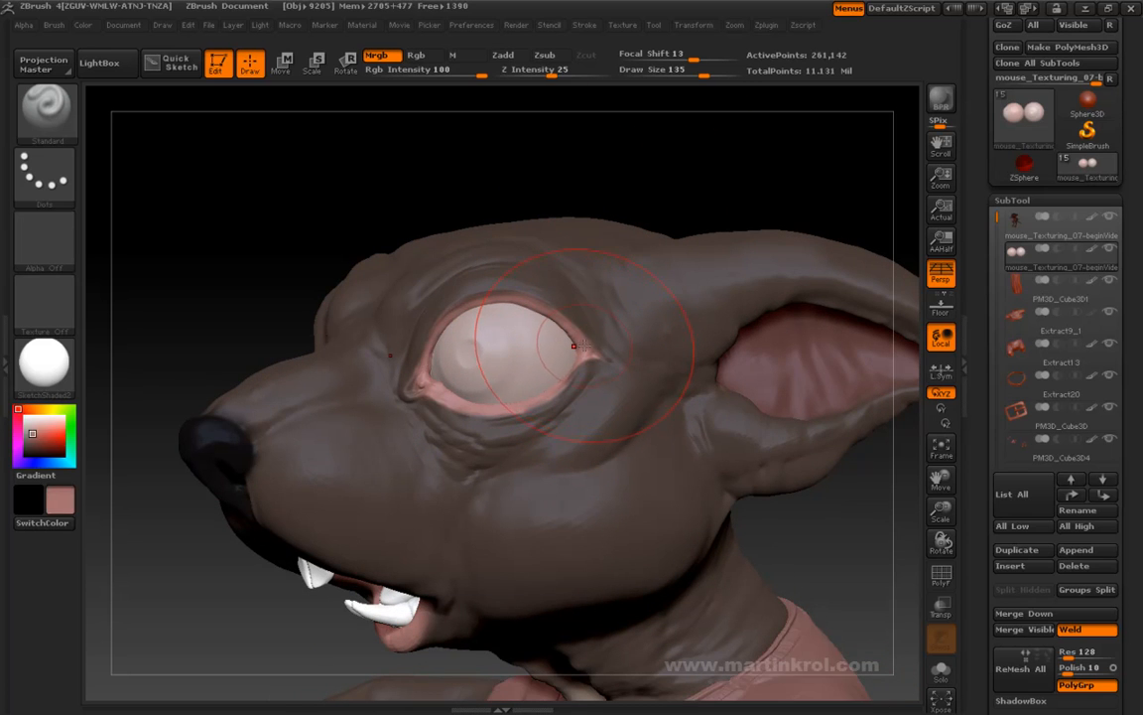
left_click(941, 606)
key("space")
left_click_drag(554, 325, 537, 322)
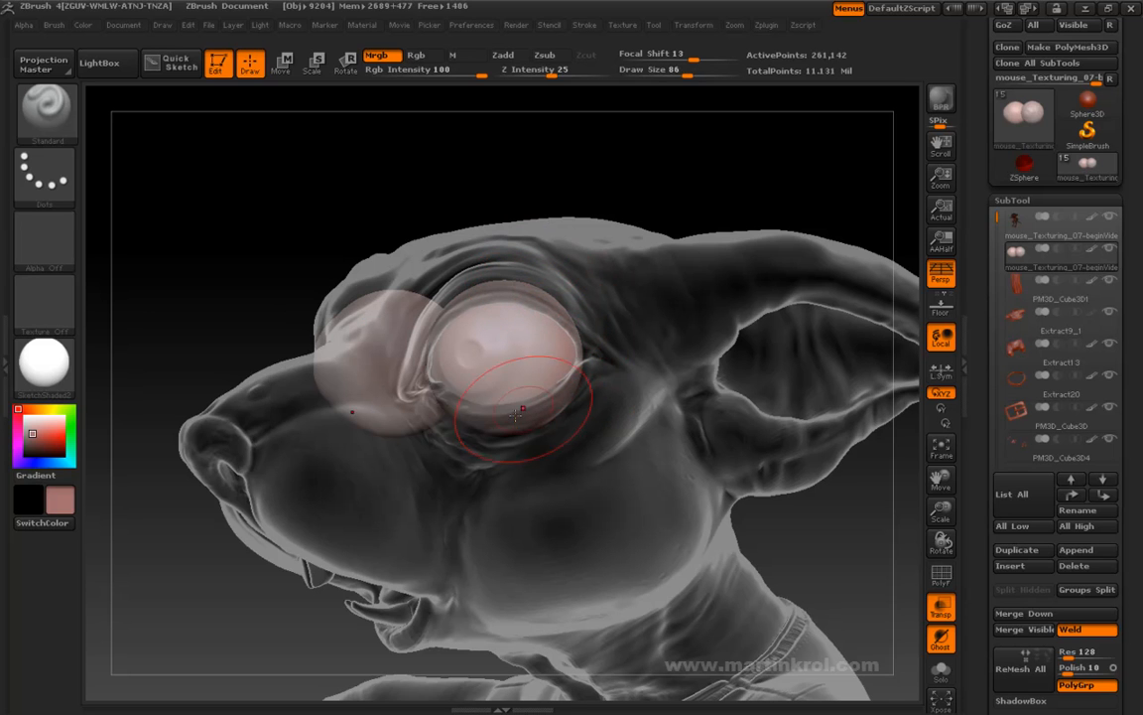
left_click_drag(444, 421, 541, 401)
mouse_move(681, 272)
left_mouse_down()
mouse_move(534, 287)
mouse_move(526, 347)
left_mouse_up()
mouse_move(551, 149)
left_mouse_down()
mouse_move(620, 115)
mouse_move(684, 145)
mouse_move(746, 151)
left_mouse_up()
mouse_move(635, 164)
left_mouse_down()
mouse_move(526, 238)
mouse_move(536, 251)
left_mouse_up()
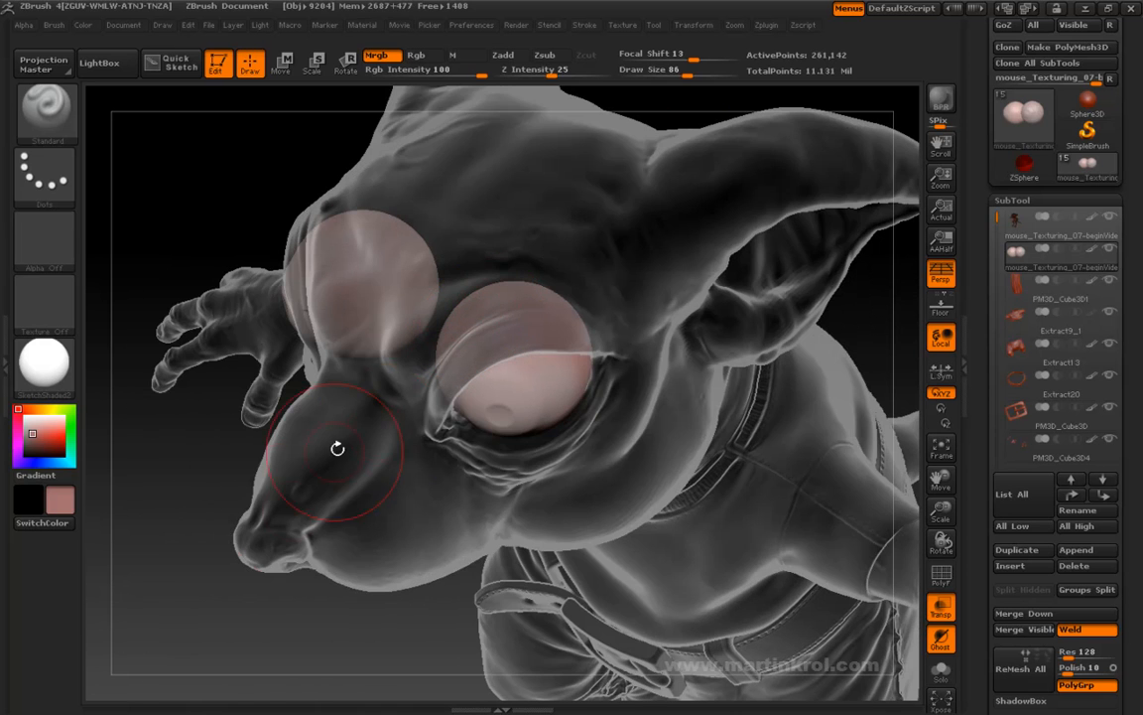
left_click_drag(389, 426, 480, 313)
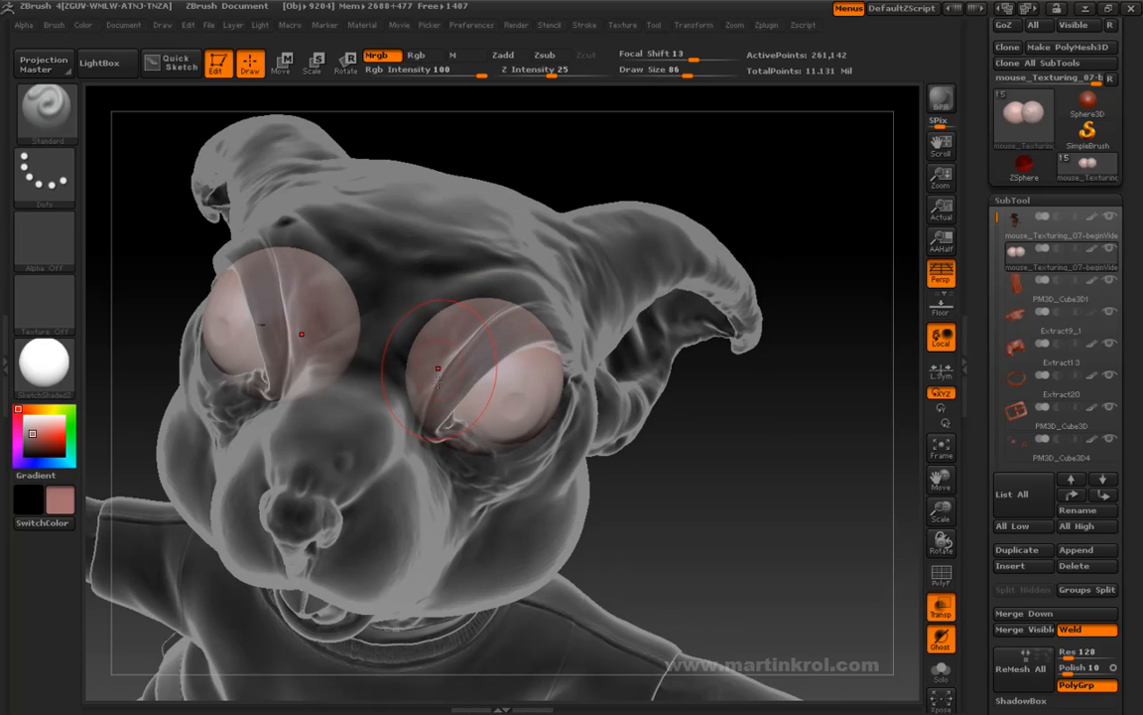
left_click_drag(500, 487, 449, 441)
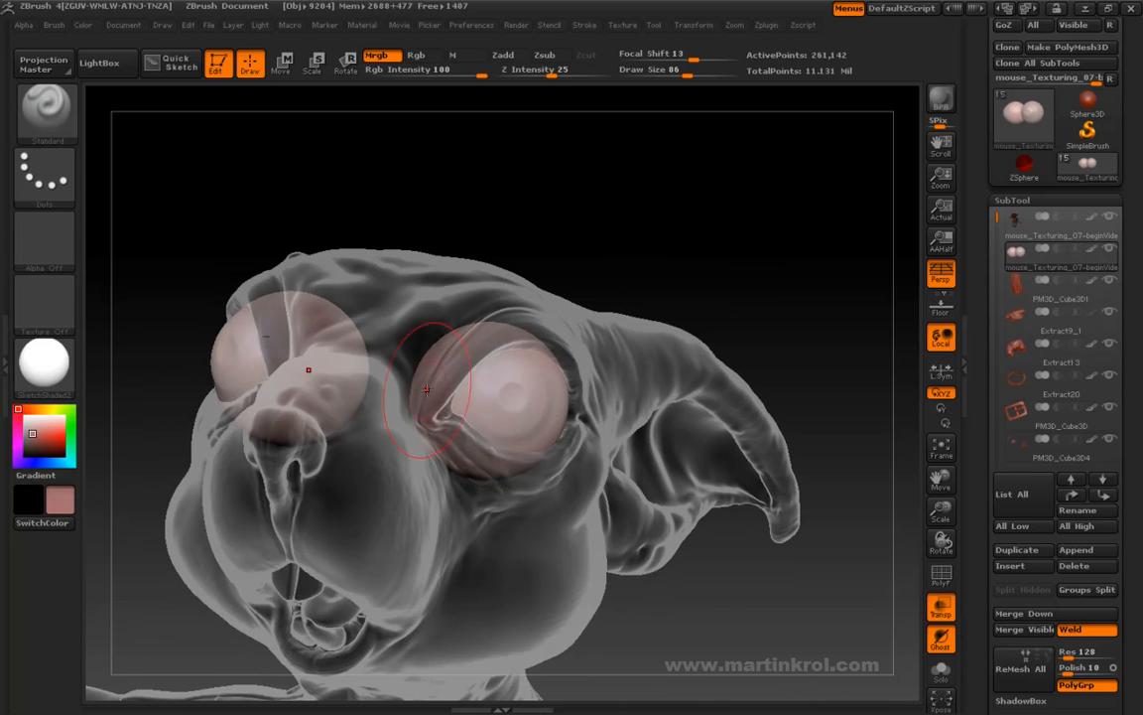
Isolate the eyeballs, cover their sides and backs with the deeper pink, and bring back the rest of the model
left_click(941, 670)
left_click_drag(695, 514, 484, 334)
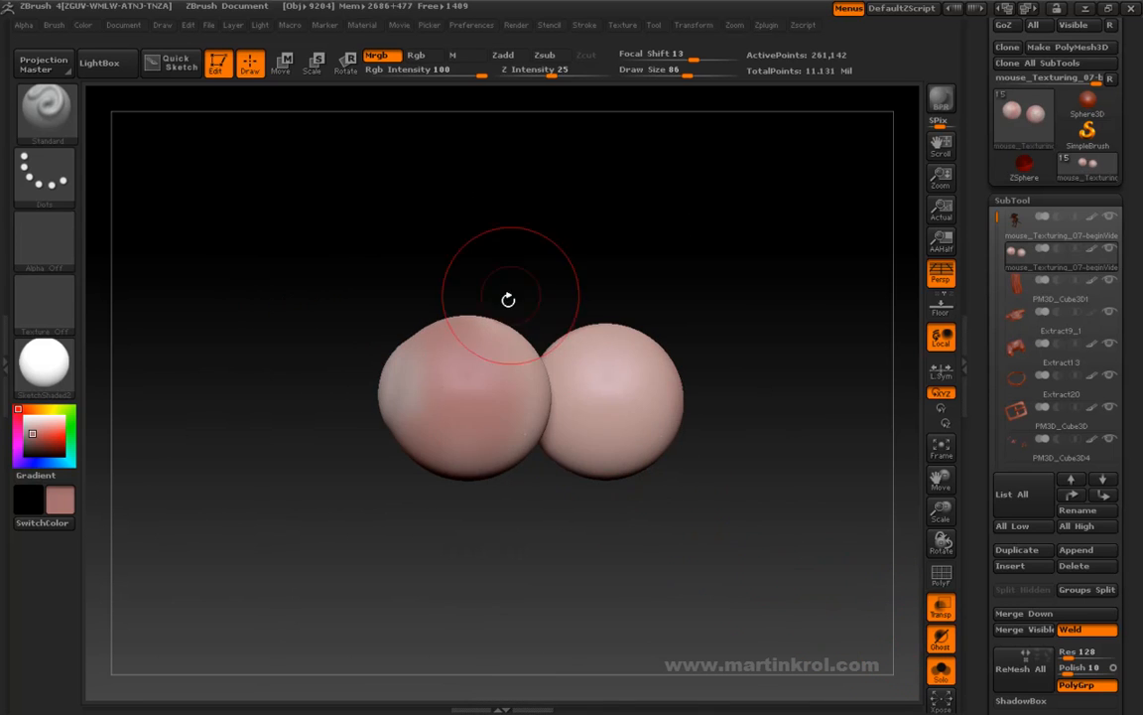
left_click_drag(472, 379, 541, 339)
left_click_drag(620, 483, 583, 352)
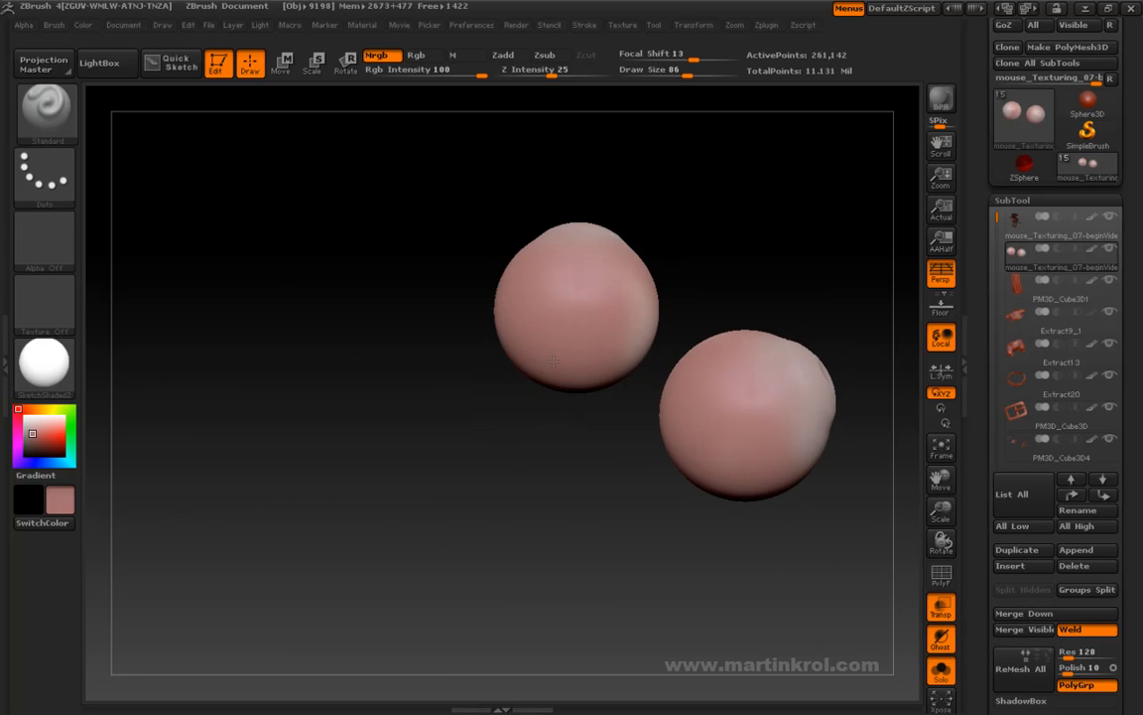
left_click_drag(735, 255, 536, 401)
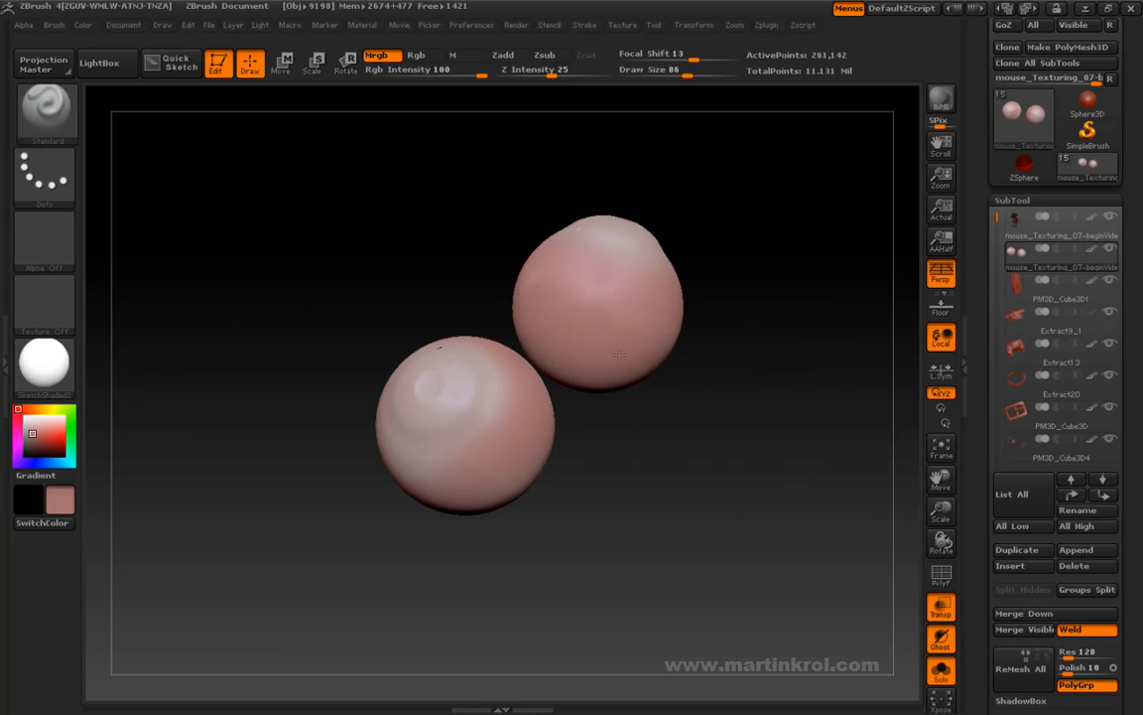
left_click_drag(784, 307, 765, 493)
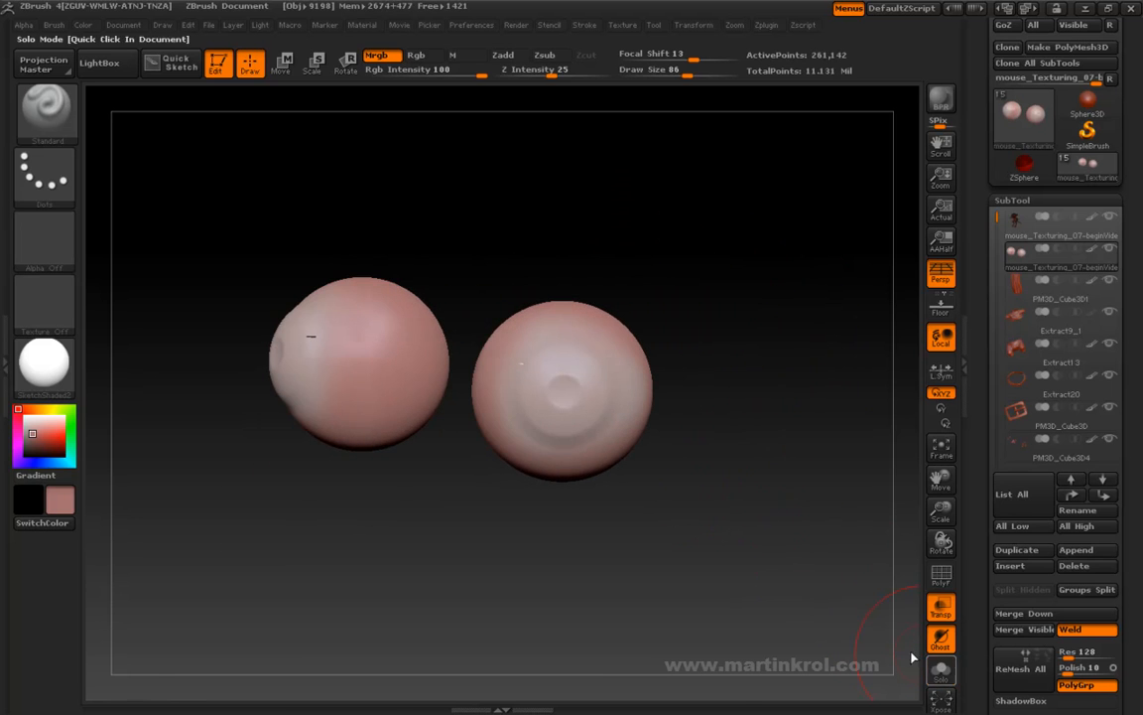
left_click(942, 672)
Set the brush stroke to DragRect, choose a dark greyish brown, and try stamping a dark iris on the eyeballs
mouse_move(778, 199)
left_mouse_down()
mouse_move(761, 230)
mouse_move(709, 239)
left_mouse_up()
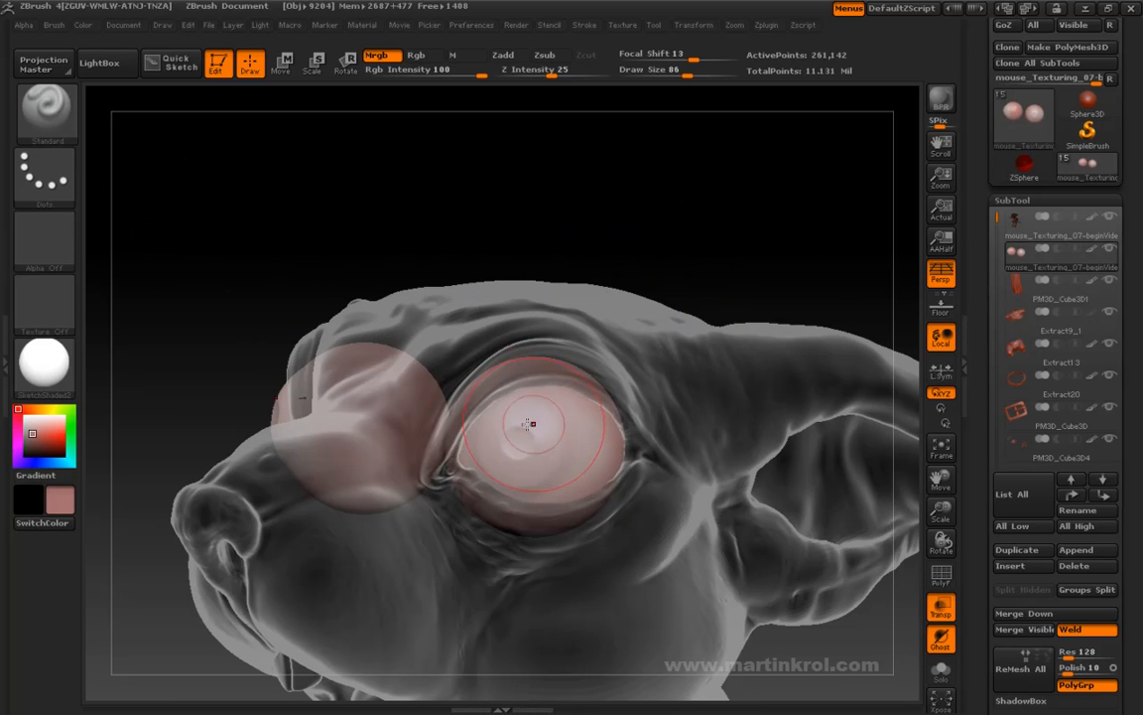
mouse_move(621, 203)
left_mouse_down()
mouse_move(657, 220)
mouse_move(671, 211)
mouse_move(653, 213)
left_mouse_up()
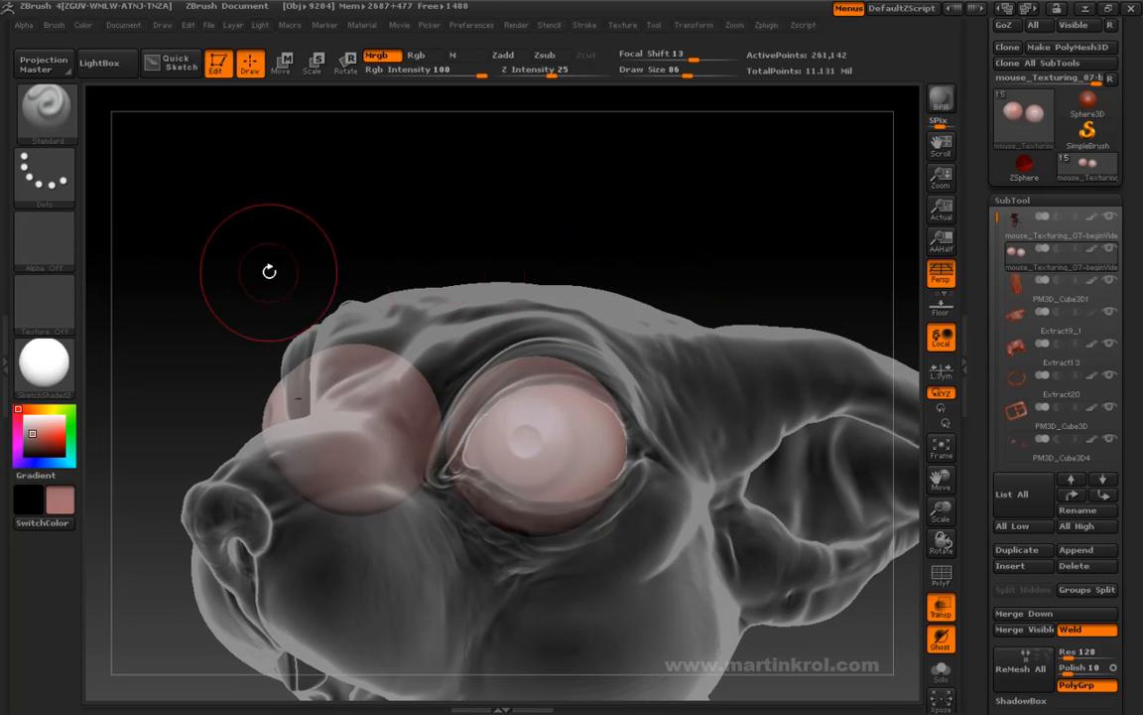
left_click(39, 174)
left_click(192, 193)
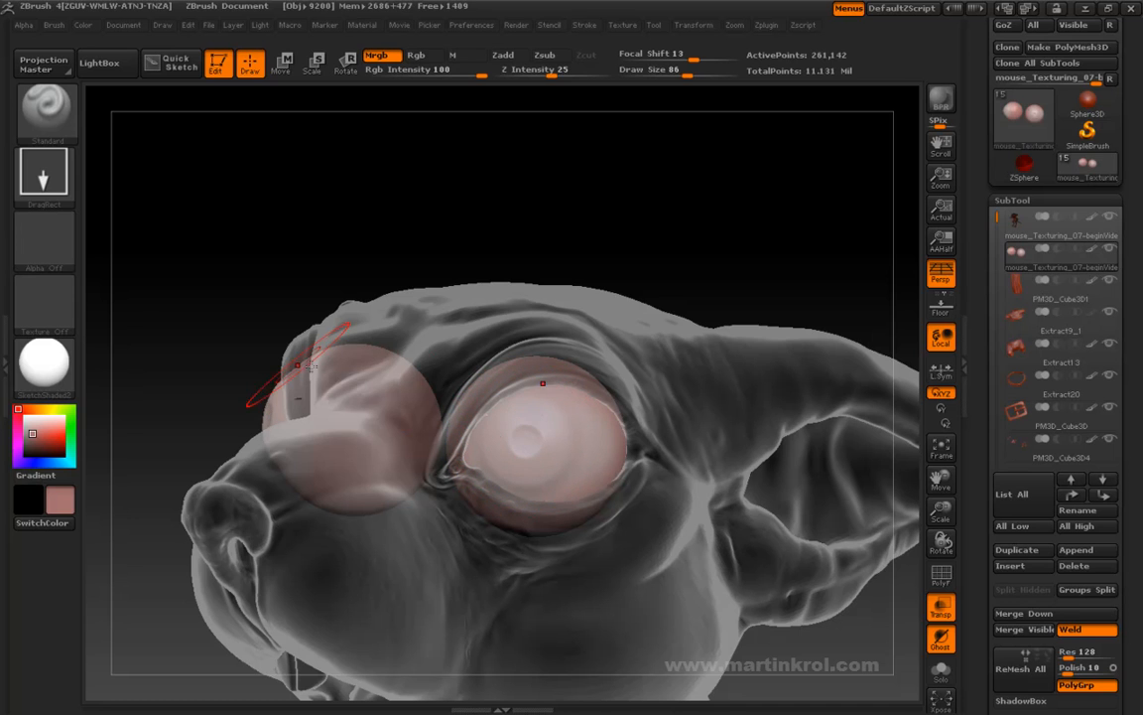
left_click_drag(32, 442, 27, 447)
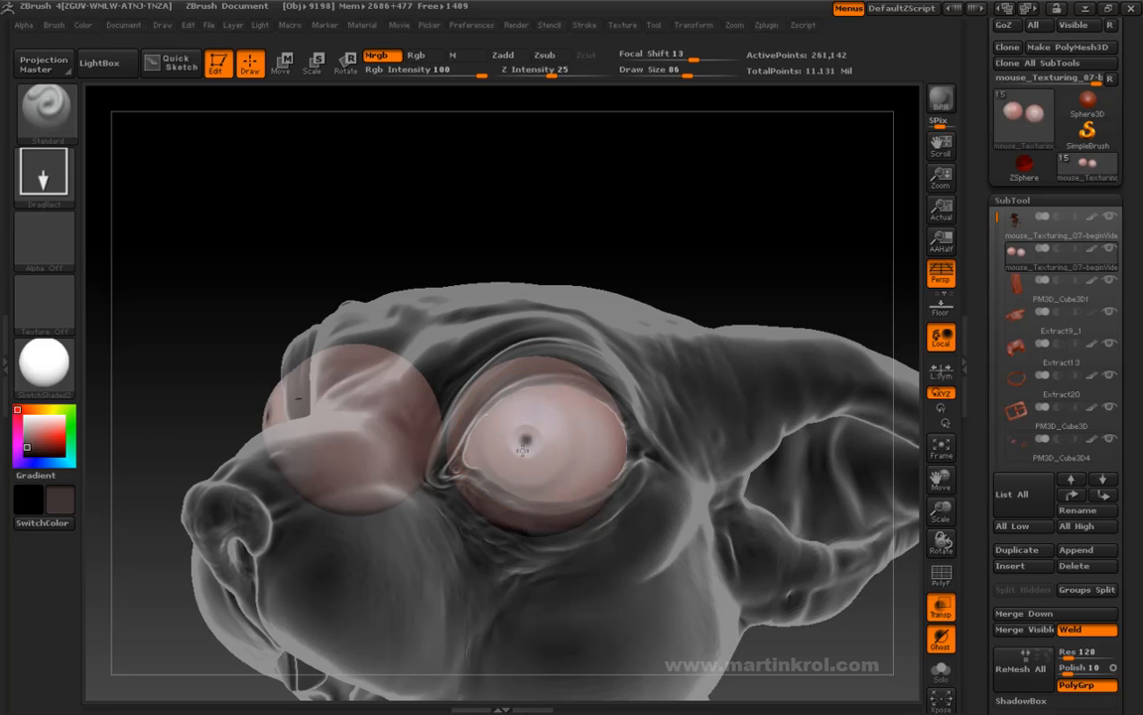
left_click_drag(508, 473, 499, 489)
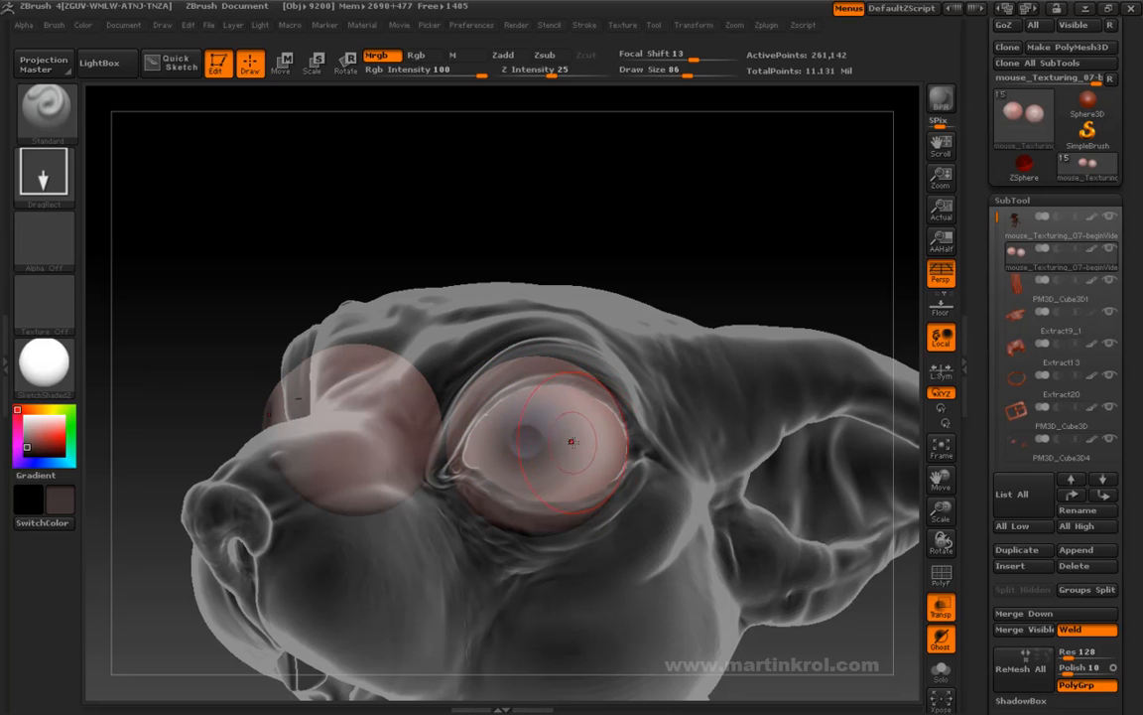
left_click_drag(544, 421, 546, 360, "shift")
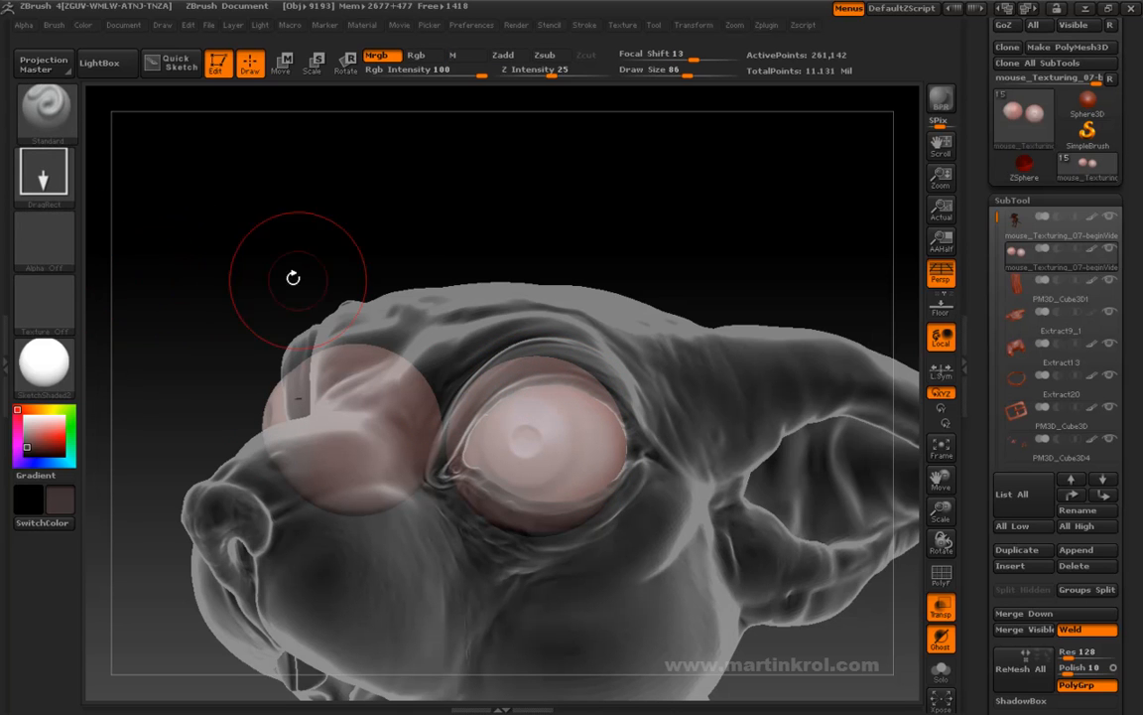
Load Alpha 12 and stamp a dark, soft-edged iris centred on the pupil of both eyeballs
left_click(36, 238)
mouse_move(389, 352)
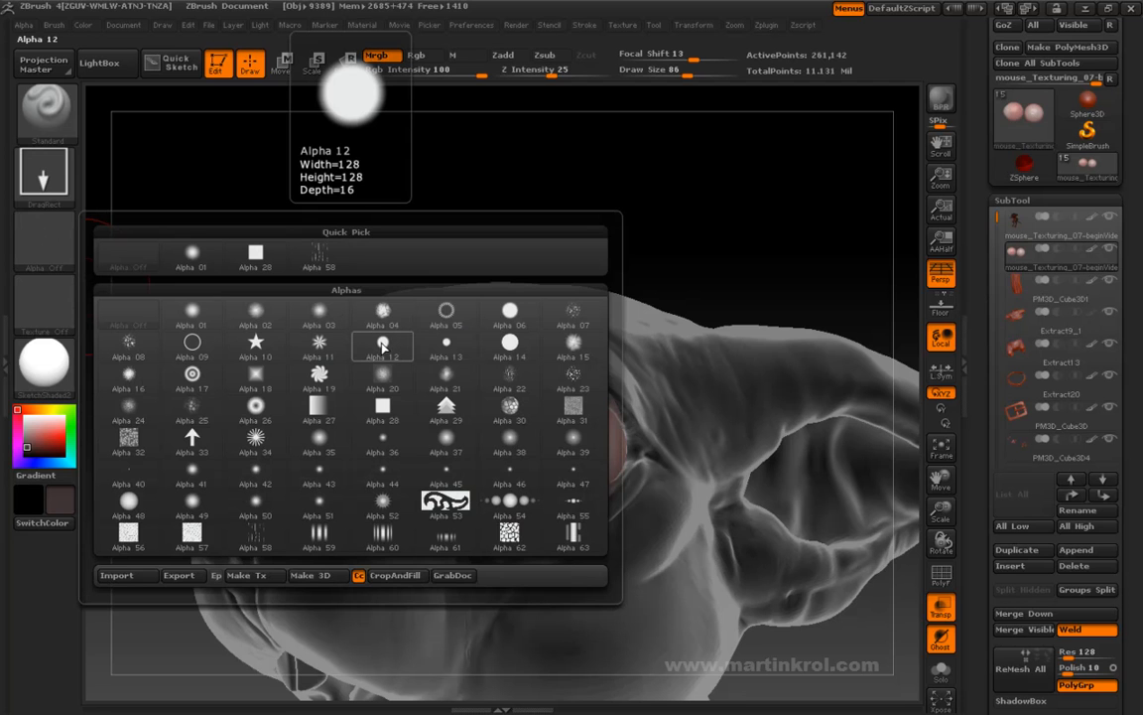
left_click(383, 345)
mouse_move(46, 243)
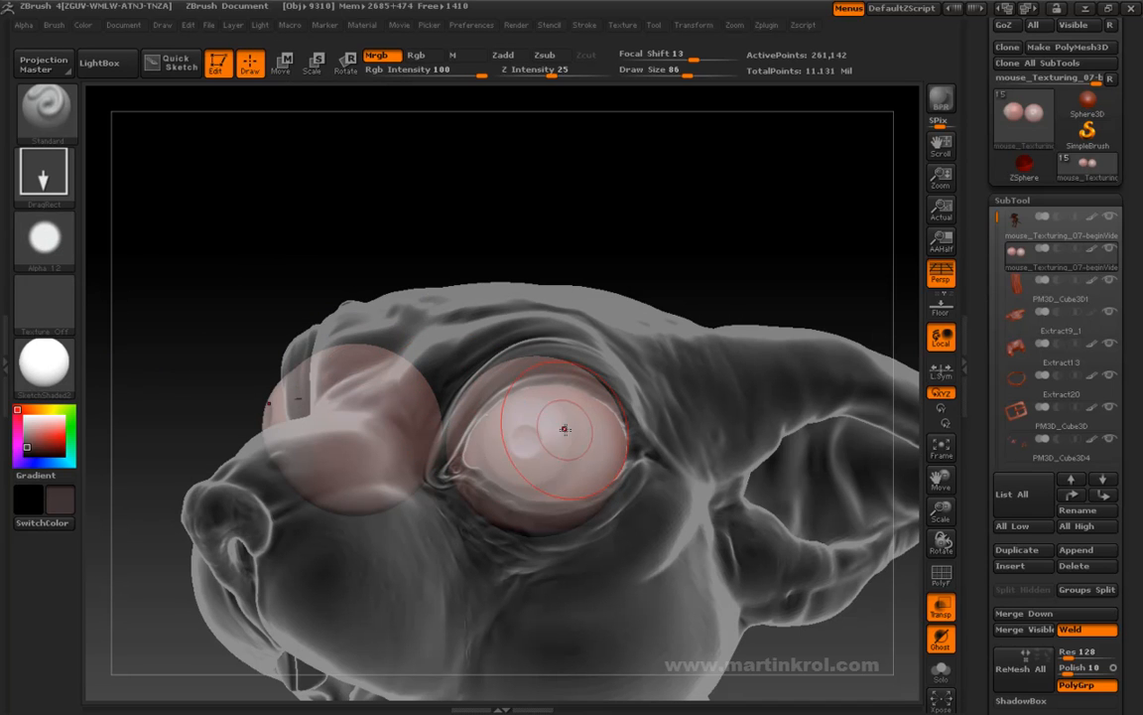
left_click_drag(526, 439, 497, 546)
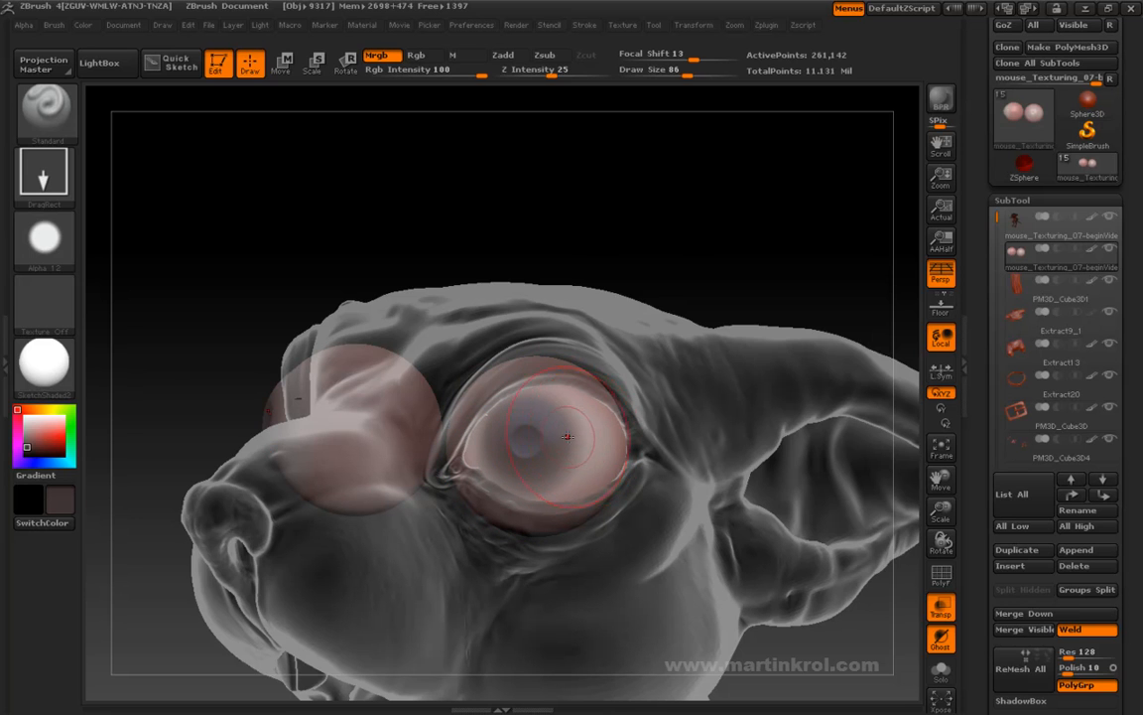
key("ctrl+z")
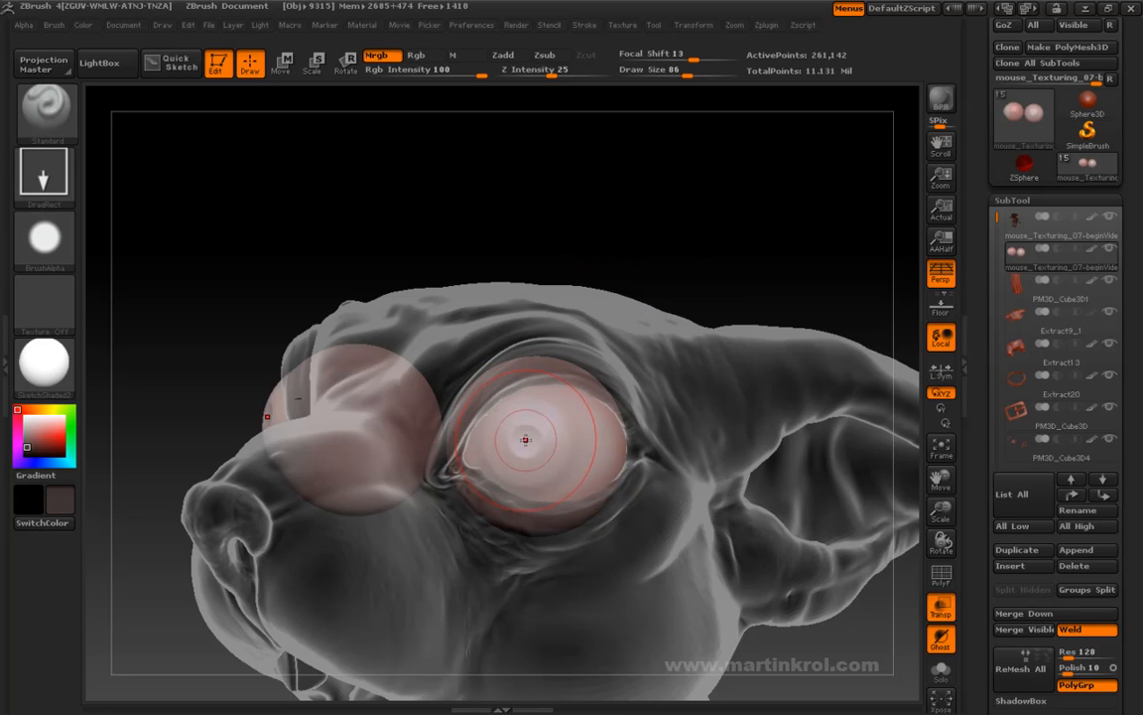
left_click_drag(526, 440, 497, 561)
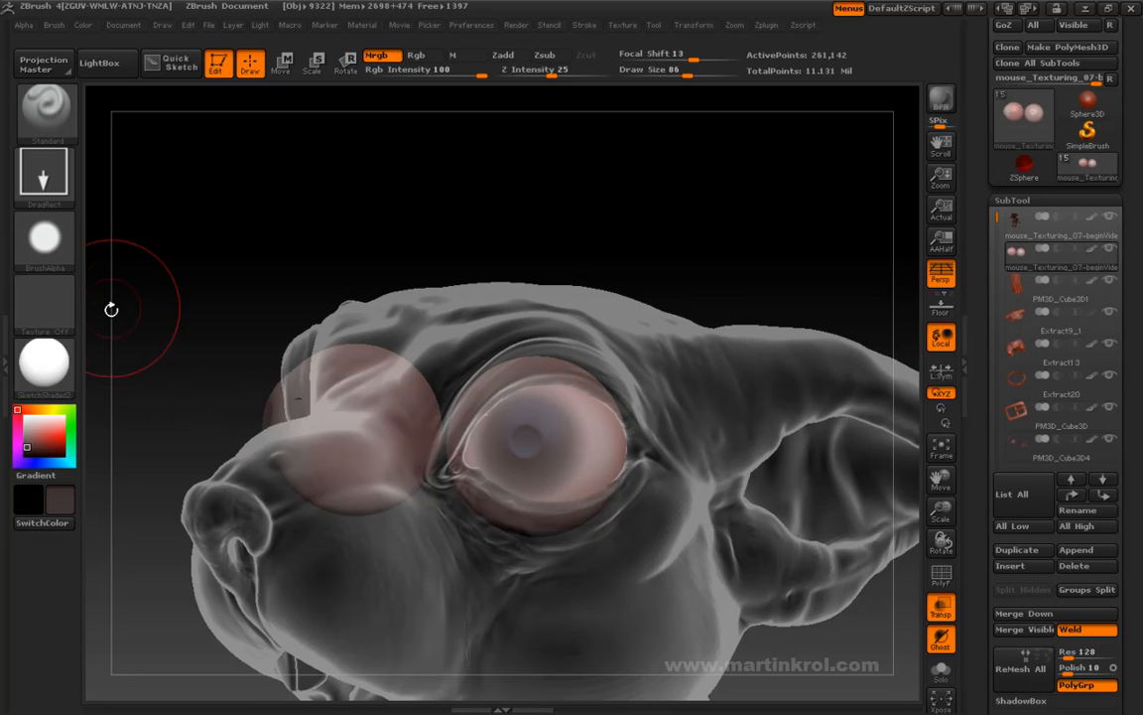
Choose a light green, set the Rgb Intensity to 38, and stamp a smaller green iris inside the dark ring of both eyes
left_click(71, 412)
left_click(42, 434)
left_click_drag(43, 435, 42, 436)
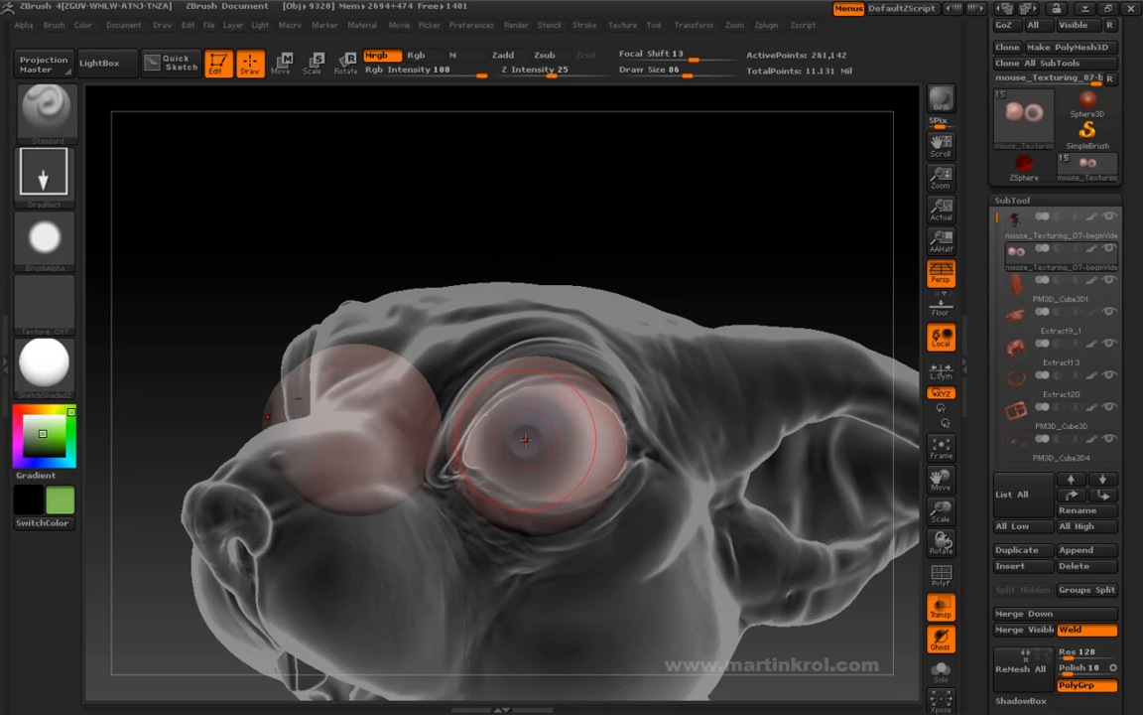
left_click_drag(526, 445, 514, 536)
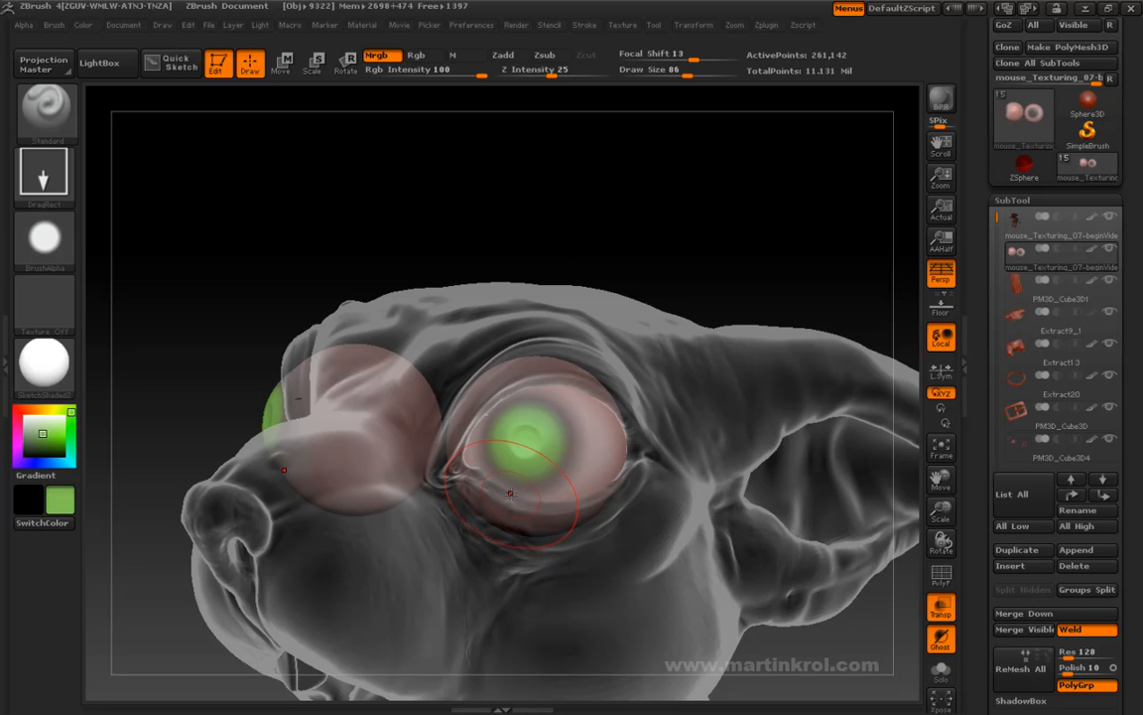
key("ctrl+z")
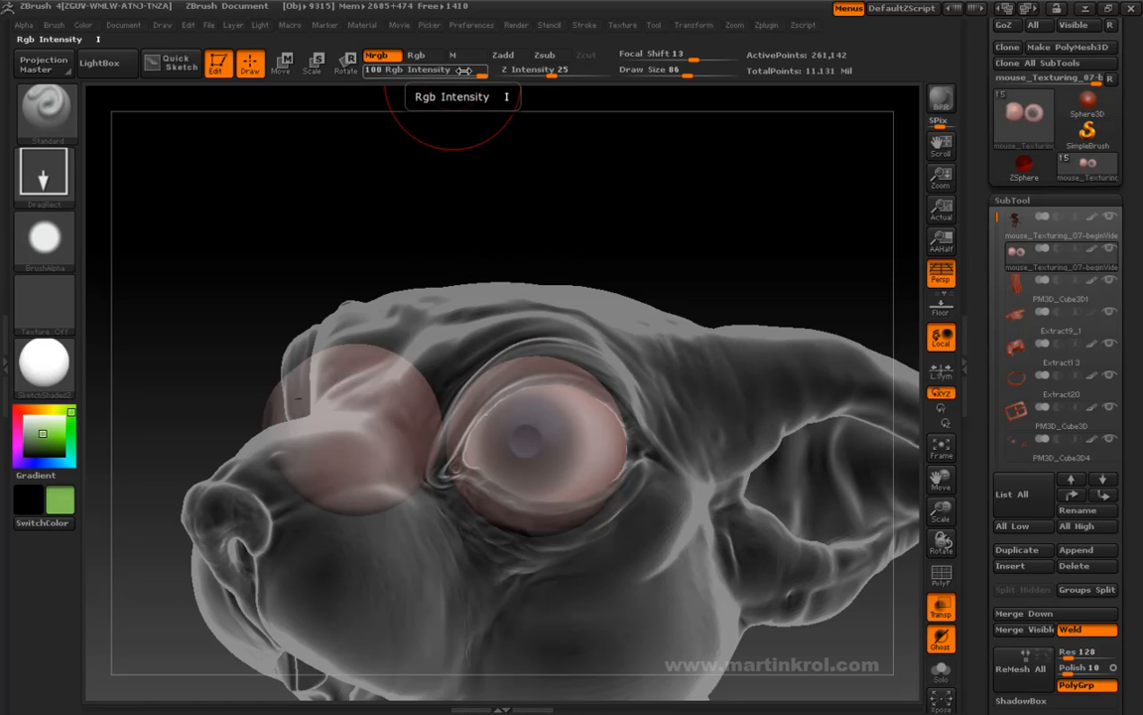
left_click_drag(478, 75, 438, 73)
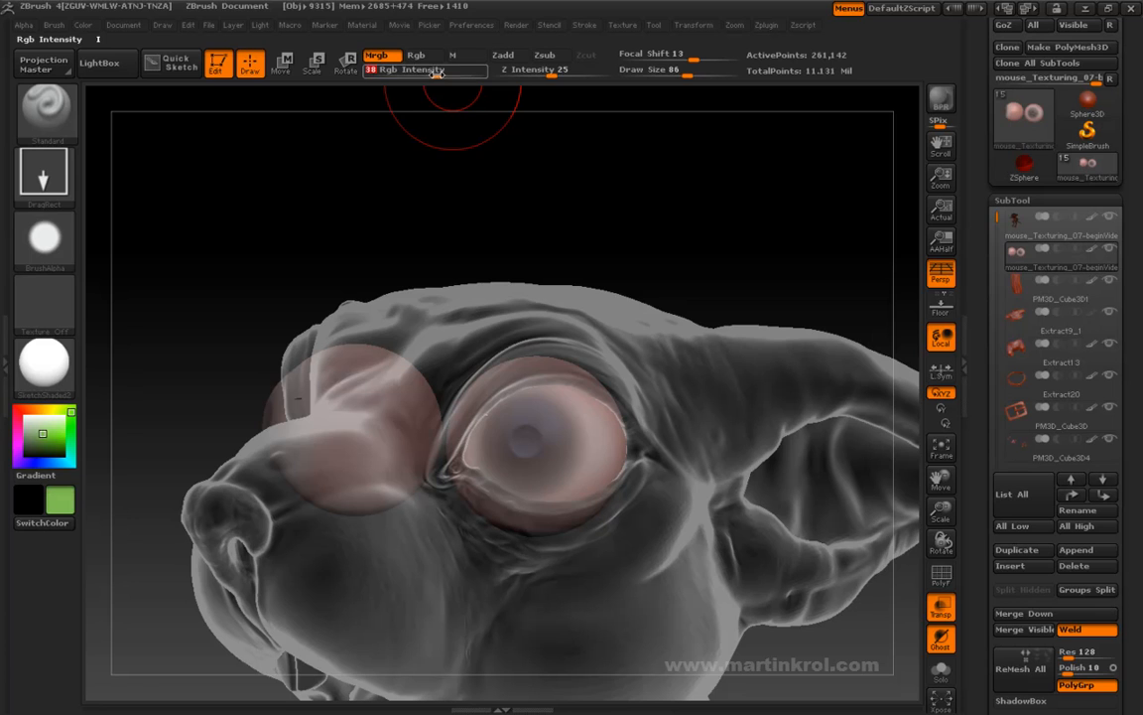
left_click(525, 444)
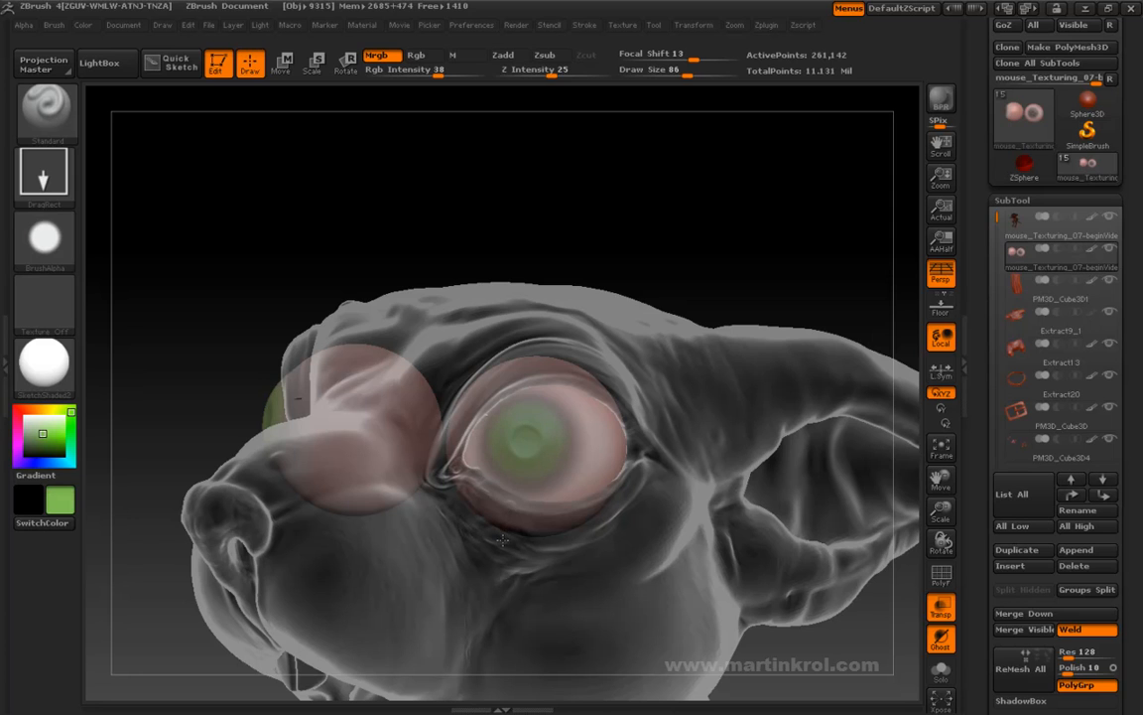
Restamp the light green over the irises of both eyes to strengthen their colour, undoing and repeating the stamp once
left_click(525, 442)
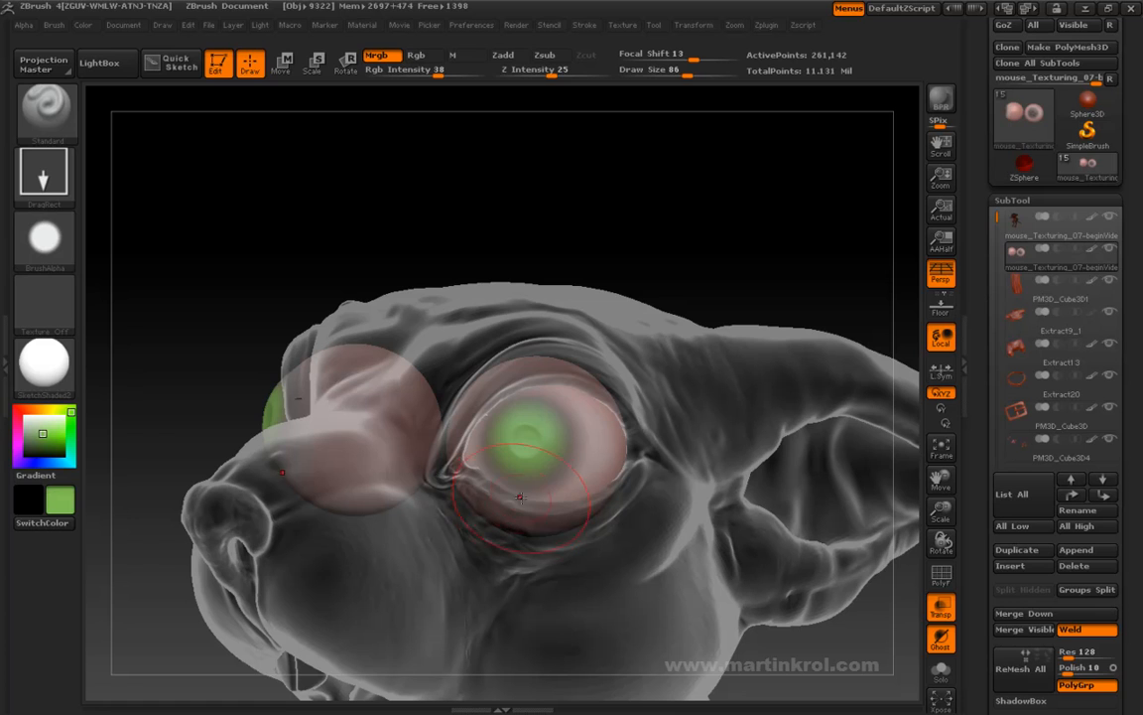
key("ctrl+z")
left_click(528, 444)
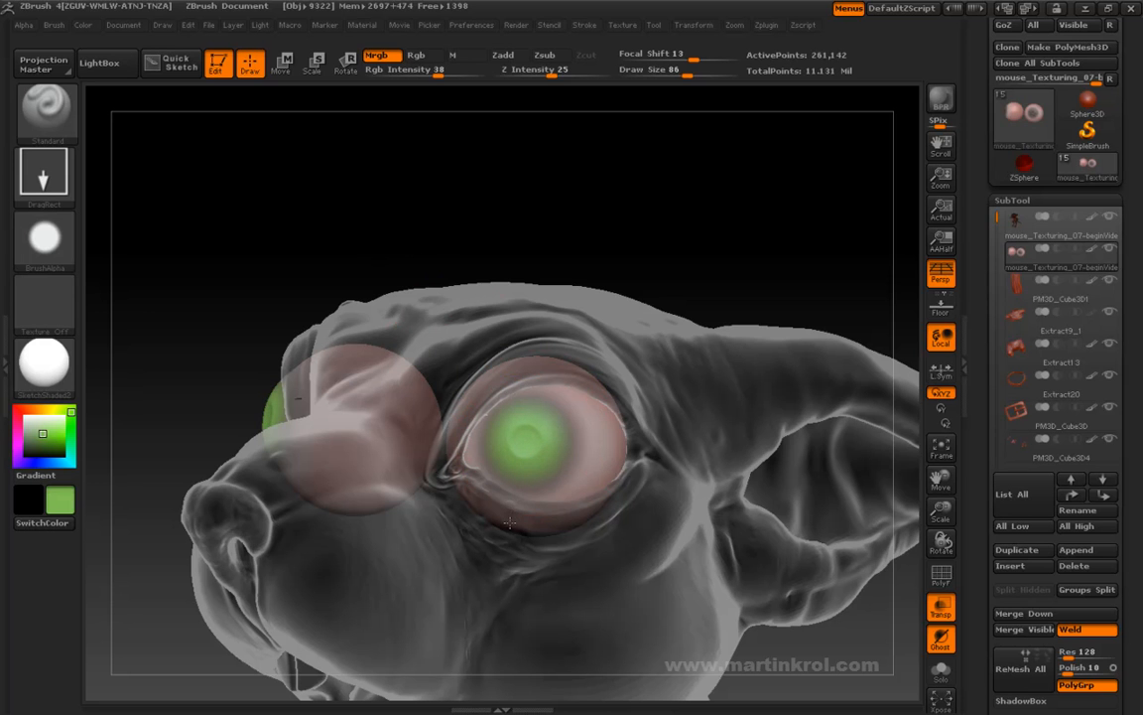
left_click_drag(559, 185, 546, 236)
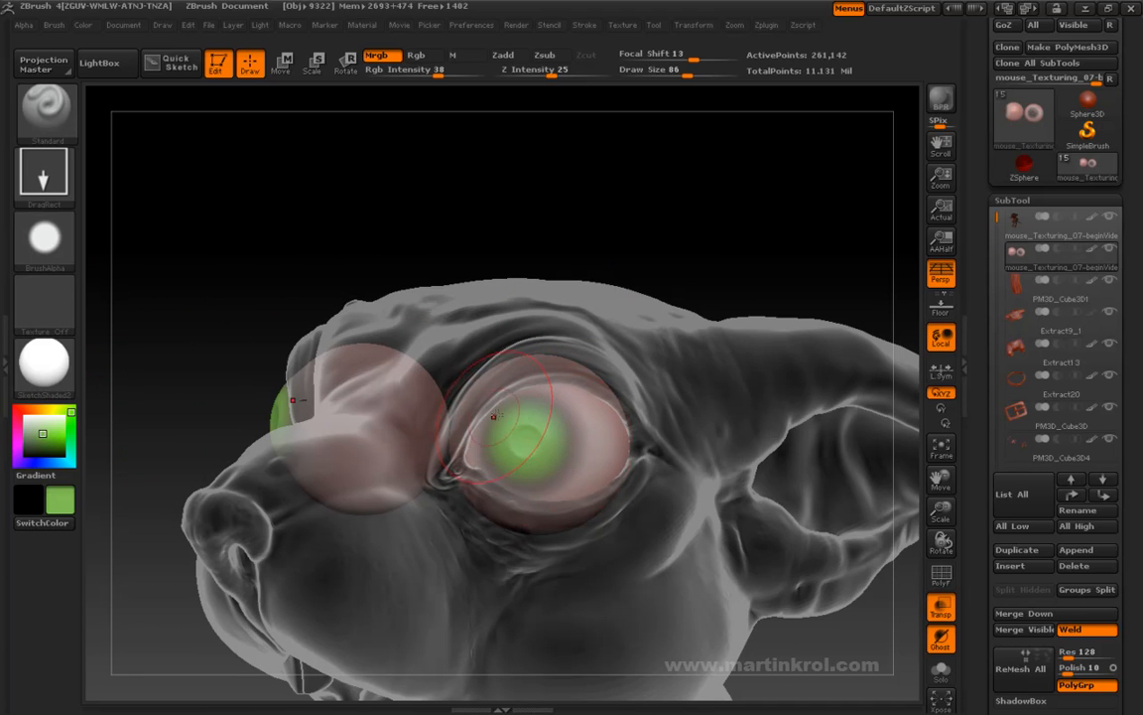
Pick black and stamp a small pupil at the centre of both irises, raising the Rgb Intensity to 100
left_click_drag(43, 443, 22, 456)
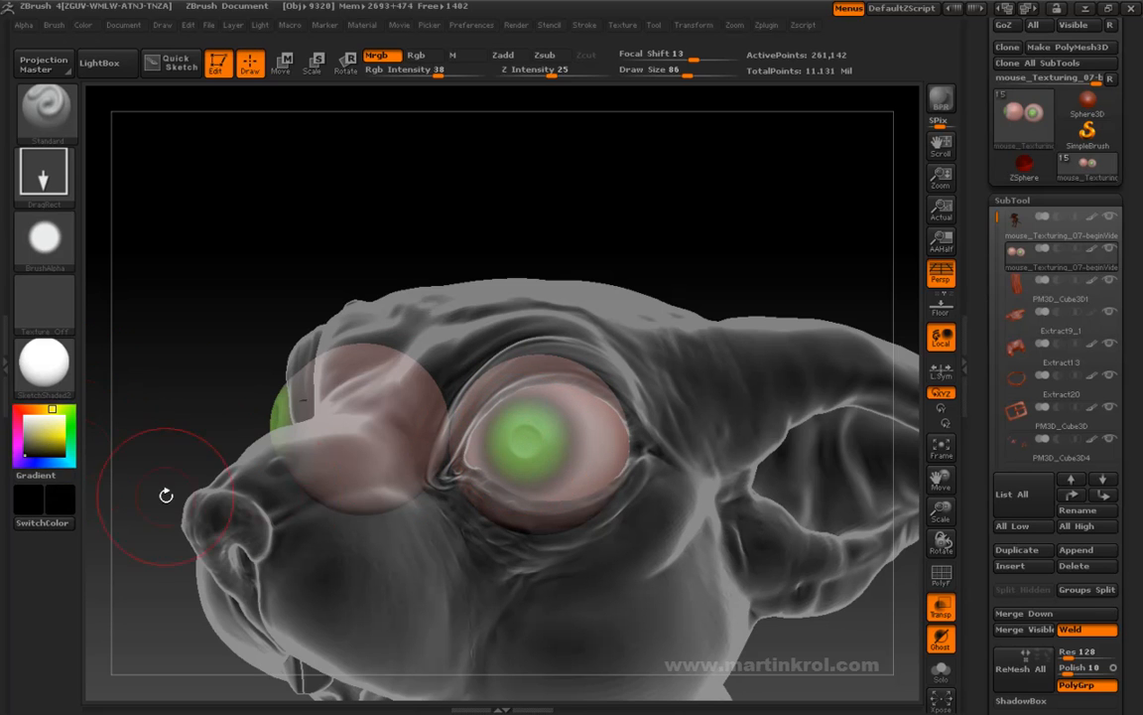
left_click_drag(526, 439, 524, 443)
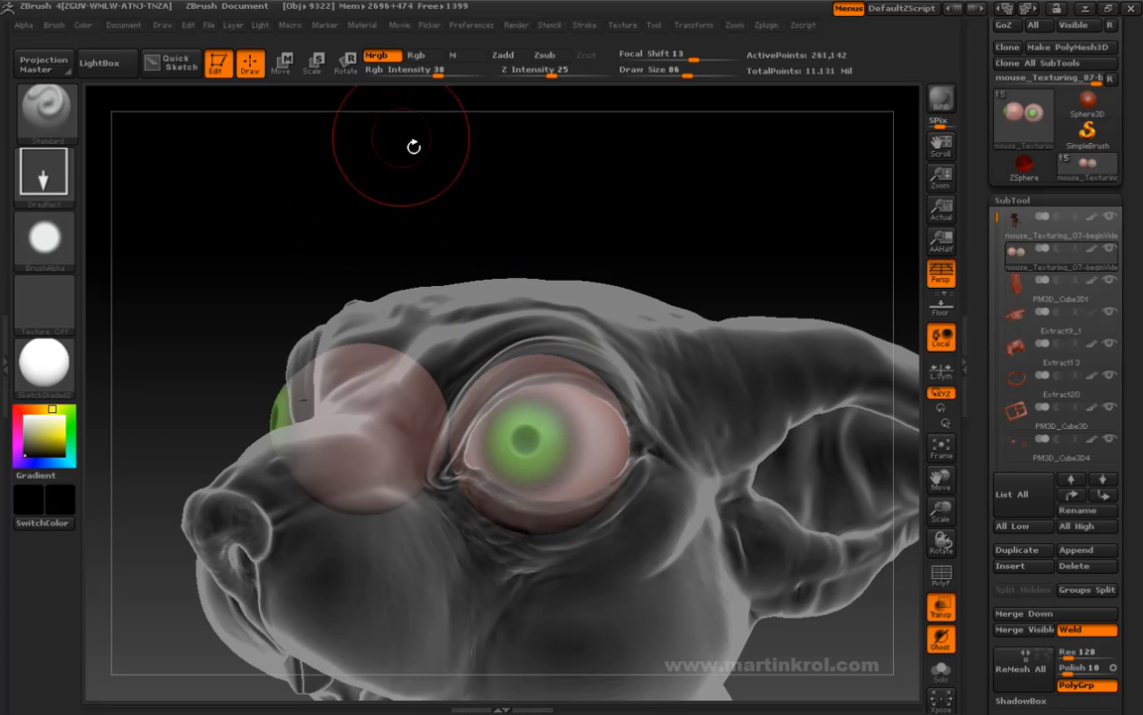
left_click_drag(438, 73, 504, 72)
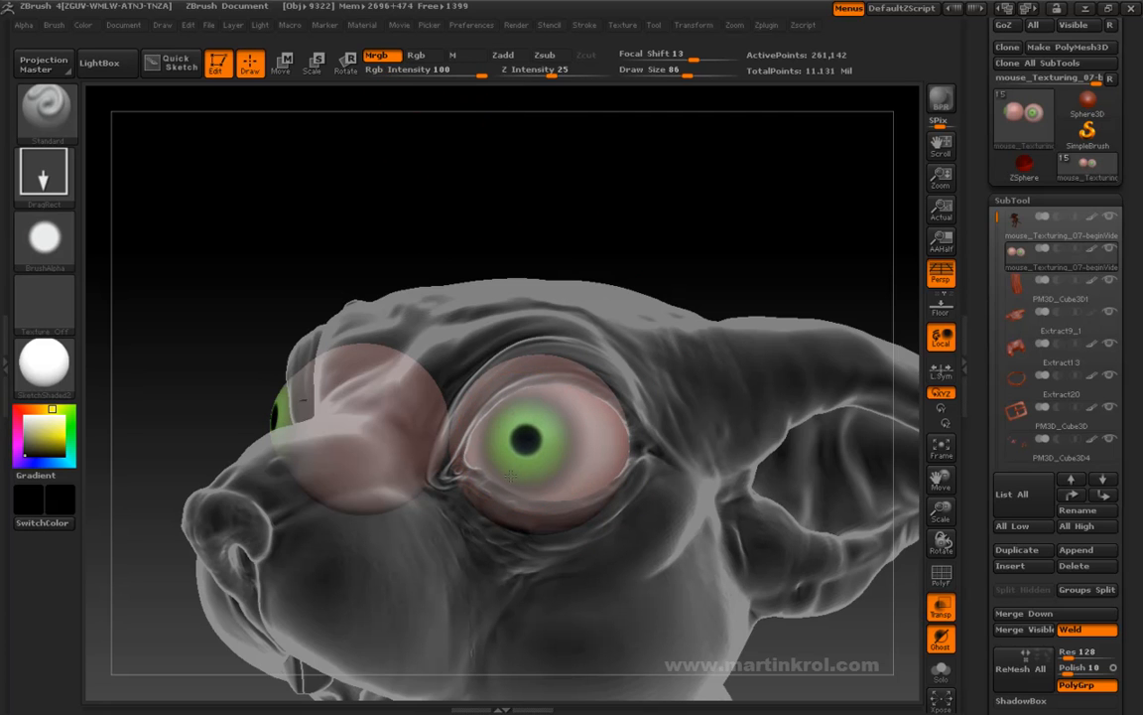
Set the Draw Size to 50, turn off the transparent display, and check the painted eyes on the whole character
left_click_drag(709, 203, 664, 168, "alt")
mouse_move(664, 167)
left_mouse_down()
mouse_move(703, 176)
mouse_move(674, 184)
mouse_move(689, 198)
left_mouse_up()
key("space")
left_click_drag(761, 276, 806, 211)
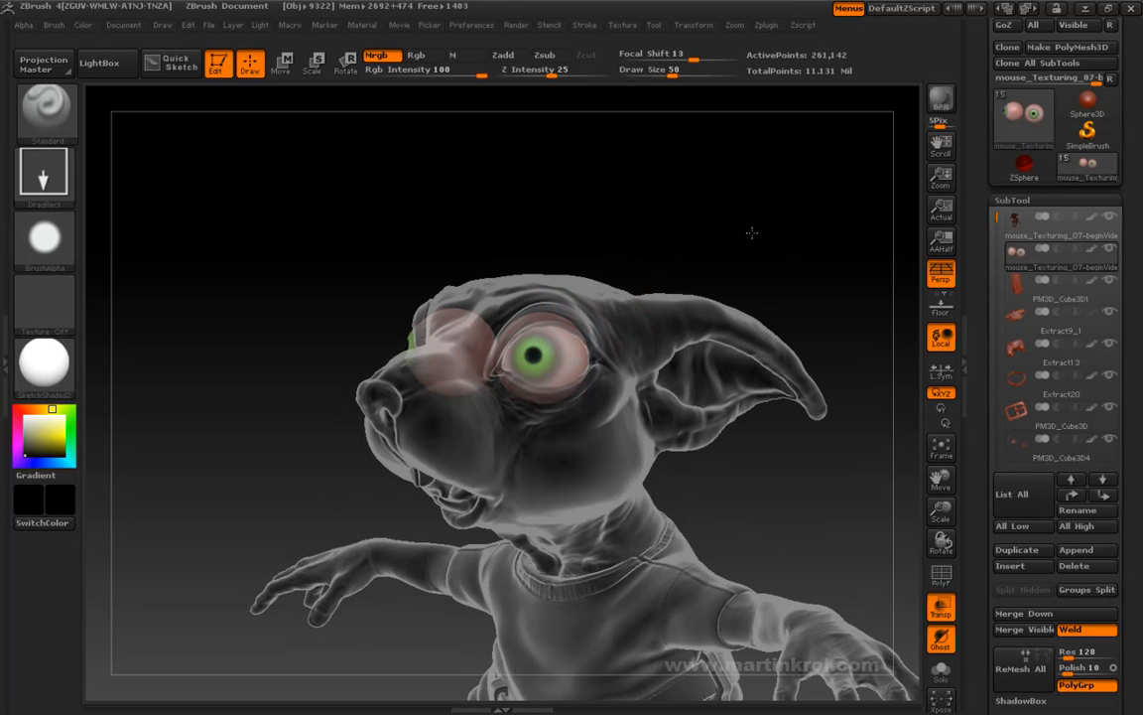
left_click_drag(760, 240, 727, 214, "alt")
left_click_drag(737, 268, 728, 175, "alt")
left_click_drag(781, 290, 776, 267)
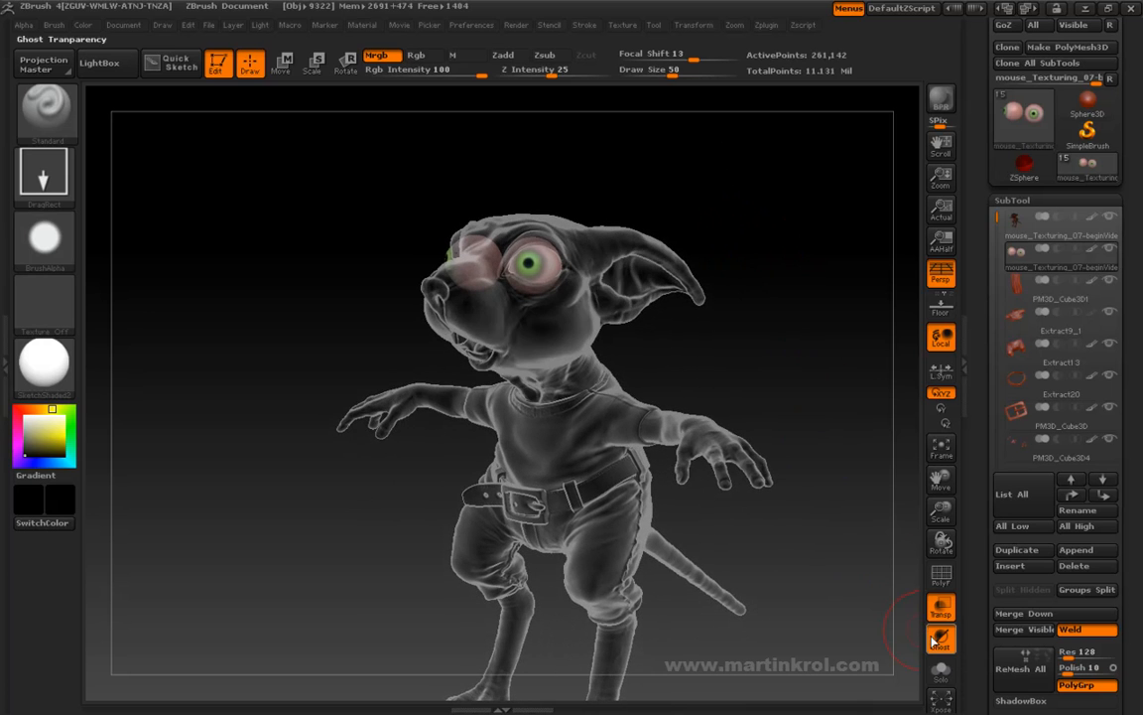
left_click(941, 606)
mouse_move(812, 416)
left_mouse_down()
mouse_move(834, 358)
mouse_move(797, 355)
mouse_move(796, 342)
mouse_move(799, 399)
mouse_move(799, 312)
left_mouse_up()
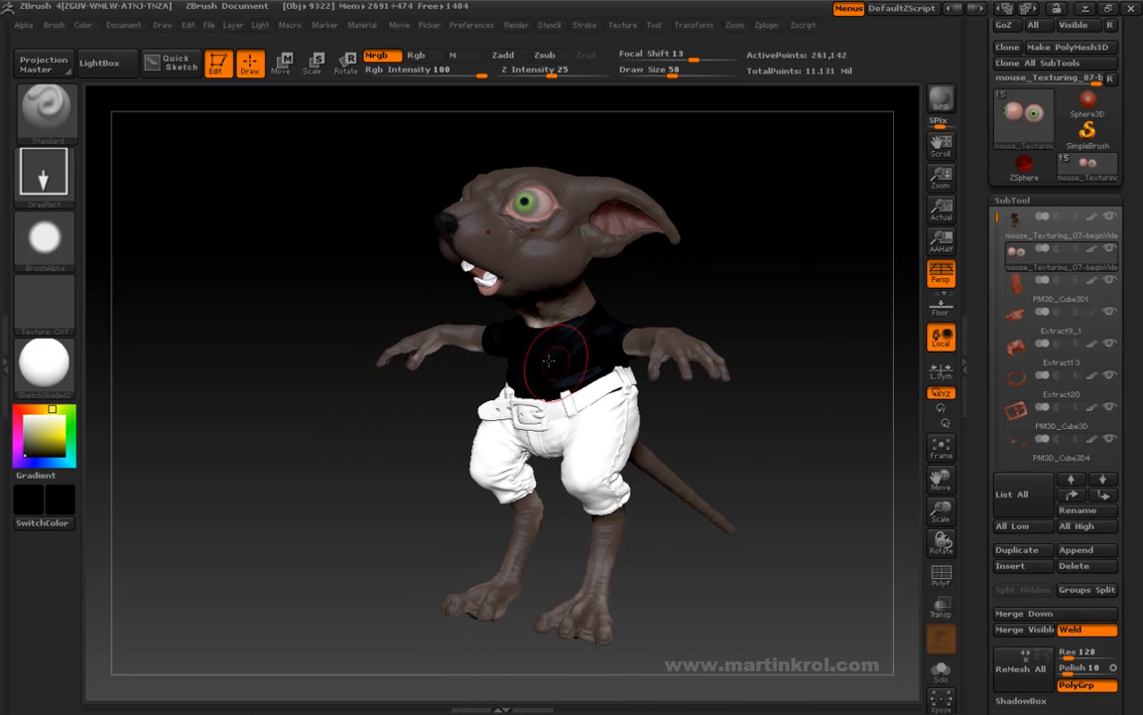
left_click_drag(741, 276, 562, 258)
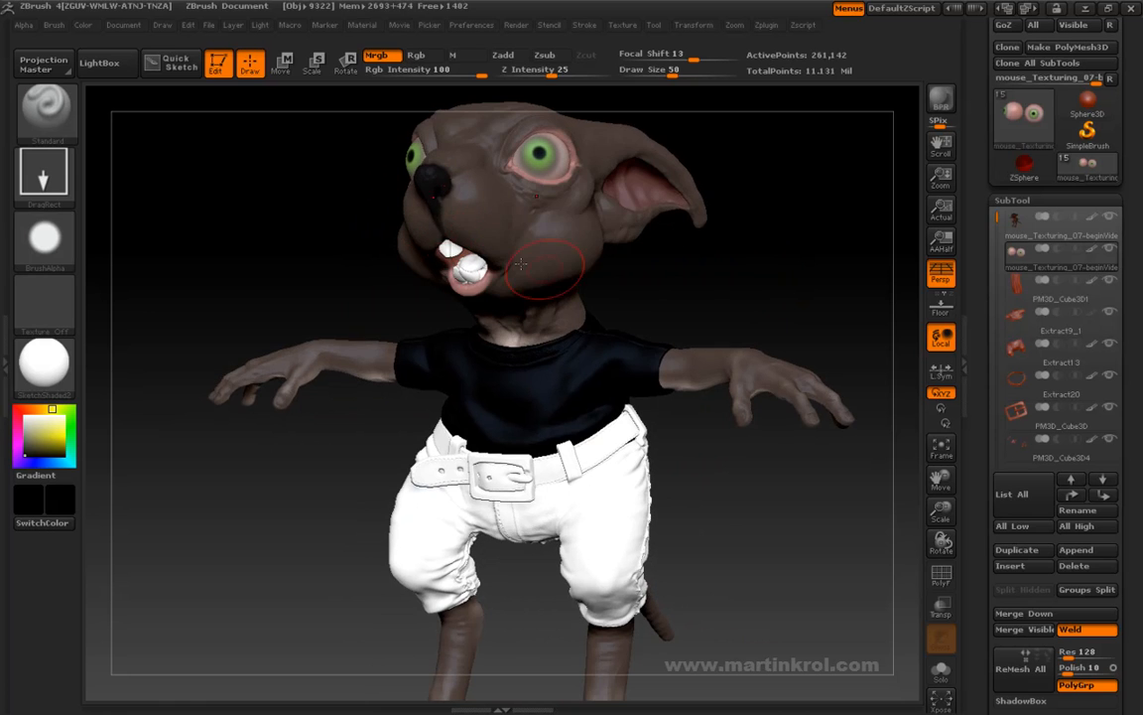
Select the lower front teeth and show them alone
left_click_drag(737, 295, 765, 367)
left_click(460, 375, "alt")
left_click_drag(349, 437, 300, 445)
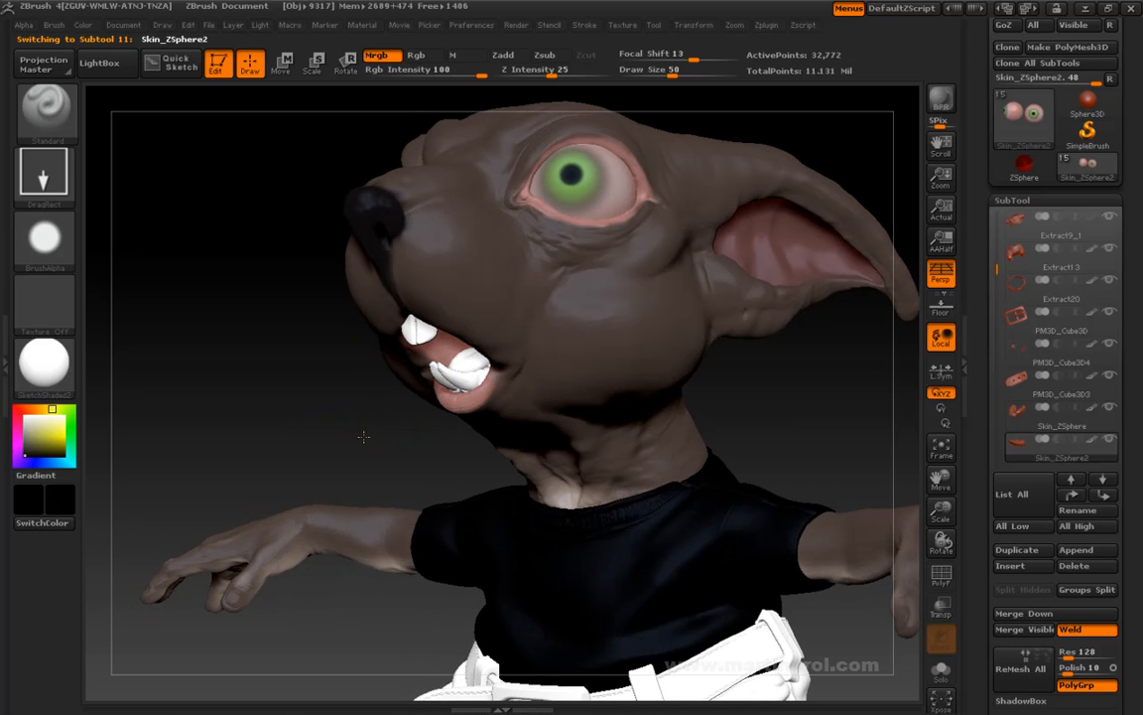
left_click(941, 670)
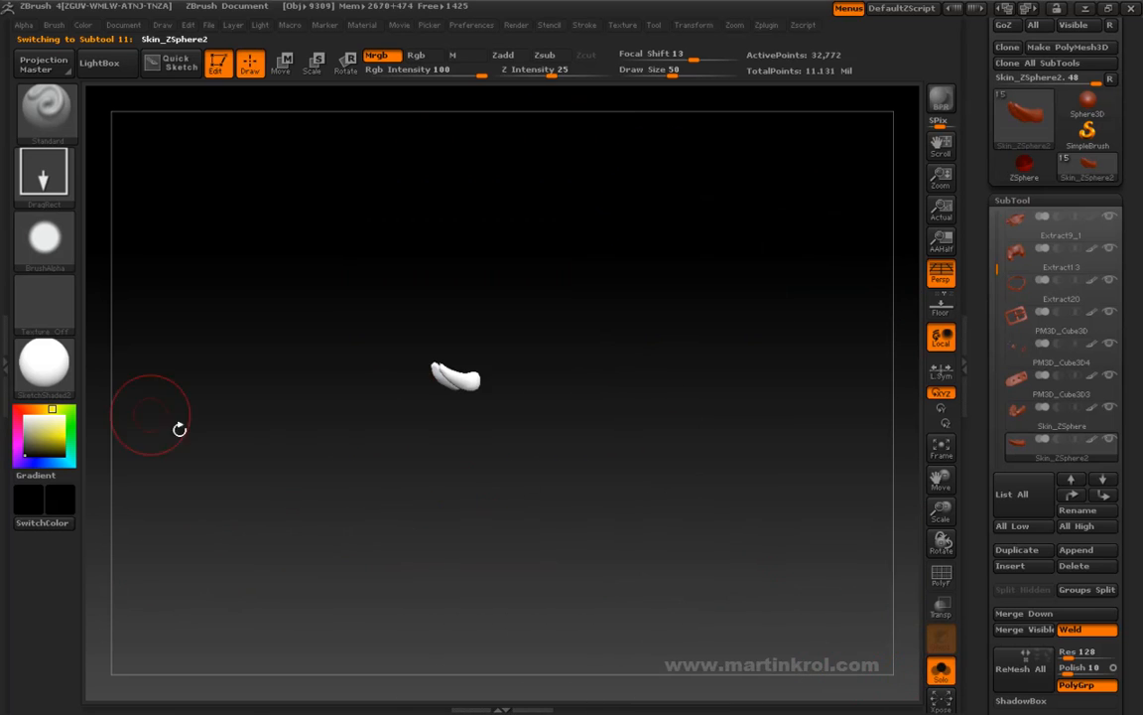
Choose a pale yellowish beige, limit the brush to Rgb with the Dots stroke, and paint both lower front teeth
left_click(33, 425)
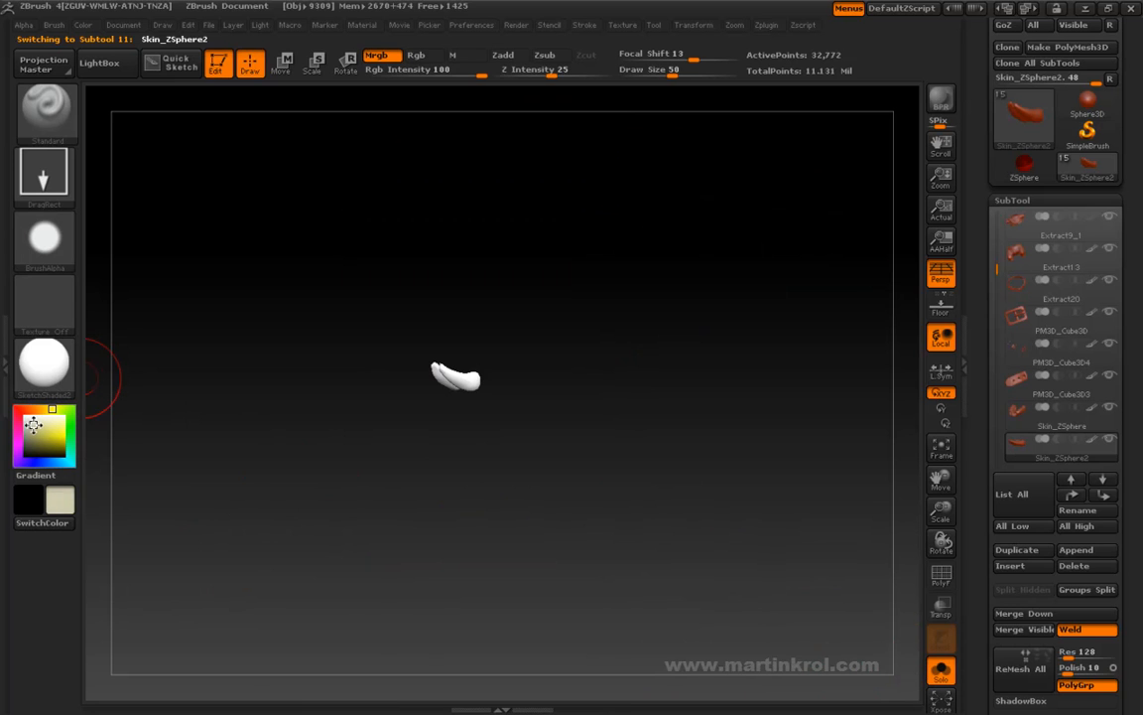
key("space")
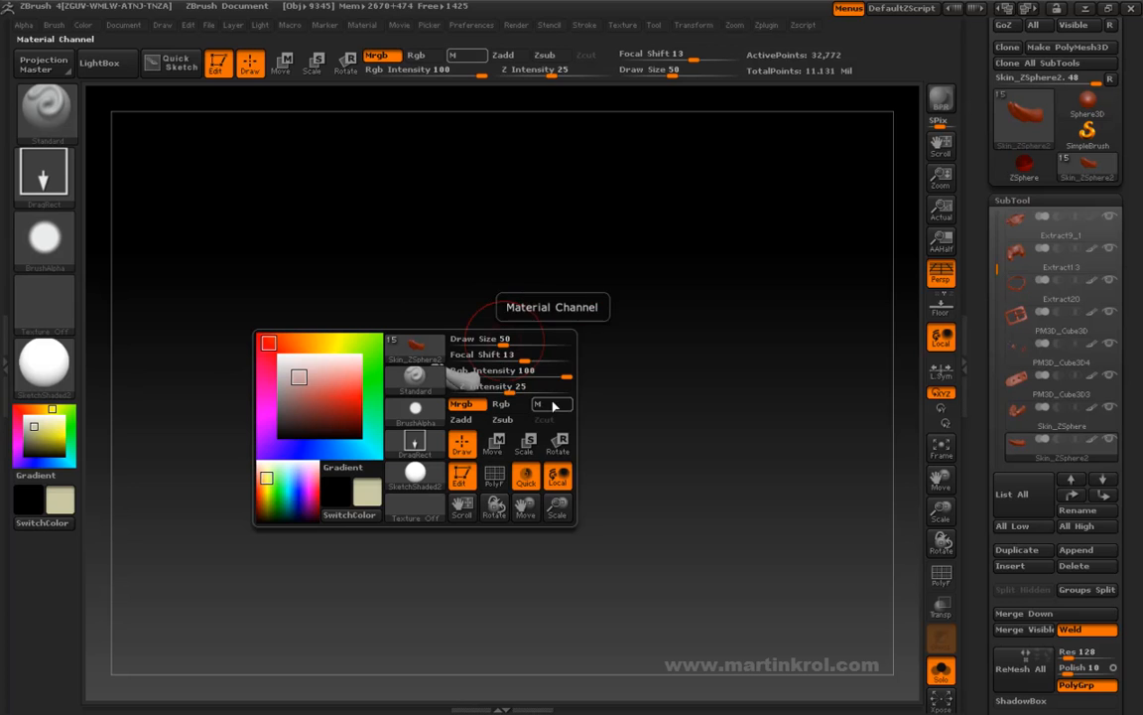
left_click(501, 404)
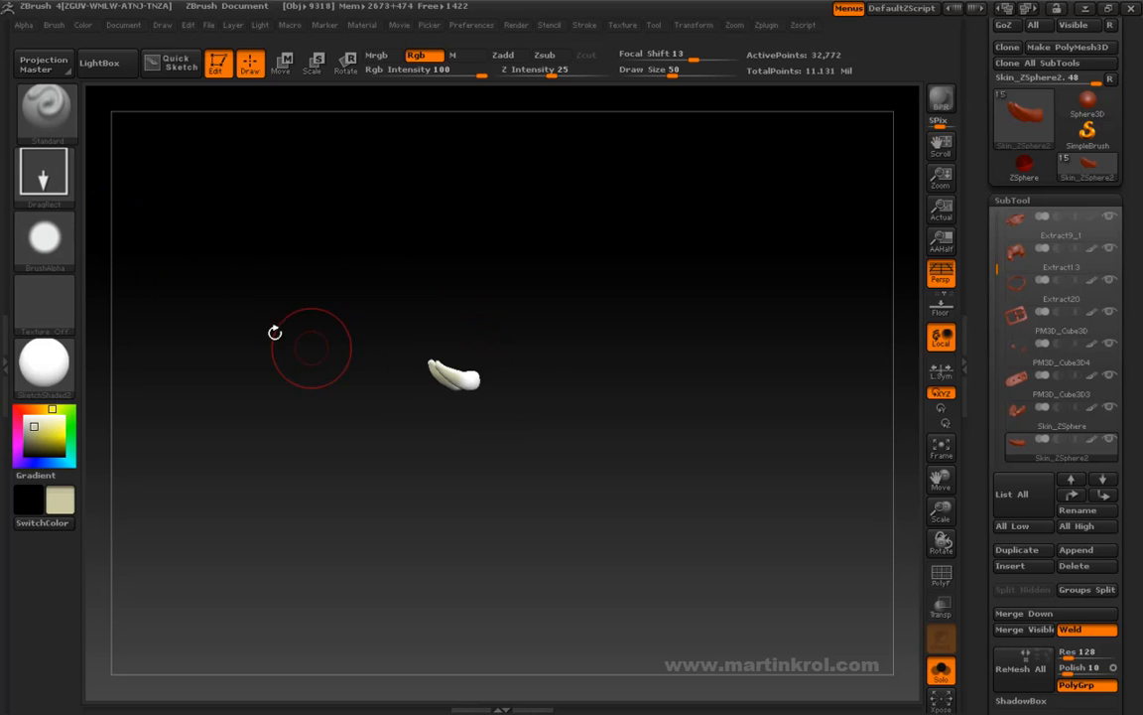
left_click(44, 174)
left_click(128, 190)
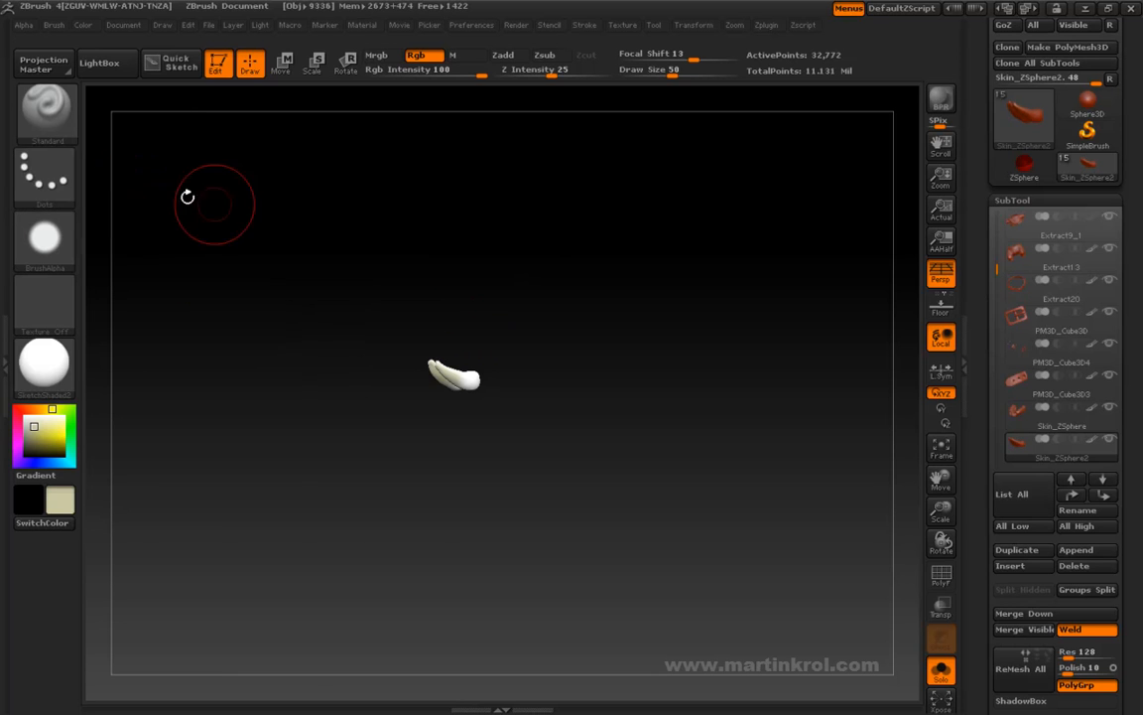
left_click_drag(575, 260, 438, 363)
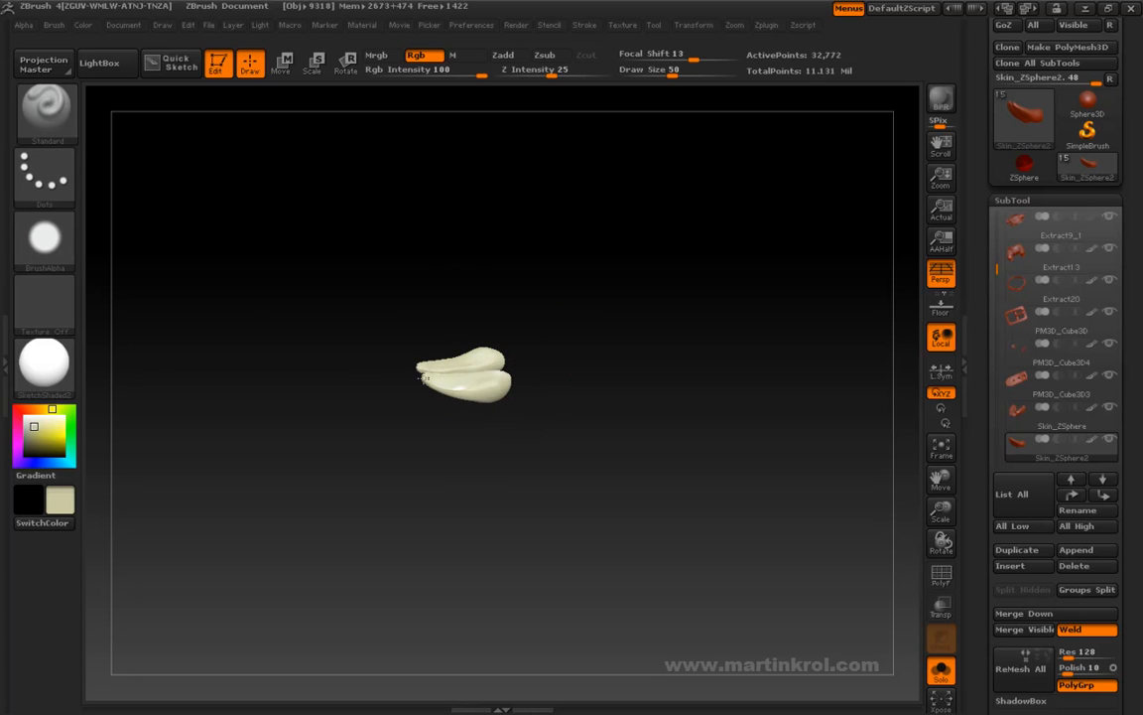
left_click_drag(466, 405, 585, 278)
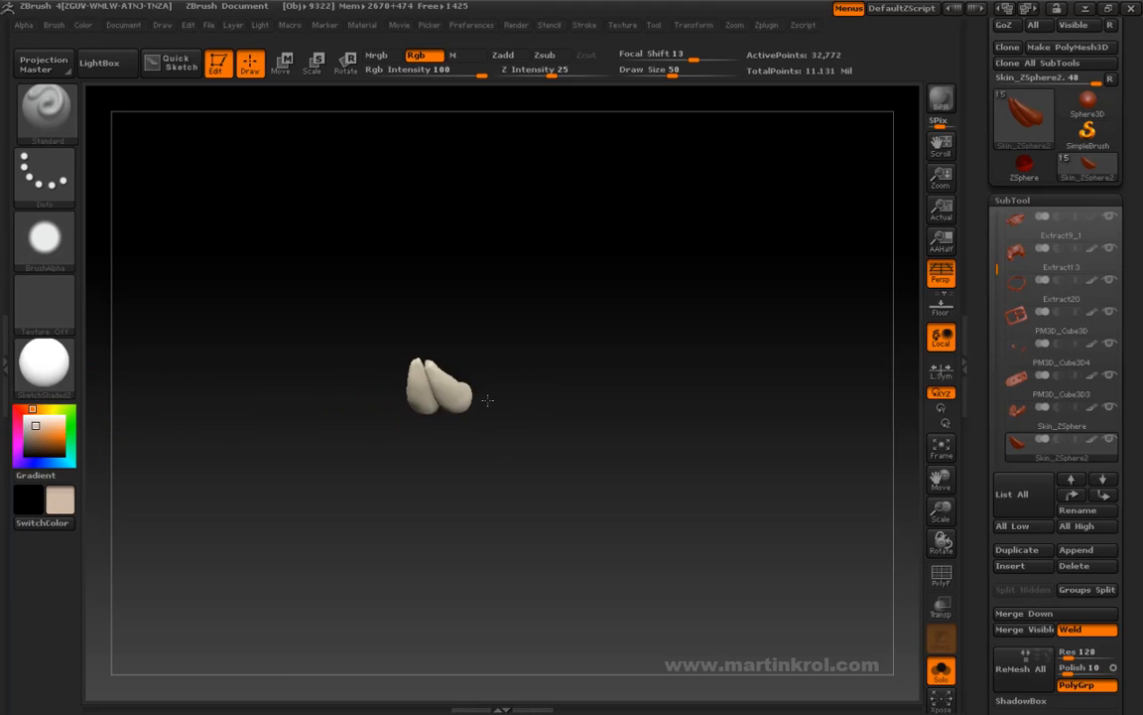
Paint over the lower front teeth from several sides with warmer, slightly darker beige tones
left_click_drag(520, 296, 512, 351)
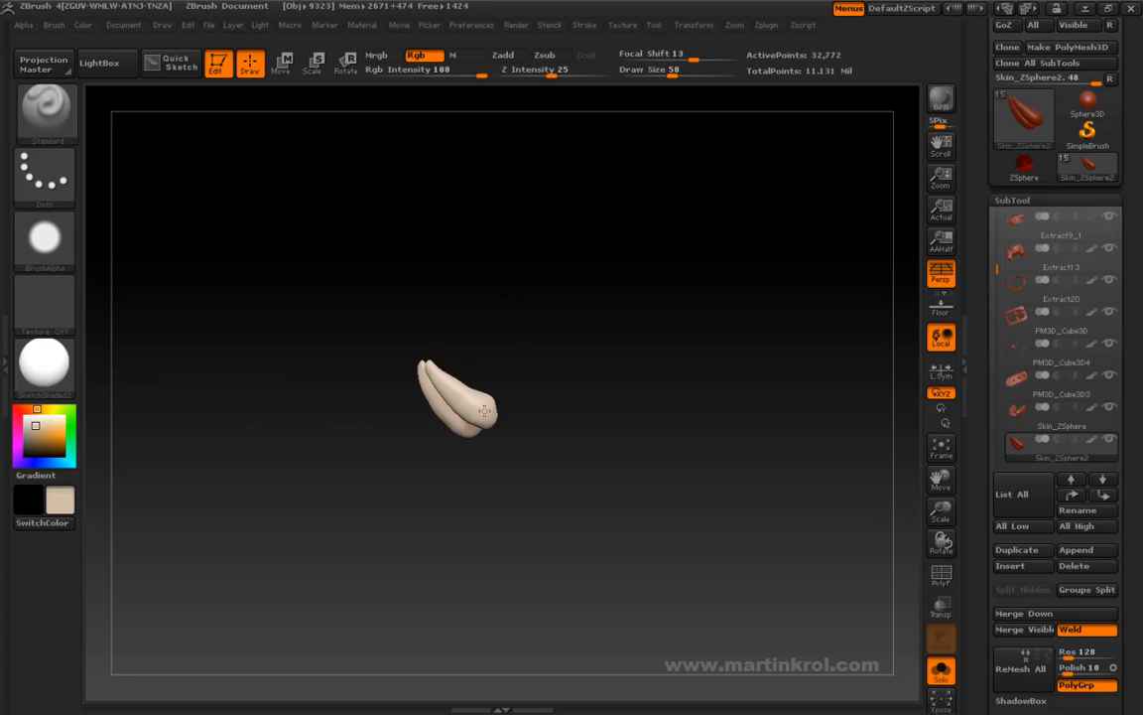
left_click_drag(494, 415, 434, 379)
left_click_drag(581, 314, 426, 311)
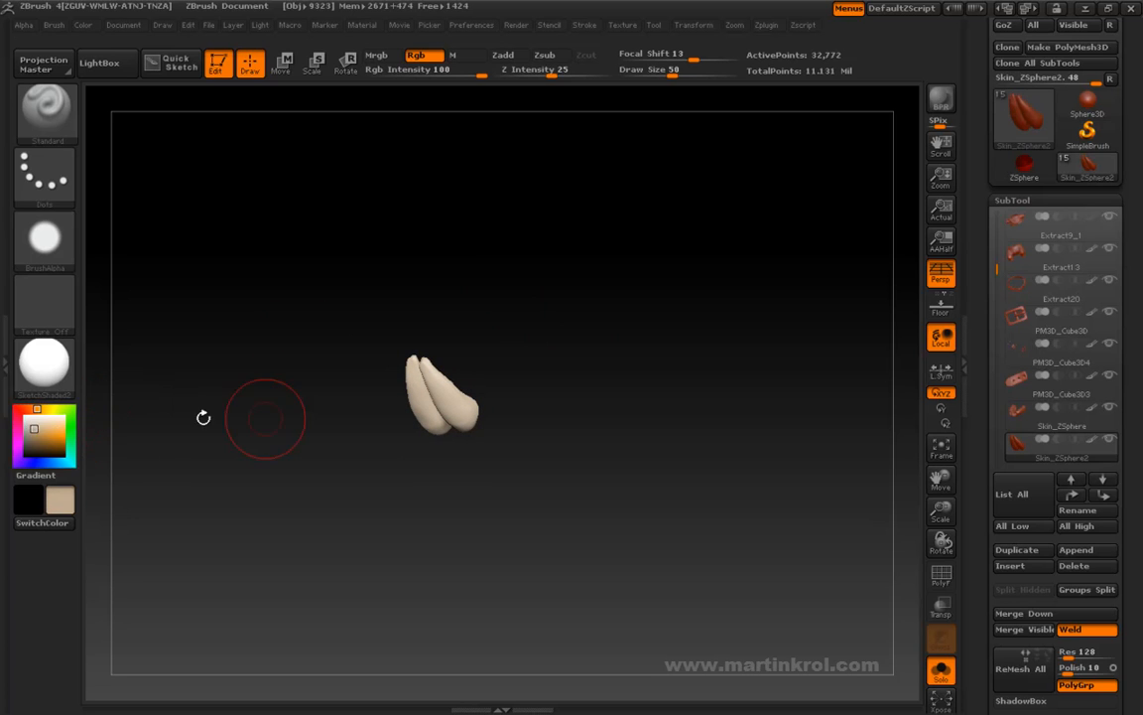
left_click_drag(467, 416, 577, 355)
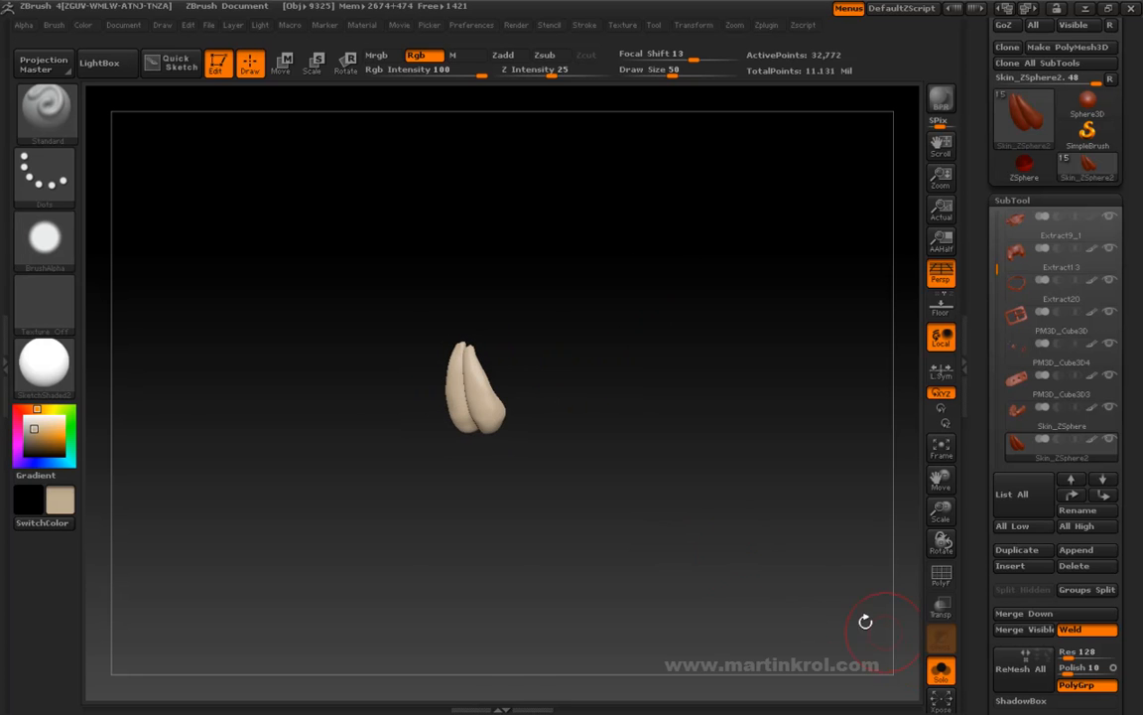
Bring back the rest of the model and try lighter beige tones on the lower front teeth
left_click(944, 674)
left_click_drag(220, 483, 301, 343)
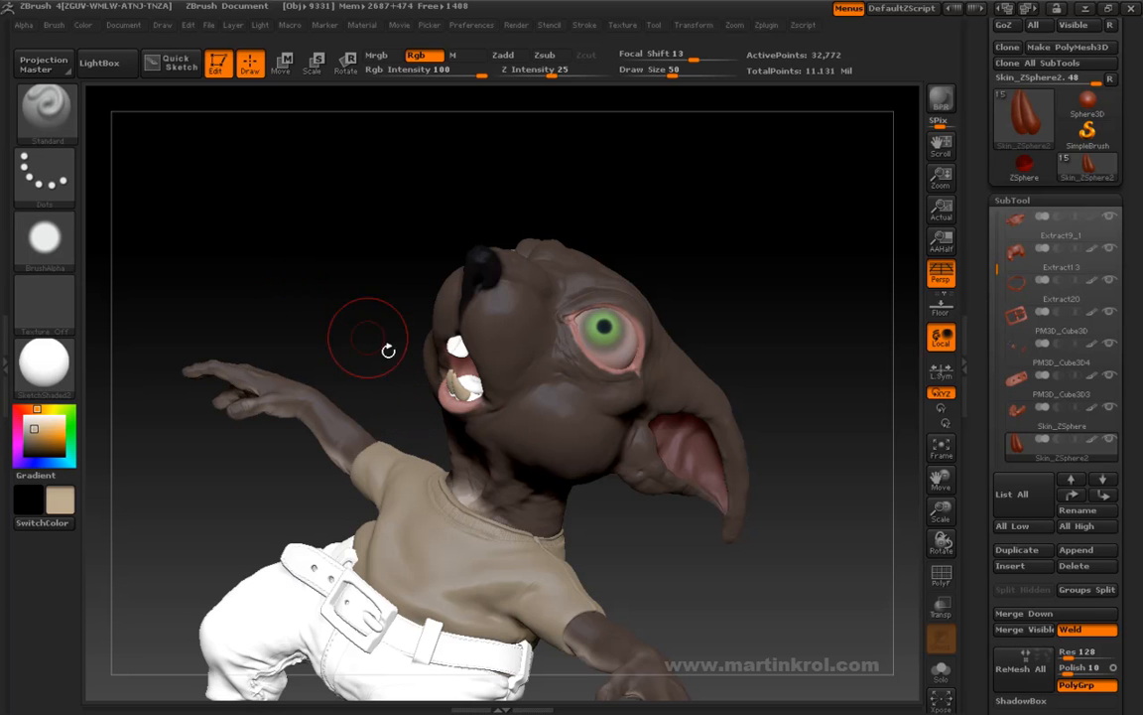
left_click_drag(331, 304, 109, 429)
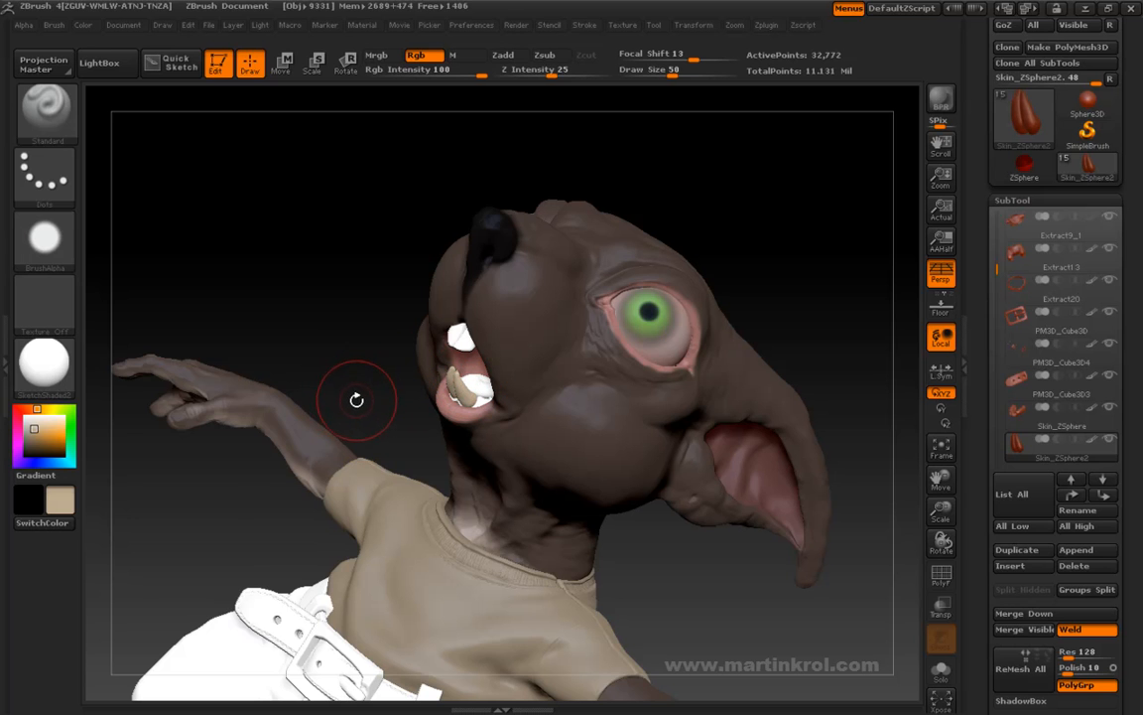
key("space")
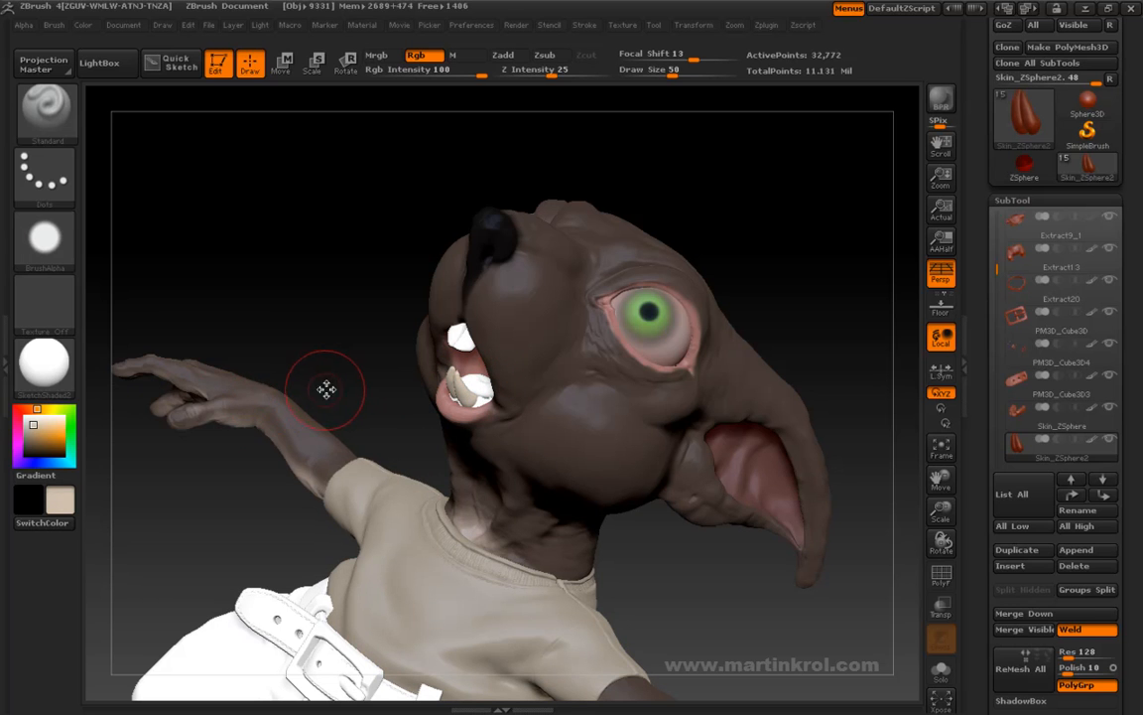
key("space")
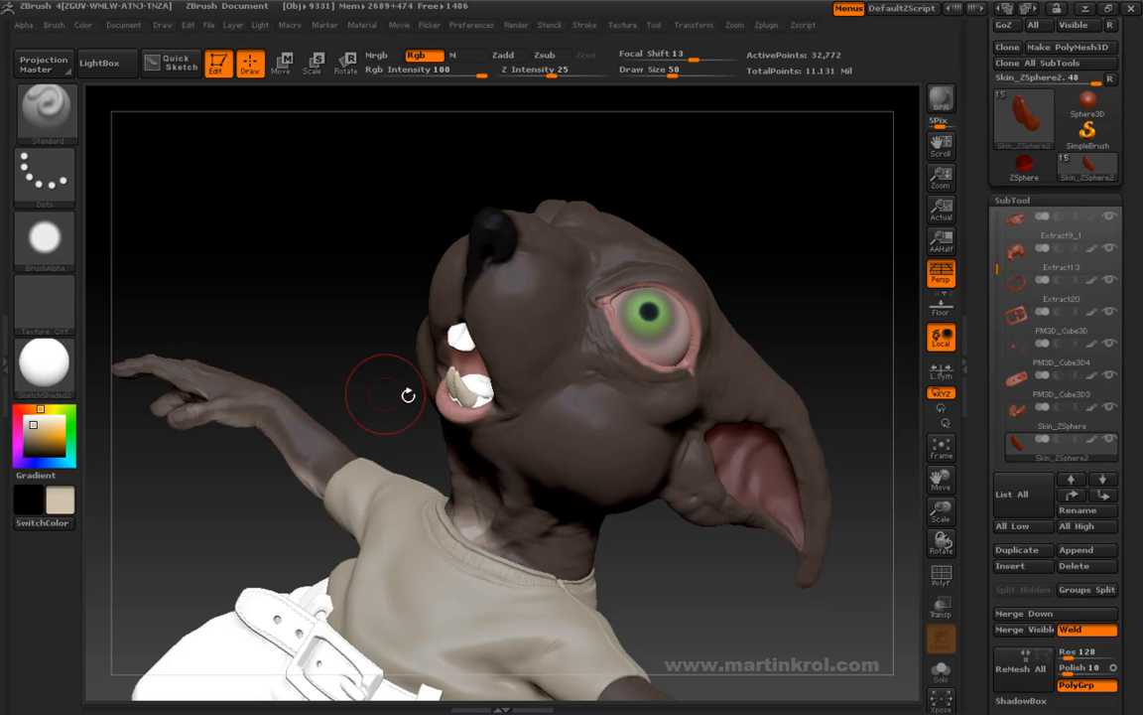
key("space")
left_click(119, 395)
left_click(103, 428)
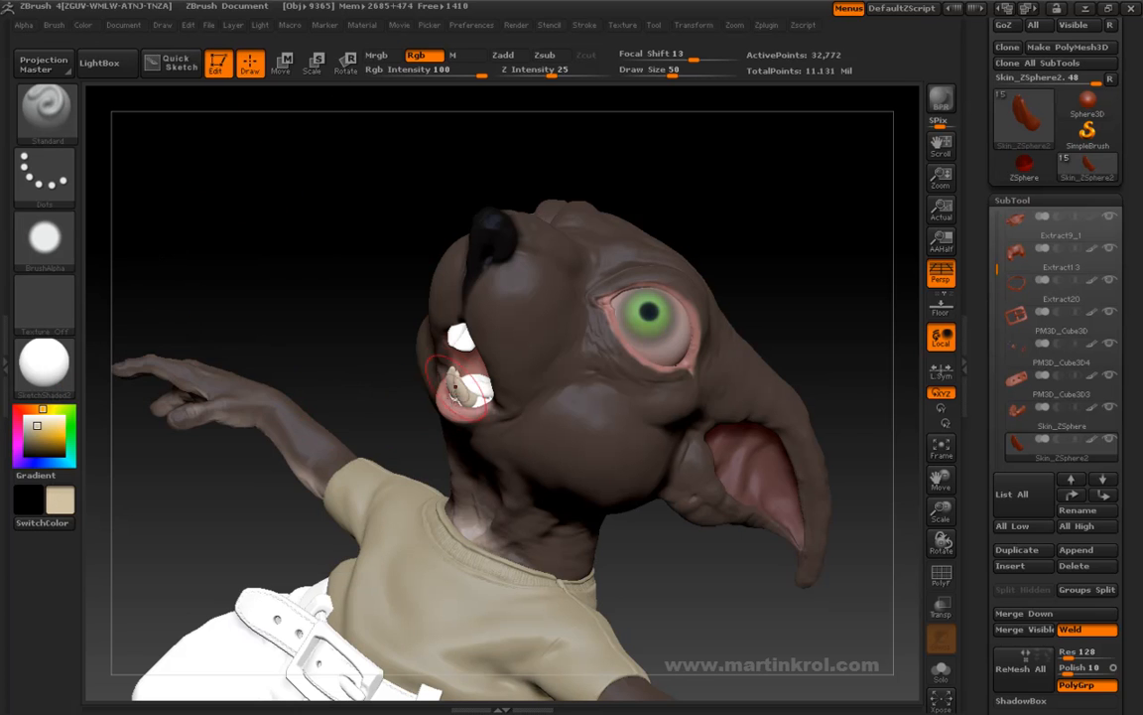
Select the upper front teeth, show them alone, and paint them with the light beige
left_click_drag(336, 321, 324, 349)
left_click(462, 336, "alt")
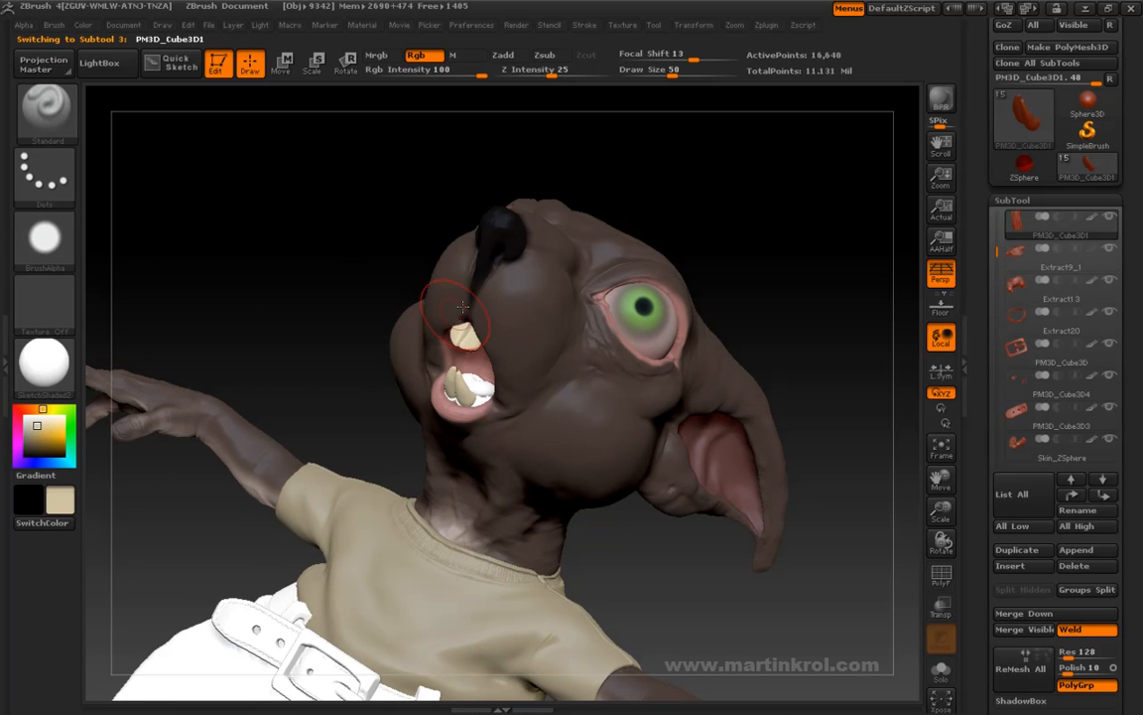
left_click(938, 671)
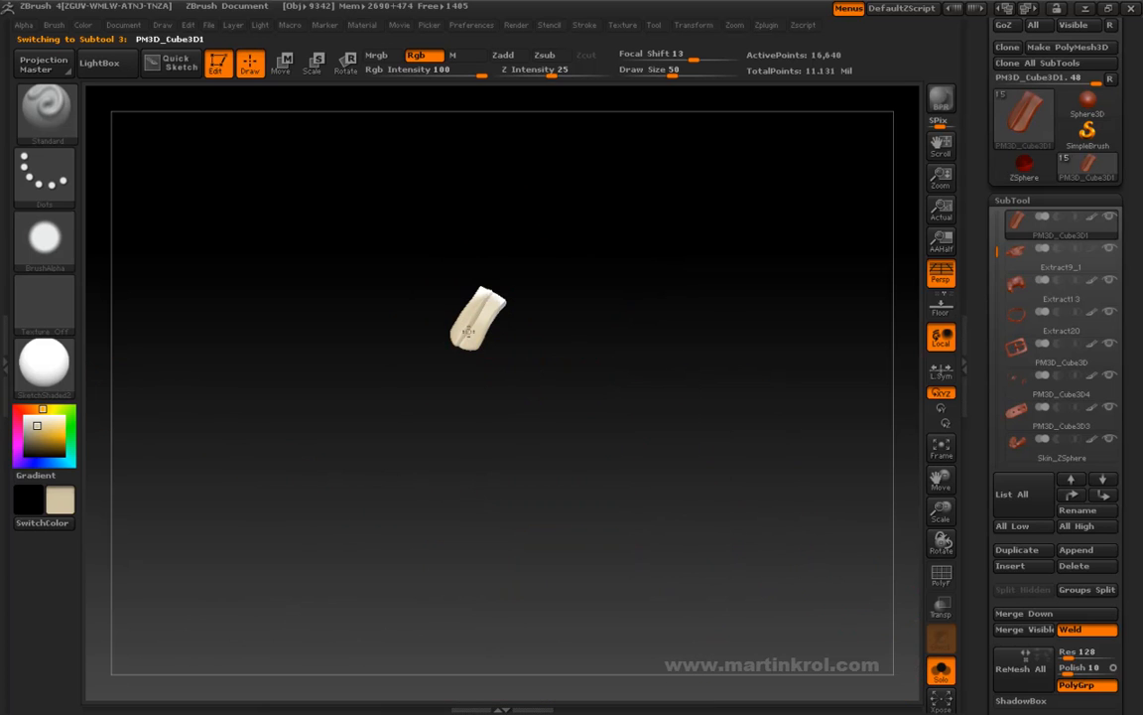
left_click_drag(427, 342, 508, 284)
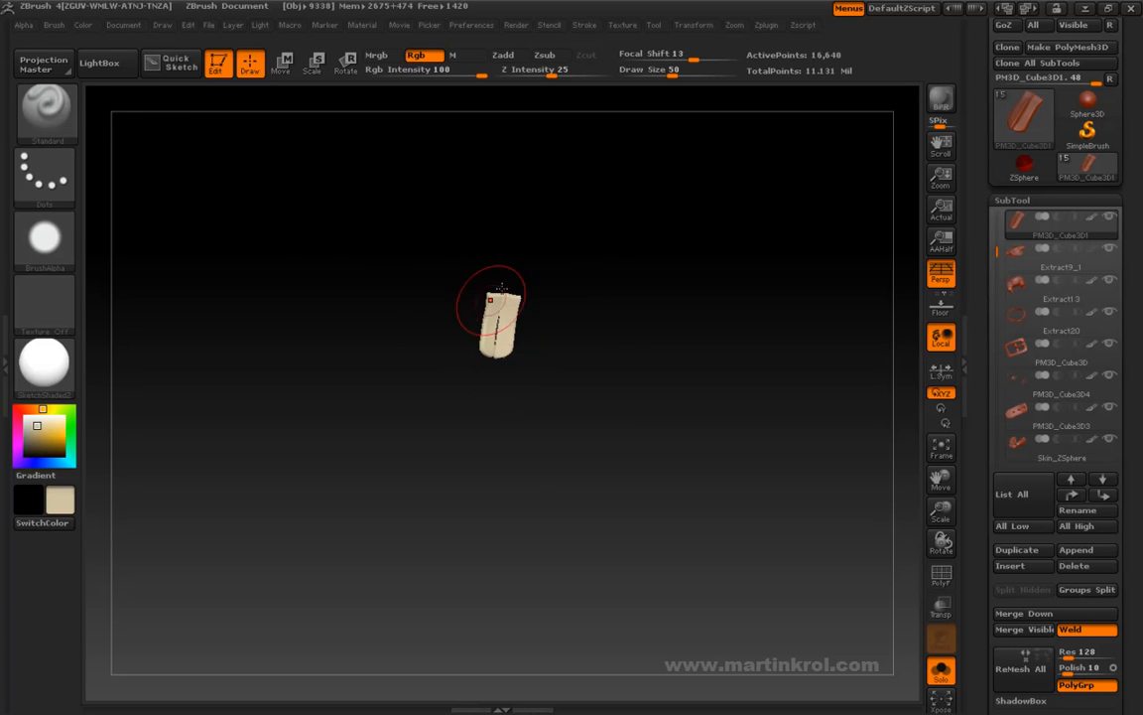
Go to the brush's BackfaceMask option, raise the Draw Size to 76, and finish covering the upper front teeth in beige
left_click(53, 25)
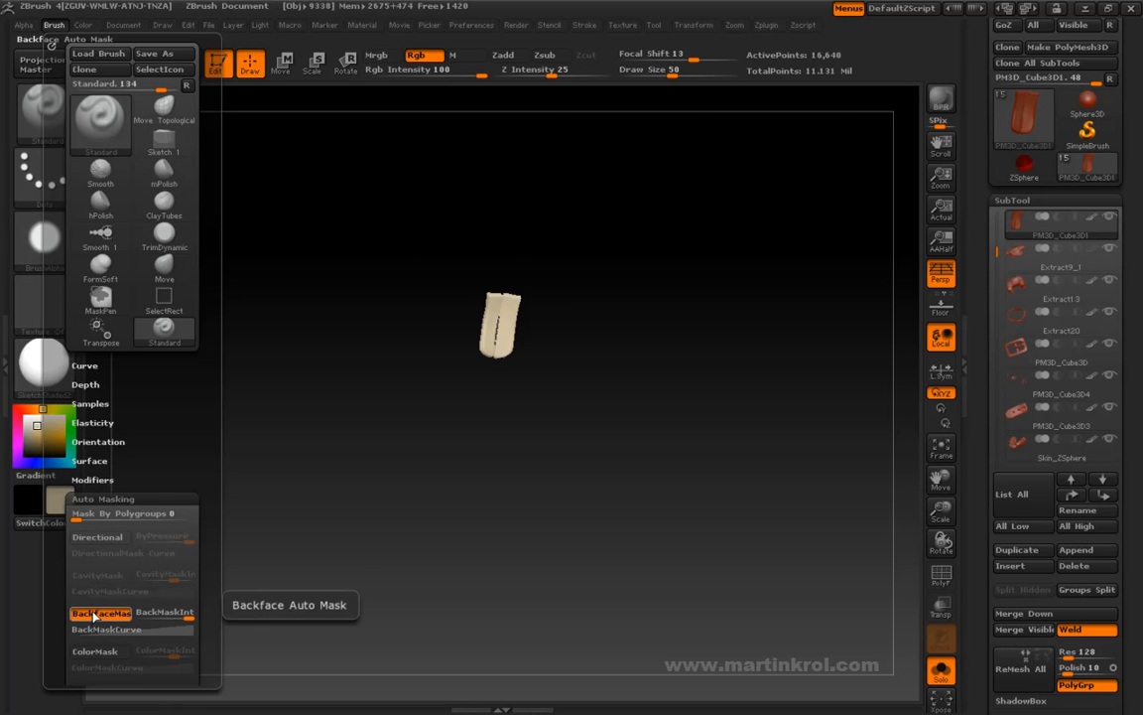
mouse_move(481, 373)
left_mouse_down()
mouse_move(612, 340)
mouse_move(490, 265)
mouse_move(569, 335)
mouse_move(598, 326)
left_mouse_up()
key("space")
mouse_move(499, 288)
left_mouse_down()
mouse_move(504, 308)
mouse_move(508, 287)
mouse_move(512, 302)
left_mouse_up()
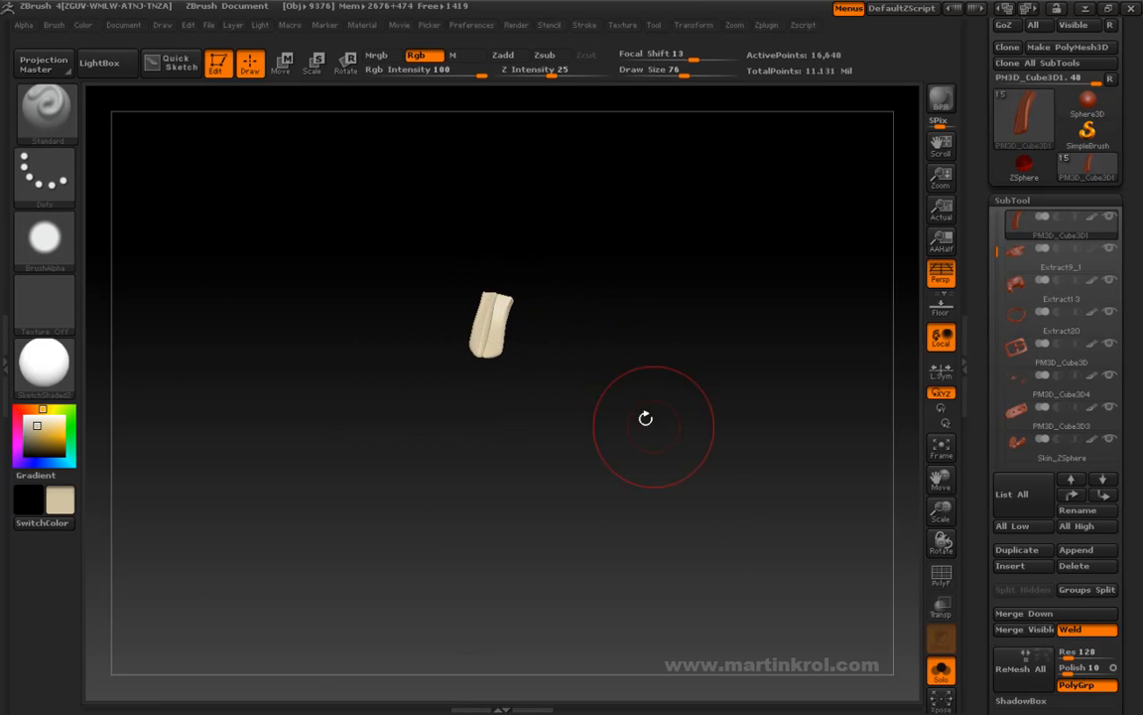
Bring back the rest of the model and select the Skin_ZSphere5 subtool
left_click(941, 670)
left_click_drag(346, 393, 694, 421)
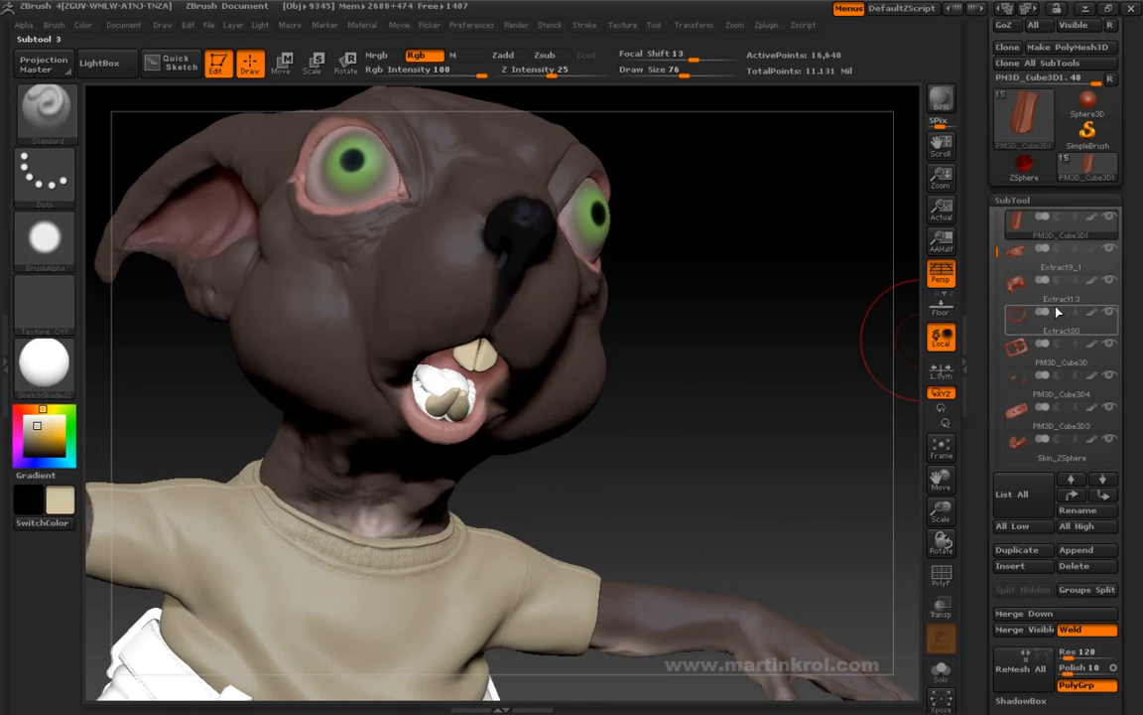
left_click_drag(998, 251, 997, 318)
mouse_move(1021, 390)
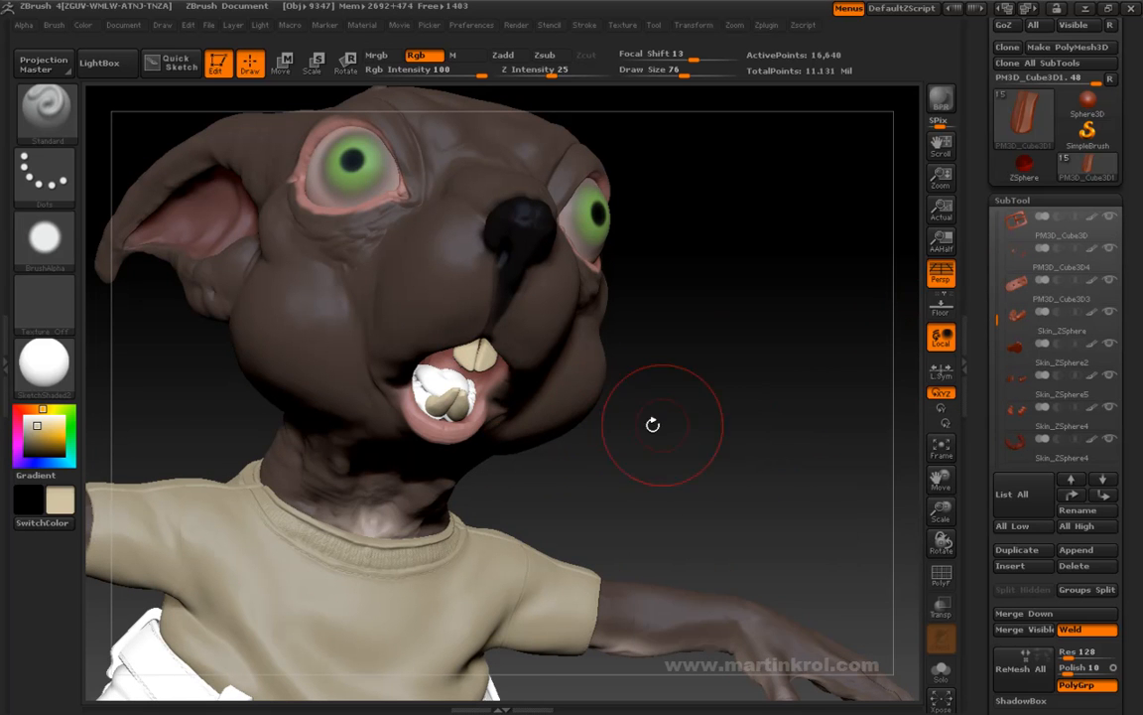
left_click_drag(612, 420, 674, 417)
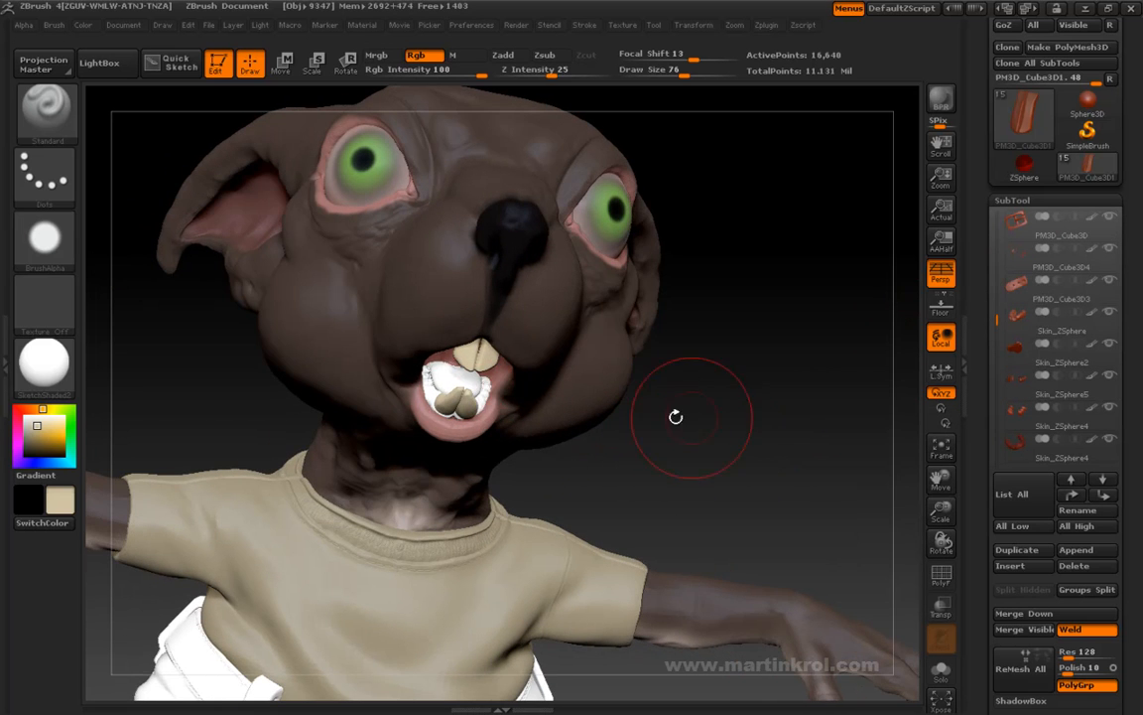
left_click(1020, 383)
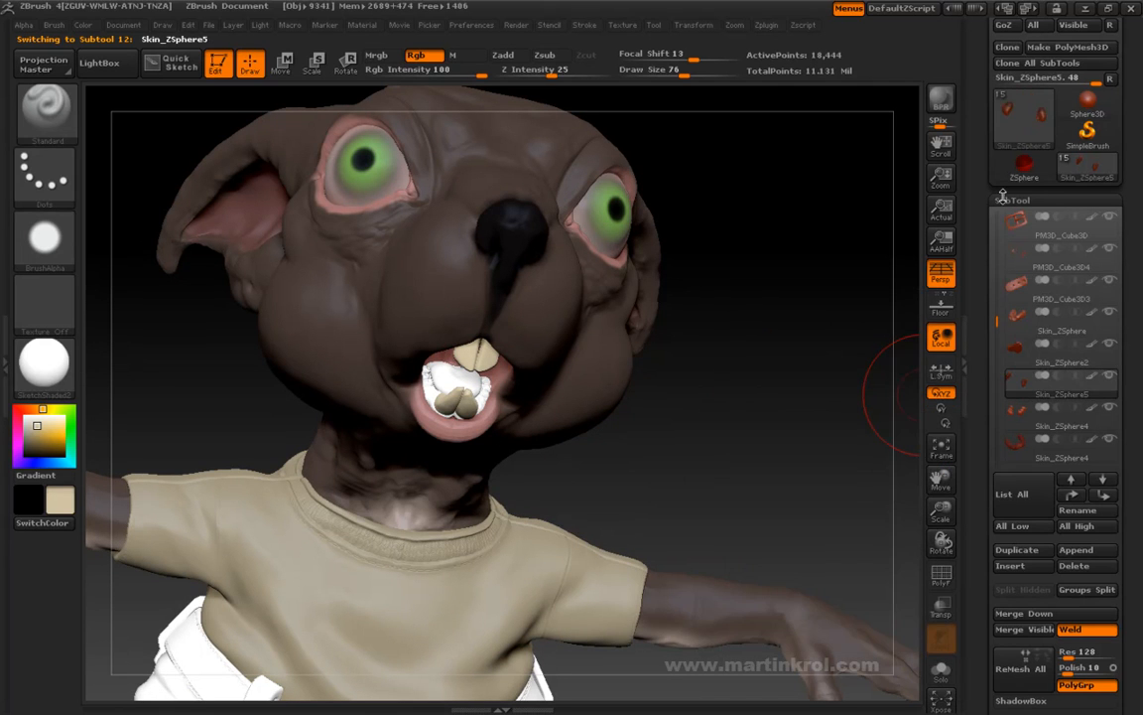
Paint the back teeth of the selected Skin_ZSphere5 subtool inside the mouth with the light beige
left_click_drag(983, 144, 985, 269)
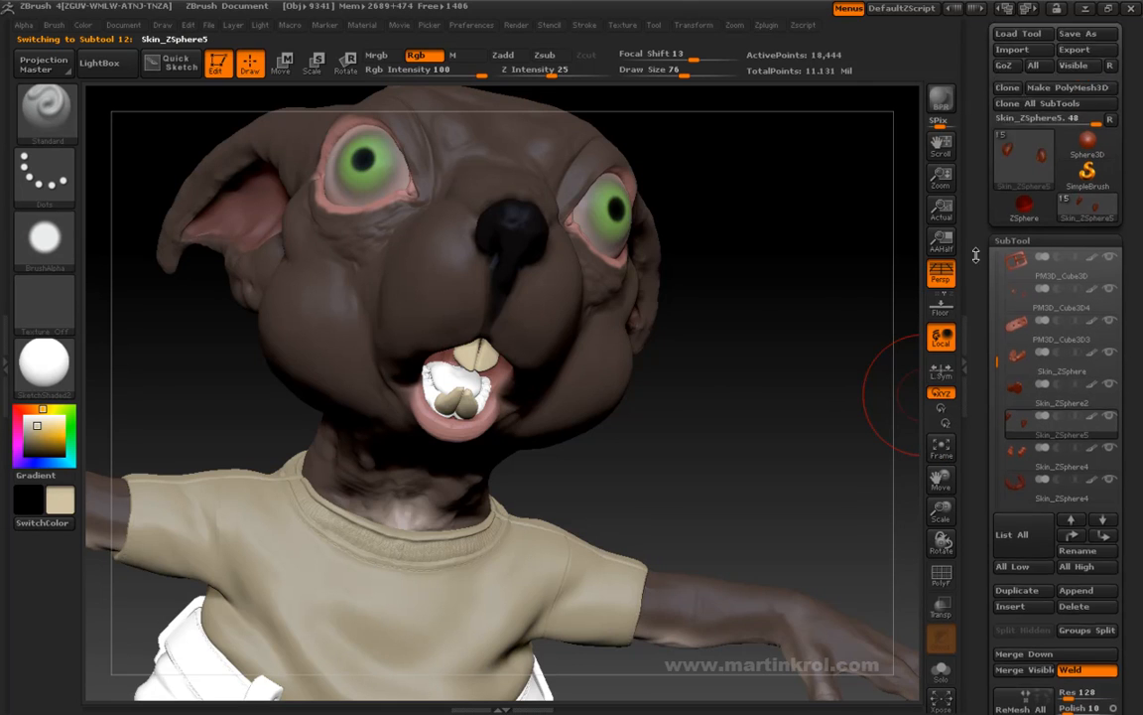
left_click_drag(682, 401, 528, 383)
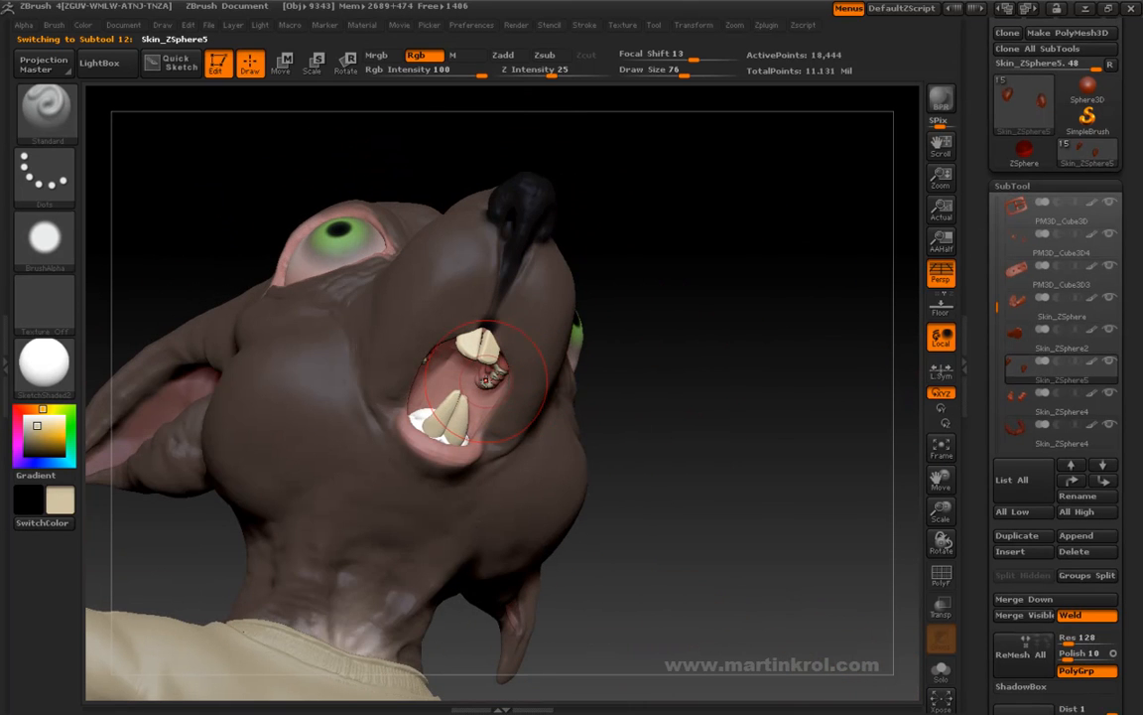
left_click_drag(680, 331, 442, 365)
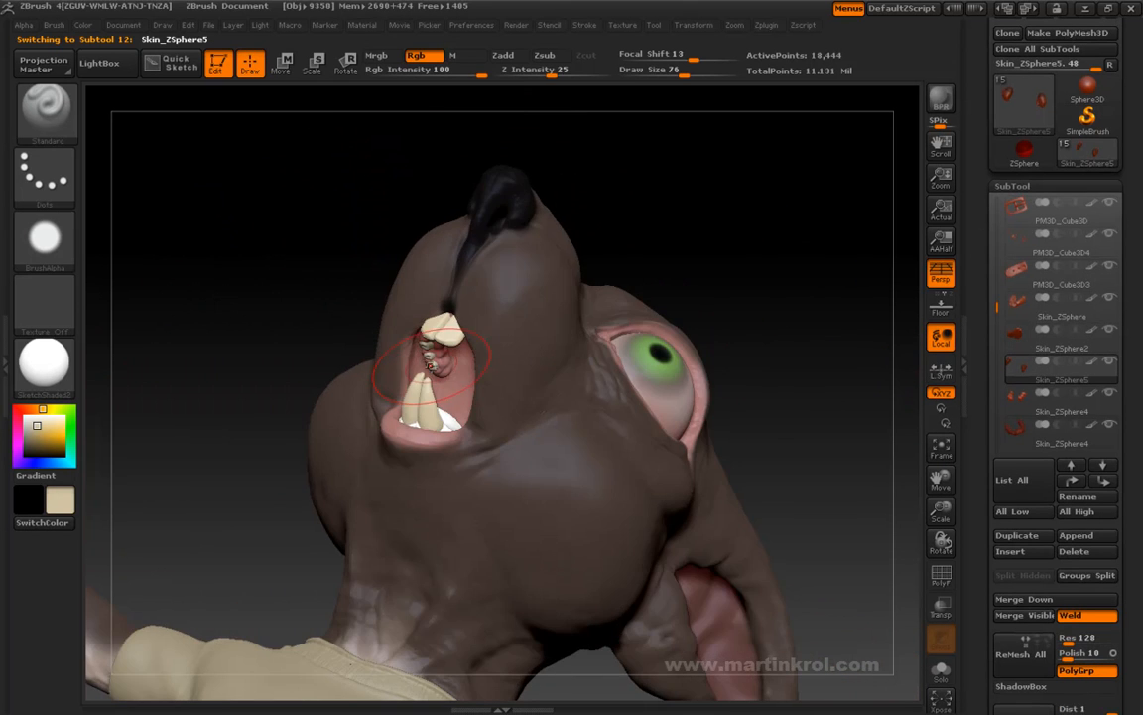
left_click_drag(301, 300, 312, 377)
Select the Skin_ZSphere4 subtool with the lower back teeth and paint those teeth light beige
left_click(1021, 397)
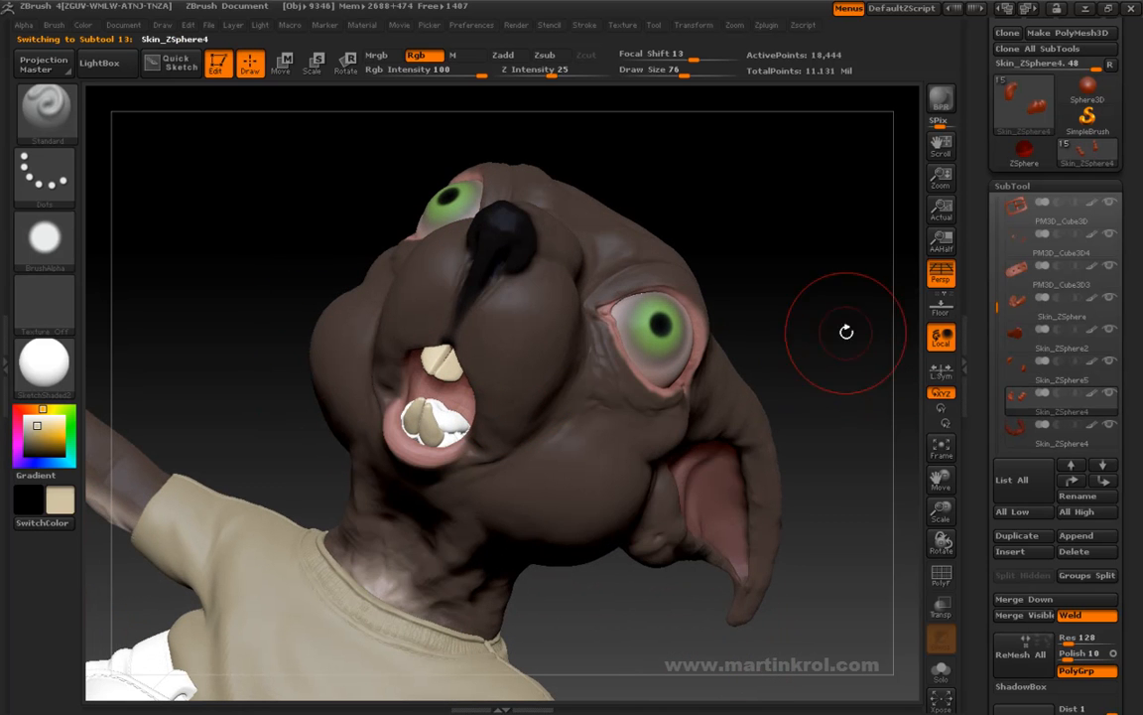
left_click_drag(835, 335, 804, 335)
mouse_move(354, 370)
left_mouse_down()
mouse_move(419, 392)
mouse_move(409, 383)
mouse_move(441, 428)
left_mouse_up()
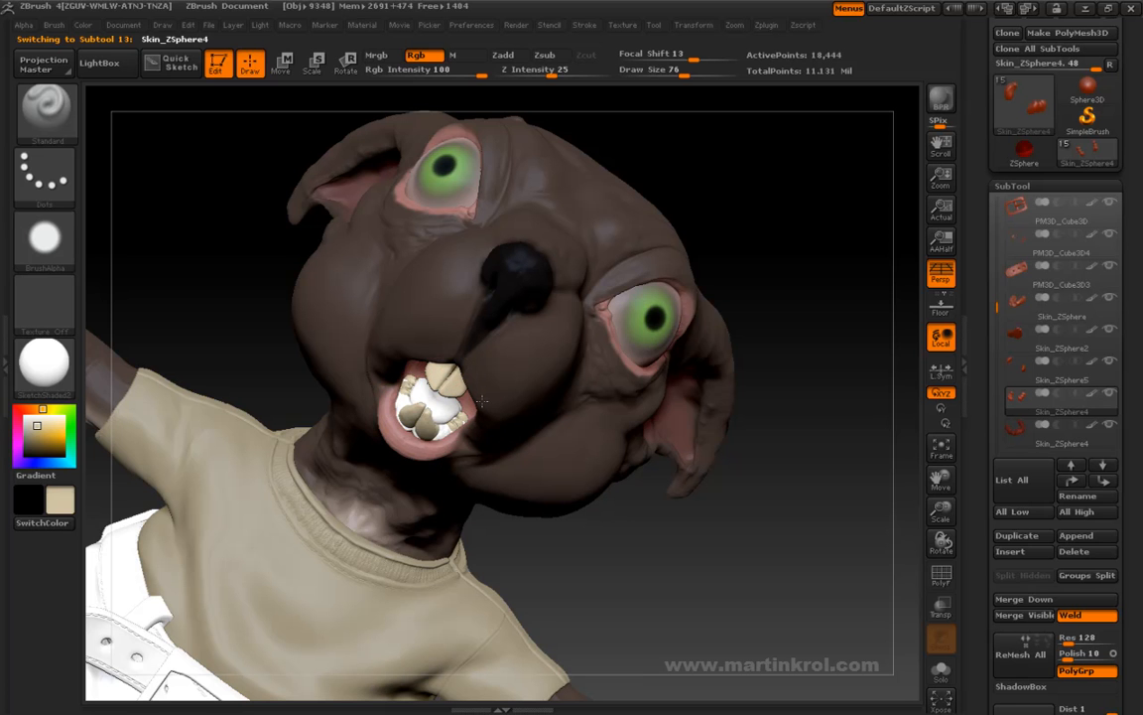
Select the upper gum subtool Skin_ZSphere4, sample the pink from the mouth, and paint the gum with it
left_click(1018, 434)
left_click_drag(760, 422, 714, 437)
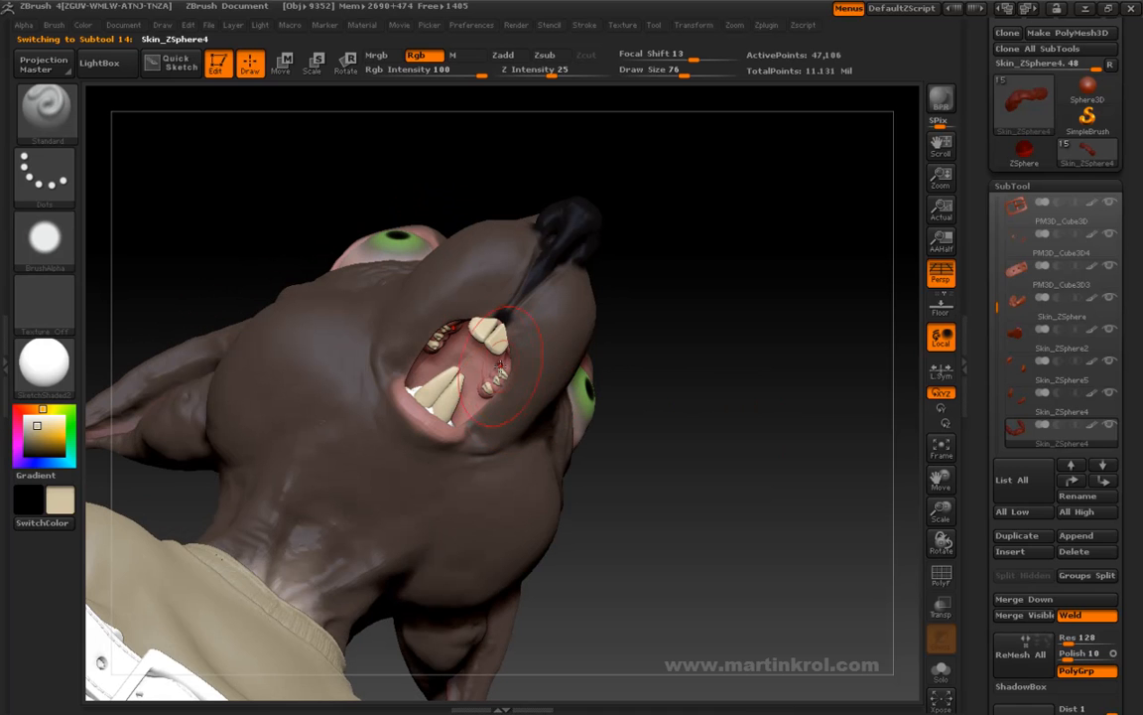
key("c")
left_click_drag(722, 310, 610, 367)
left_click_drag(831, 323, 843, 344)
Select the lower gum subtool Skin_ZSphere, paint it pink, and check it alone before bringing back the rest of the model
left_click(1060, 303)
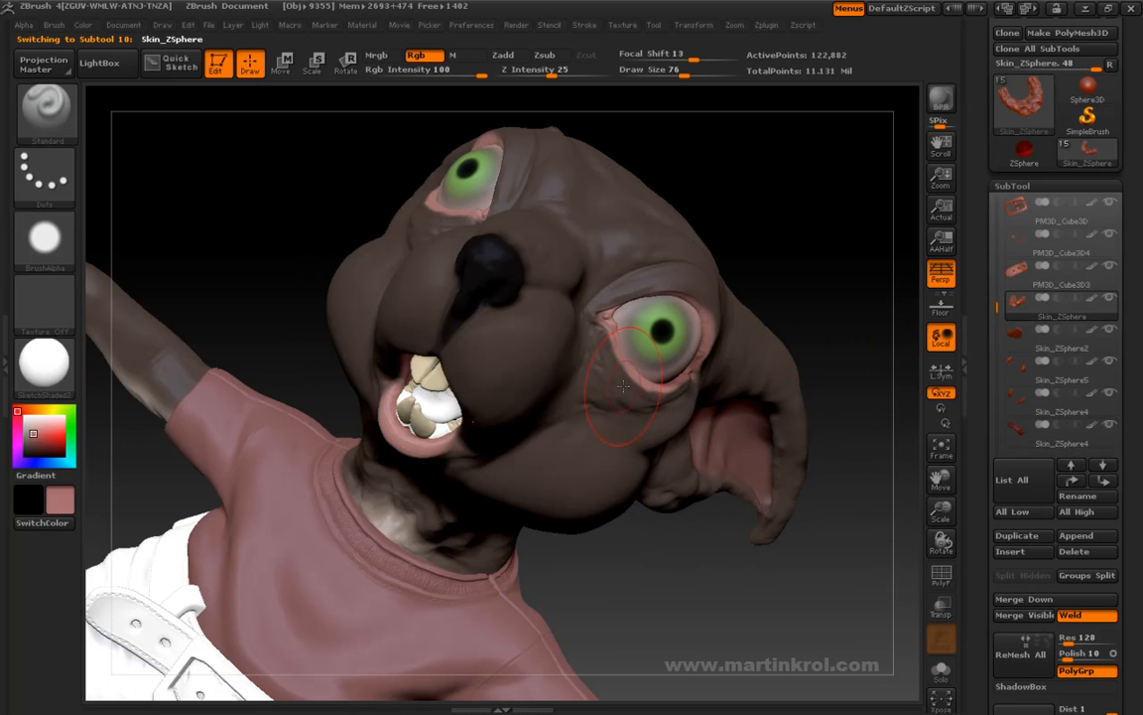
left_click_drag(306, 369, 445, 447)
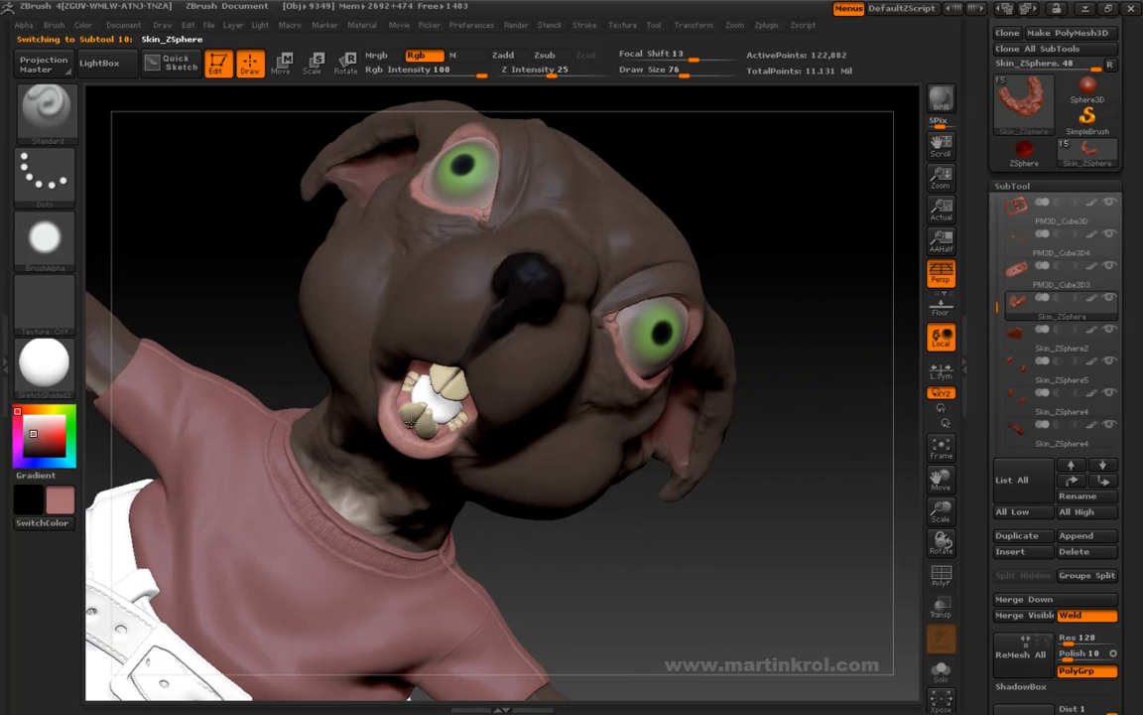
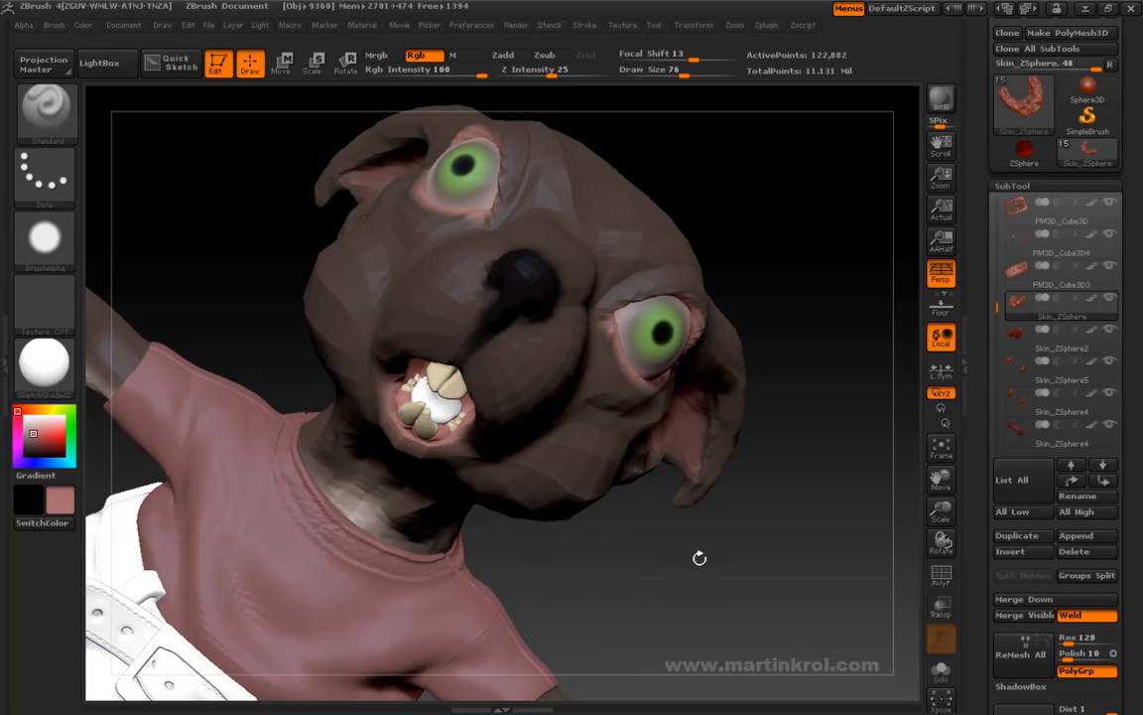
left_click(941, 669)
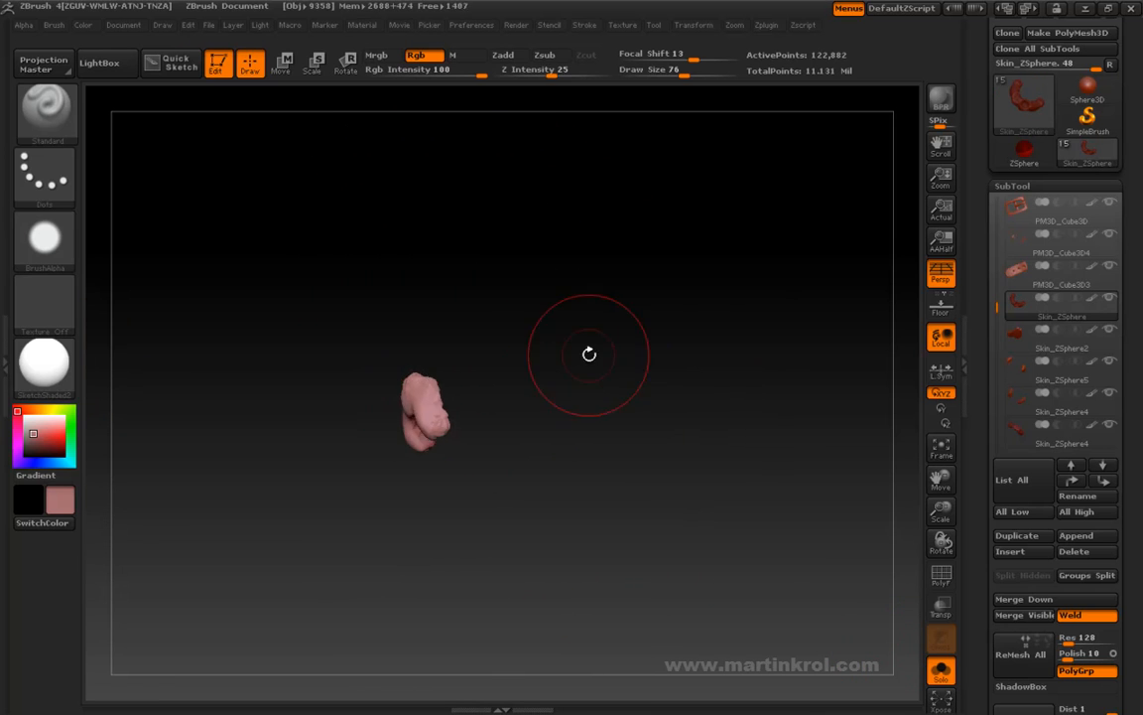
left_click(939, 670)
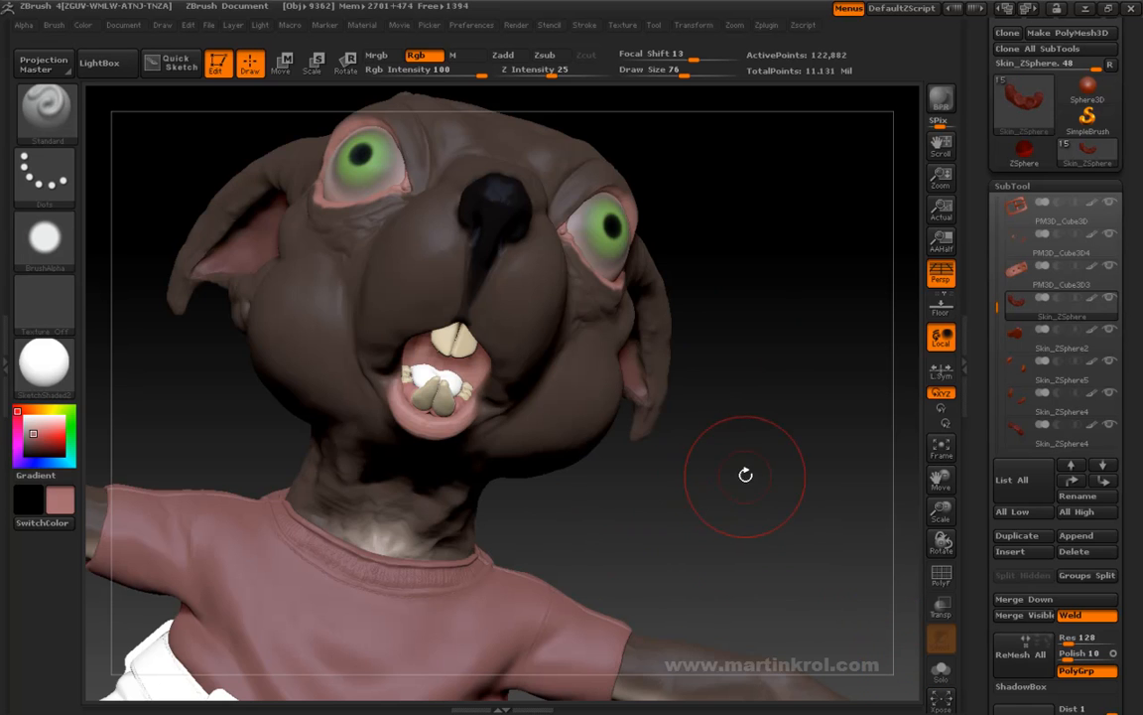
left_click_drag(730, 477, 622, 484)
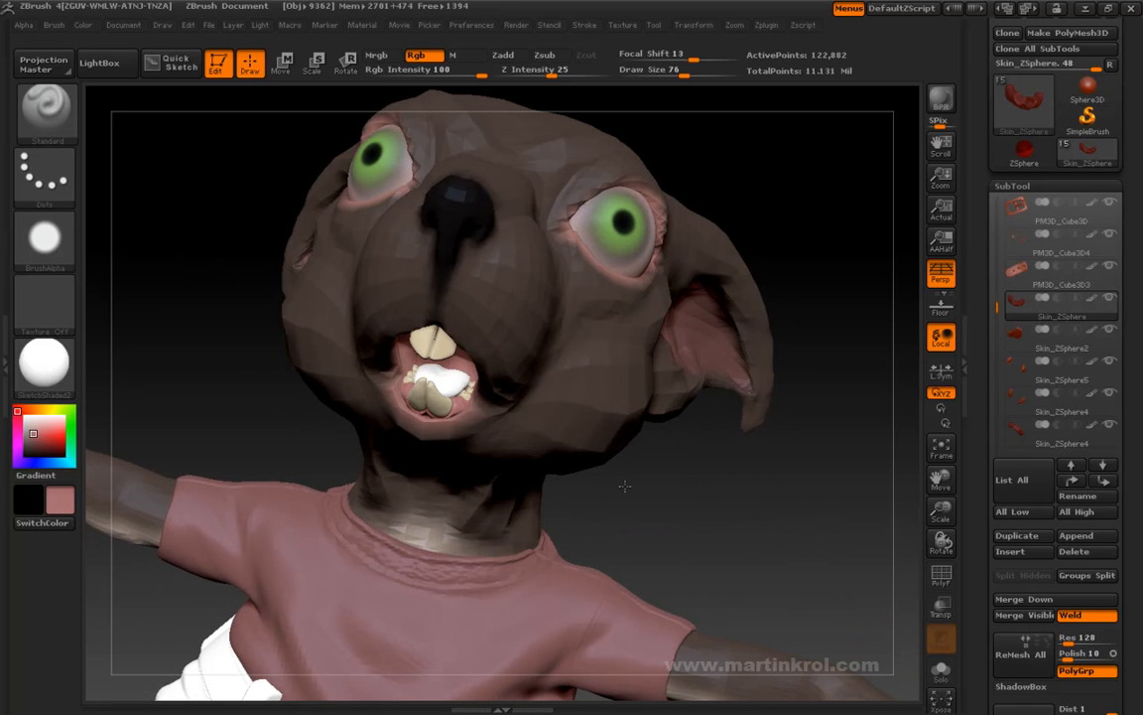
Select the tongue, paint it pink while it is shown alone, and bring back the rest of the model
left_click(467, 382, "alt")
key("f")
mouse_move(645, 260)
left_mouse_down("alt")
mouse_move(637, 282)
mouse_move(748, 352)
mouse_move(723, 472)
mouse_move(479, 338)
left_mouse_up("alt")
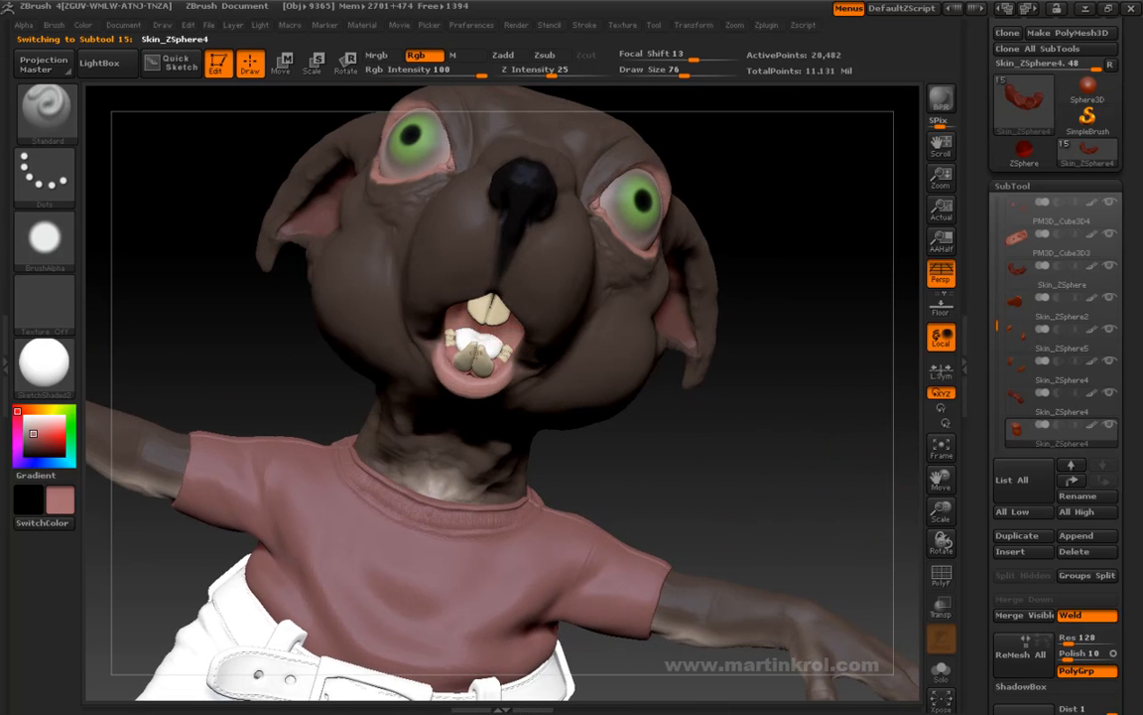
left_click_drag(643, 423, 658, 242)
left_click(941, 671)
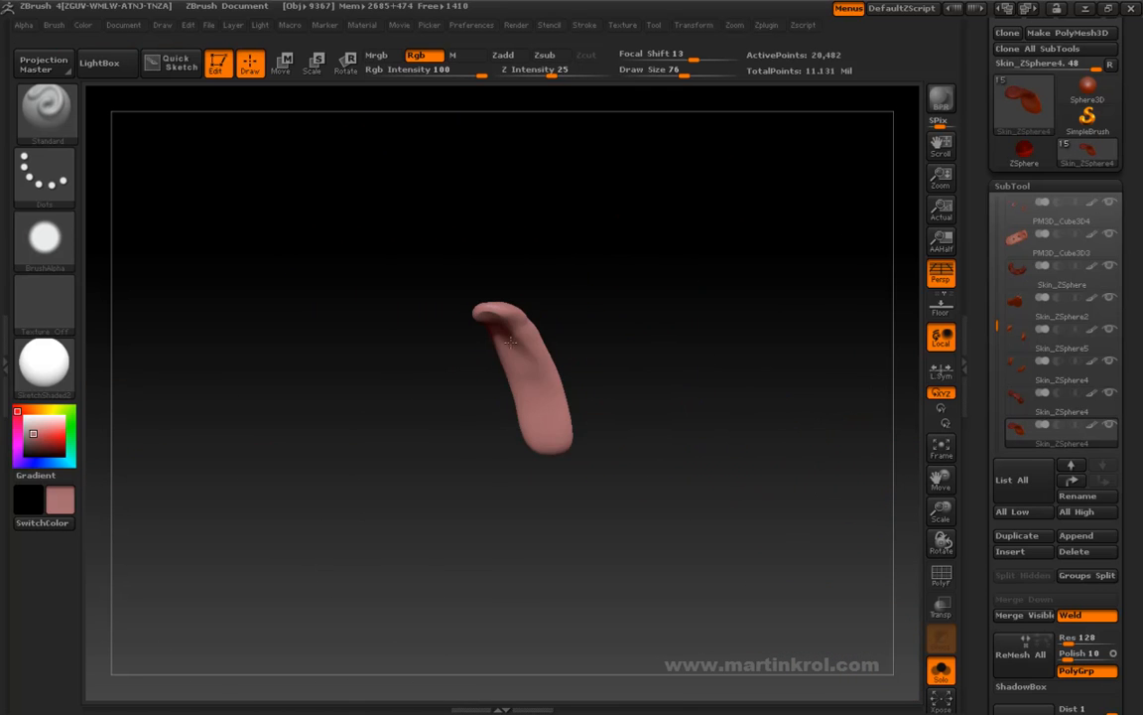
left_click_drag(587, 301, 739, 510)
left_click(941, 671)
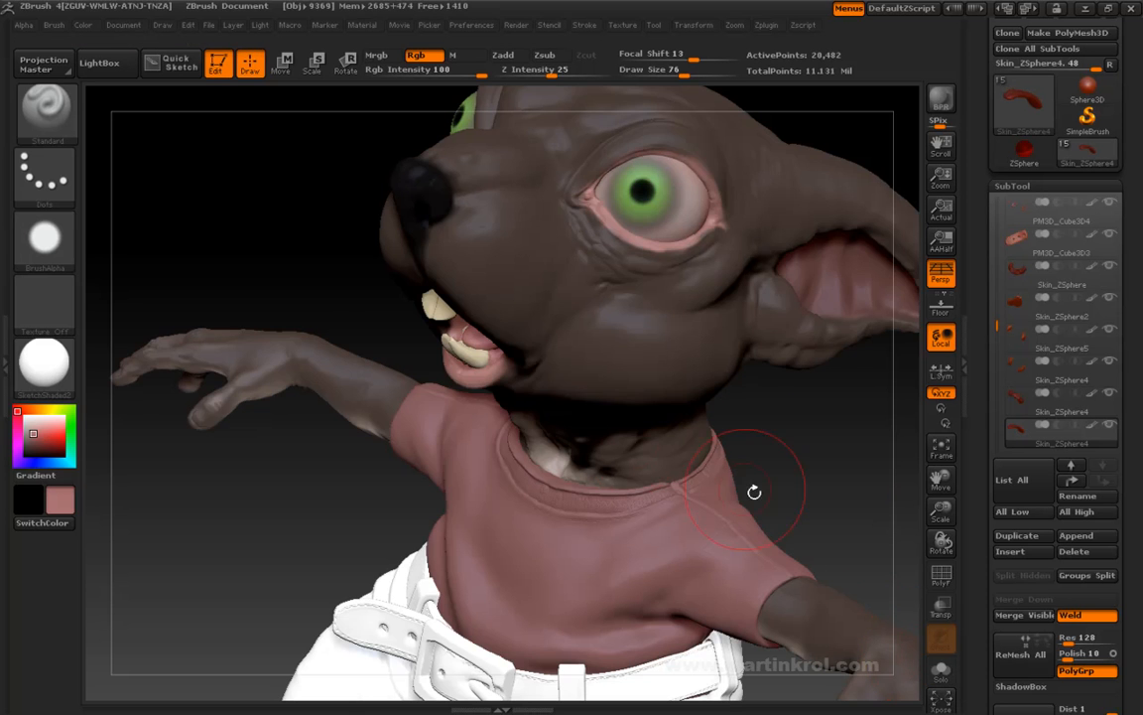
Select the belt subtool Extract20, choose a dull brown, and paint the belt around the mouse's waist
left_click_drag(274, 520, 260, 387, "alt")
left_click_drag(288, 303, 477, 203)
mouse_move(684, 318)
left_mouse_down()
mouse_move(805, 332)
mouse_move(781, 296)
mouse_move(740, 309)
left_mouse_up()
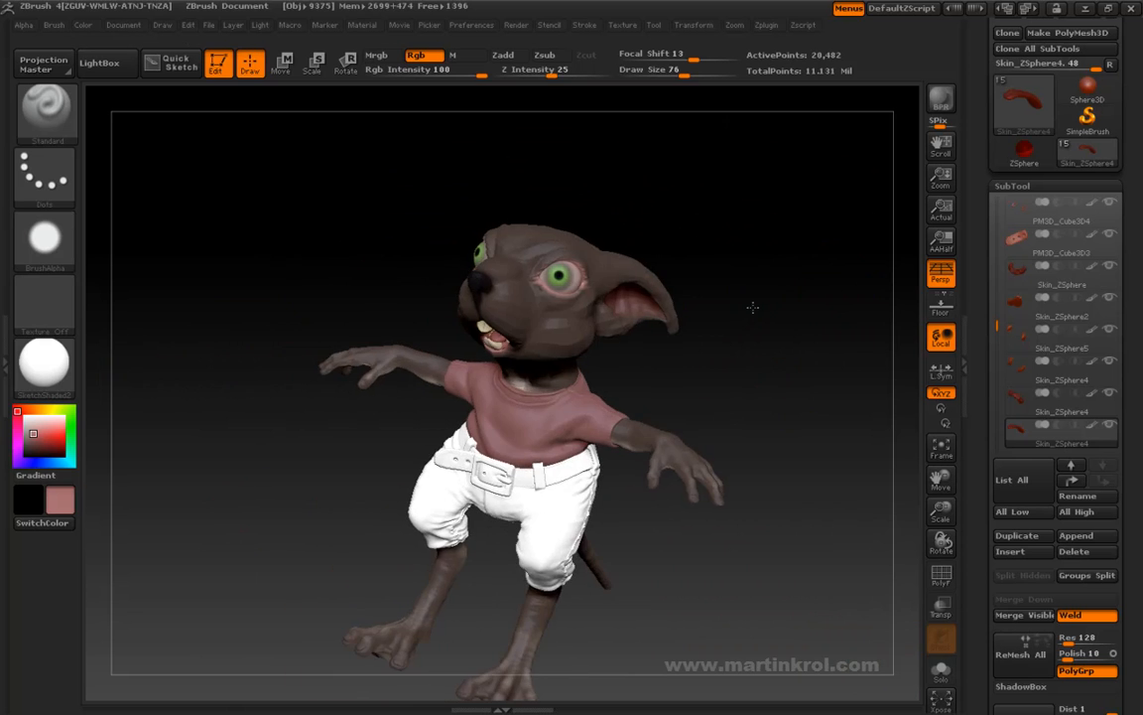
mouse_move(778, 362)
left_mouse_down("shift")
mouse_move(773, 259)
mouse_move(804, 311)
mouse_move(803, 352)
mouse_move(733, 294)
mouse_move(755, 317)
left_mouse_up("shift")
left_click(540, 429, "alt")
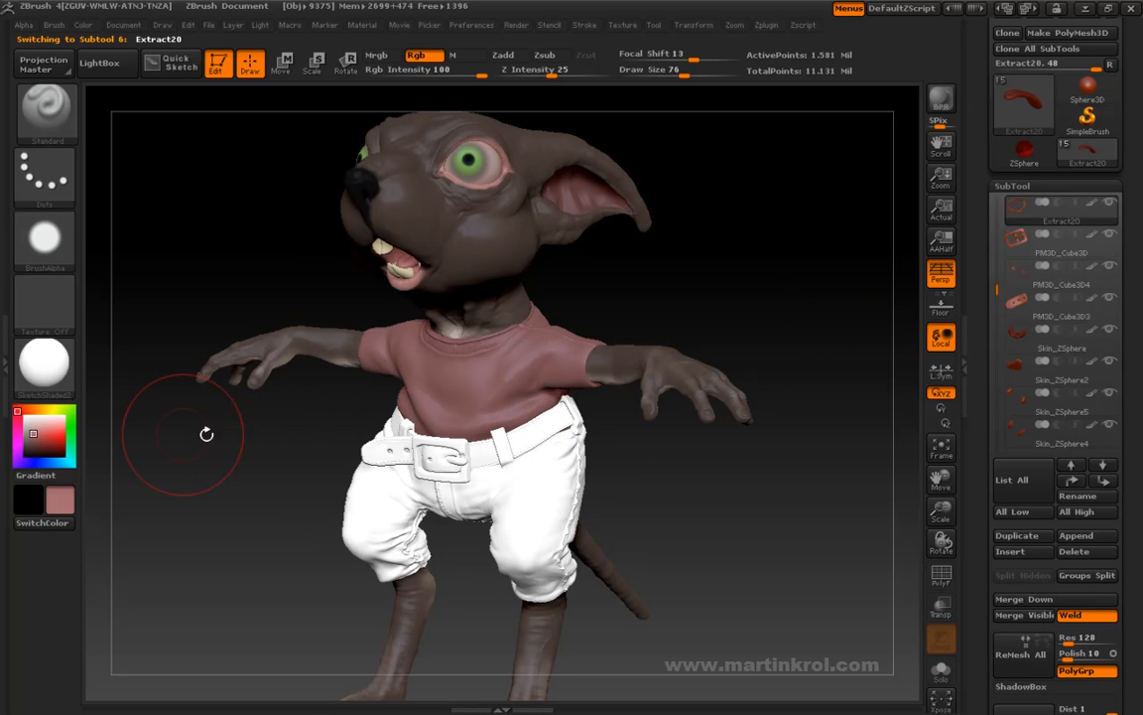
left_click(27, 444)
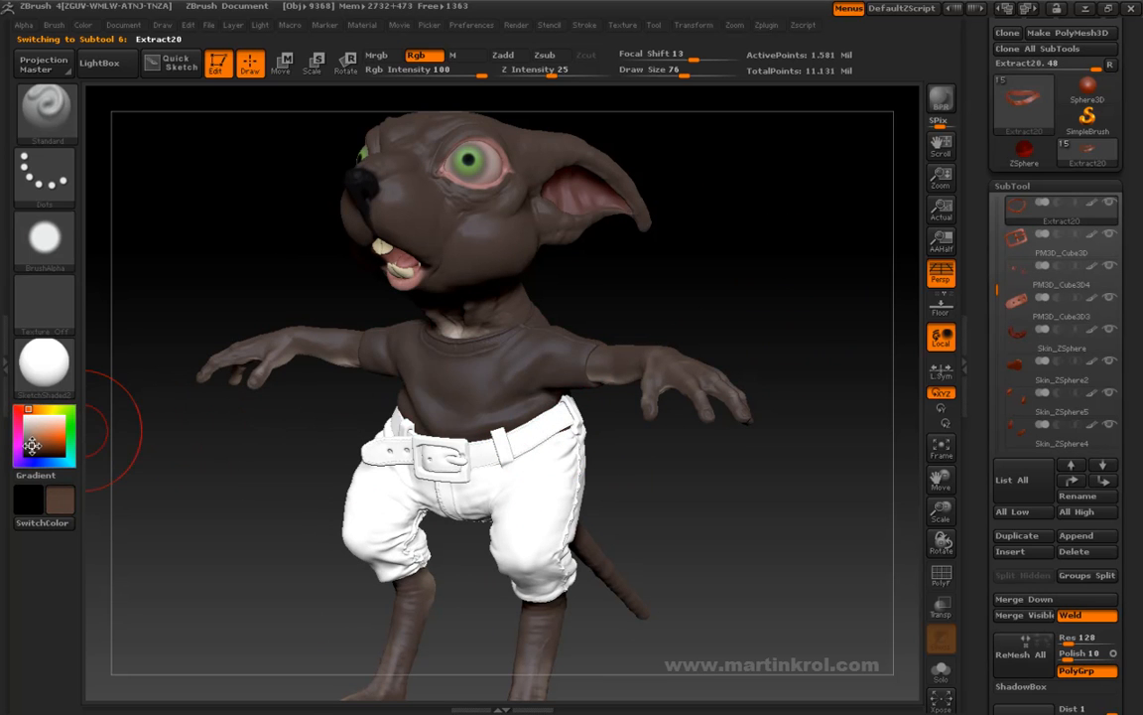
left_click_drag(549, 435, 407, 448)
mouse_move(727, 286)
left_mouse_down()
mouse_move(612, 417)
mouse_move(697, 379)
left_mouse_up()
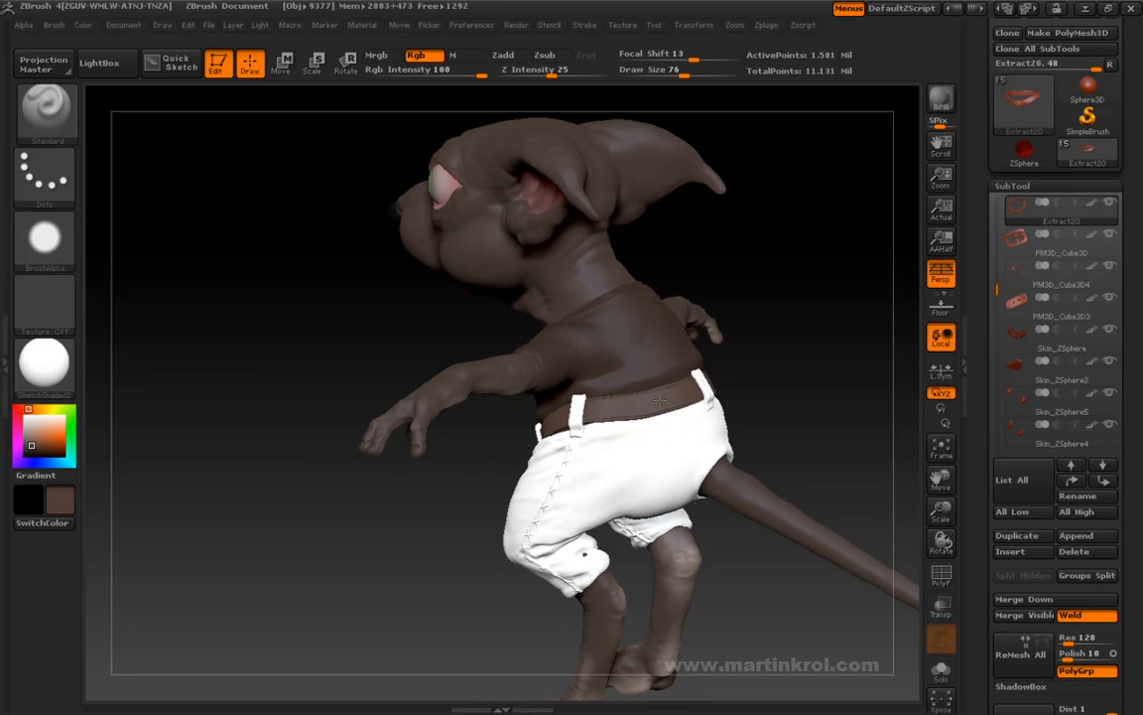
left_click_drag(815, 369, 730, 377)
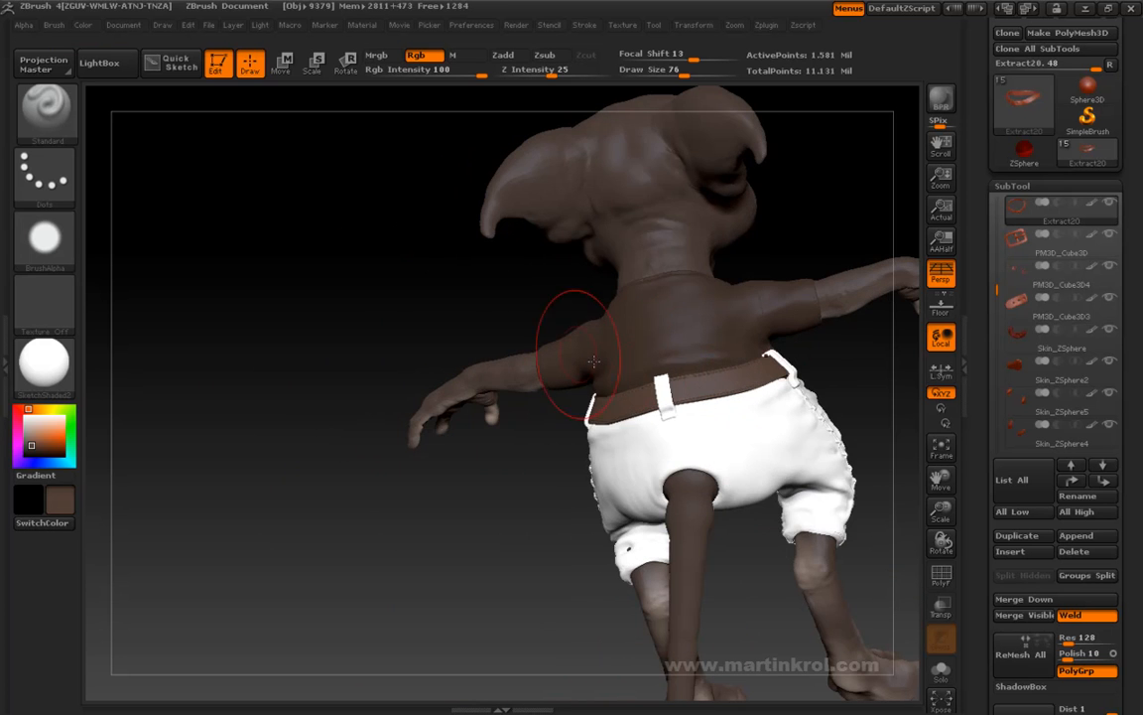
left_click_drag(412, 334, 707, 335)
left_click_drag(899, 439, 722, 469, "alt")
Show the belt alone and repaint it in a darker brown, going to the brush settings along the way
left_click(941, 671)
left_click_drag(760, 509, 780, 550)
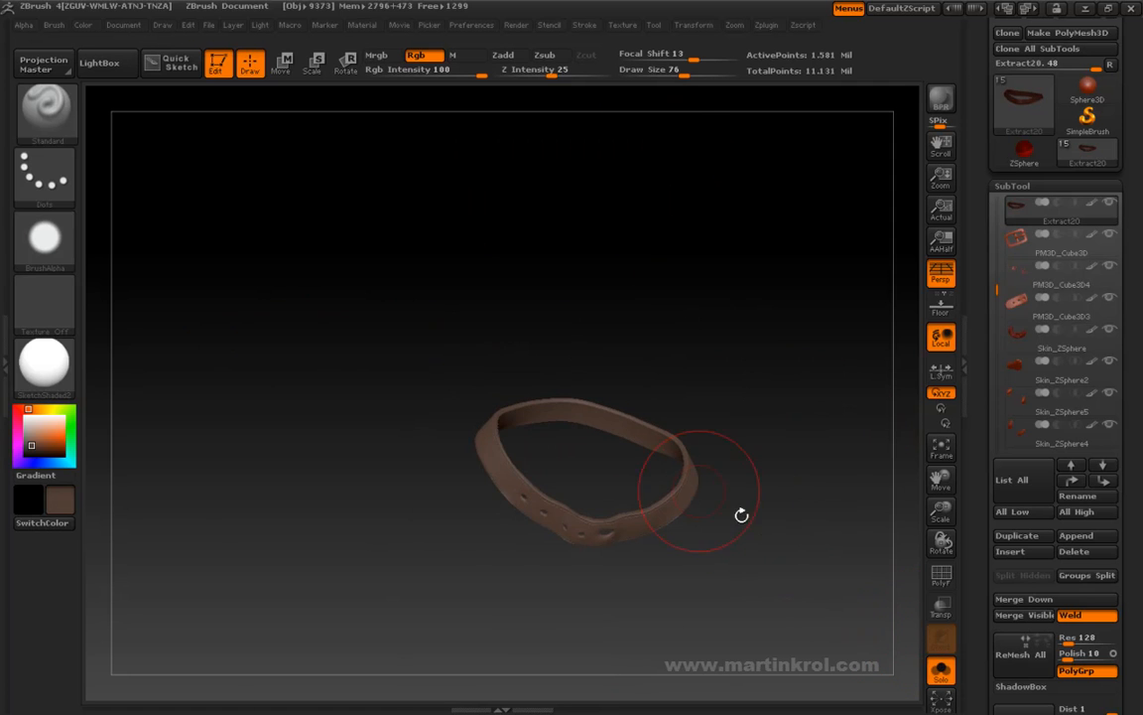
left_click_drag(465, 434, 764, 389)
mouse_move(693, 381)
left_mouse_down()
mouse_move(719, 326)
mouse_move(543, 245)
left_mouse_up()
left_click(54, 25)
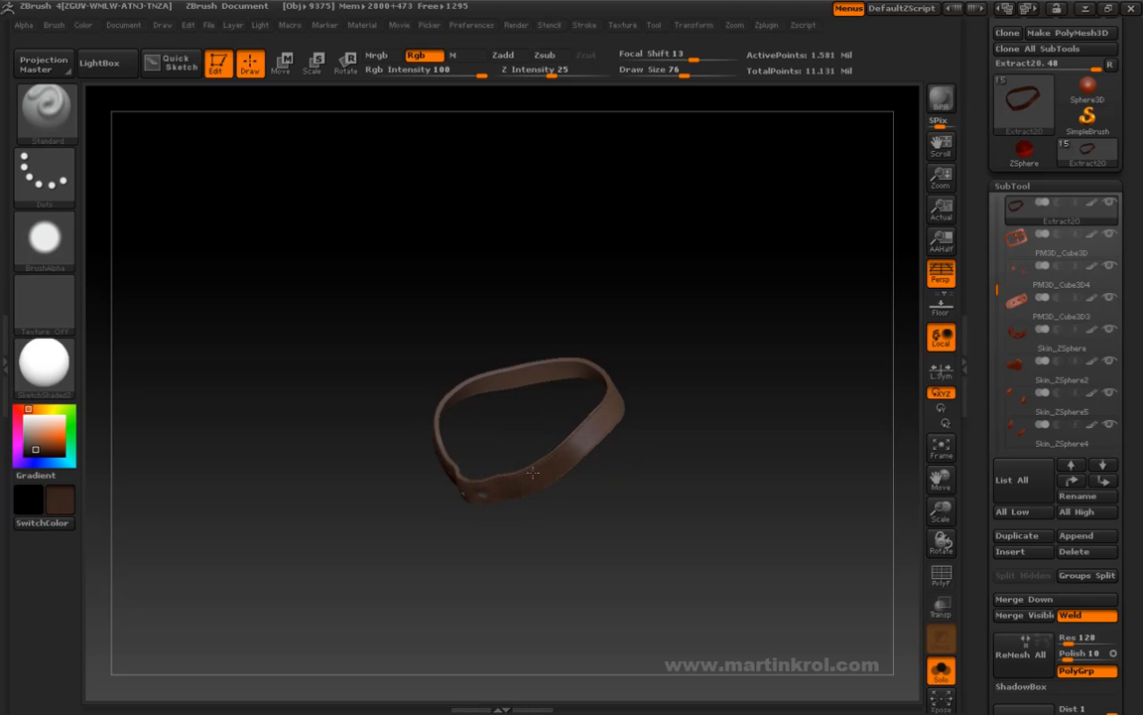
left_click_drag(730, 356, 743, 442)
left_click_drag(751, 396, 705, 390)
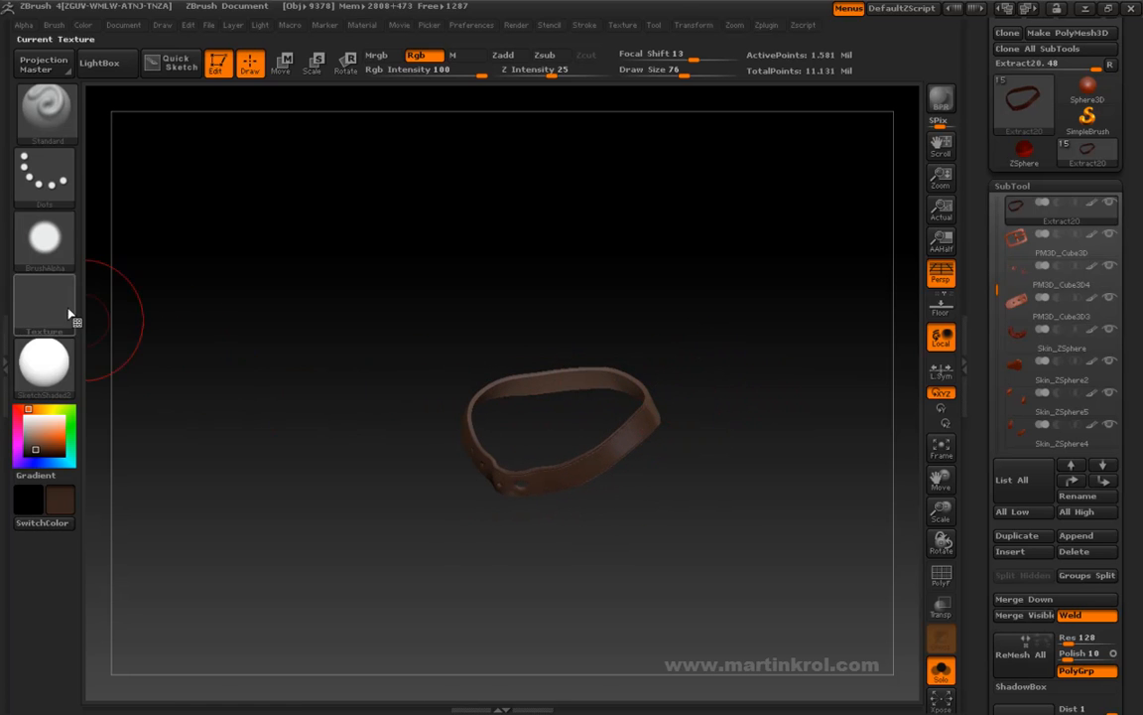
Go to the brush settings, finish covering the belt's inner and outer sides in dark brown, and bring back the rest of the model
left_click(54, 25)
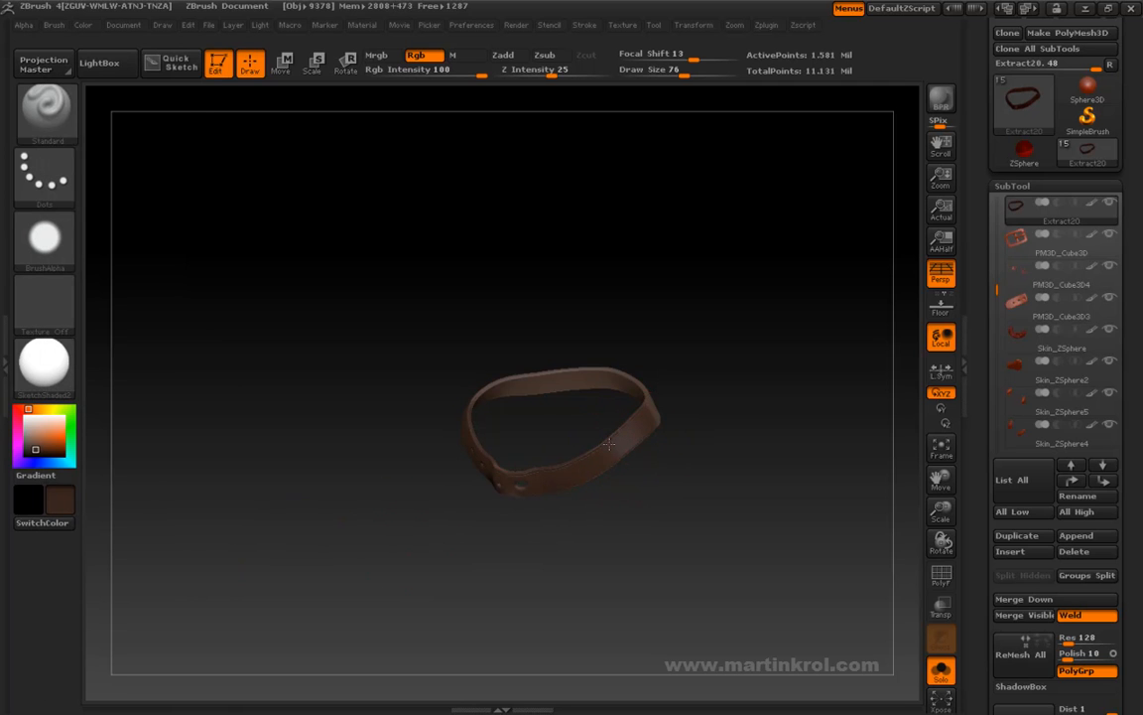
left_click_drag(748, 349, 721, 393)
left_click_drag(665, 420, 628, 400)
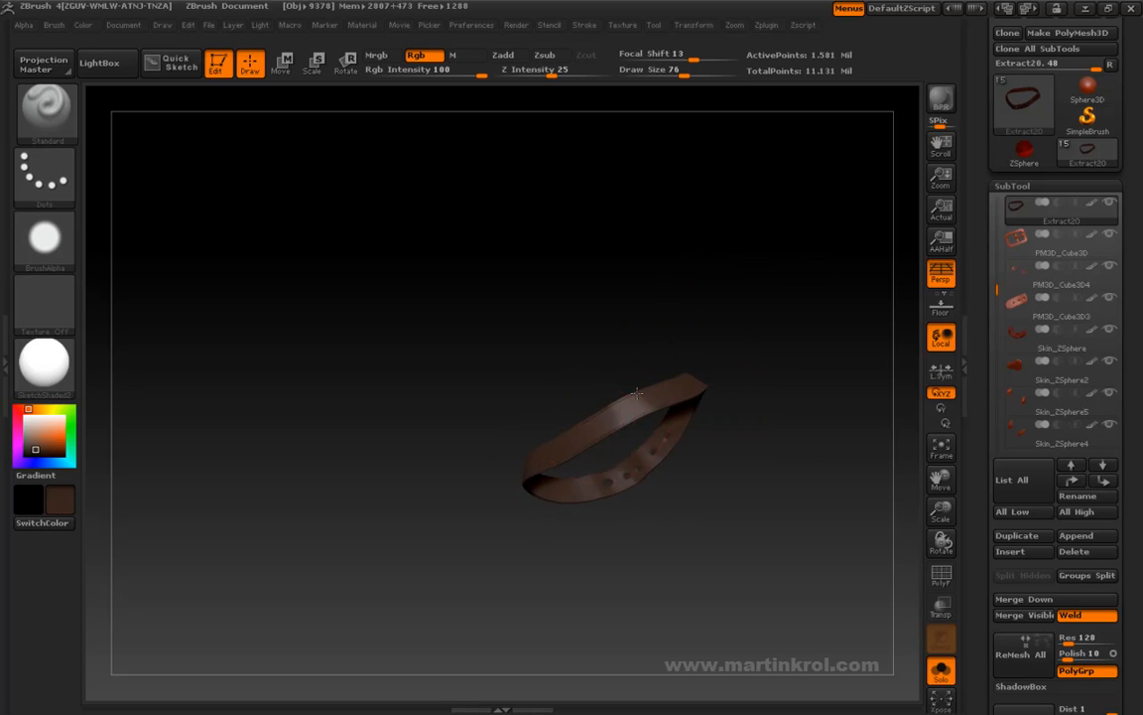
left_click_drag(591, 439, 605, 322)
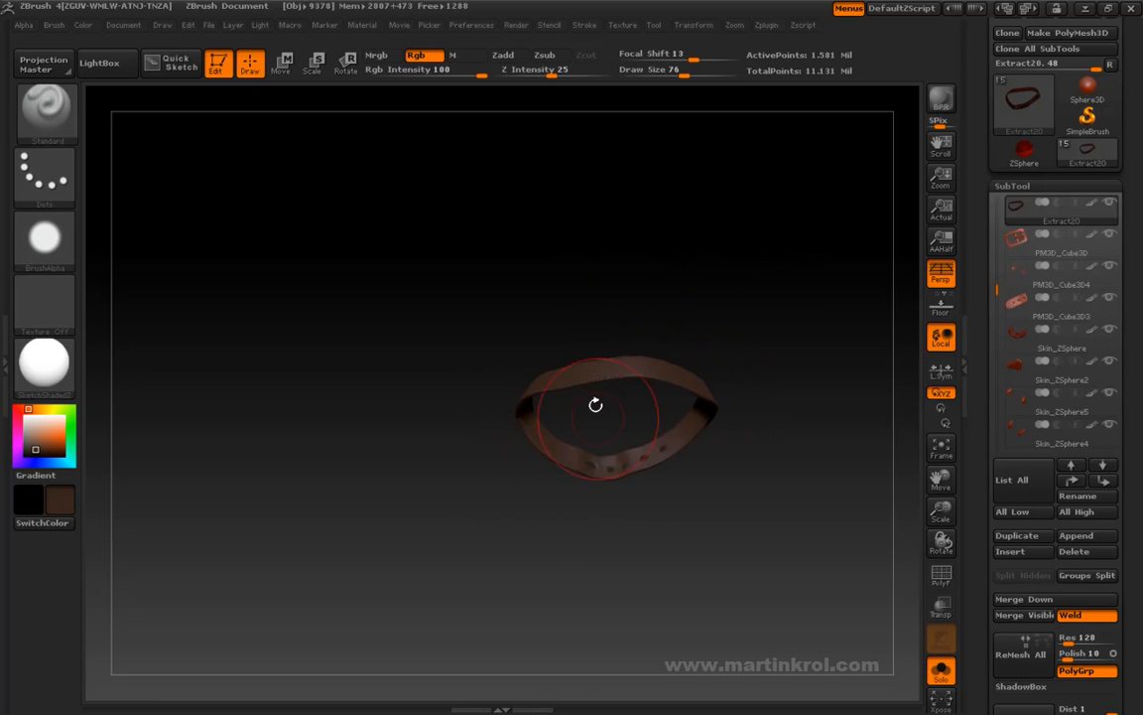
left_click_drag(470, 354, 708, 355)
left_click_drag(505, 370, 522, 448)
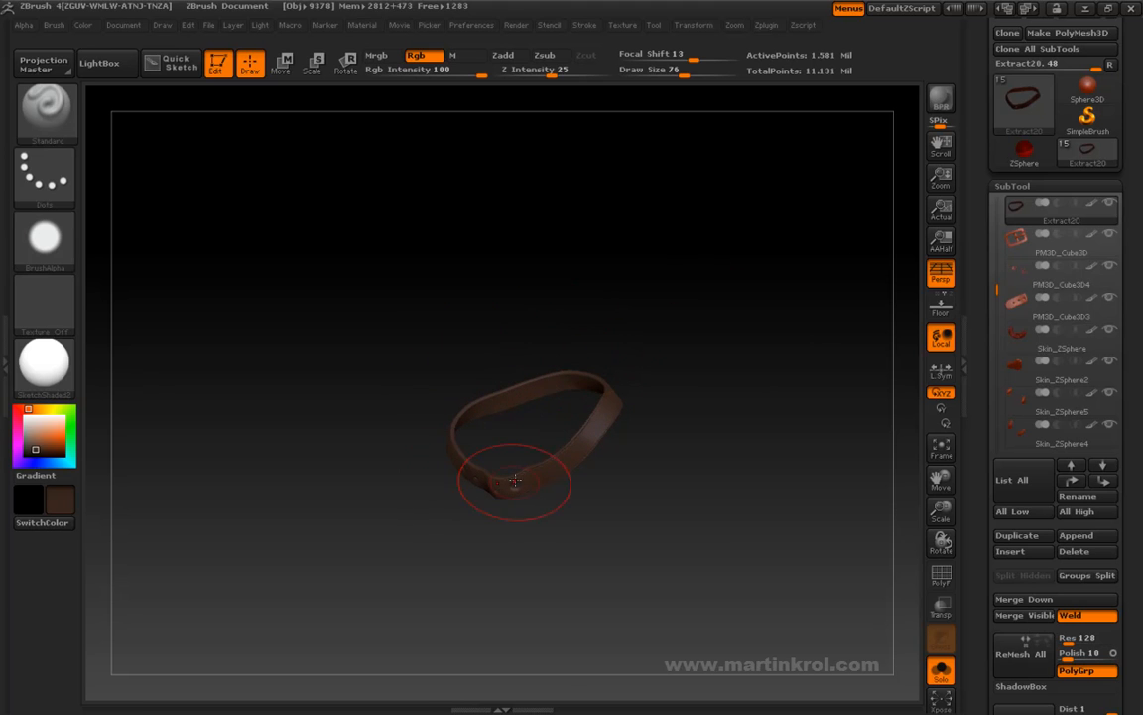
left_click_drag(390, 519, 444, 510)
left_click(941, 672)
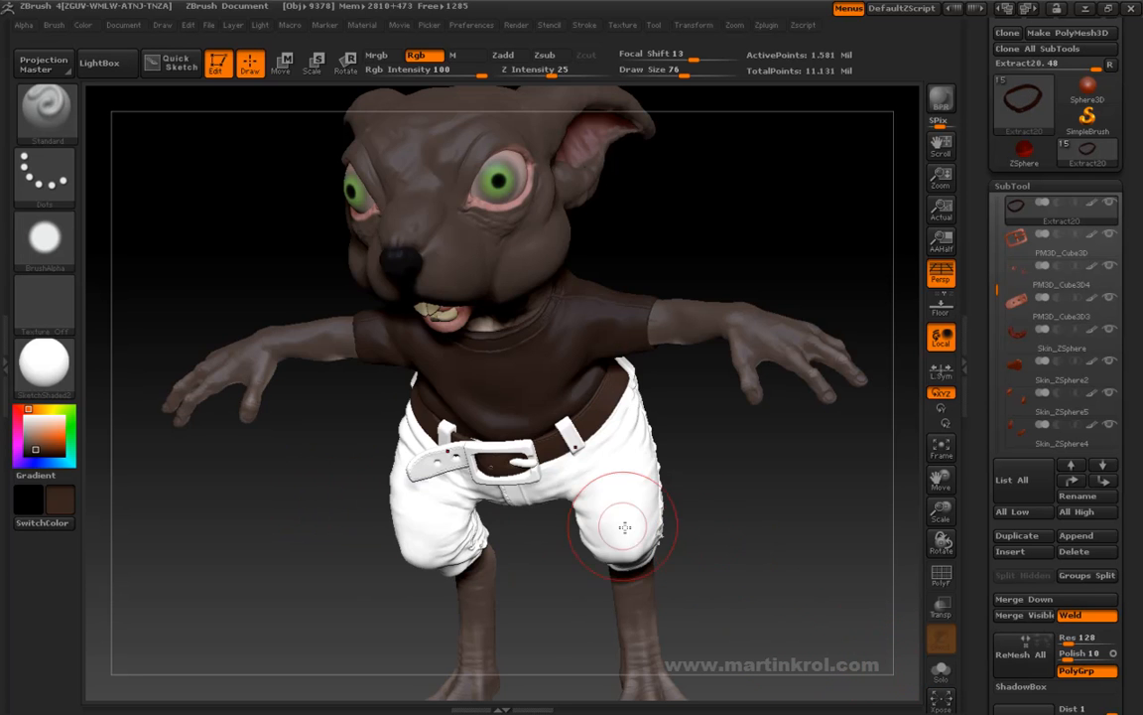
Select the loose belt end PM3D_Cube3D3, show it alone, paint it dark brown, and bring back the rest of the model
left_click_drag(344, 501, 316, 493)
left_click(429, 467, "alt")
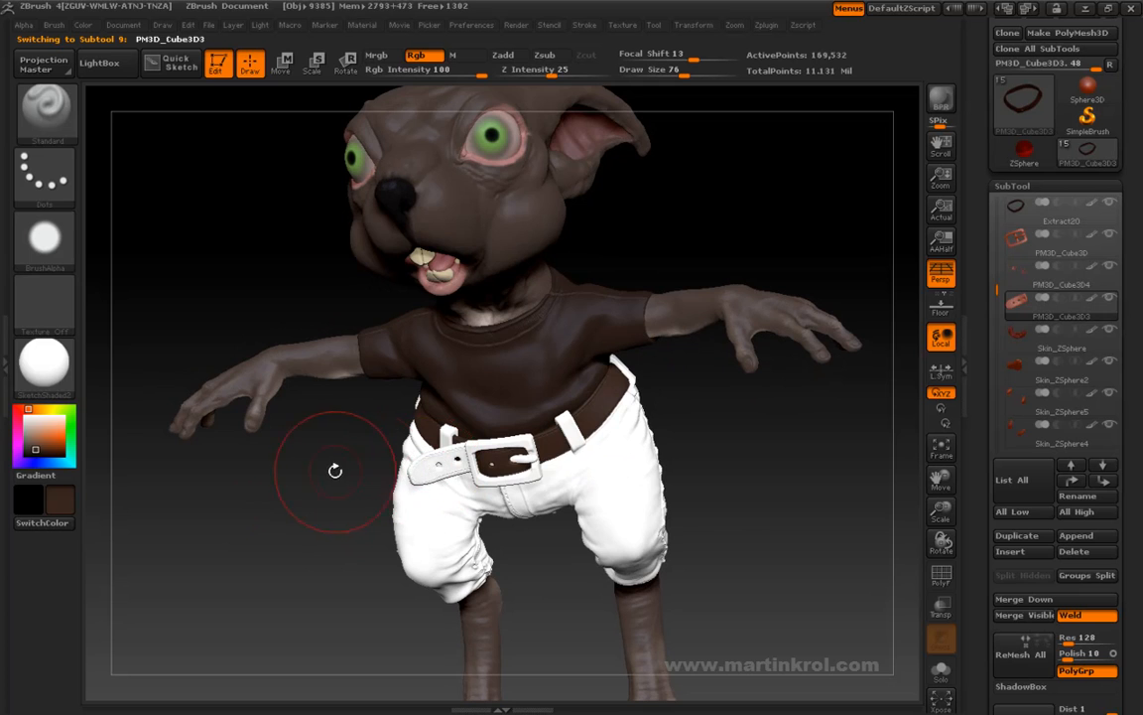
left_click(940, 671)
left_click_drag(456, 454, 429, 477)
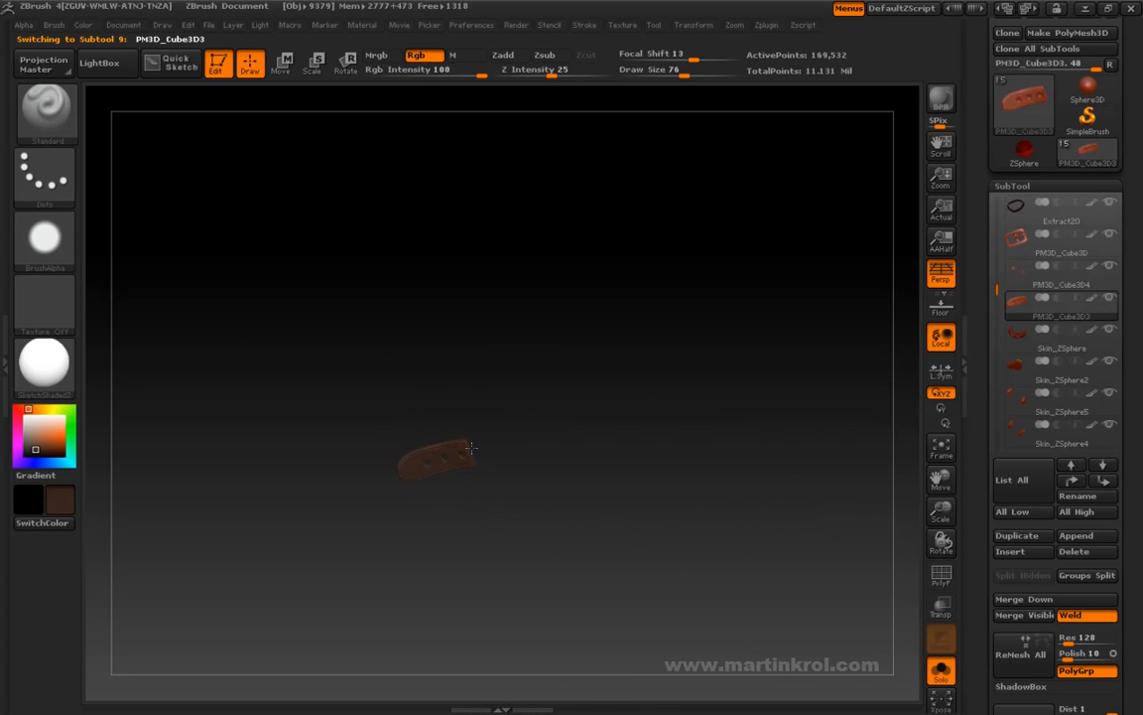
left_click_drag(424, 460, 838, 603)
left_click(943, 673)
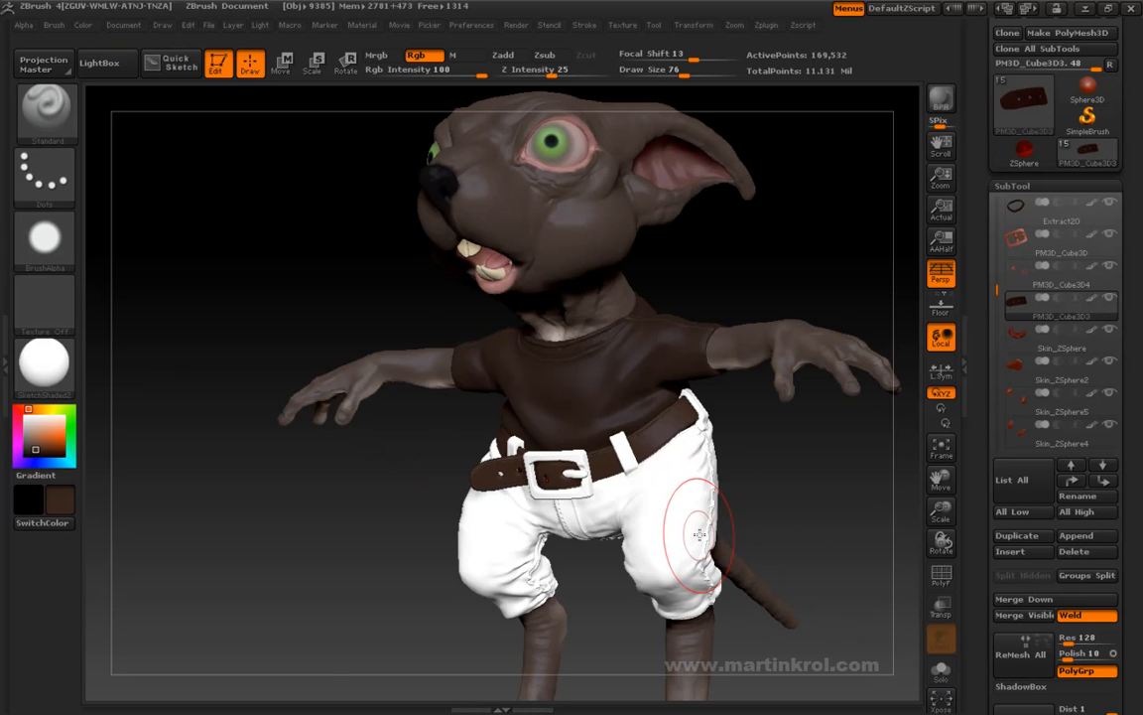
left_click_drag(722, 531, 731, 506)
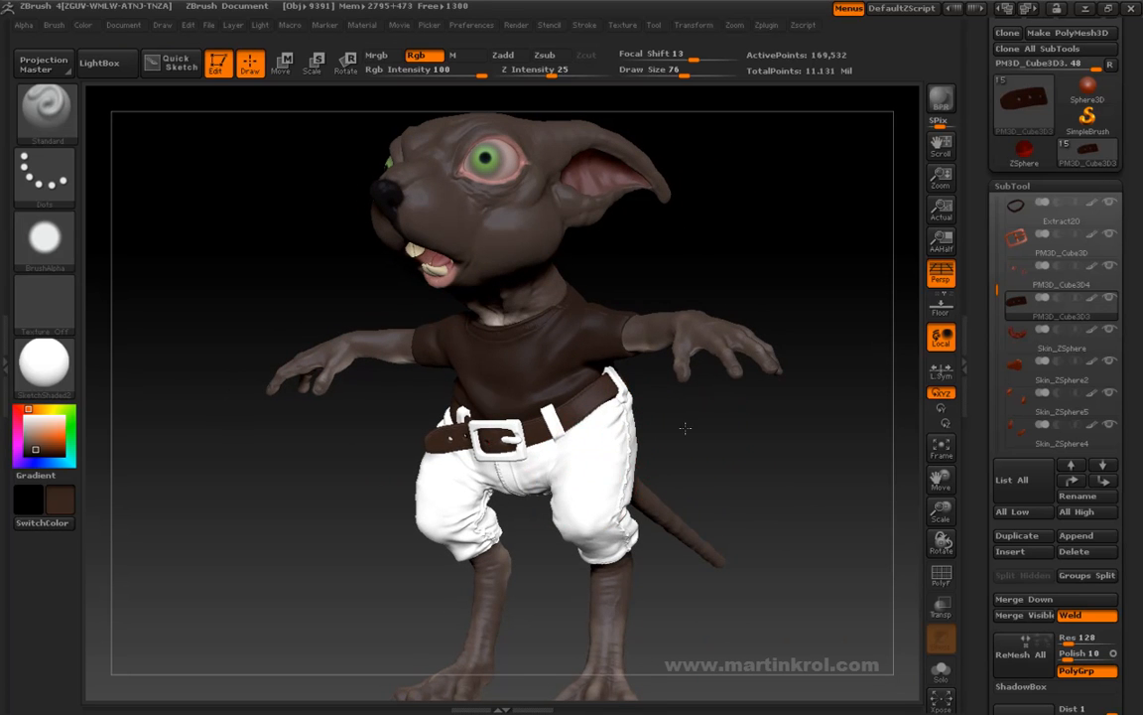
Select the trousers subtool Extract13, choose a medium brown, and paint the front of both trouser legs
left_click_drag(682, 427, 715, 431)
left_click(615, 447, "alt")
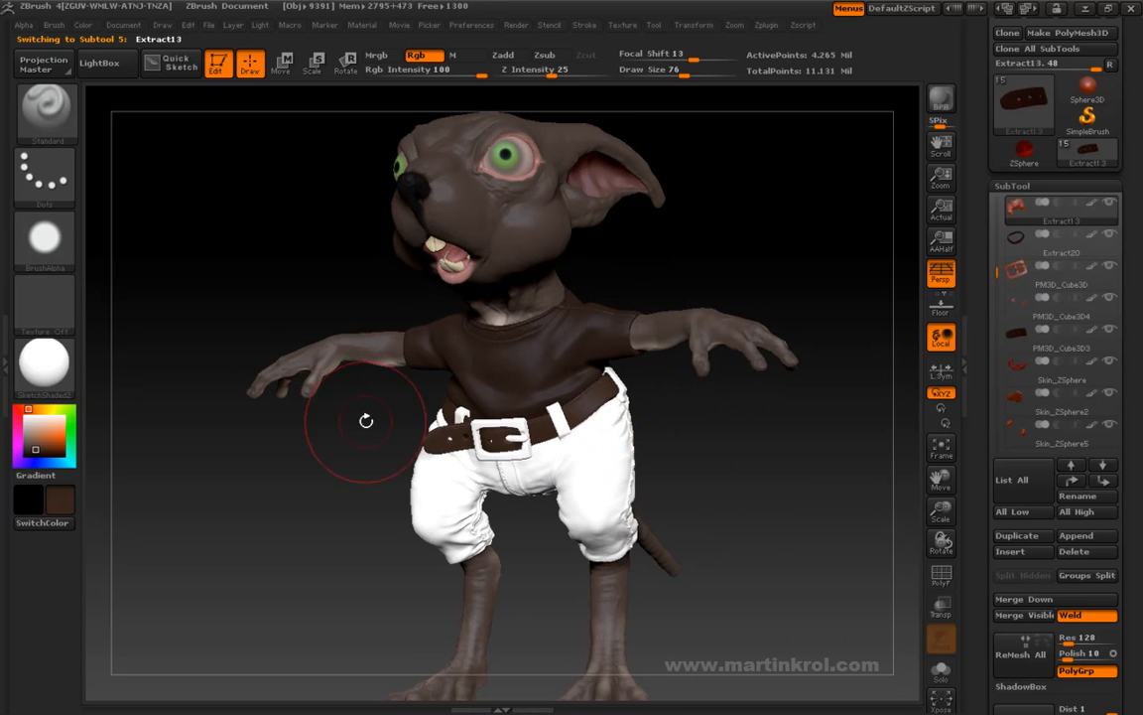
left_click(33, 442)
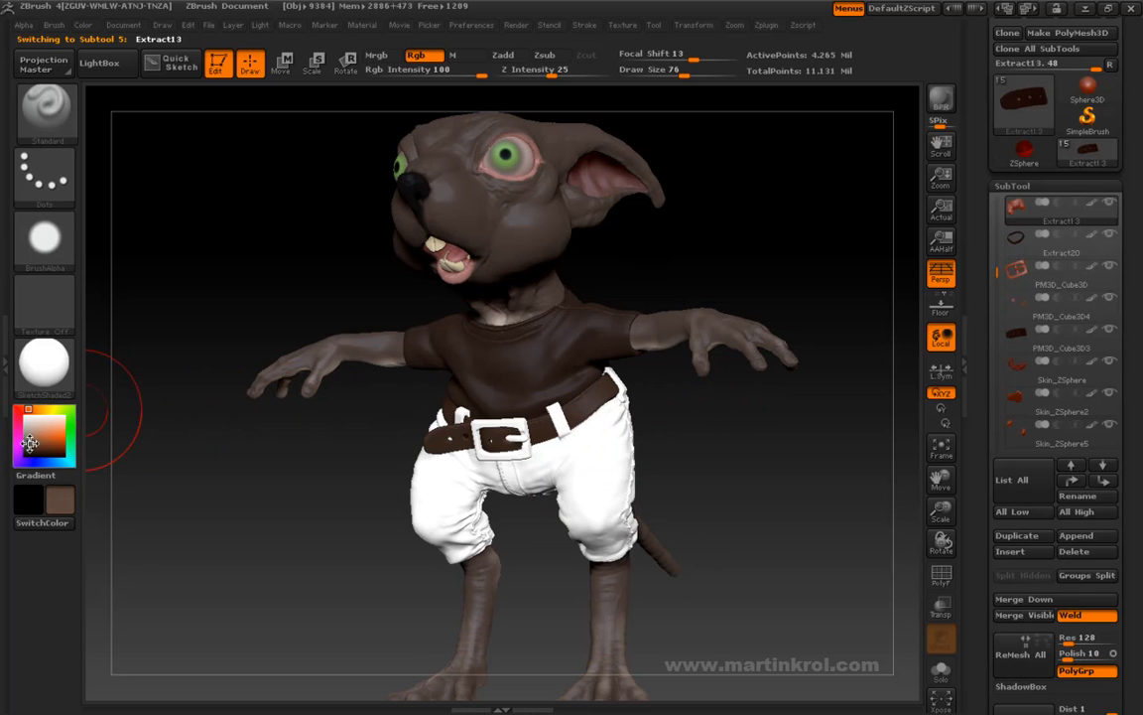
mouse_move(427, 467)
left_mouse_down()
mouse_move(436, 501)
mouse_move(488, 493)
left_mouse_up()
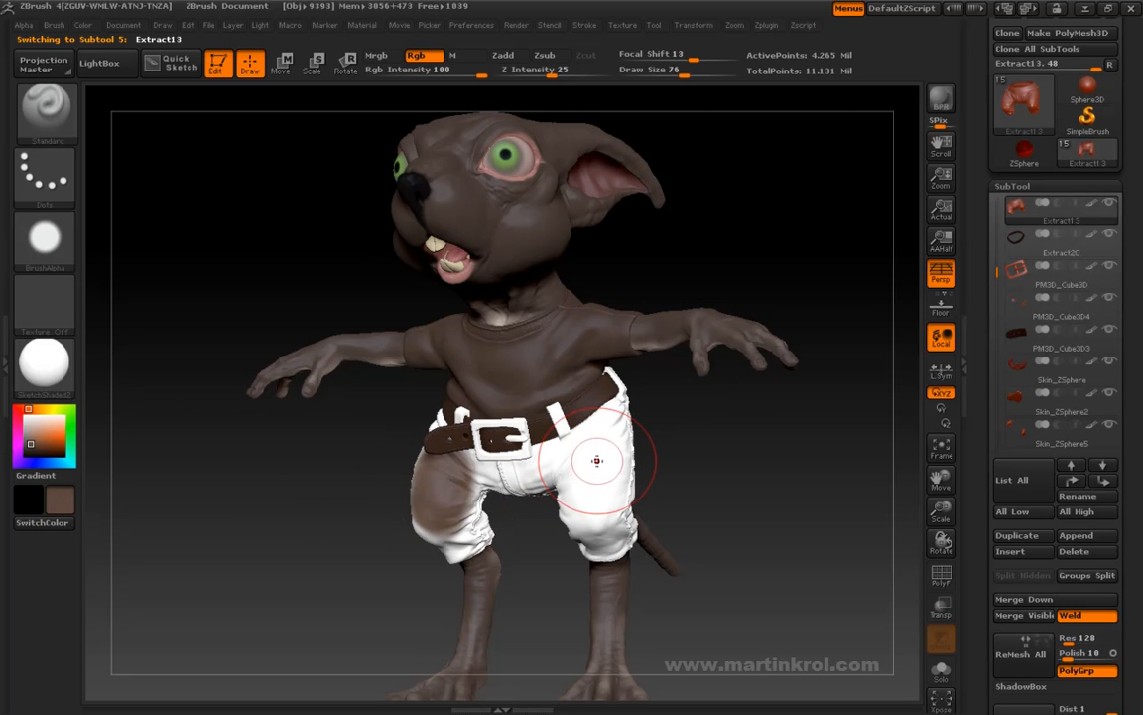
mouse_move(650, 440)
left_mouse_down()
mouse_move(556, 442)
mouse_move(536, 460)
mouse_move(553, 514)
mouse_move(604, 497)
mouse_move(465, 548)
mouse_move(439, 572)
mouse_move(490, 498)
left_mouse_up()
left_click_drag(615, 514, 558, 493)
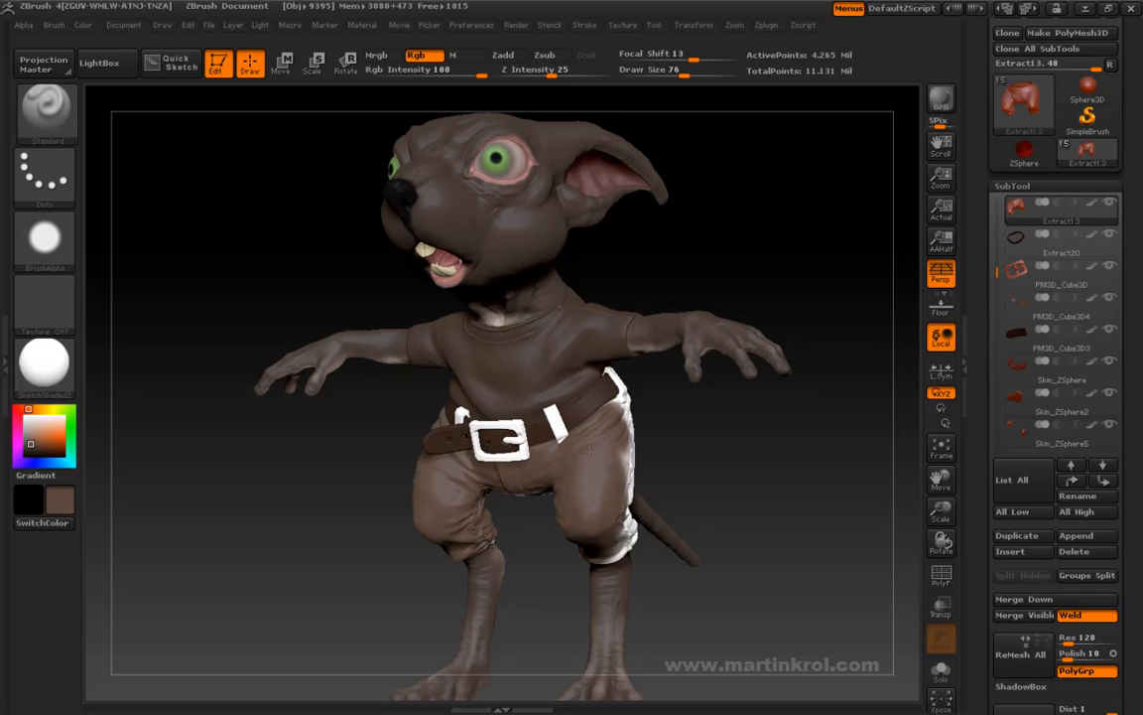
Paint the remaining white areas on the side, seat and back of the trousers in the same brown
left_click_drag(715, 441, 620, 433)
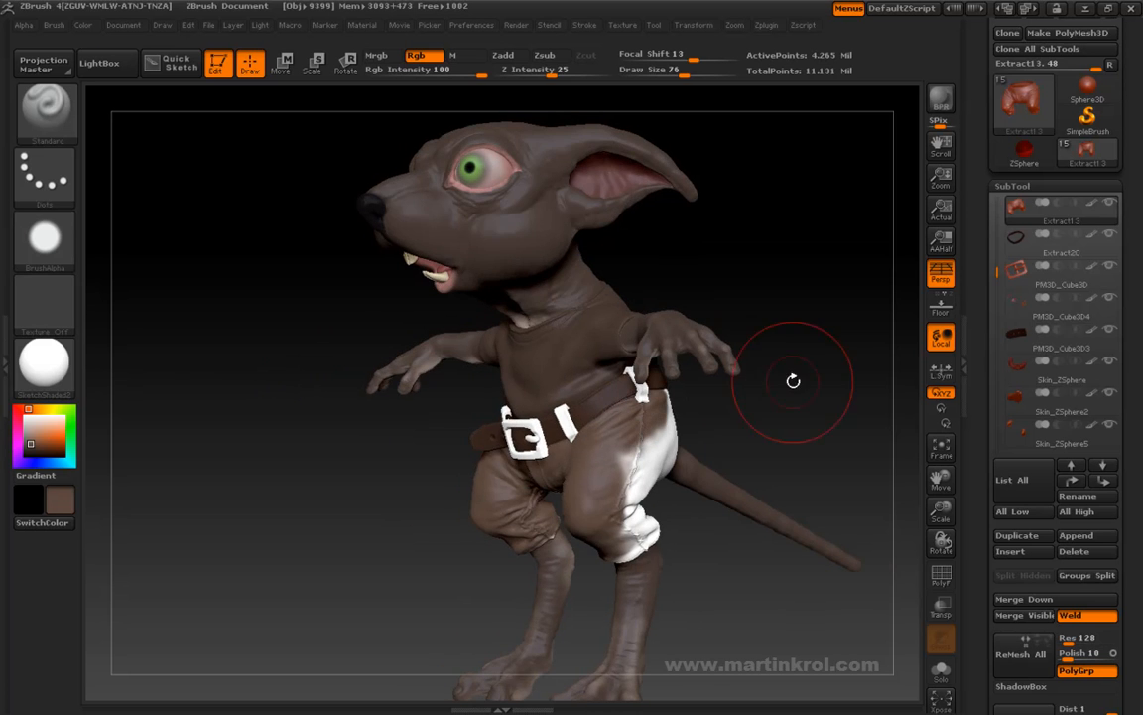
left_click_drag(736, 399, 610, 382)
left_click_drag(794, 382, 558, 392, "alt")
left_click_drag(551, 389, 489, 395)
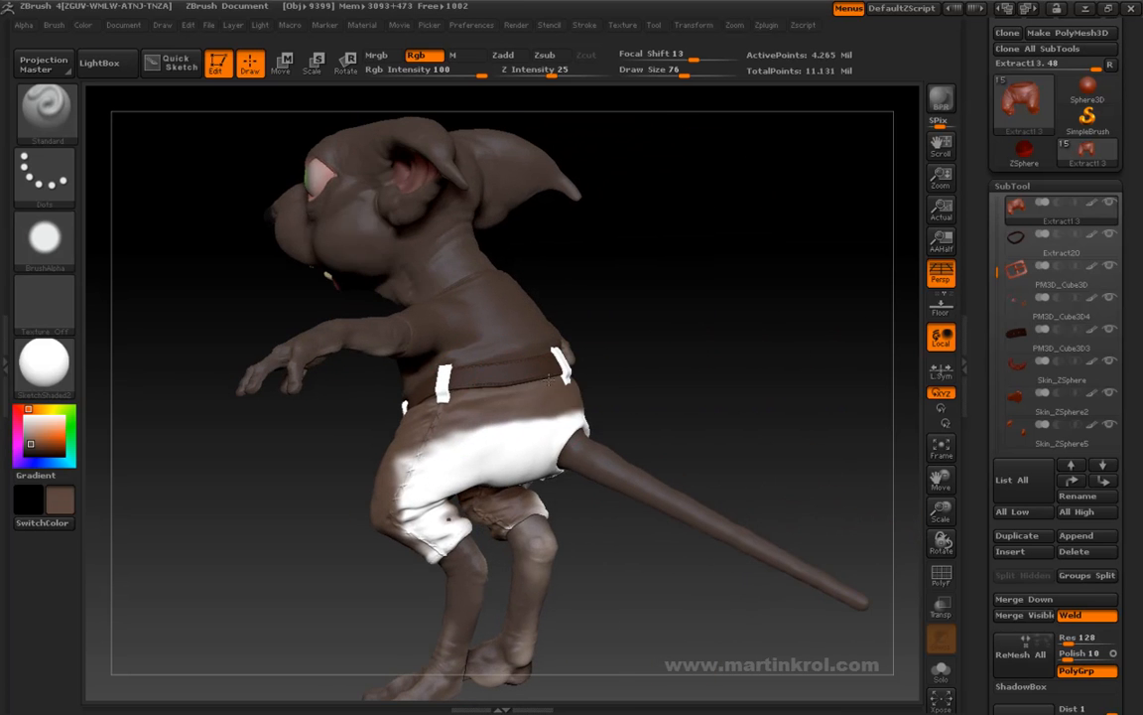
left_click_drag(608, 312, 521, 322)
mouse_move(617, 437)
left_mouse_down()
mouse_move(501, 397)
mouse_move(558, 443)
mouse_move(443, 483)
mouse_move(455, 504)
mouse_move(430, 504)
left_mouse_up()
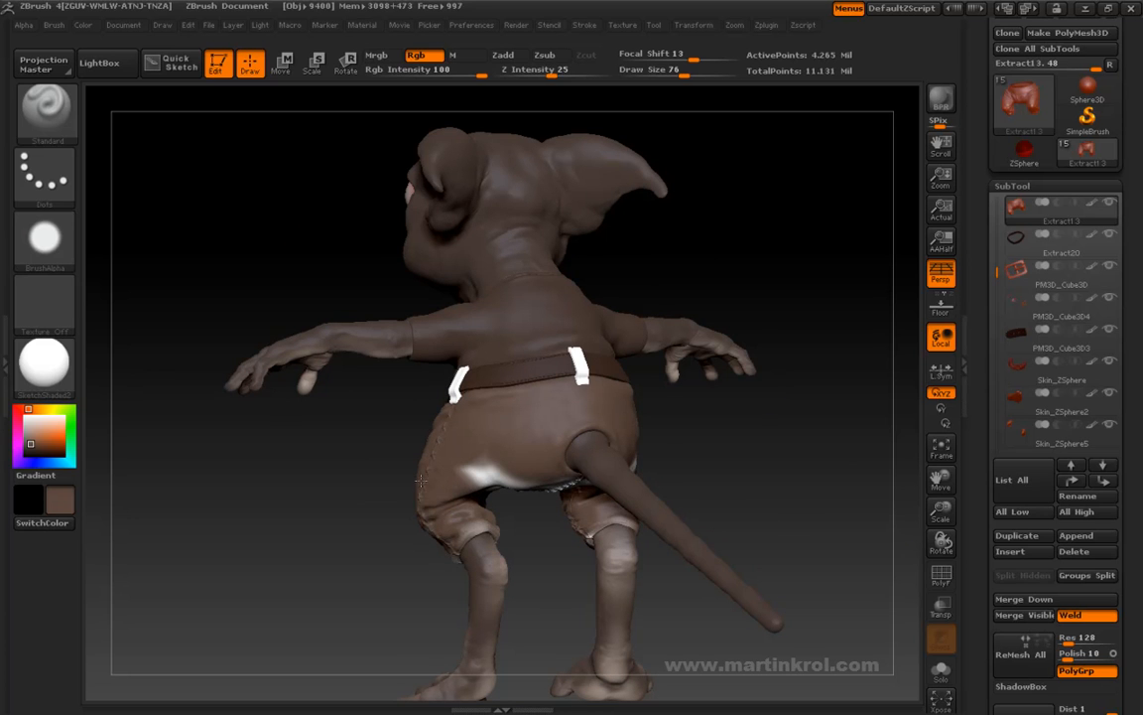
left_click_drag(490, 481, 473, 475)
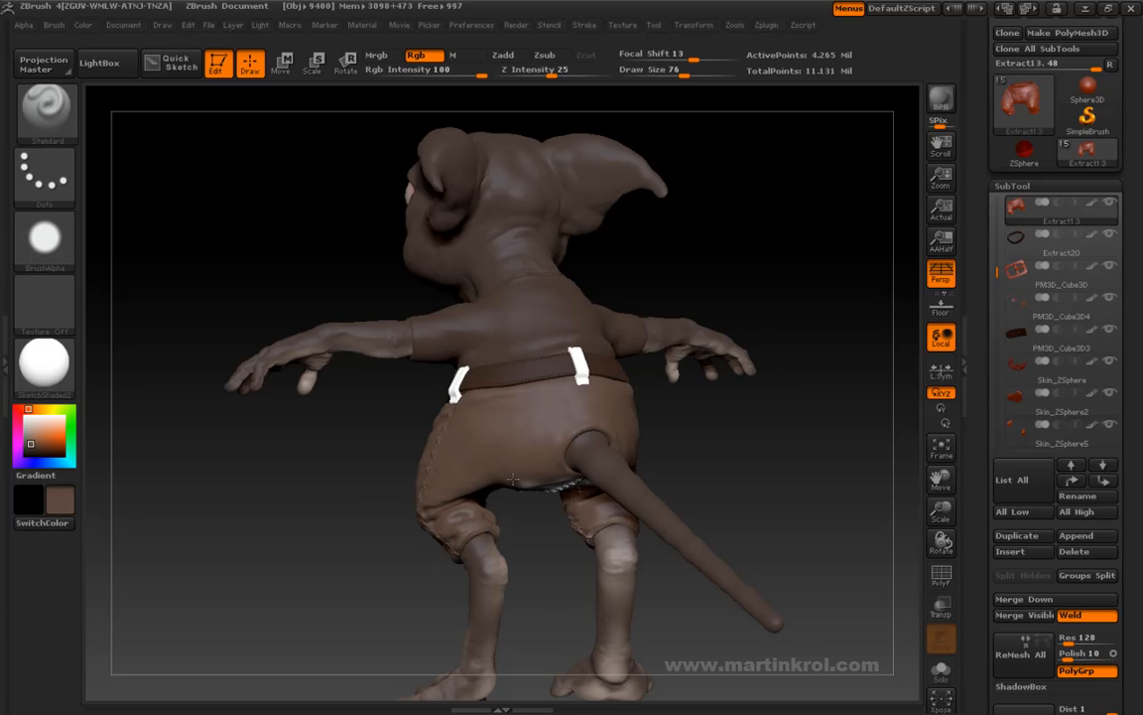
mouse_move(538, 535)
left_mouse_down()
mouse_move(499, 512)
mouse_move(499, 461)
left_mouse_up()
mouse_move(548, 491)
left_mouse_down()
mouse_move(547, 564)
mouse_move(575, 514)
left_mouse_up()
left_click_drag(692, 437, 711, 344)
Recolour the trousers in a slightly greyer brown and check them from the front, side and back
left_click_drag(809, 510, 342, 447)
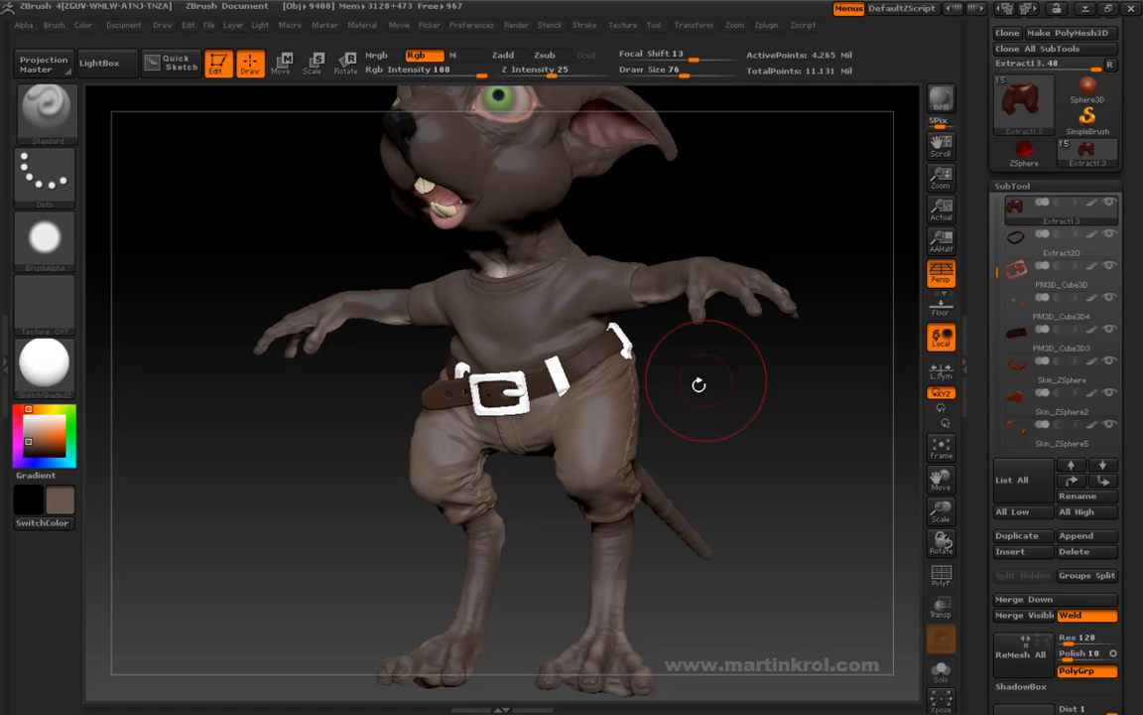
left_click_drag(652, 402, 643, 385)
left_click_drag(672, 491, 633, 373)
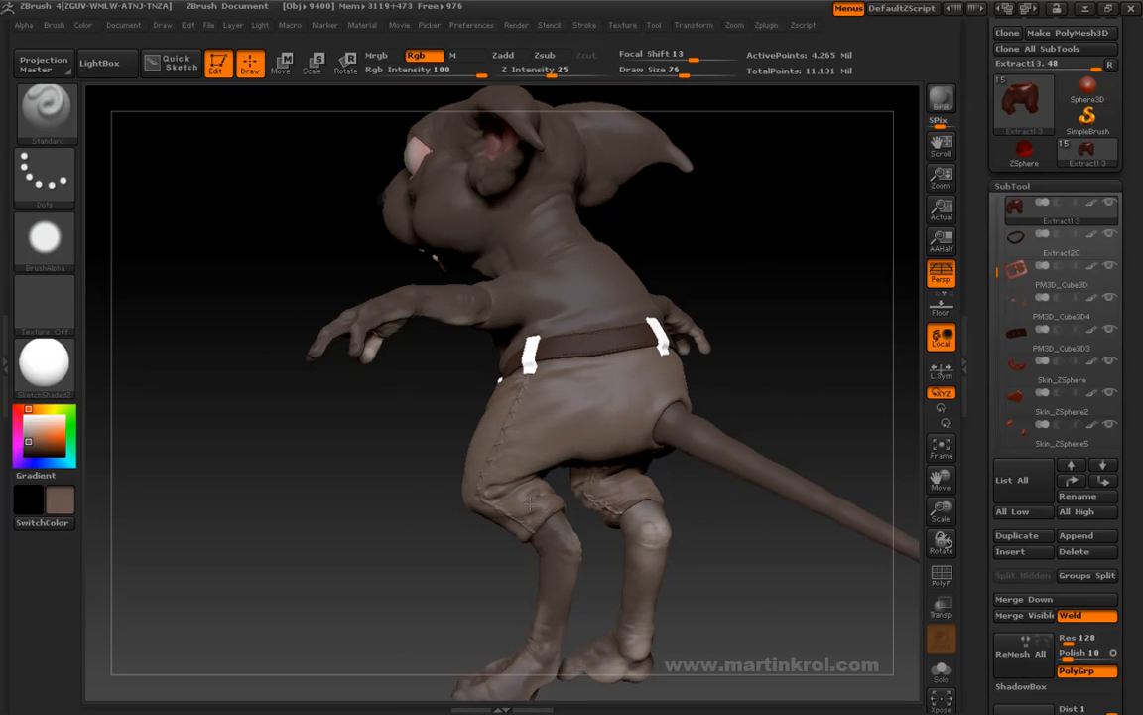
left_click_drag(403, 458, 649, 482)
left_click_drag(437, 459, 524, 414)
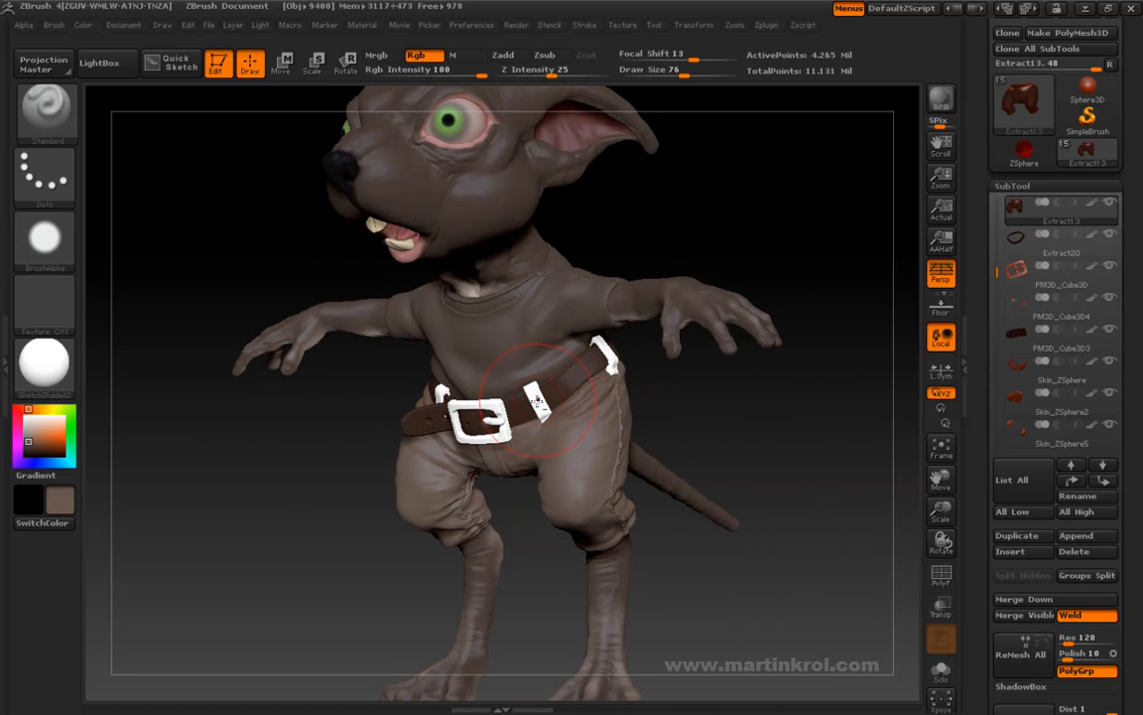
Select the belt loops subtool PM3D_Cube3D4 and paint all the loops around the waist in the trousers' greyish brown
left_click_drag(998, 269, 998, 281)
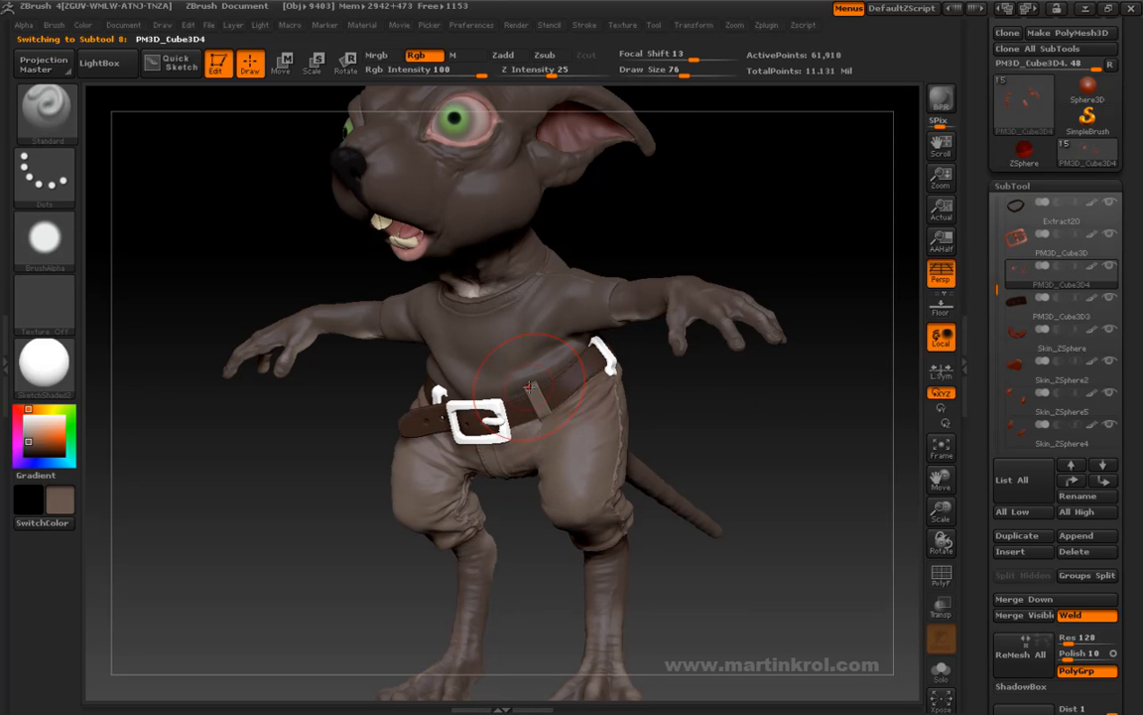
left_click_drag(652, 424, 475, 347)
left_click_drag(585, 316, 642, 298)
left_click_drag(699, 253, 780, 397)
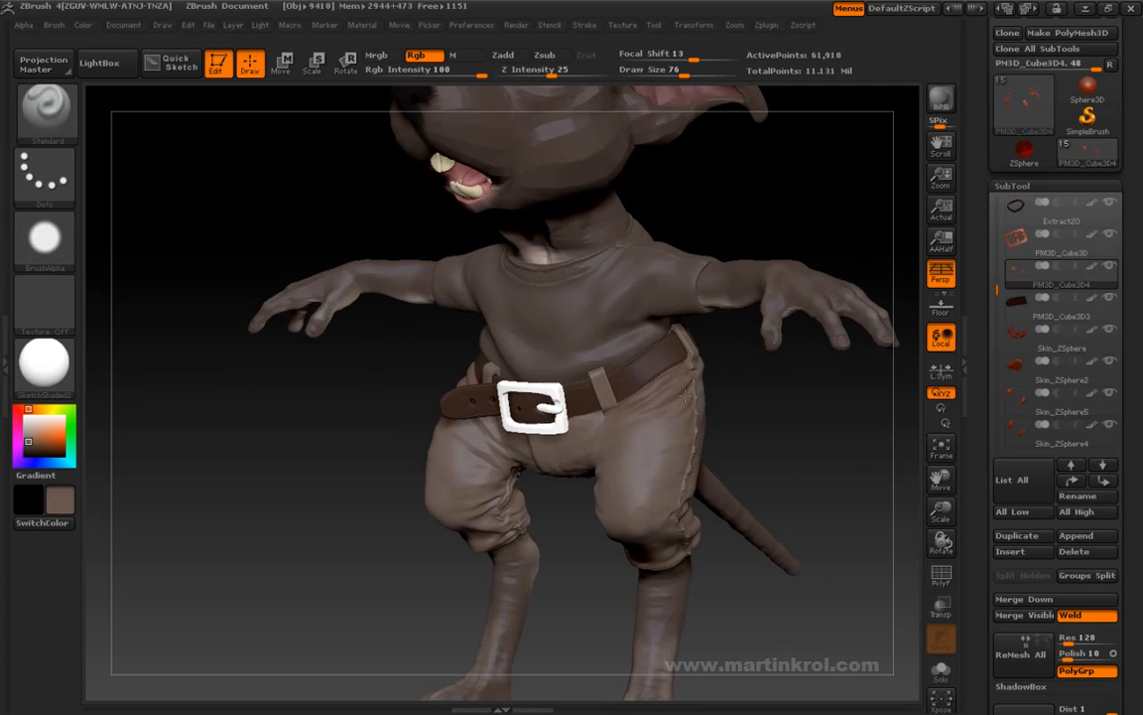
Select the belt buckle subtool PM3D_Cube3D, choose a light warm grey, and paint the buckle
left_click(1015, 236)
left_click(25, 429)
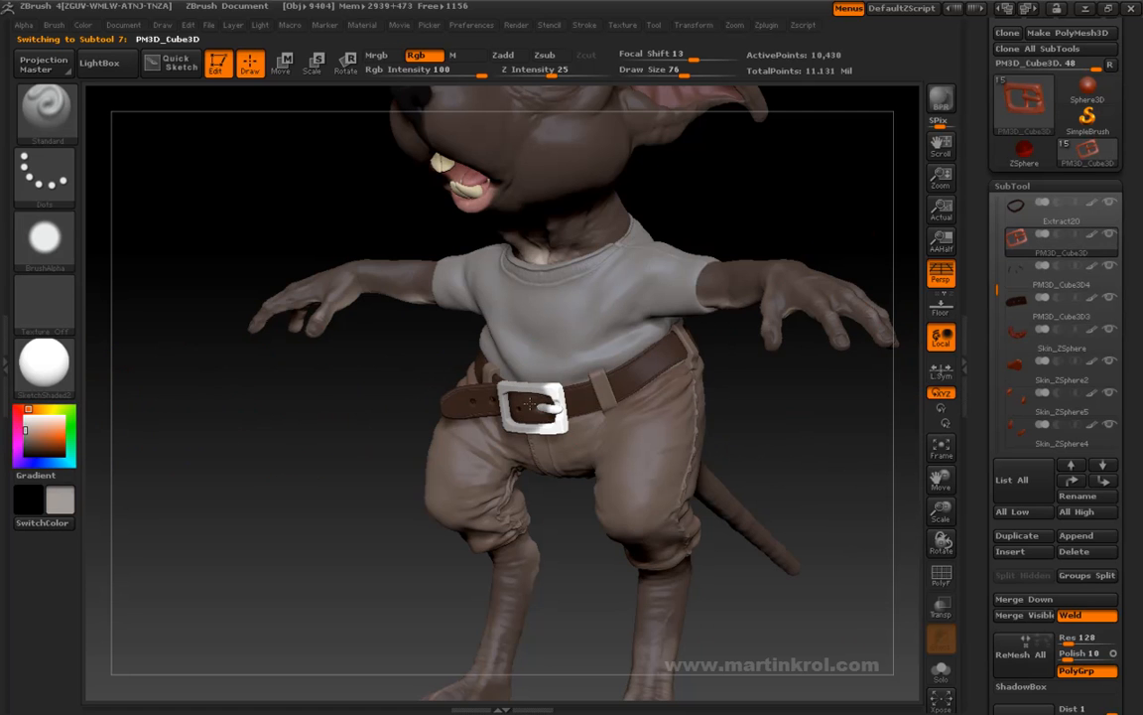
left_click_drag(341, 364, 367, 488)
left_click_drag(697, 227, 664, 330, "alt")
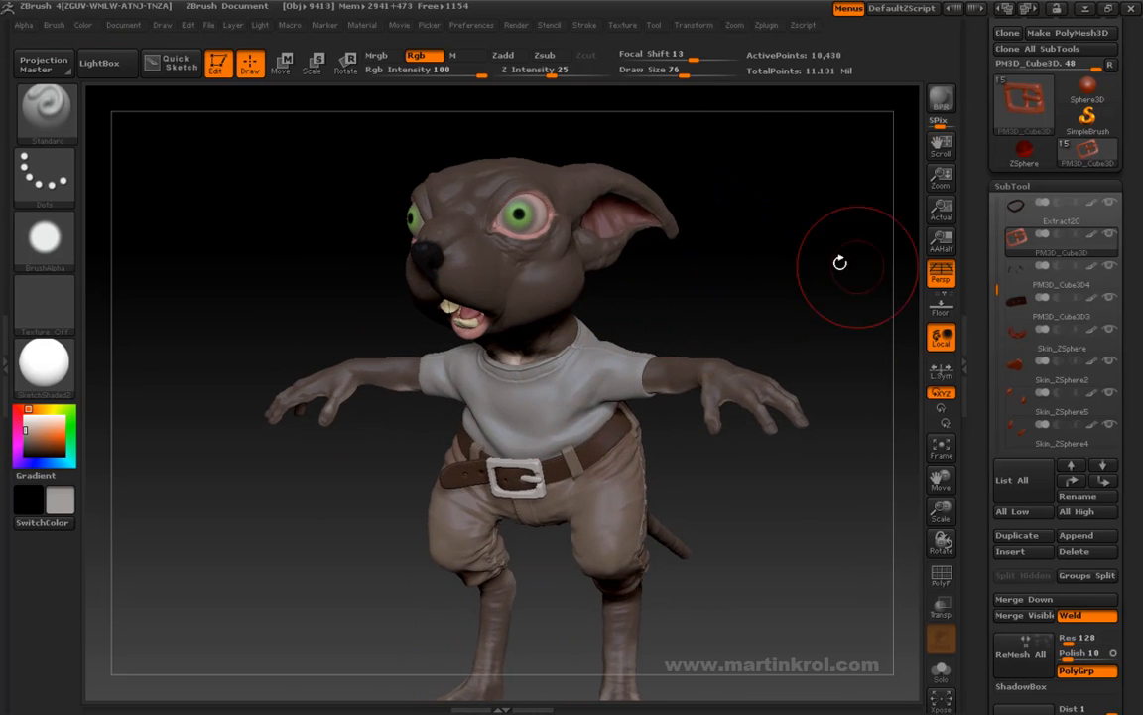
Select the T-shirt subtool Extract9_1 and try out colours for it, settling on a muted orange
left_click_drag(998, 295, 993, 305)
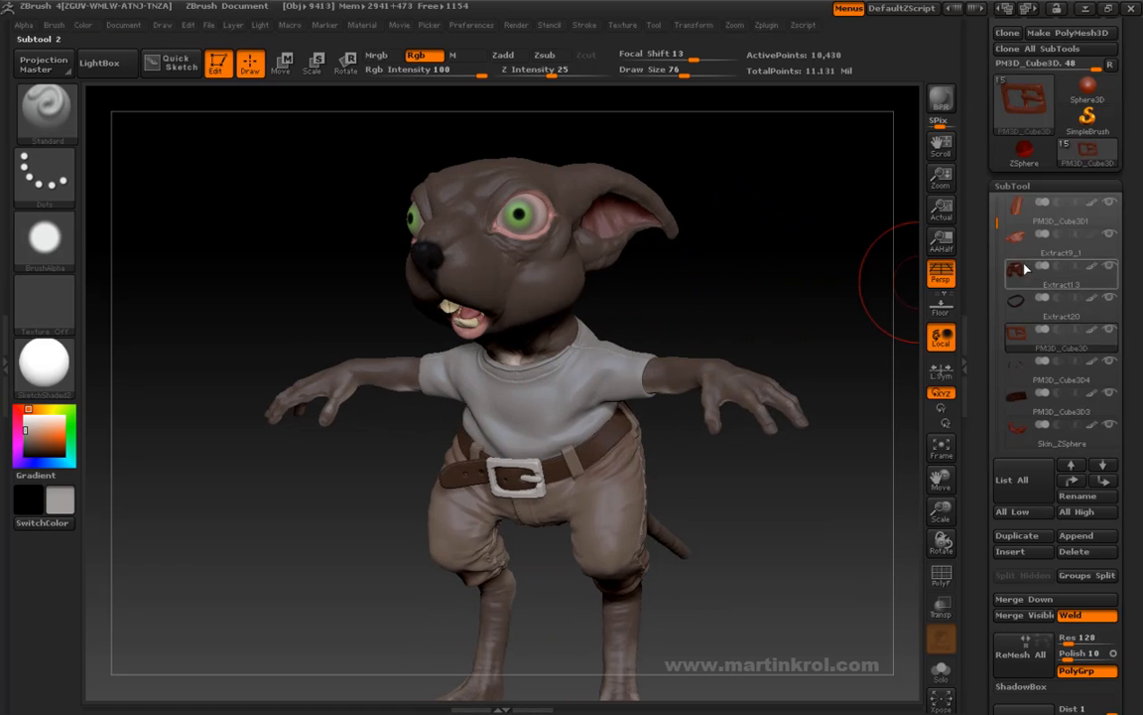
left_click(995, 236)
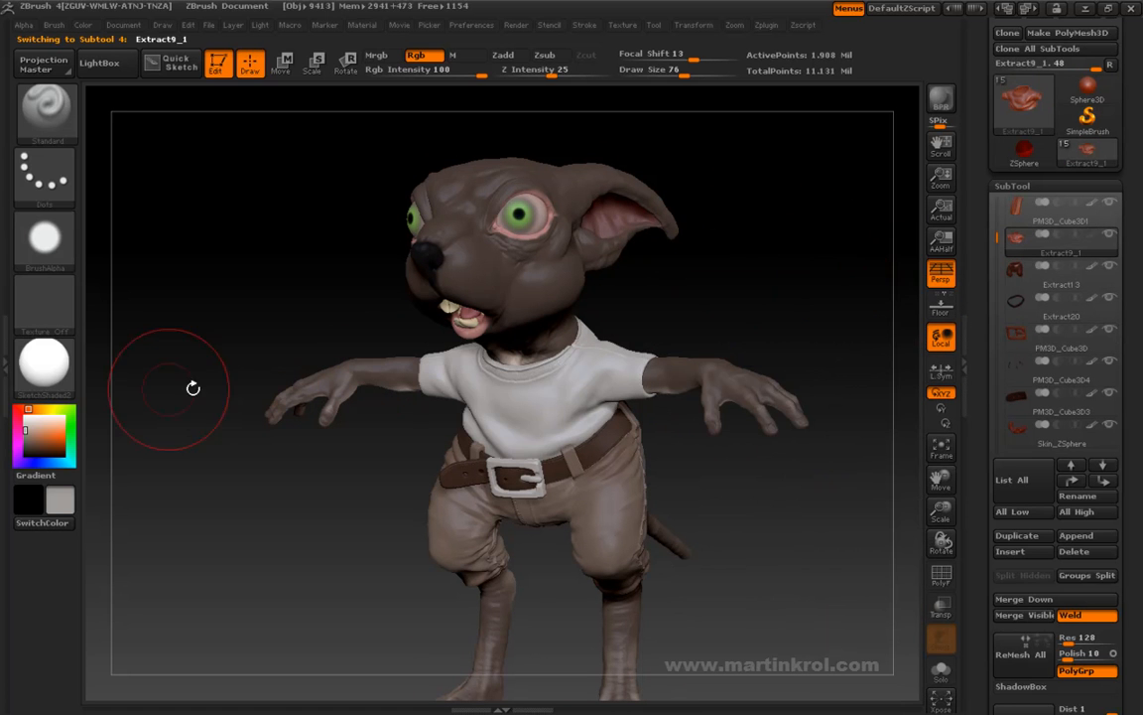
left_click(31, 427)
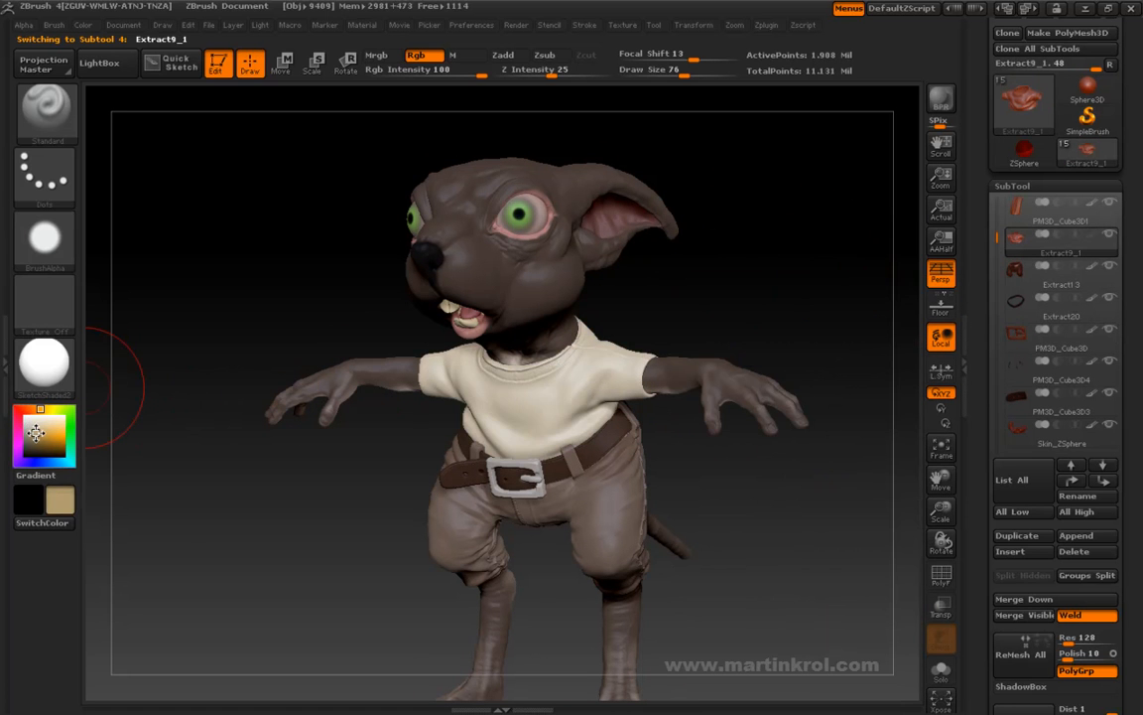
left_click_drag(36, 434, 44, 435)
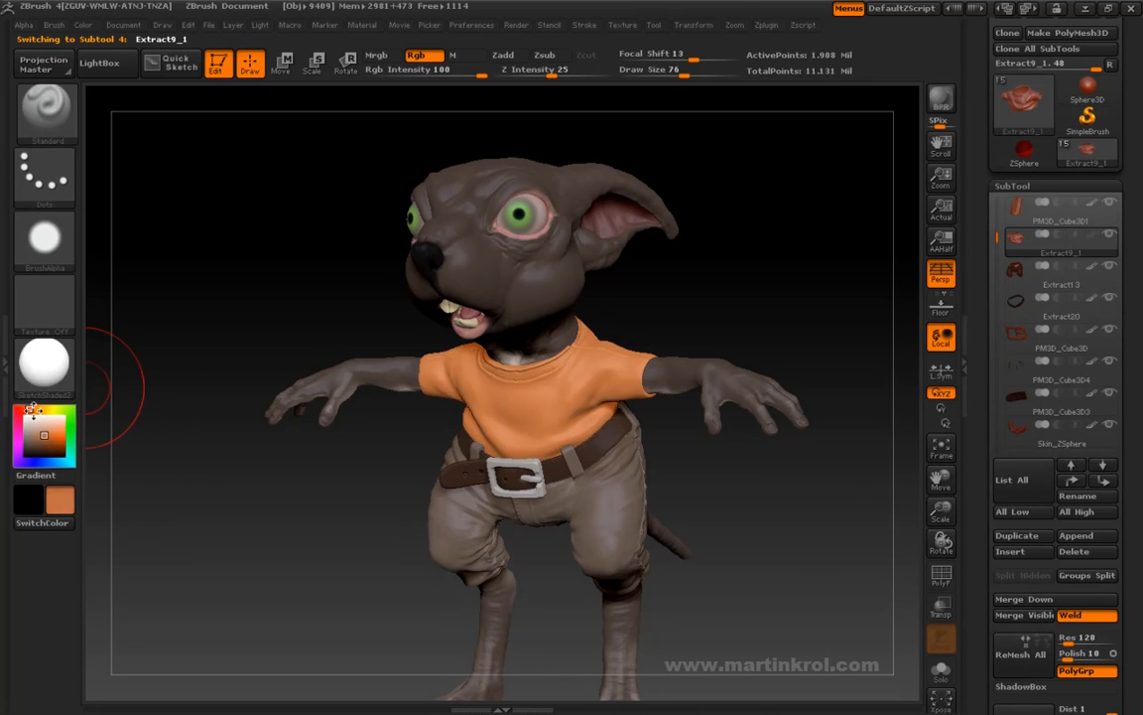
Paint the T-shirt's front, sleeves and back orange using the Rgb channel
mouse_move(551, 359)
left_mouse_down()
mouse_move(526, 382)
mouse_move(466, 377)
mouse_move(508, 376)
mouse_move(473, 372)
mouse_move(587, 426)
left_mouse_up()
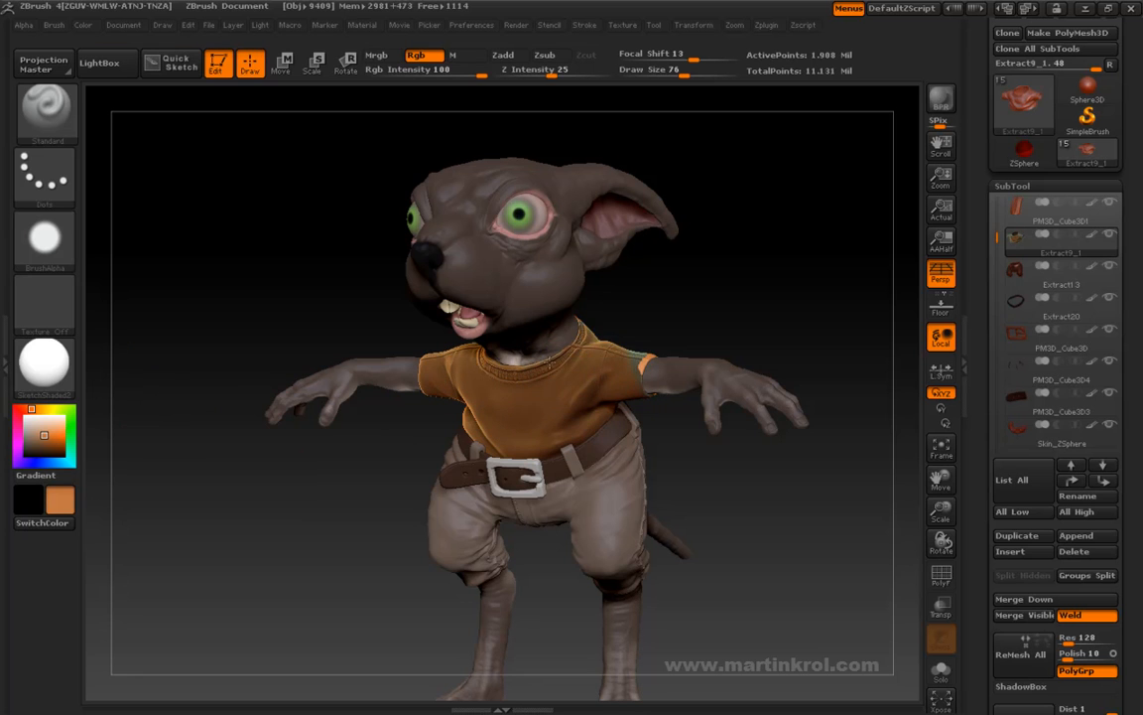
left_click_drag(767, 285, 625, 346)
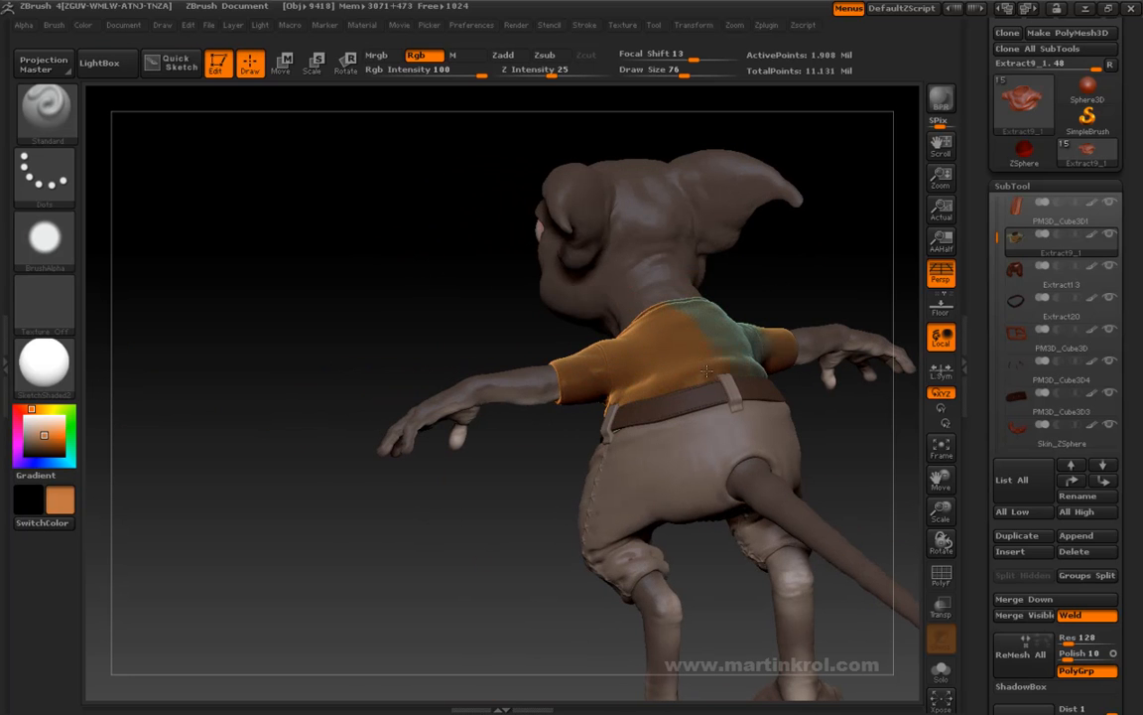
left_click_drag(763, 349, 785, 318)
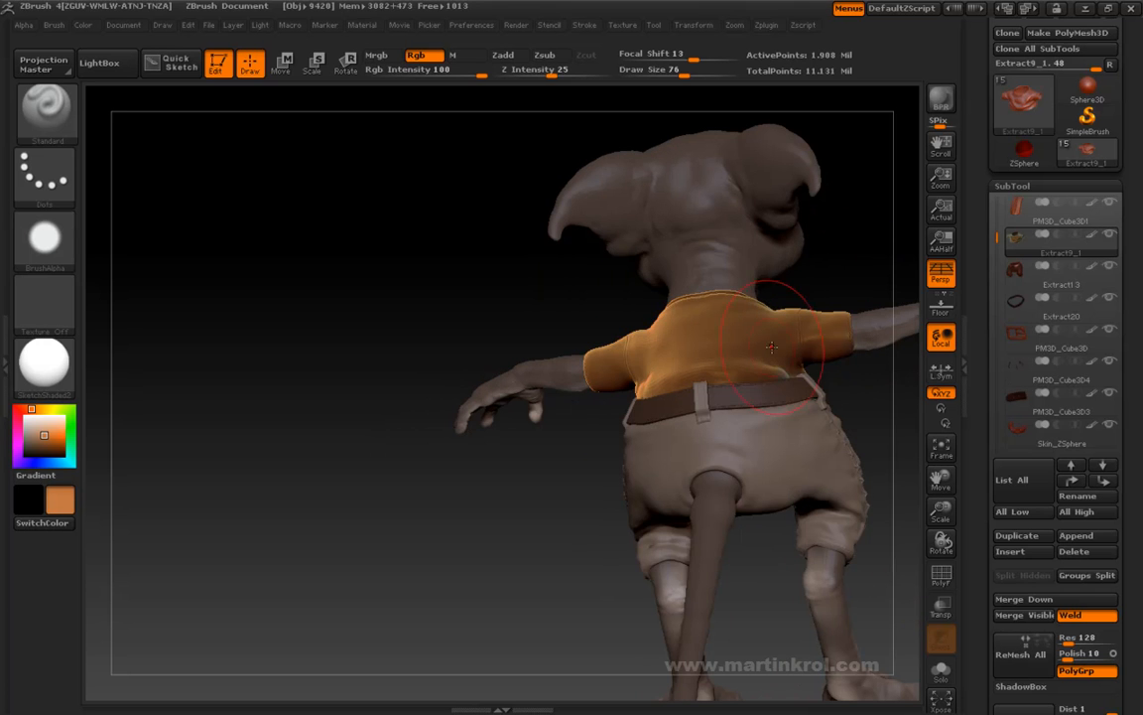
mouse_move(573, 353)
left_mouse_down()
mouse_move(533, 299)
mouse_move(760, 312)
mouse_move(665, 299)
mouse_move(577, 342)
left_mouse_up()
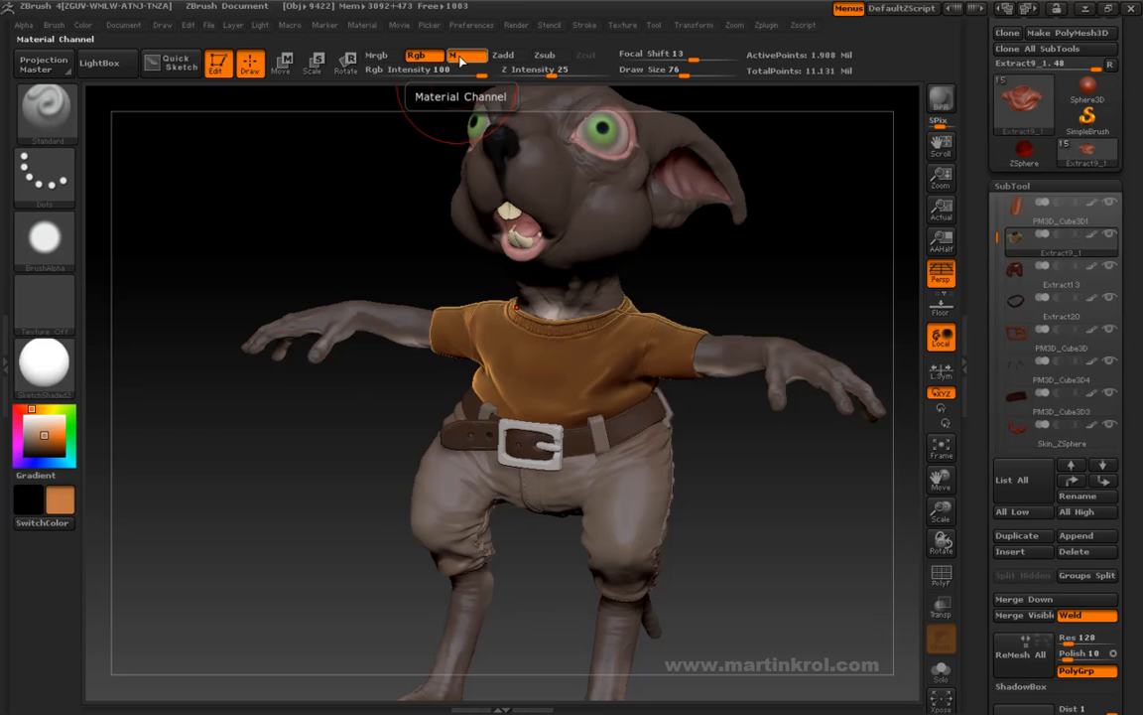
Switch painting to Mrgb and repaint the T-shirt's front, sleeves and back in orange with the SketchShaded2 material
left_click(376, 55)
left_click_drag(571, 357, 530, 412)
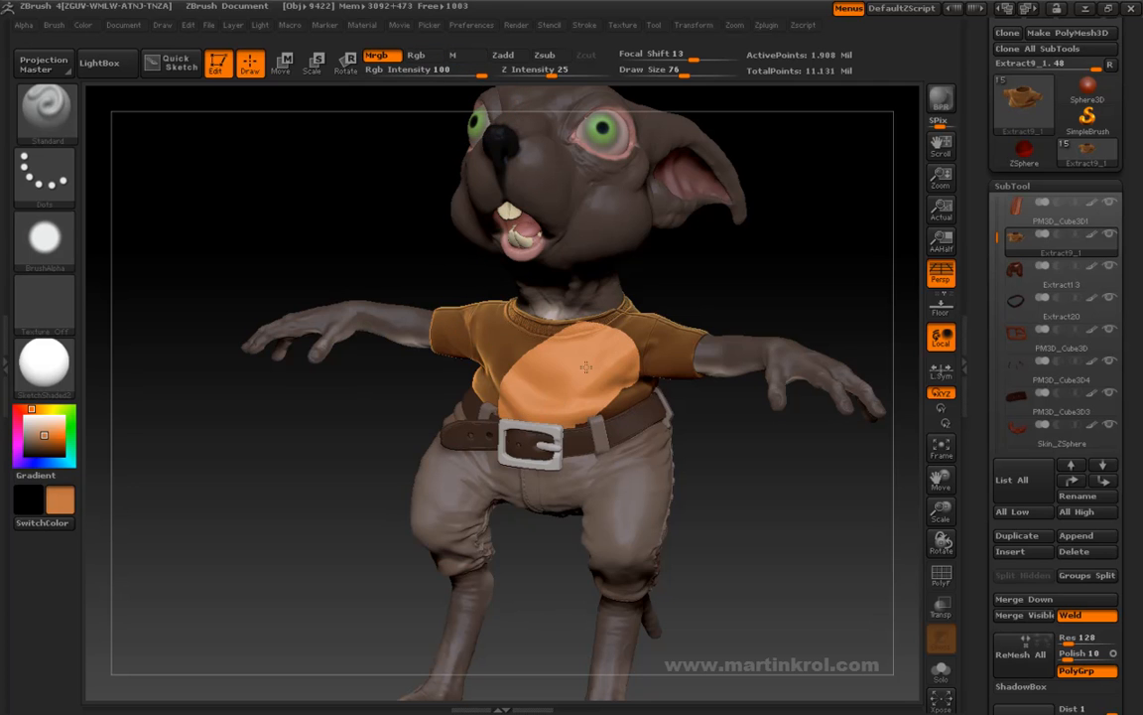
mouse_move(568, 353)
left_mouse_down()
mouse_move(476, 338)
mouse_move(446, 298)
mouse_move(422, 303)
mouse_move(457, 306)
mouse_move(500, 393)
left_mouse_up()
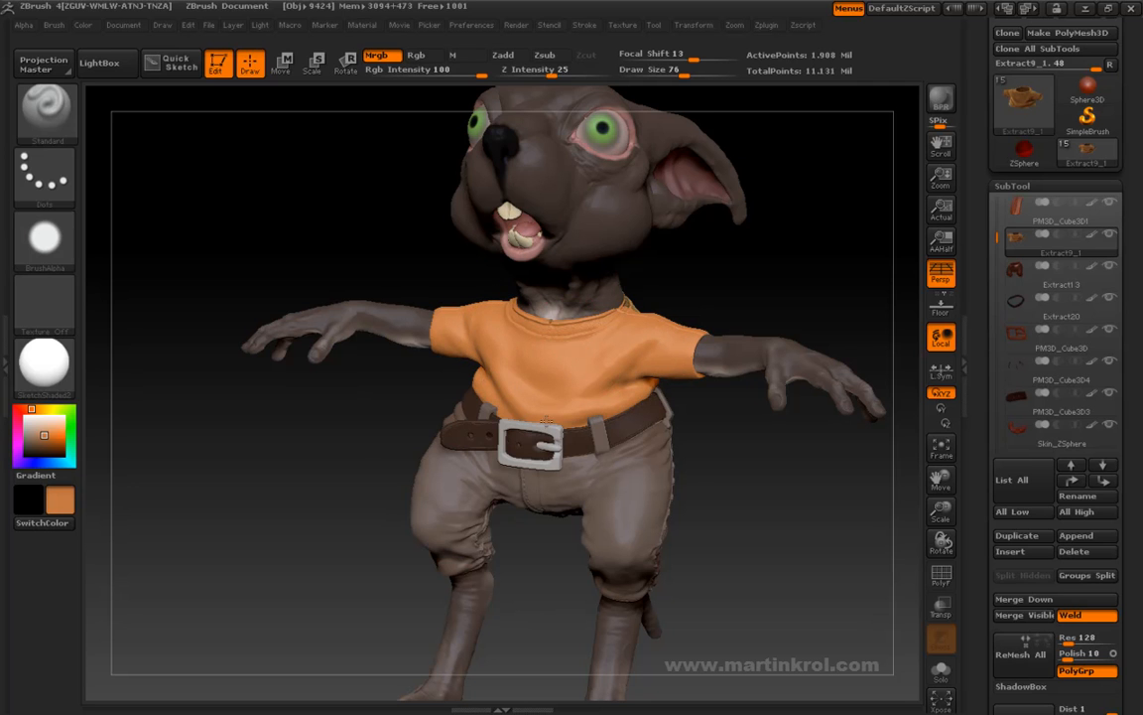
left_click_drag(794, 288, 640, 316)
mouse_move(464, 345)
left_mouse_down()
mouse_move(458, 370)
mouse_move(521, 332)
mouse_move(461, 396)
mouse_move(516, 338)
mouse_move(533, 387)
left_mouse_up()
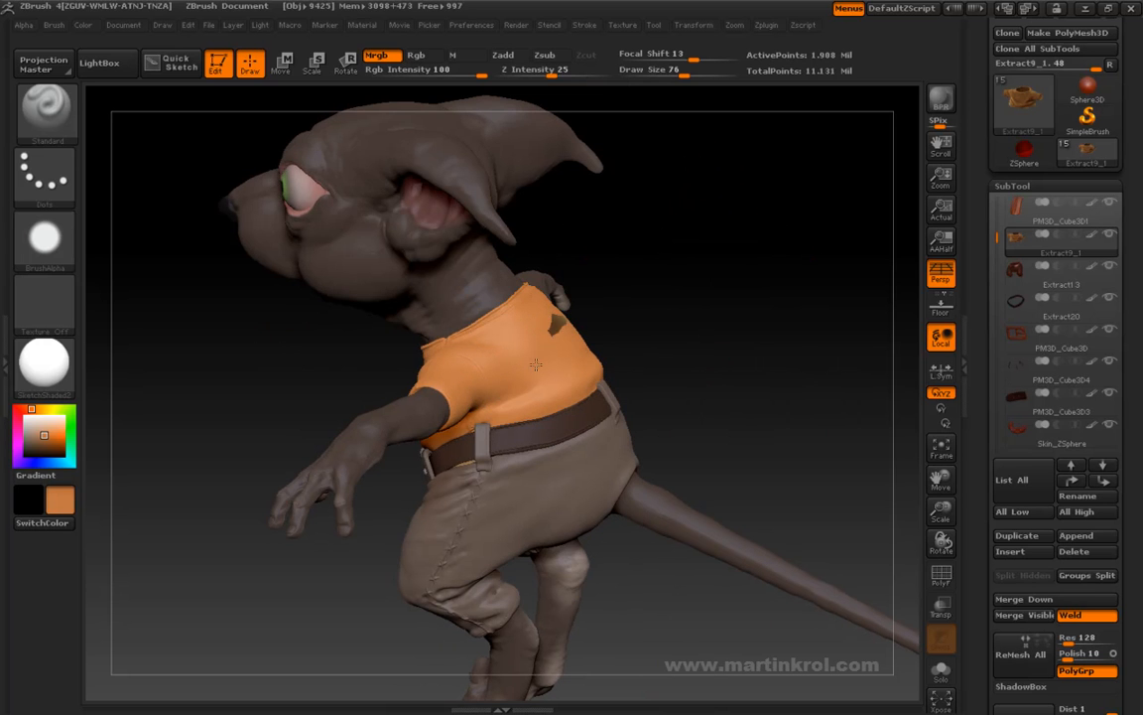
left_click_drag(709, 332, 589, 341)
left_click_drag(450, 330, 792, 255)
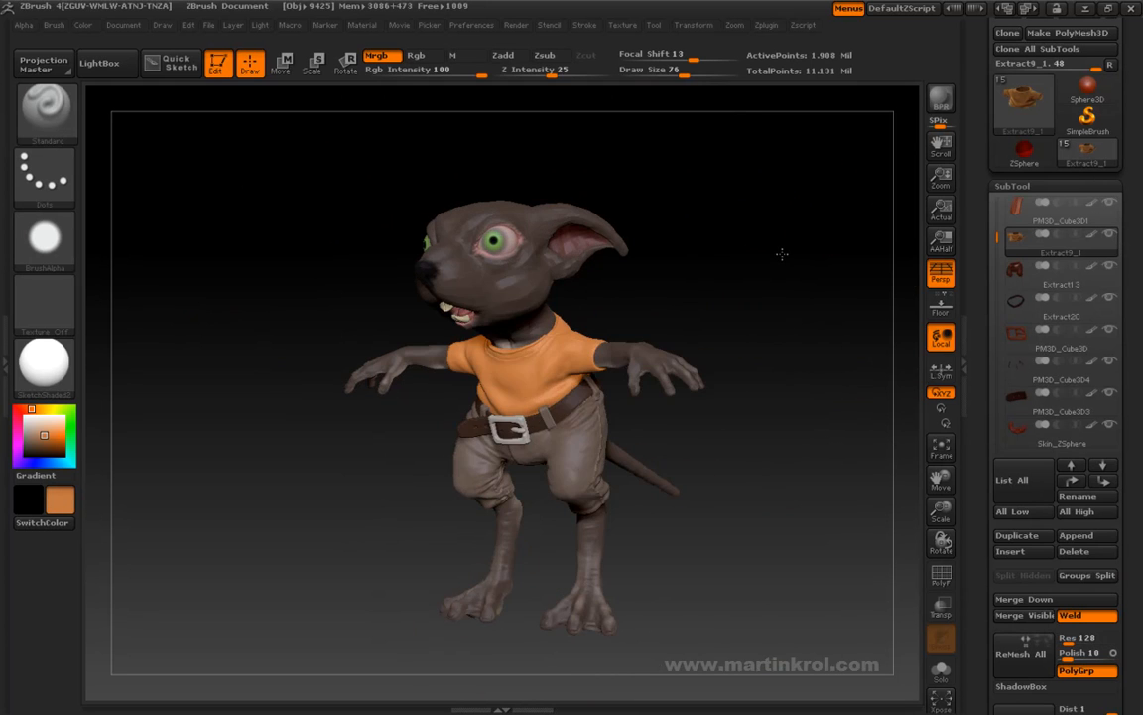
Set the brush's draw size to 86 and view the whole mouse
key("space")
left_click_drag(673, 326, 676, 324)
left_click_drag(709, 282, 639, 363)
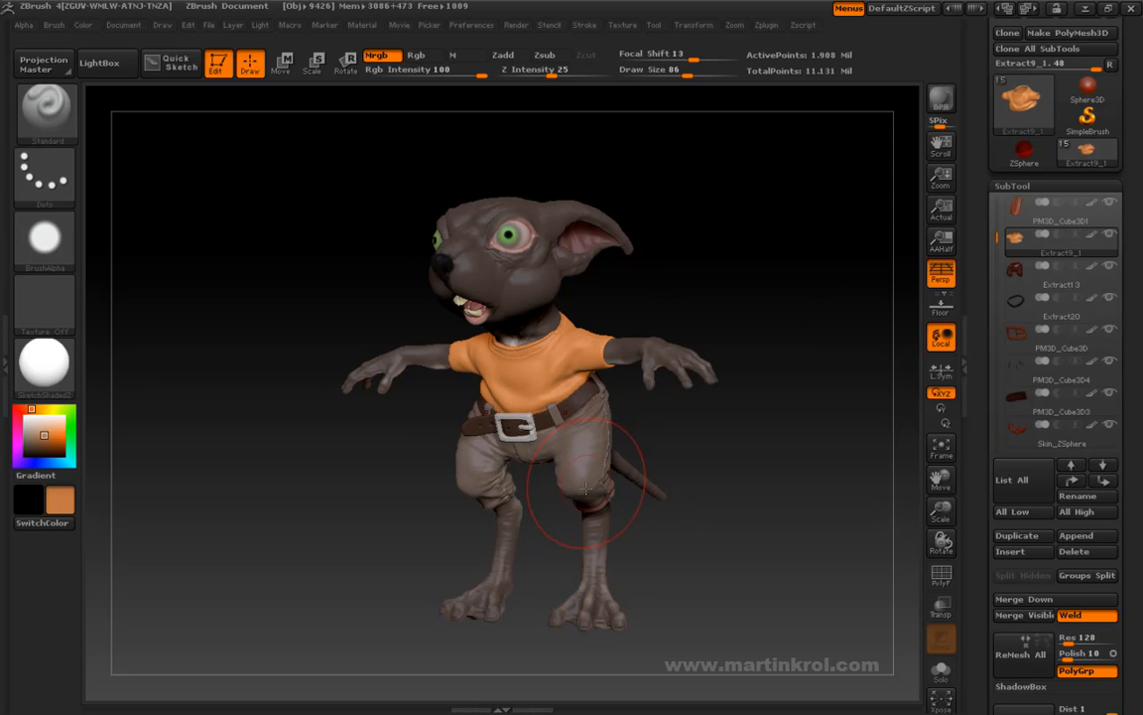
left_click_drag(418, 484, 346, 476, "alt")
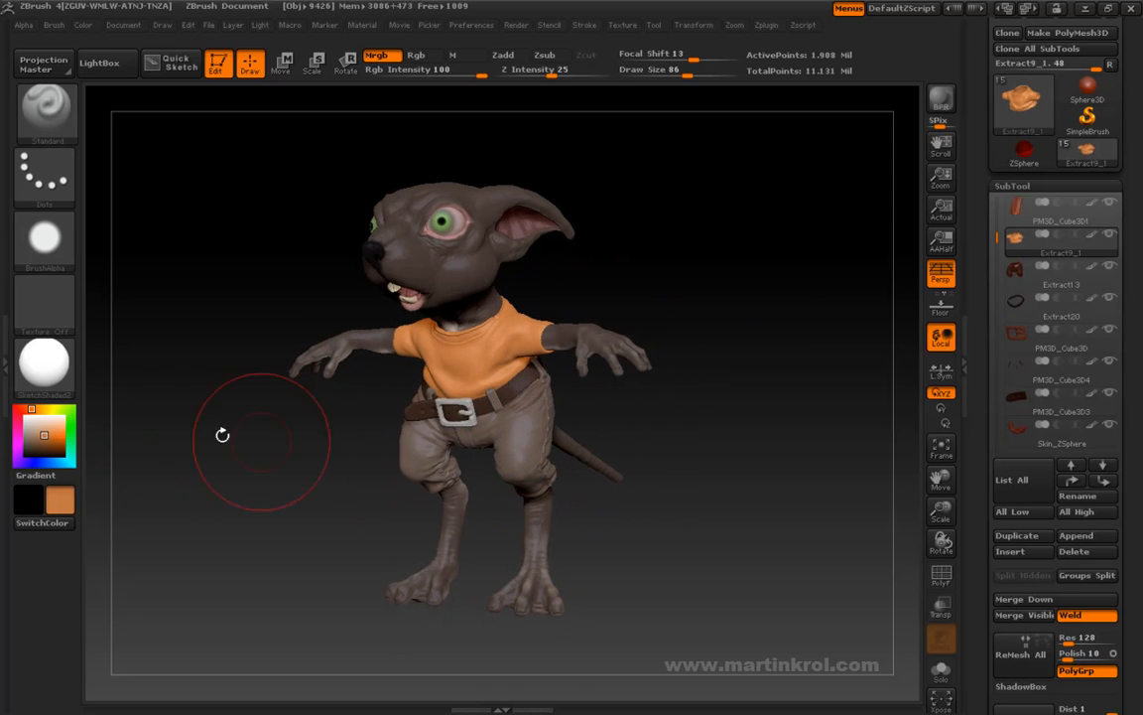
Sample the trousers' brown as the current colour and shift it to a more saturated reddish brown
key("c")
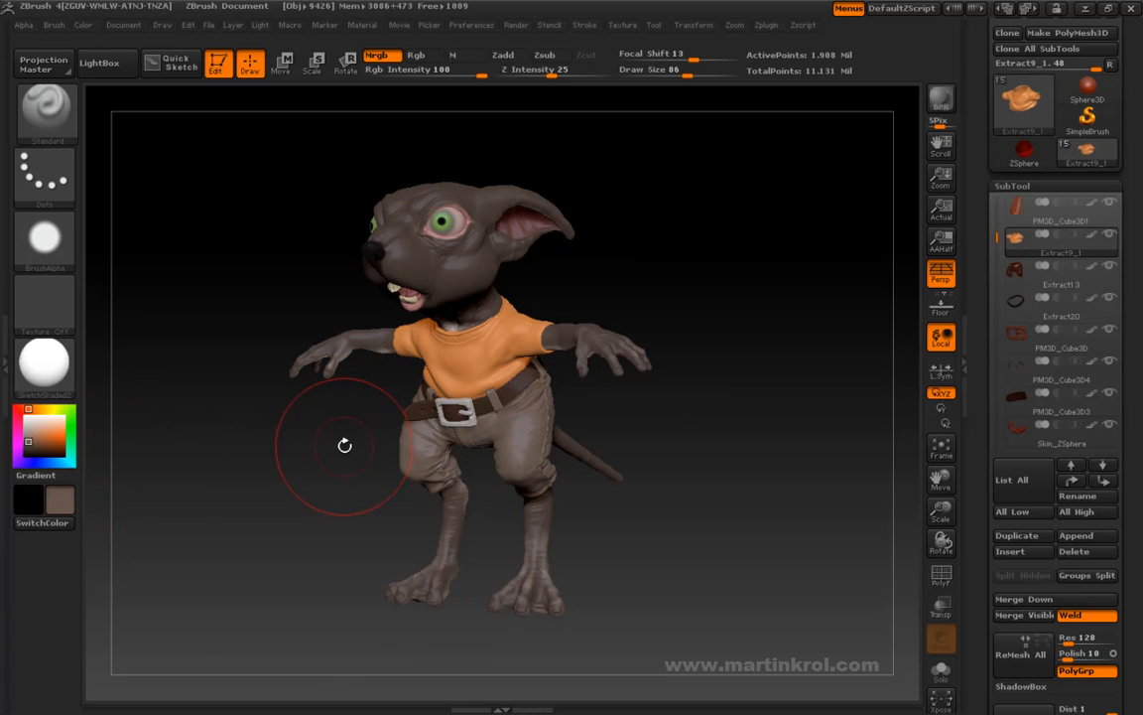
key("space")
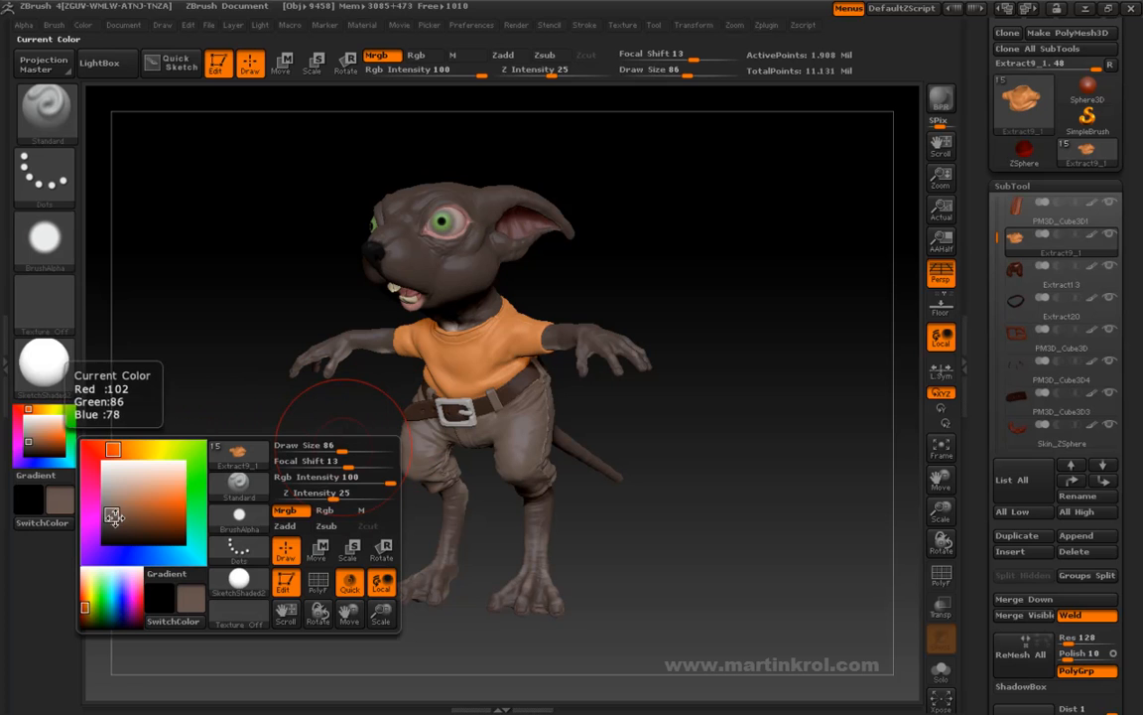
left_click_drag(114, 517, 127, 516)
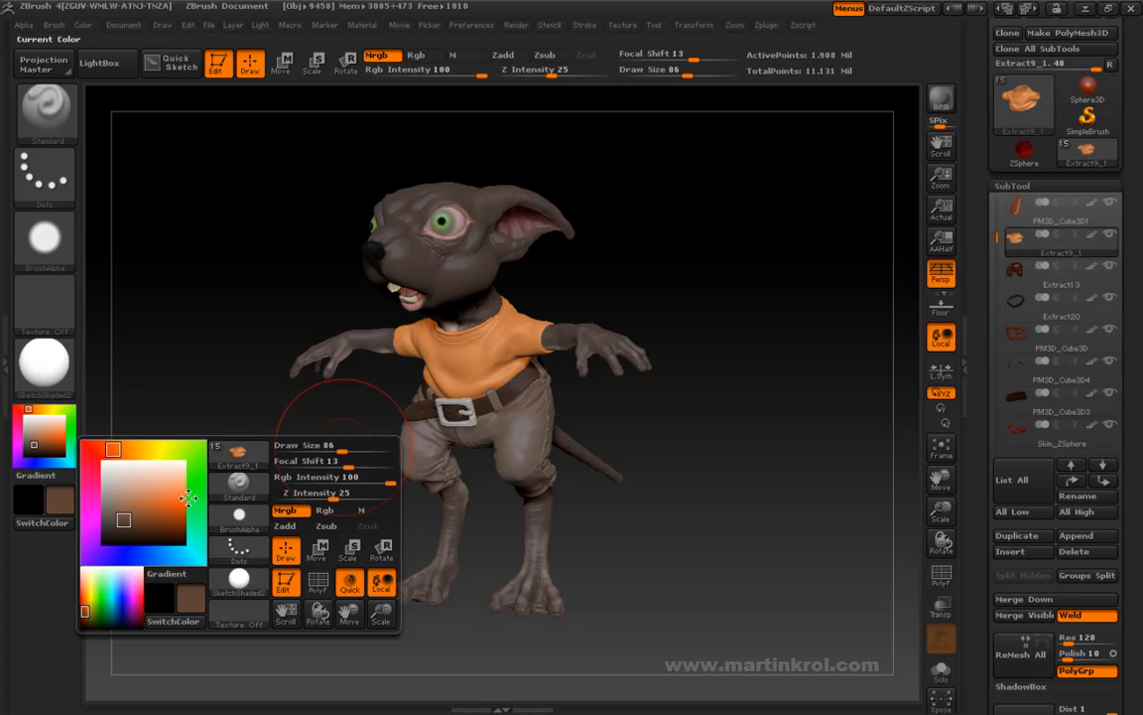
left_click(126, 514)
left_click(107, 450)
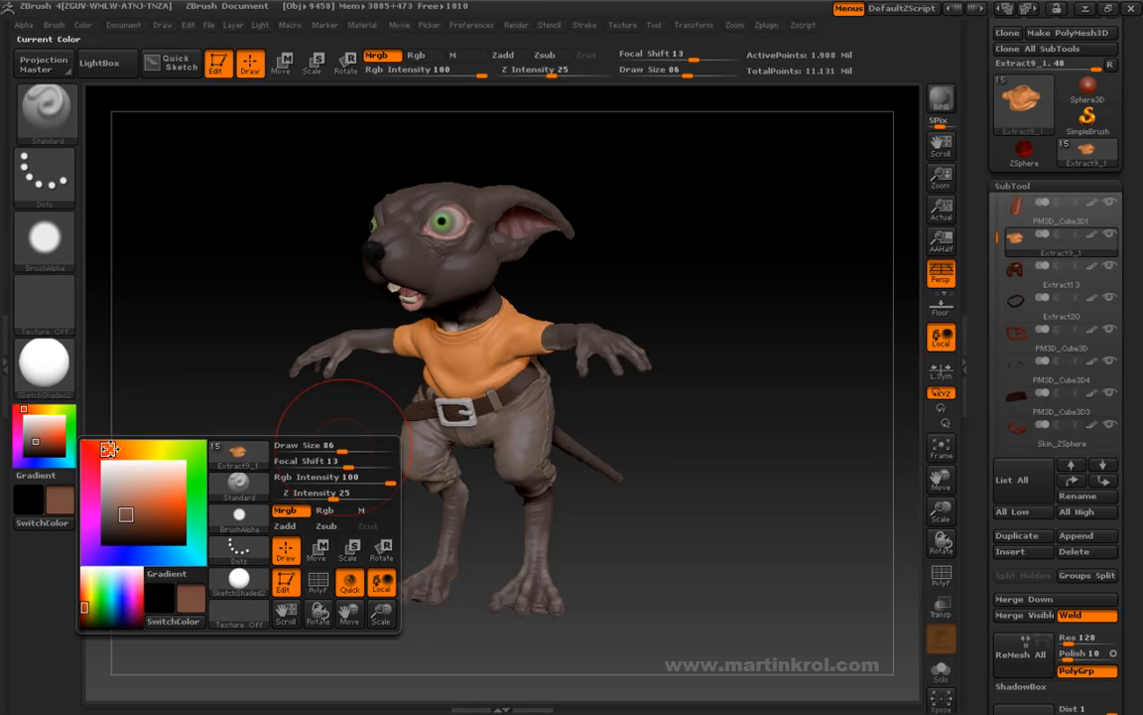
left_click_drag(120, 515, 128, 523)
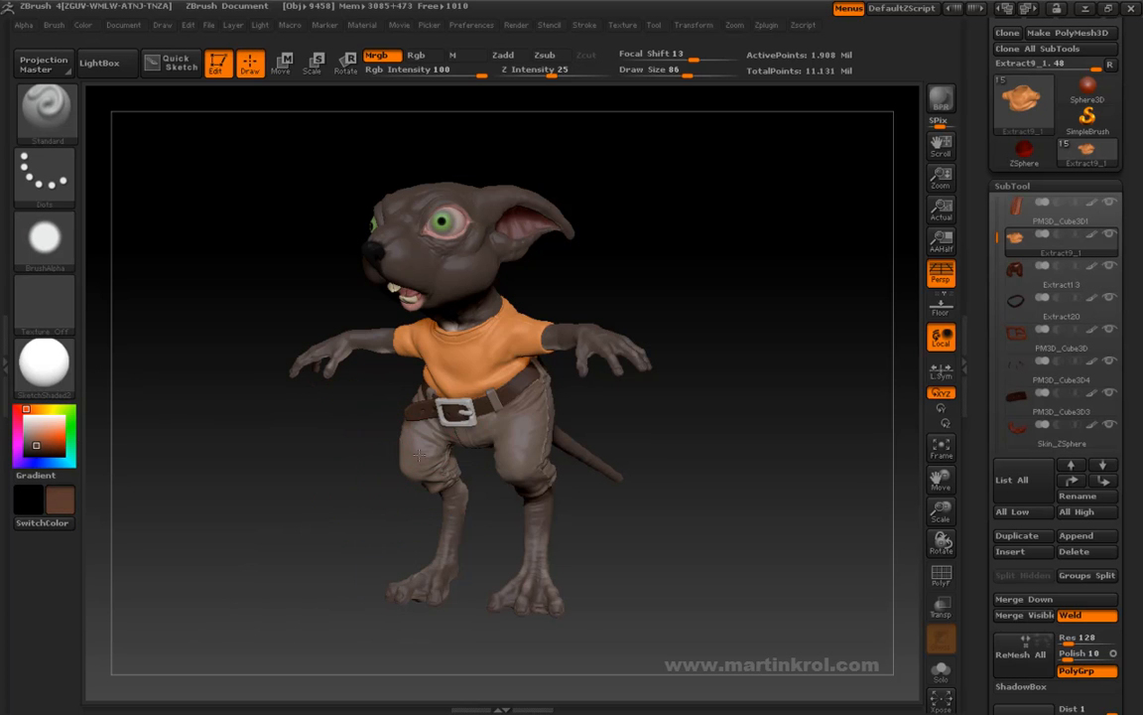
key("ctrl")
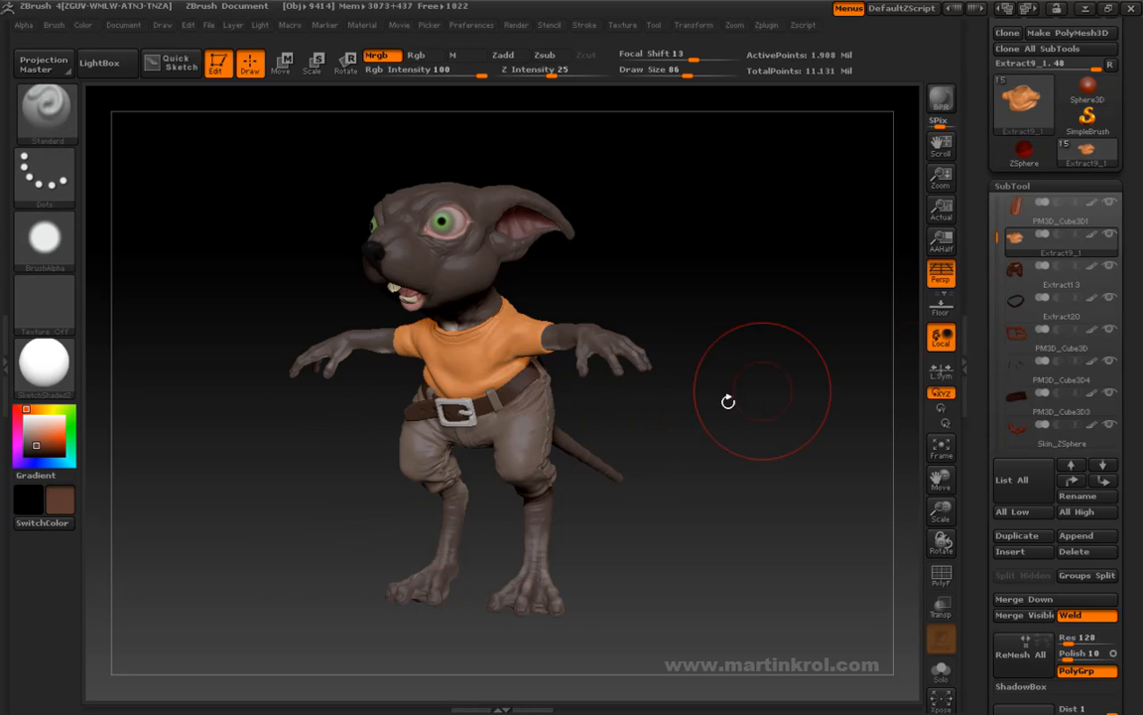
Select the trousers subtool and repaint its front, sides and back in reddish brown, reducing the draw size to 74
left_click(1029, 276)
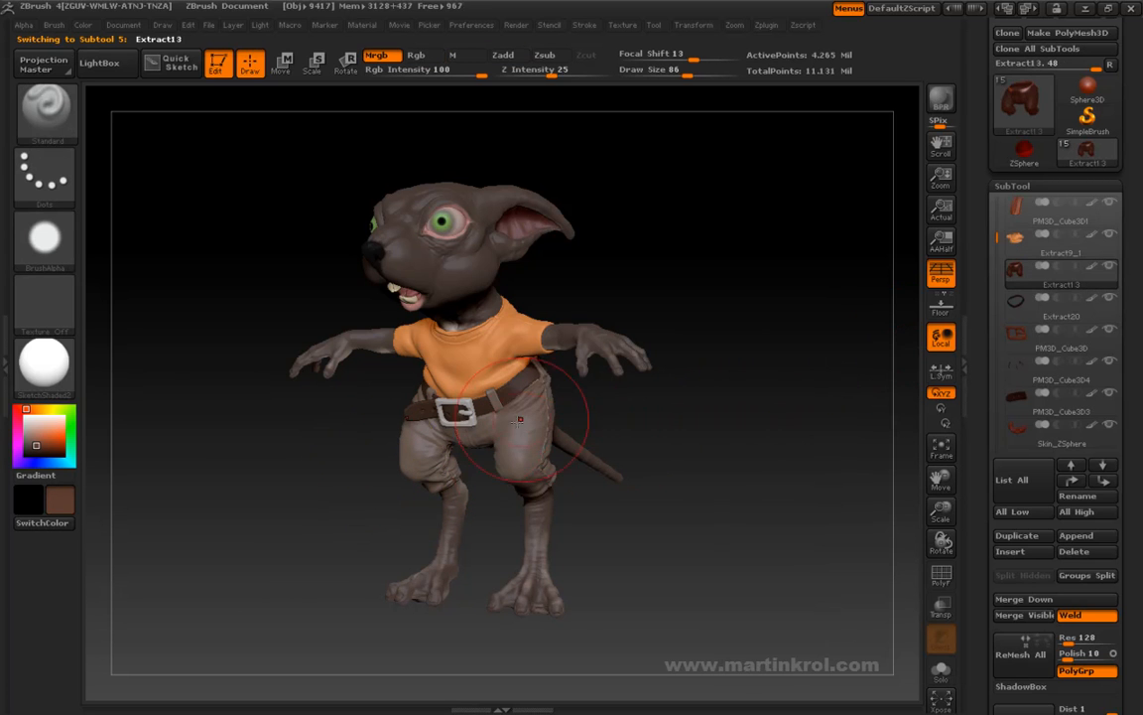
mouse_move(514, 439)
left_mouse_down()
mouse_move(466, 389)
mouse_move(412, 402)
mouse_move(425, 474)
left_mouse_up()
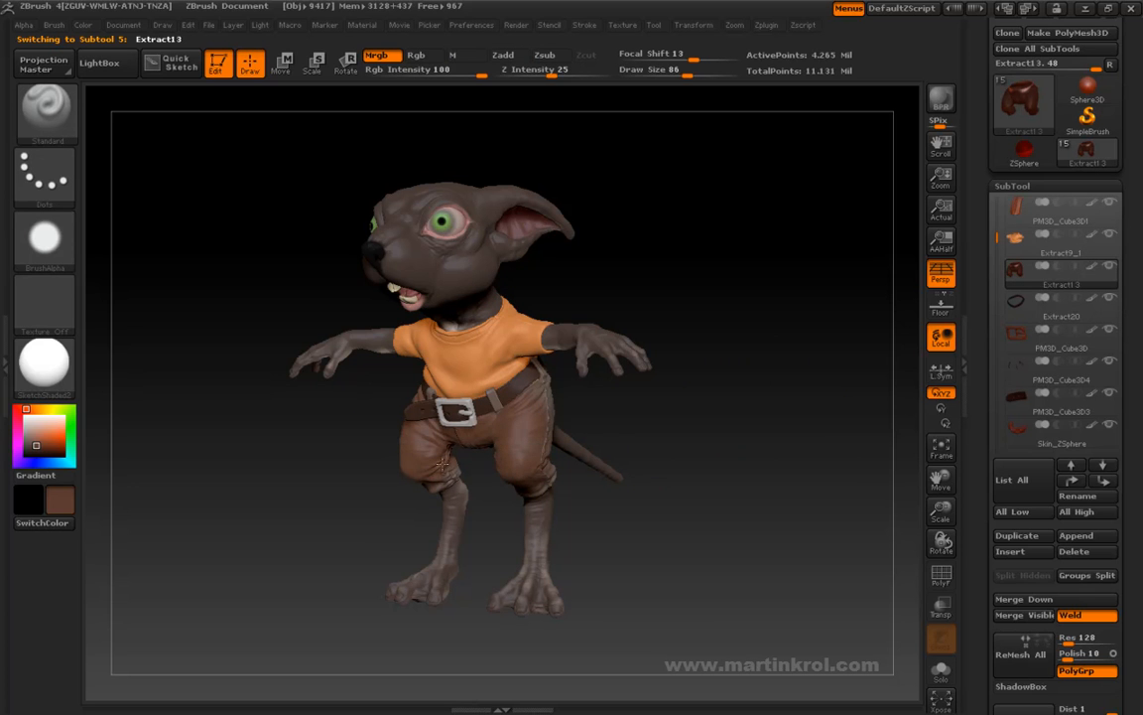
left_click_drag(613, 404, 407, 319)
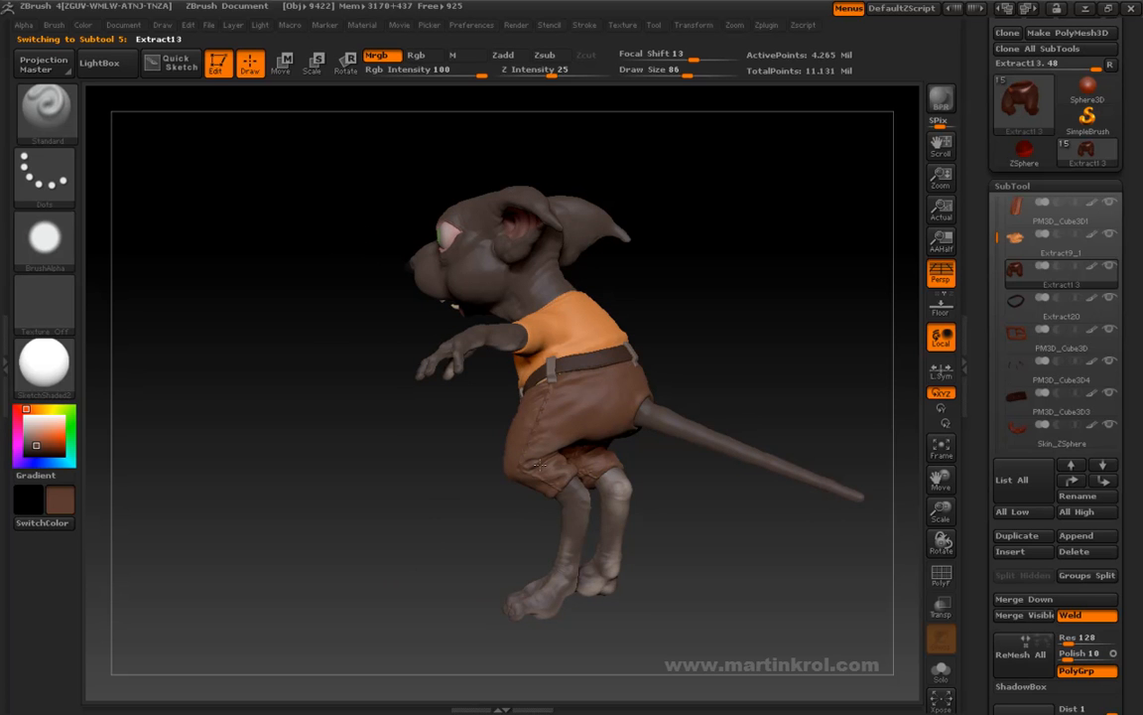
left_click_drag(630, 413, 640, 369)
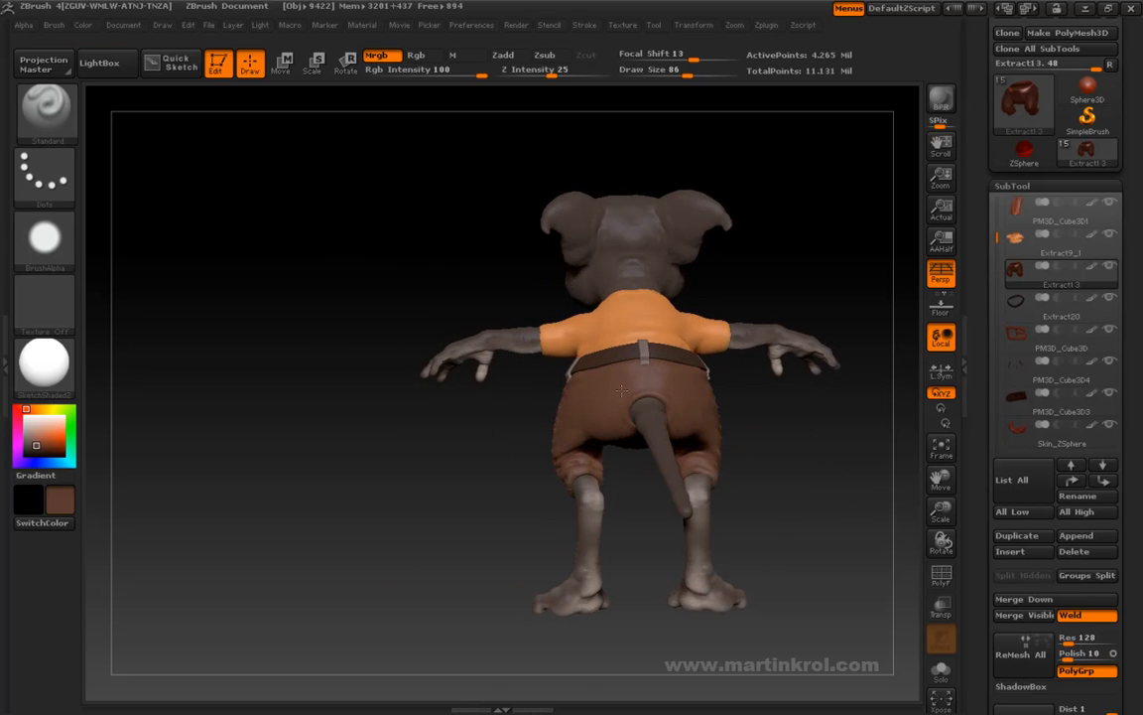
left_click_drag(536, 416, 689, 434)
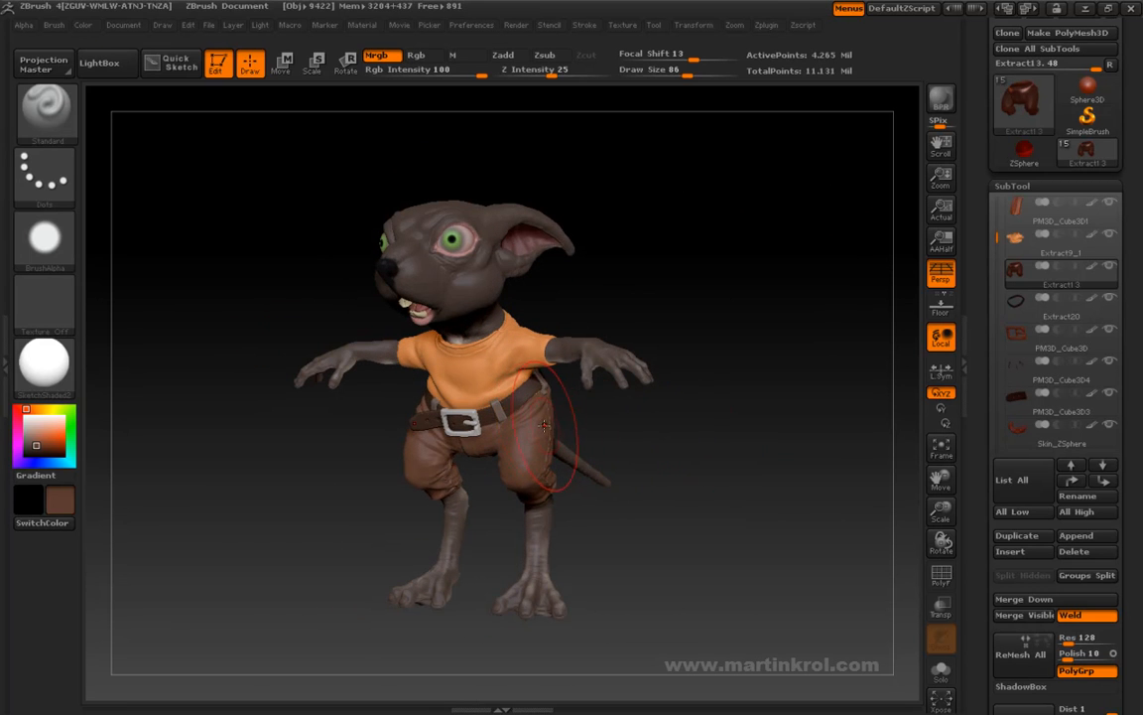
key("space")
left_click_drag(605, 408, 599, 408)
left_click_drag(702, 352, 729, 349)
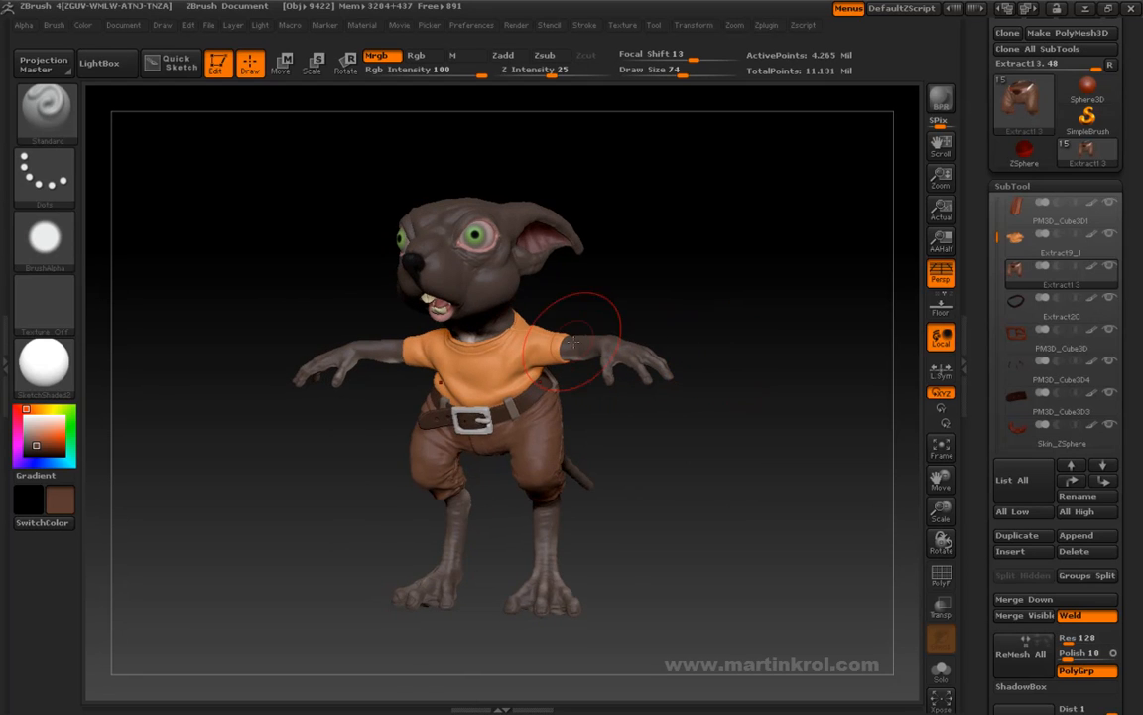
Select the belt loops subtool and paint the loops in the trousers' reddish brown, ending with a draw size of 99
left_click_drag(647, 267, 596, 333, "alt")
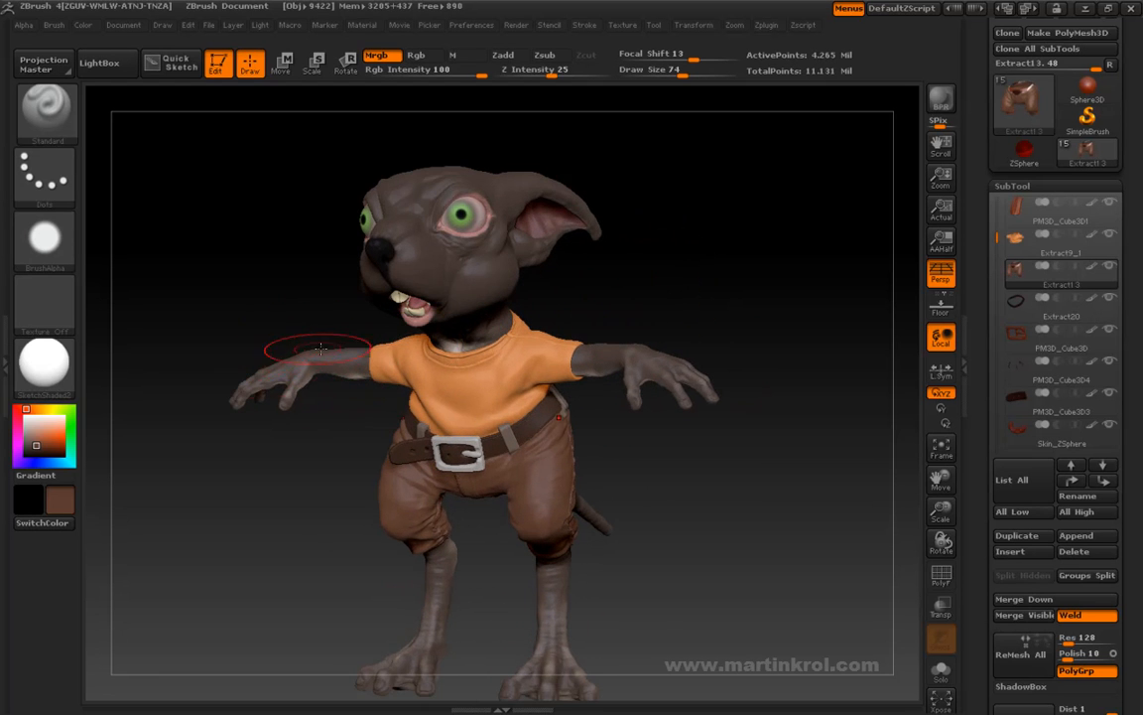
left_click_drag(631, 281, 788, 234)
left_click_drag(718, 183, 747, 238, "alt")
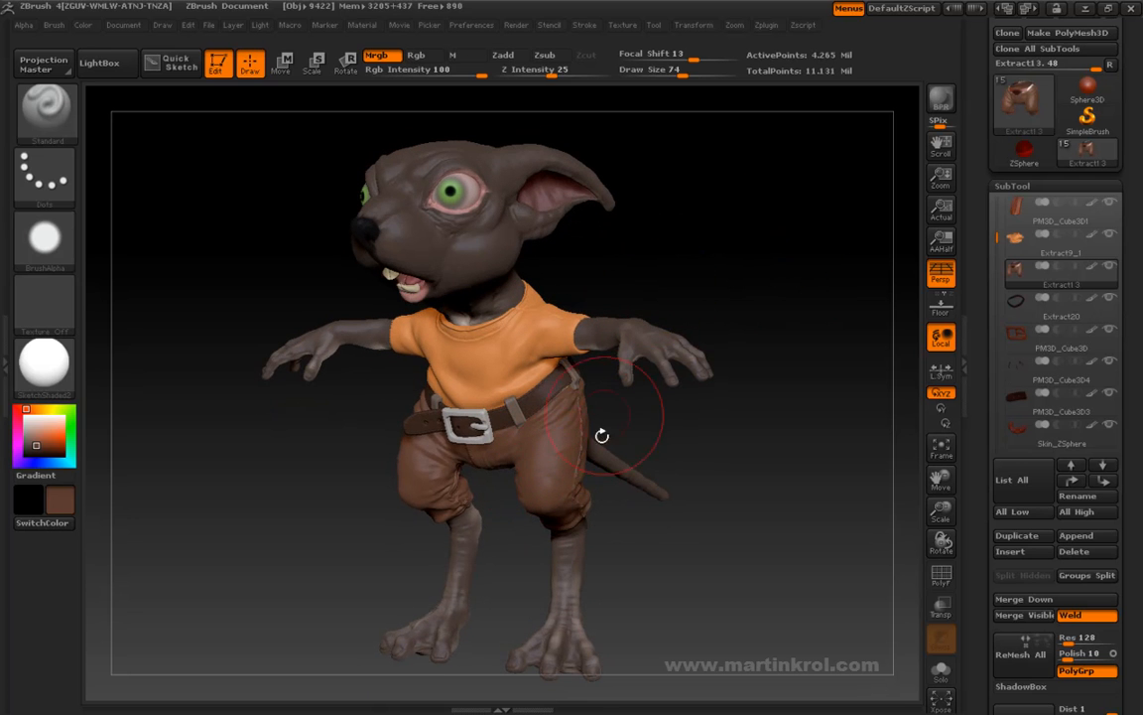
left_click_drag(742, 293, 749, 236, "alt")
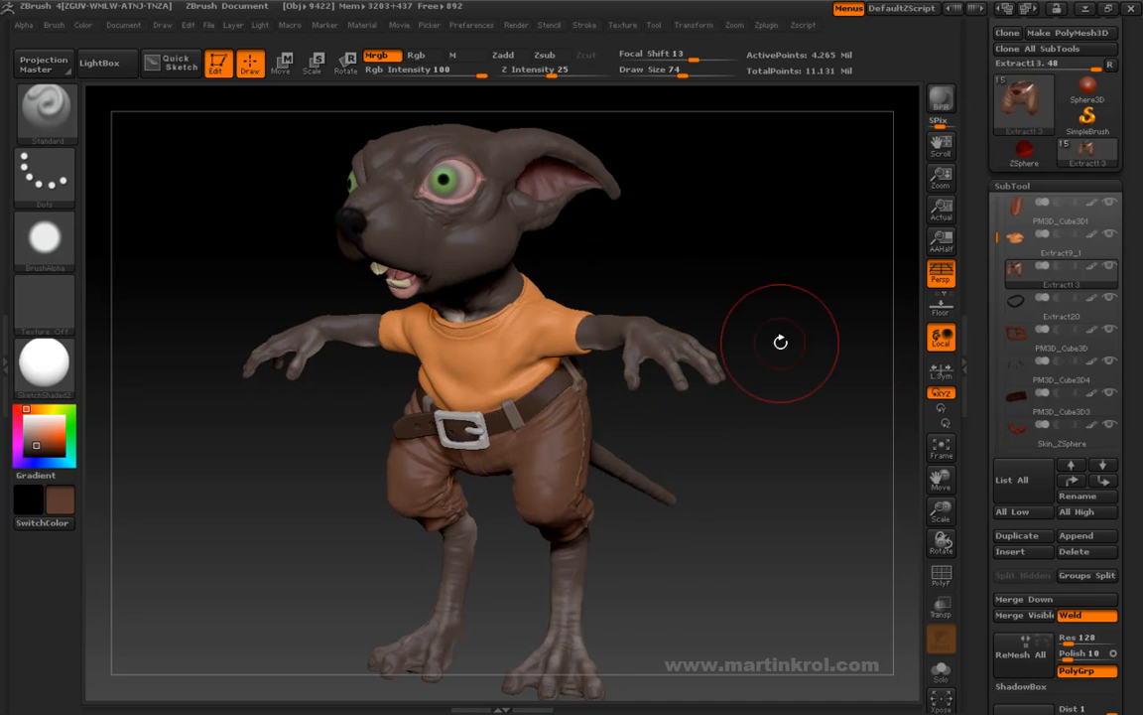
left_click(581, 393, "alt")
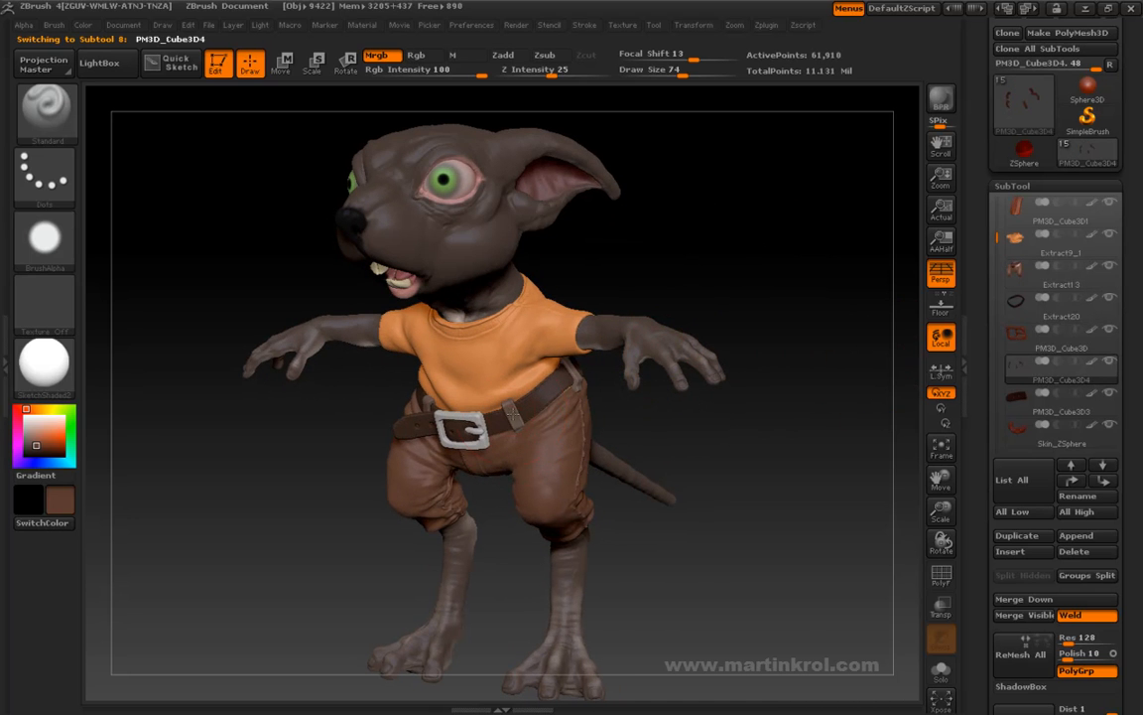
left_click_drag(519, 437, 563, 348)
left_click_drag(559, 393, 675, 338)
mouse_move(536, 426)
left_mouse_down()
mouse_move(821, 396)
mouse_move(783, 349)
mouse_move(794, 375)
mouse_move(783, 386)
mouse_move(862, 389)
mouse_move(801, 396)
mouse_move(801, 375)
mouse_move(792, 405)
mouse_move(778, 376)
mouse_move(805, 375)
mouse_move(806, 355)
mouse_move(783, 359)
mouse_move(789, 381)
mouse_move(756, 376)
mouse_move(709, 402)
left_mouse_up()
key("space")
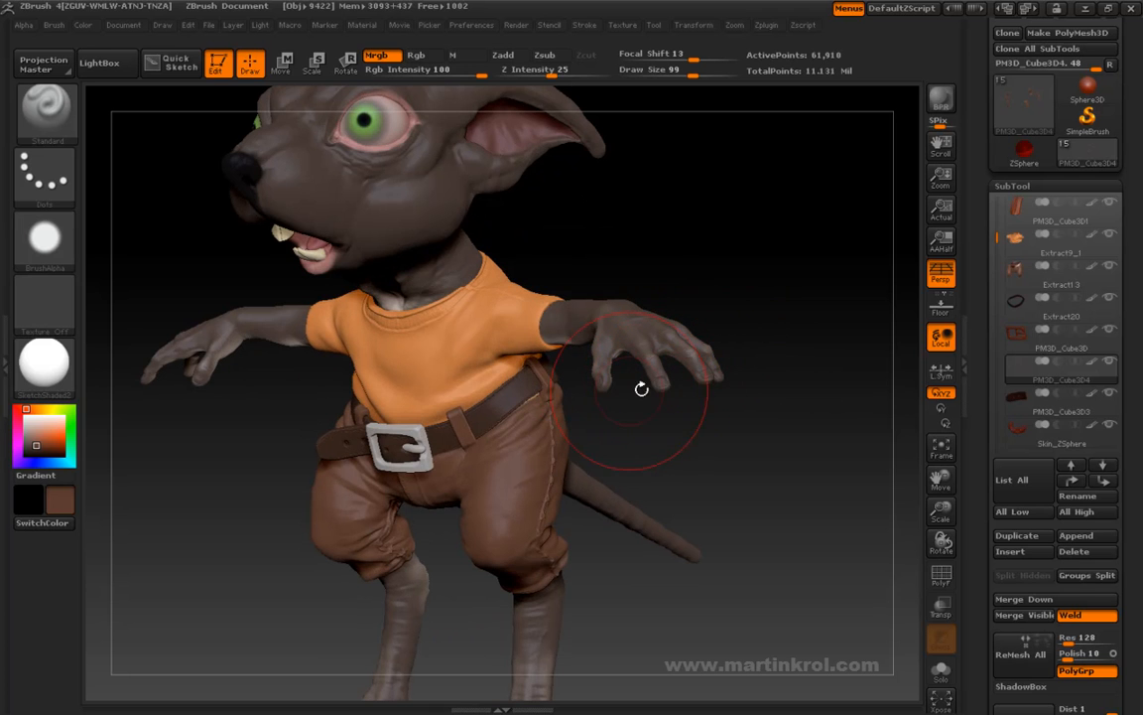
Sample the hand's skin colour and lighten it to red 103, green 80, blue 70
mouse_move(721, 447)
left_mouse_down("alt")
mouse_move(659, 424)
mouse_move(695, 433)
mouse_move(731, 497)
mouse_move(775, 494)
mouse_move(686, 455)
left_mouse_up("alt")
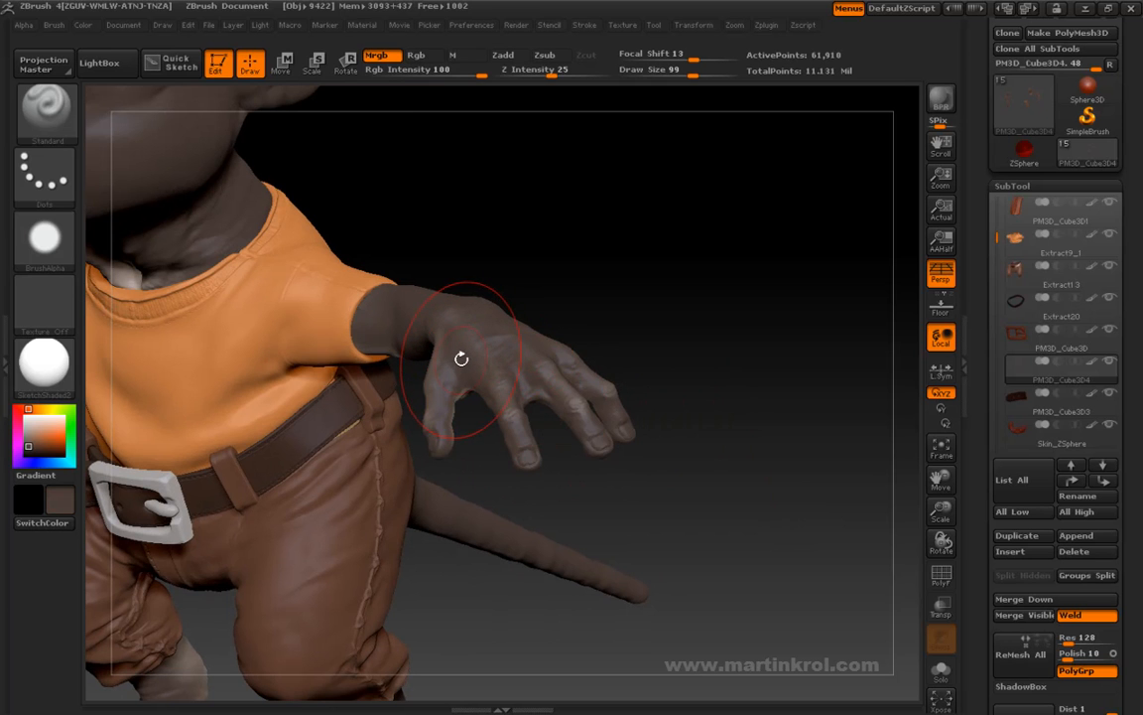
key("space")
left_click_drag(676, 347, 497, 409)
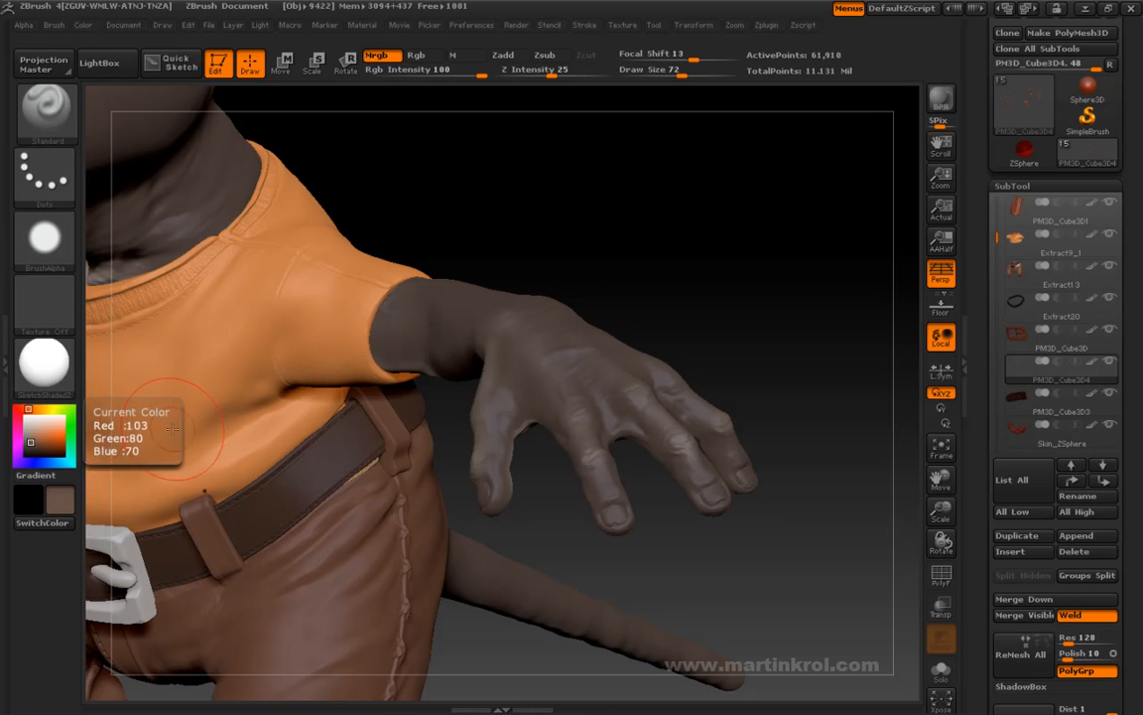
Switch painting to the Rgb channel and reduce the draw size to 51 for work on the fingernails
key("space")
left_click_drag(732, 424, 728, 424)
mouse_move(773, 380)
left_mouse_down("alt")
mouse_move(728, 335)
mouse_move(753, 359)
mouse_move(728, 384)
left_mouse_up("alt")
key("space")
left_click(724, 448)
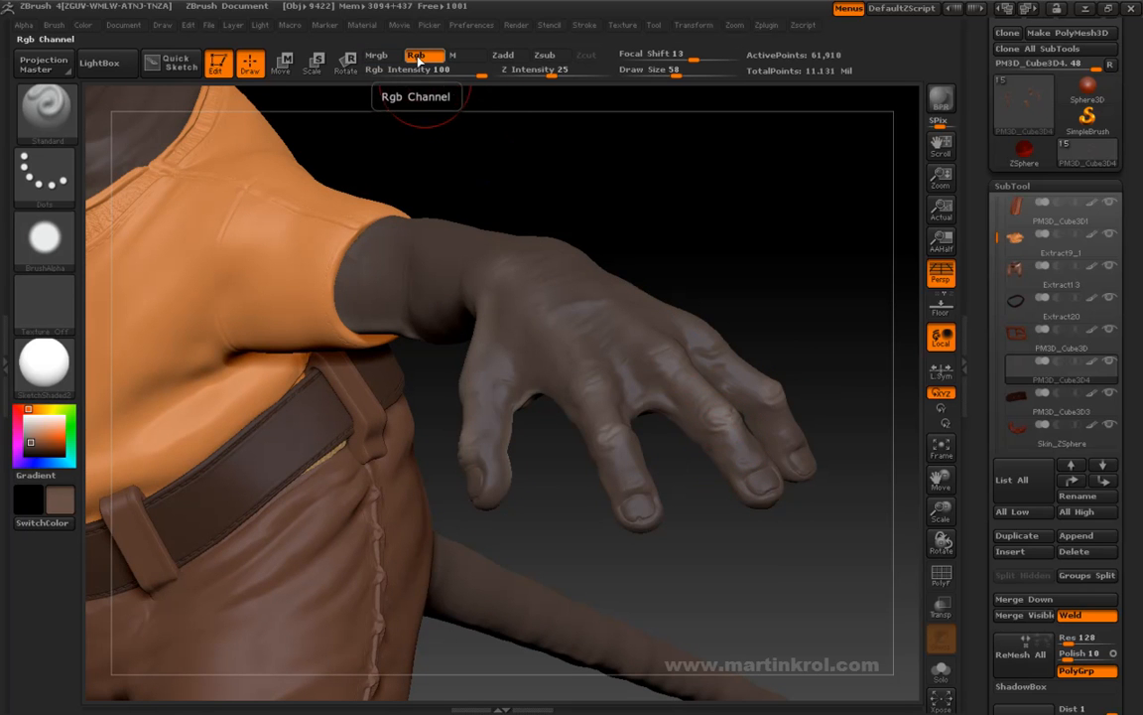
left_click_drag(808, 300, 677, 255, "alt")
key("space")
left_click_drag(584, 399, 582, 399)
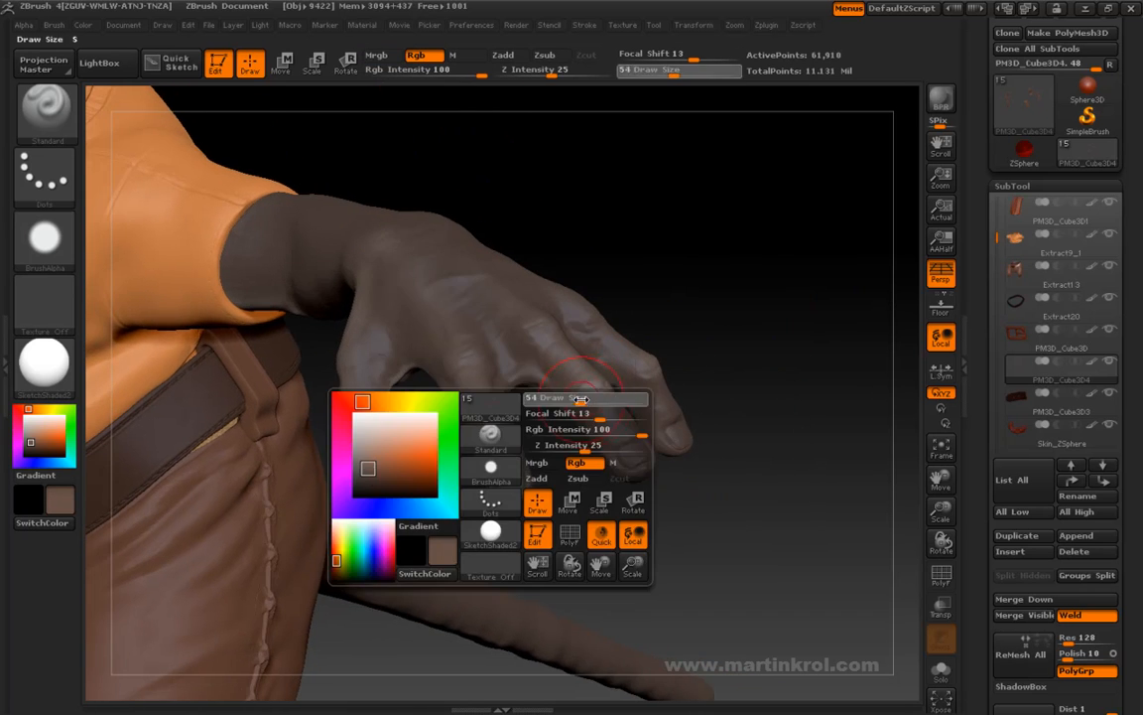
key("space")
mouse_move(520, 469)
left_mouse_down()
mouse_move(585, 525)
mouse_move(571, 496)
mouse_move(467, 436)
mouse_move(535, 444)
mouse_move(474, 528)
mouse_move(573, 458)
left_mouse_up()
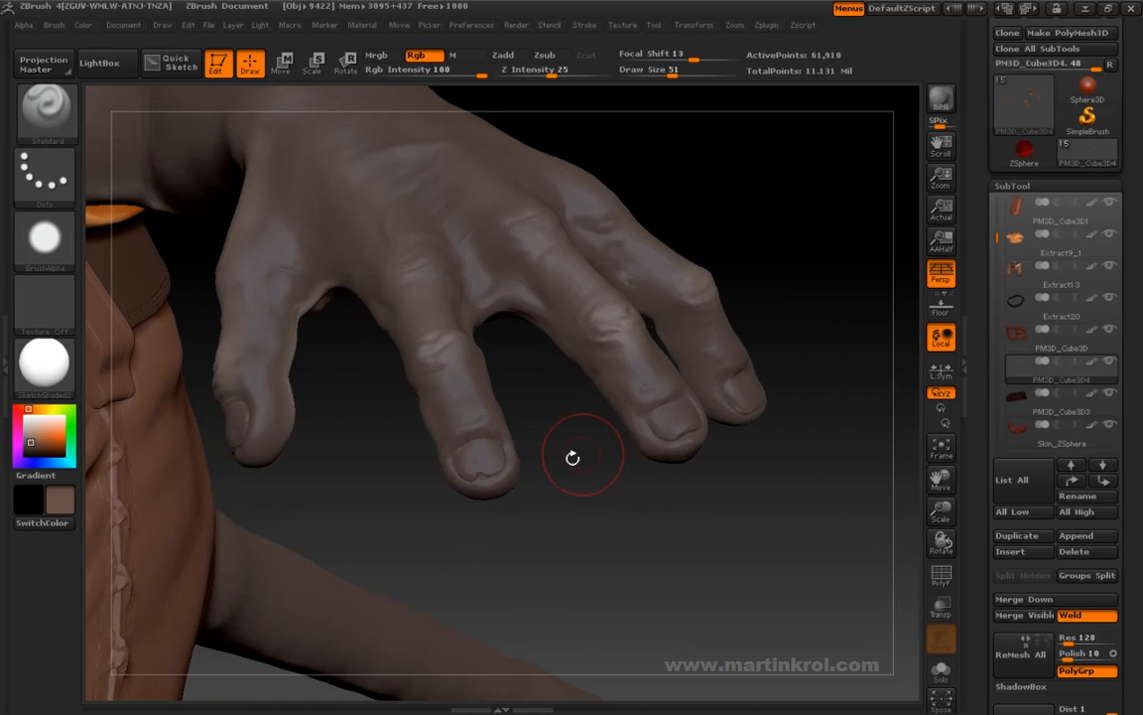
Select the mouse body subtool and paint the fingernails and thumbnail in the lighter brown
scroll(1009, 241, "up", 2)
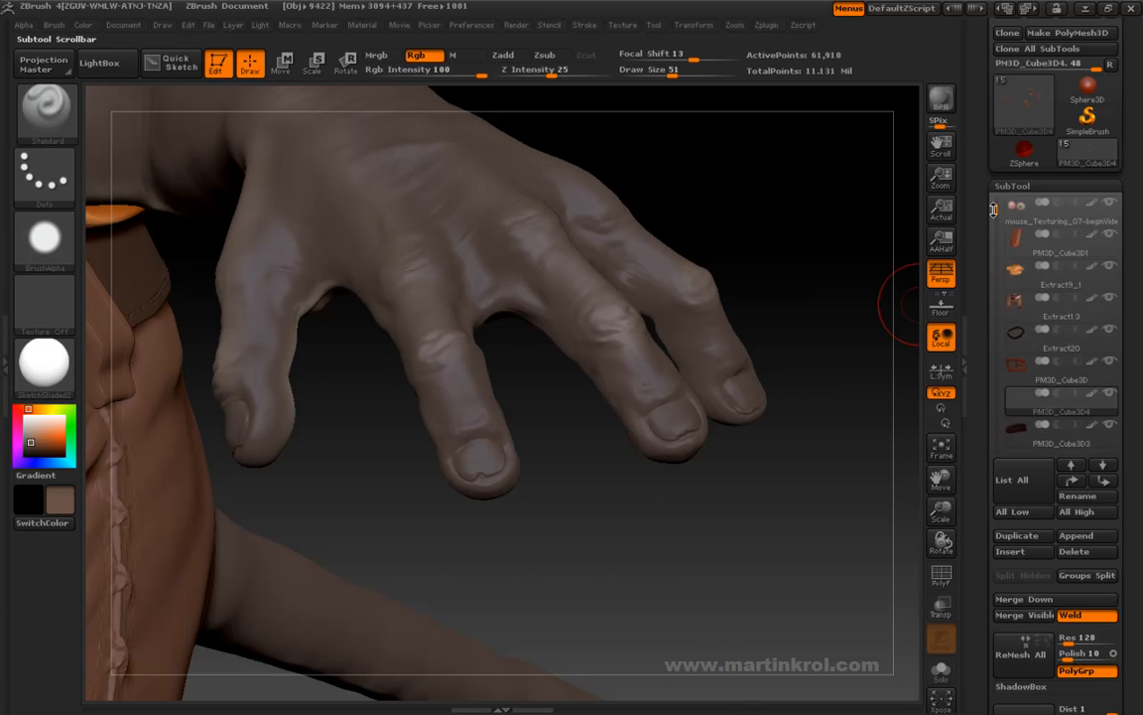
left_click(1018, 212)
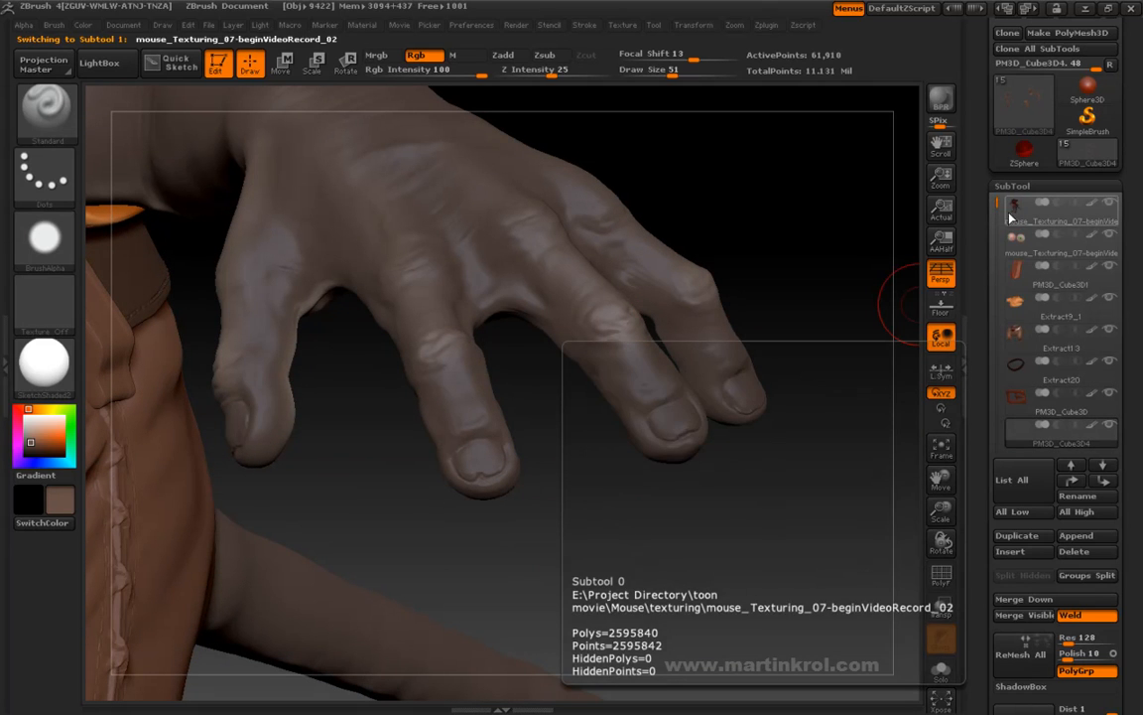
left_click_drag(551, 463, 477, 475)
left_click_drag(545, 494, 523, 459)
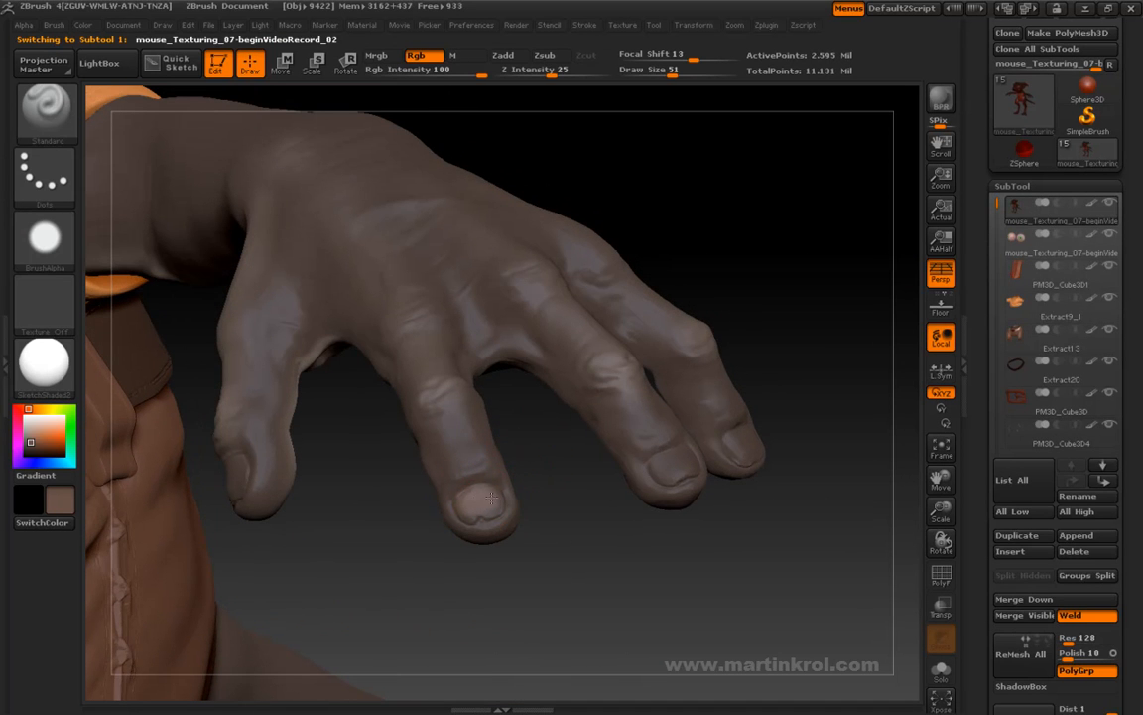
mouse_move(705, 521)
left_mouse_down()
mouse_move(666, 472)
mouse_move(707, 485)
mouse_move(645, 447)
left_mouse_up()
left_click_drag(705, 420, 634, 446)
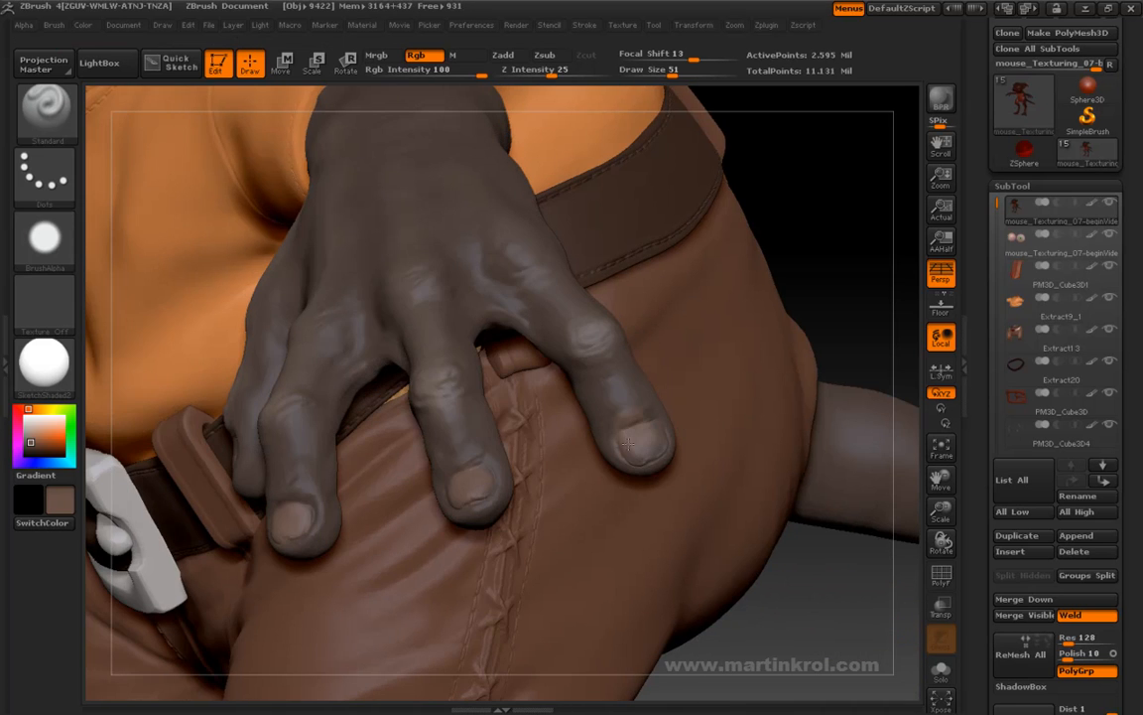
left_click_drag(707, 490, 802, 437)
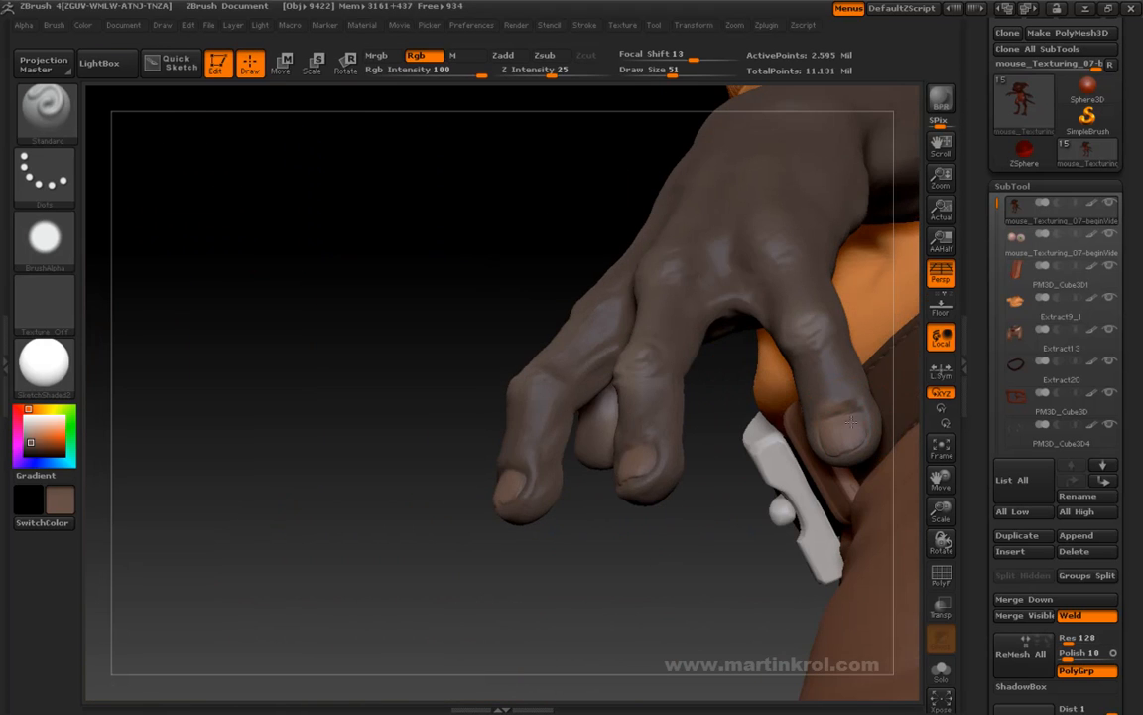
left_click_drag(675, 533, 617, 425)
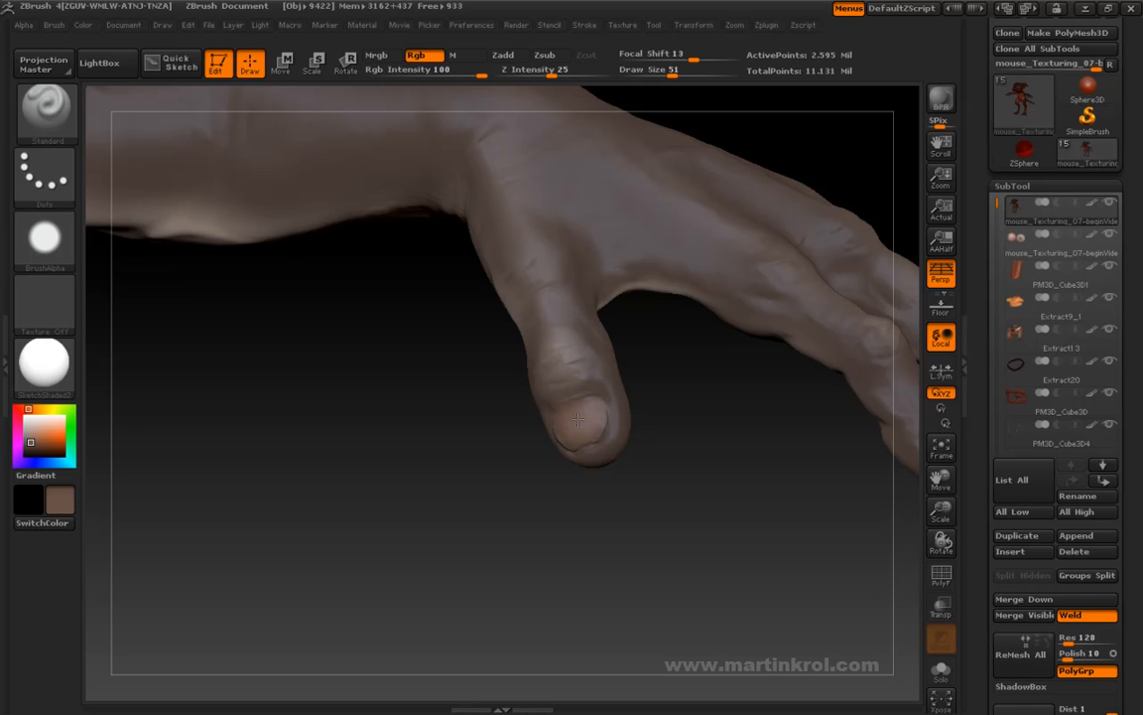
Shift the current nail colour's hue from brown towards red for a pinker tone
key("f")
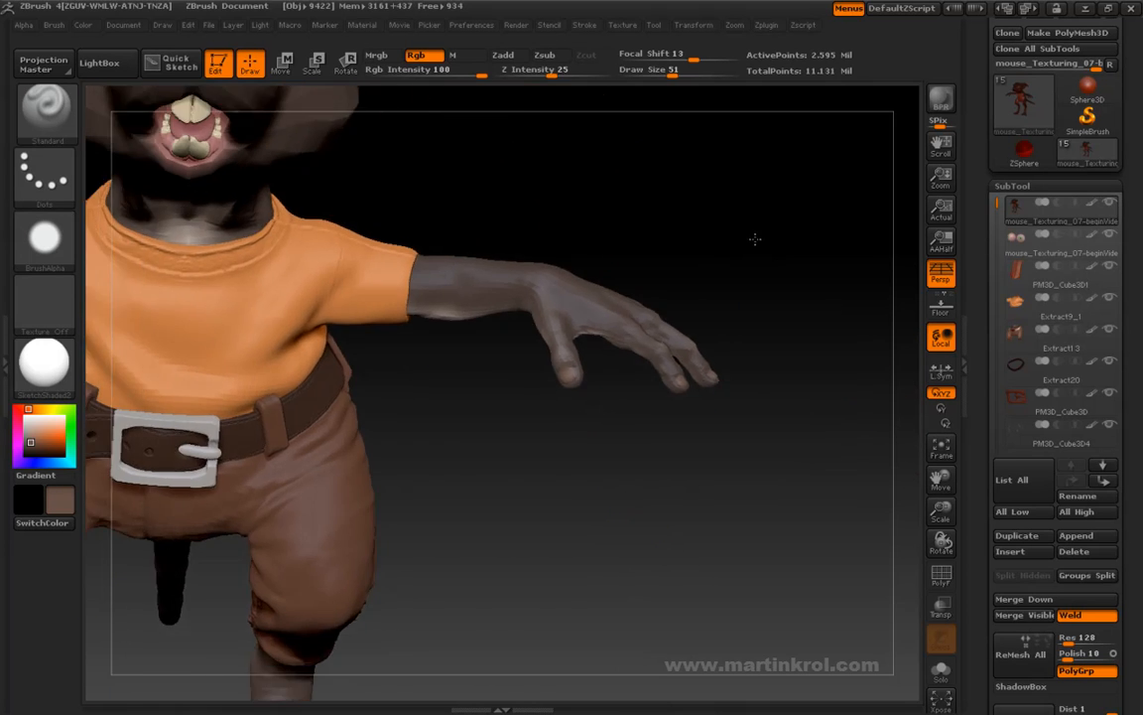
left_click_drag(738, 326, 731, 335)
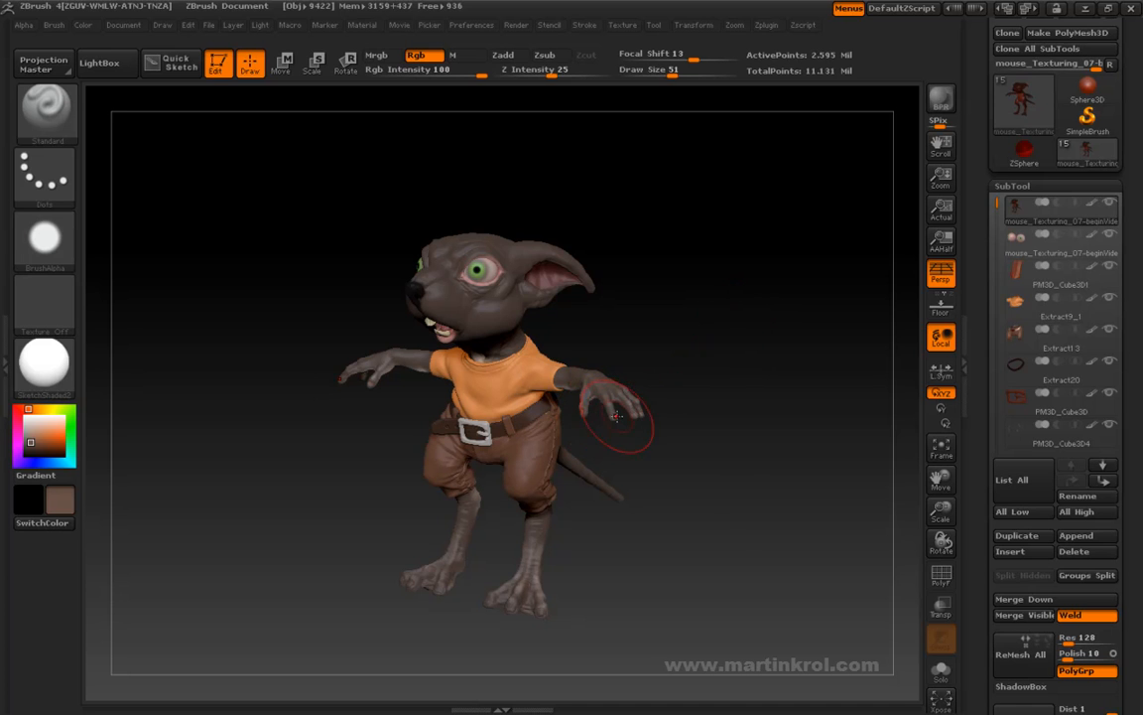
left_click_drag(737, 407, 585, 501, "alt")
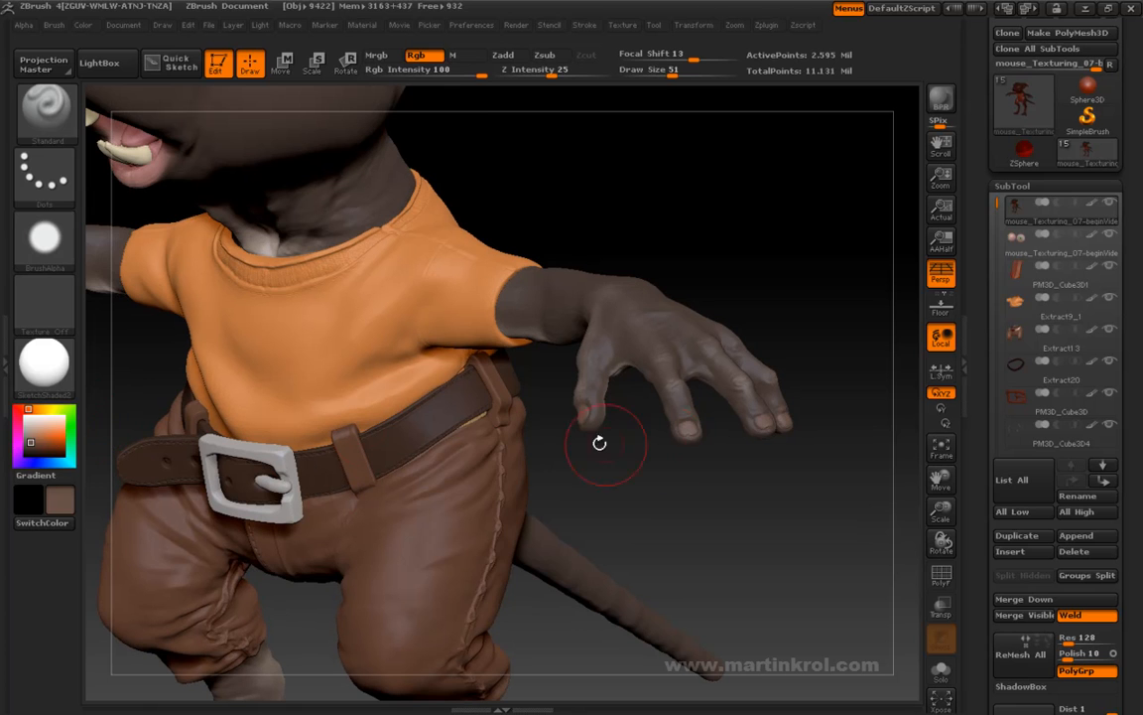
key("space")
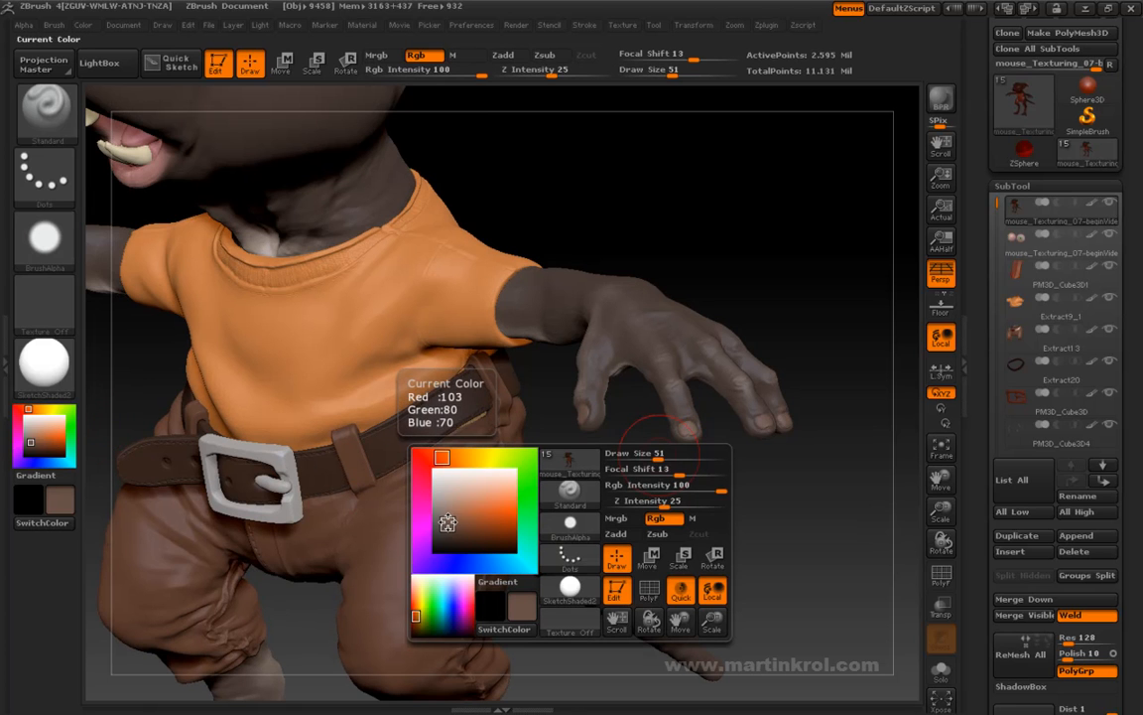
mouse_move(443, 521)
left_mouse_down()
mouse_move(441, 475)
mouse_move(440, 525)
left_mouse_up()
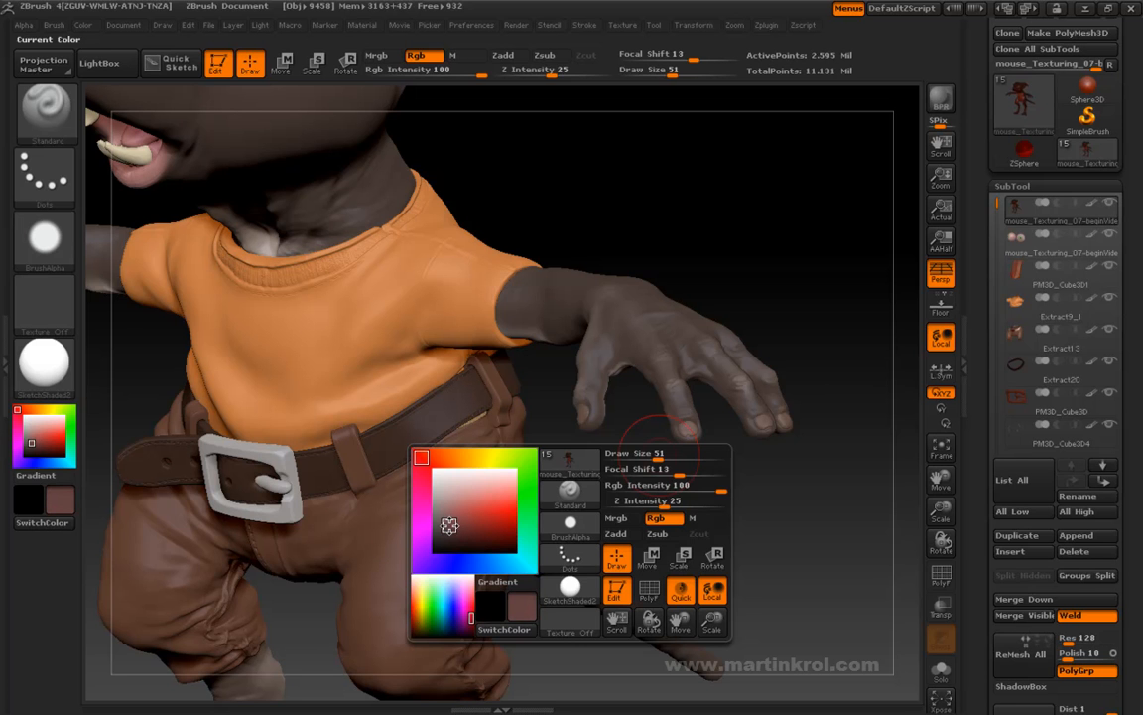
Set the draw size to 38 and repaint the fingernails and thumbnail in the pinkish brown
left_click_drag(733, 577, 759, 674, "alt")
left_click_drag(783, 541, 667, 525, "alt")
key("space")
left_click_drag(686, 466, 685, 454)
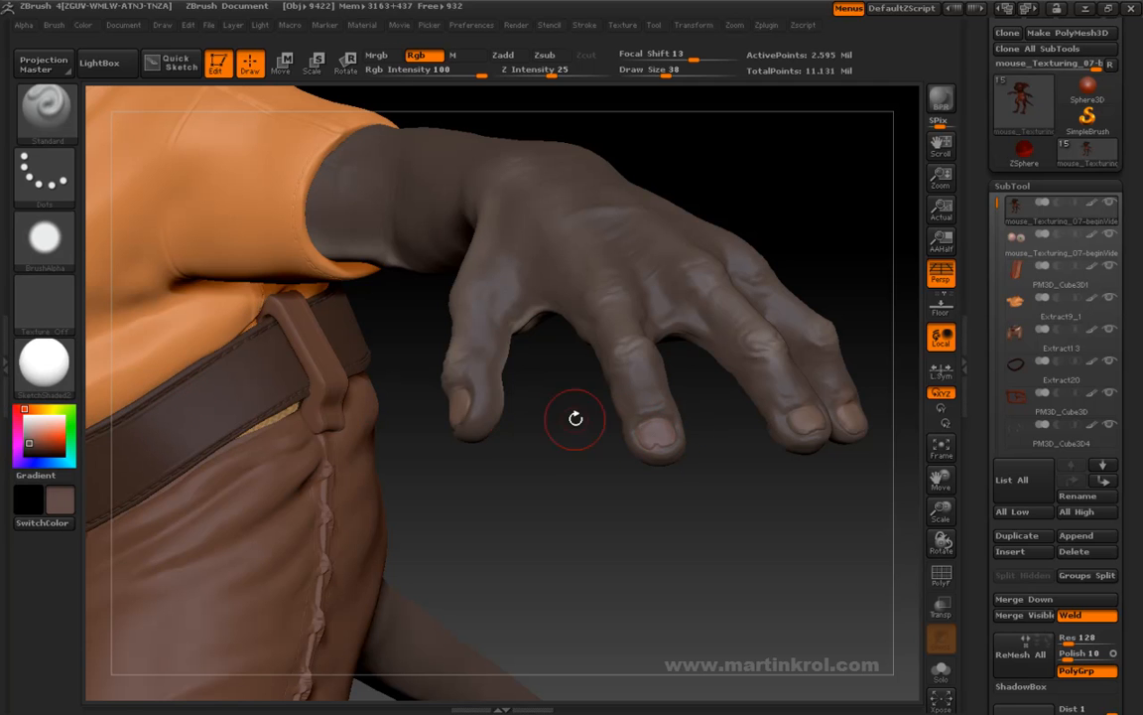
left_click_drag(500, 467, 445, 405)
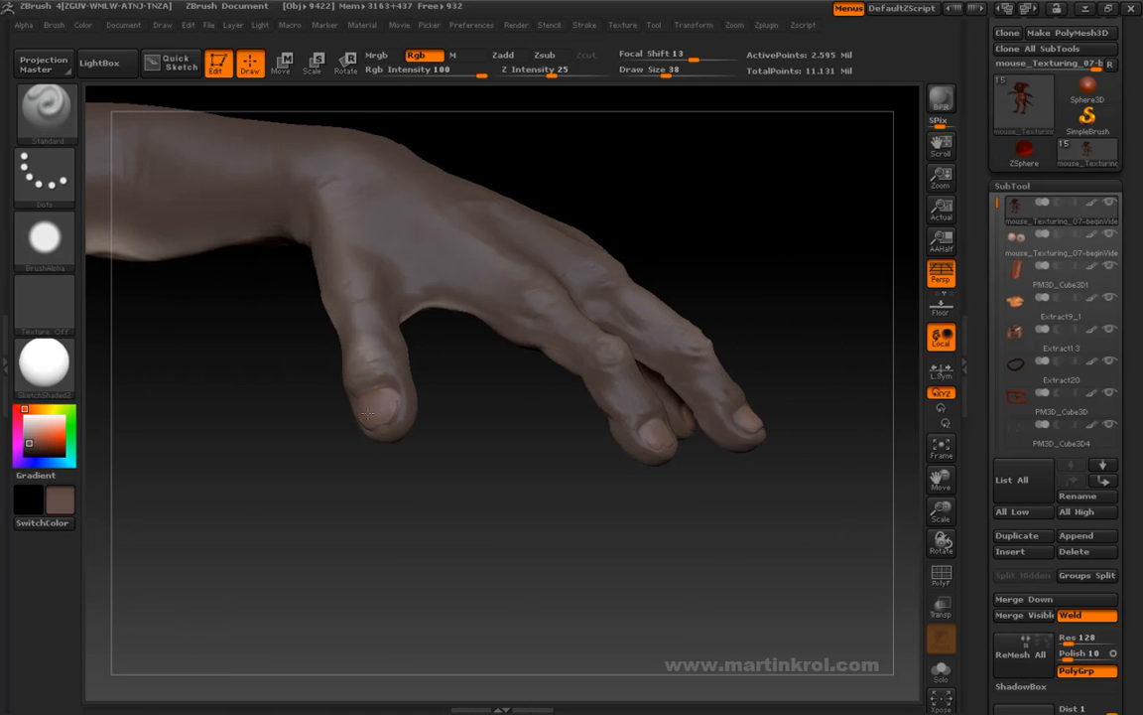
left_click_drag(543, 482, 548, 432)
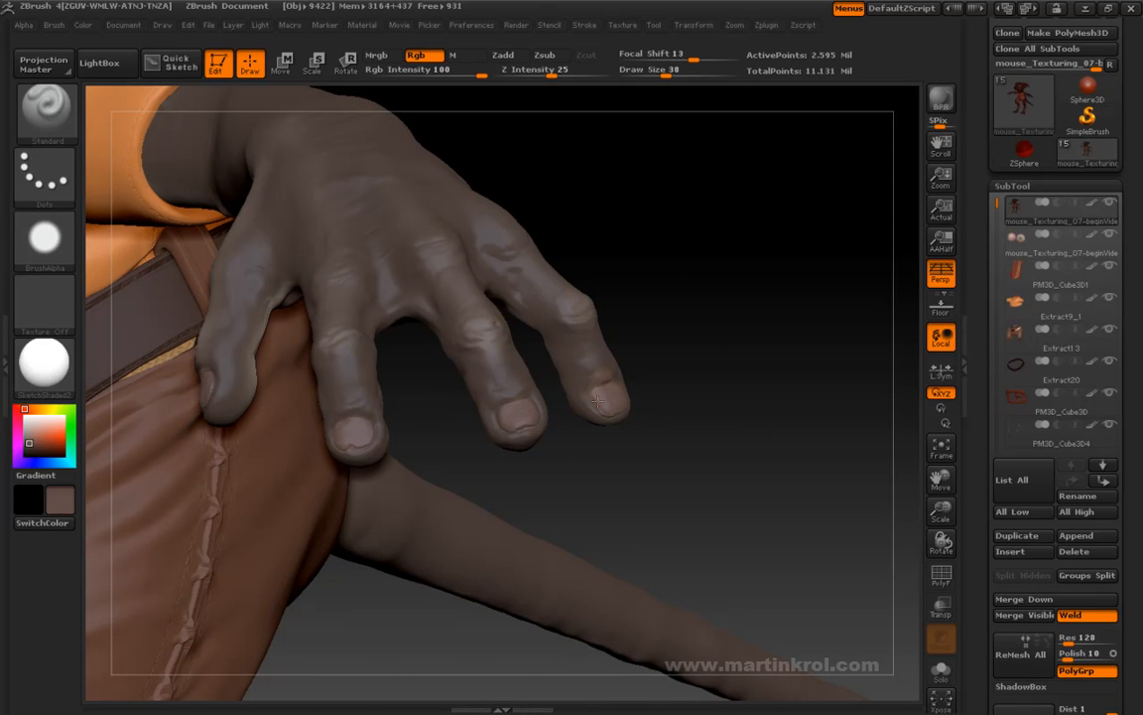
Paint the toenails on the mouse's foot in the same pinkish brown as the fingernails
left_click_drag(703, 484, 463, 442, "alt")
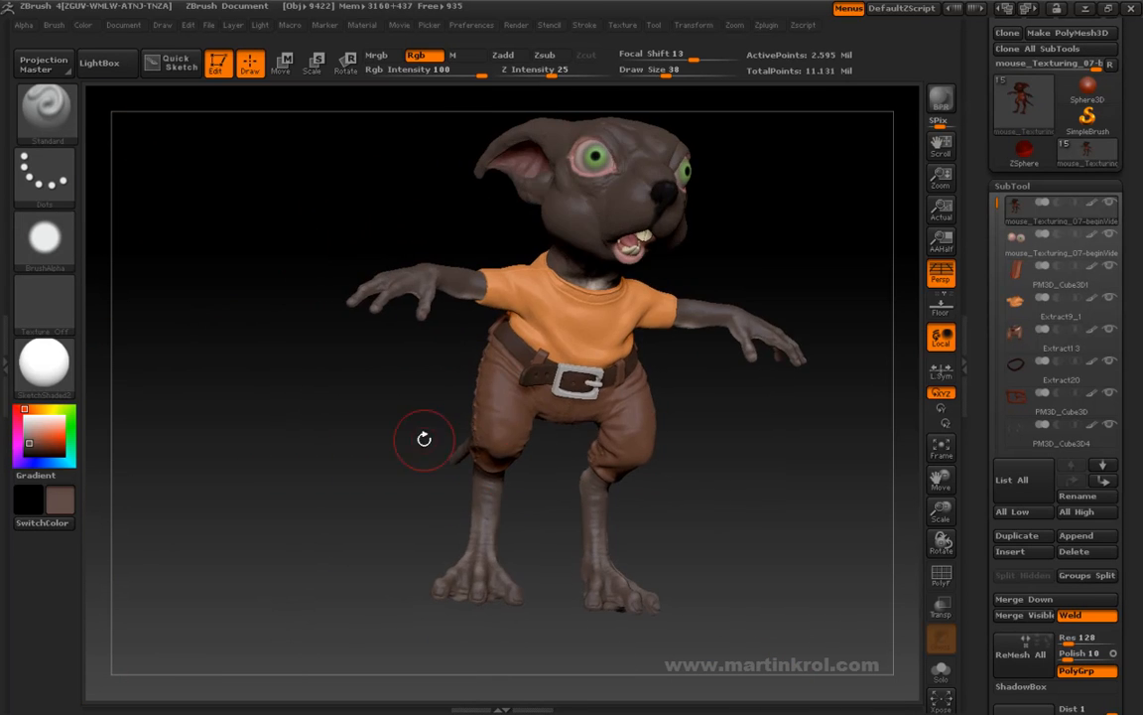
left_click_drag(717, 498, 568, 417)
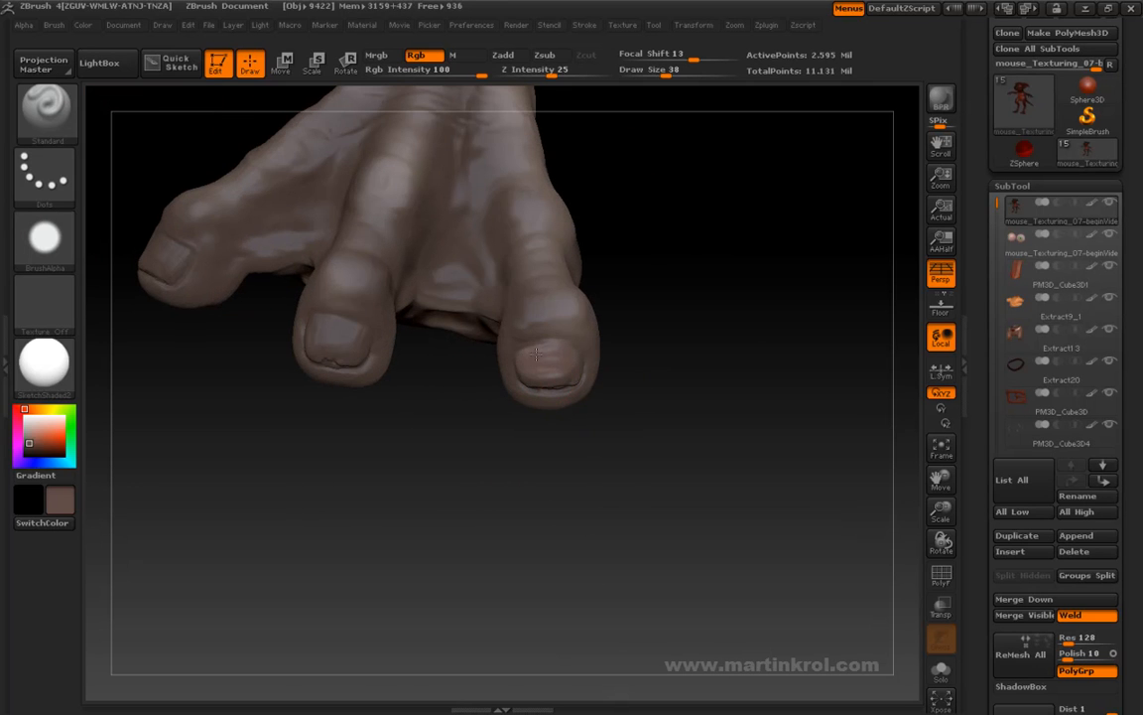
left_click_drag(433, 479, 560, 561, "alt")
left_click_drag(486, 424, 442, 405)
left_click_drag(376, 501, 421, 523, "alt")
left_click_drag(349, 539, 431, 580, "alt")
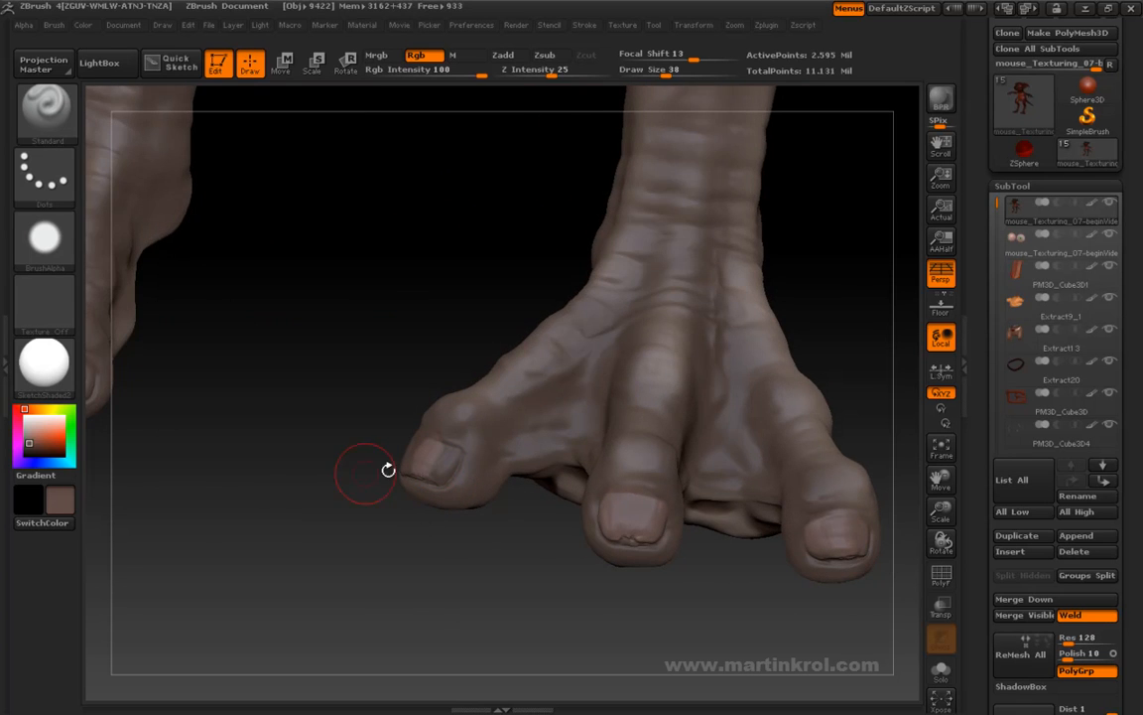
left_click_drag(409, 458, 406, 474)
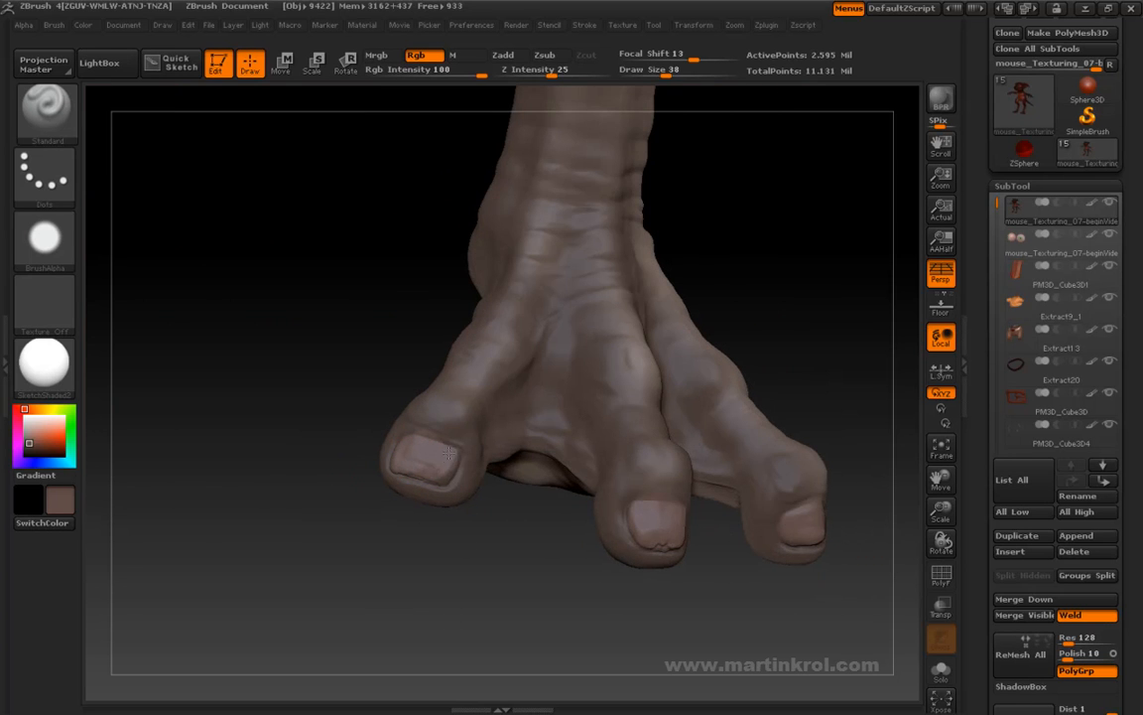
left_click_drag(399, 554, 412, 367, "alt")
Examine the overall colouring of the whole mouse from several angles
mouse_move(604, 521)
left_mouse_down()
mouse_move(636, 542)
mouse_move(669, 508)
mouse_move(685, 515)
mouse_move(677, 537)
mouse_move(710, 528)
left_mouse_up()
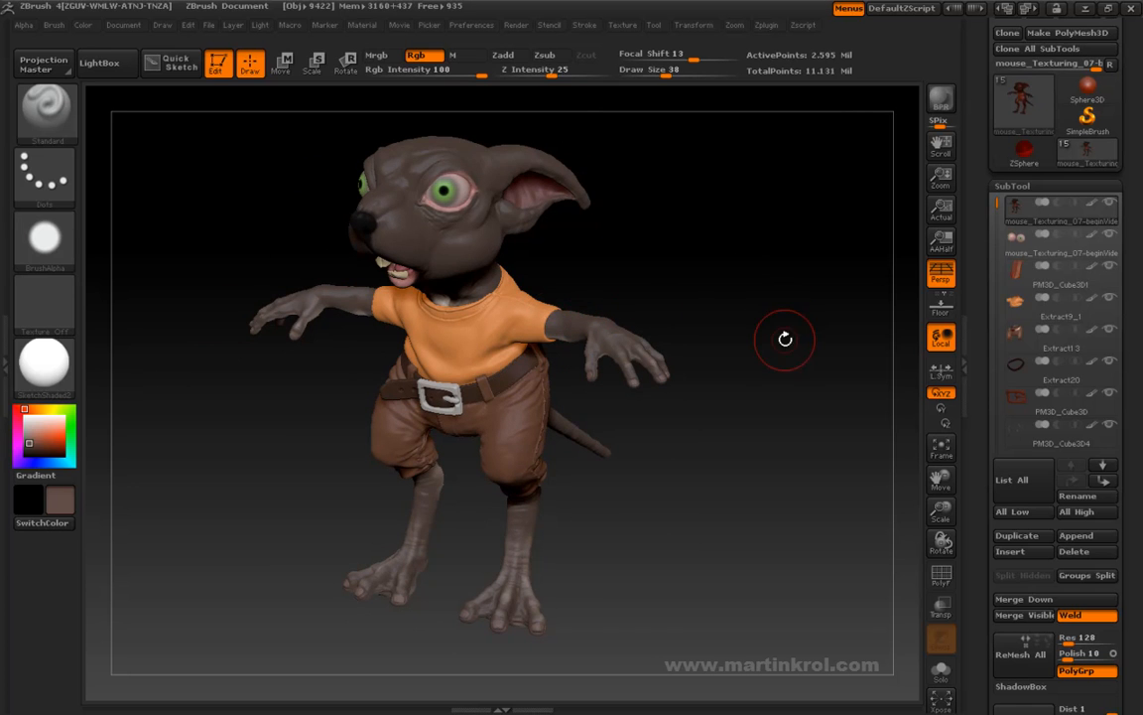
mouse_move(613, 295)
left_mouse_down()
mouse_move(799, 314)
mouse_move(742, 304)
mouse_move(767, 297)
left_mouse_up()
mouse_move(767, 302)
left_mouse_down()
mouse_move(760, 325)
mouse_move(751, 300)
mouse_move(819, 296)
mouse_move(800, 295)
mouse_move(803, 309)
mouse_move(834, 271)
mouse_move(821, 289)
mouse_move(758, 292)
mouse_move(773, 294)
mouse_move(676, 278)
mouse_move(763, 285)
mouse_move(693, 286)
left_mouse_up()
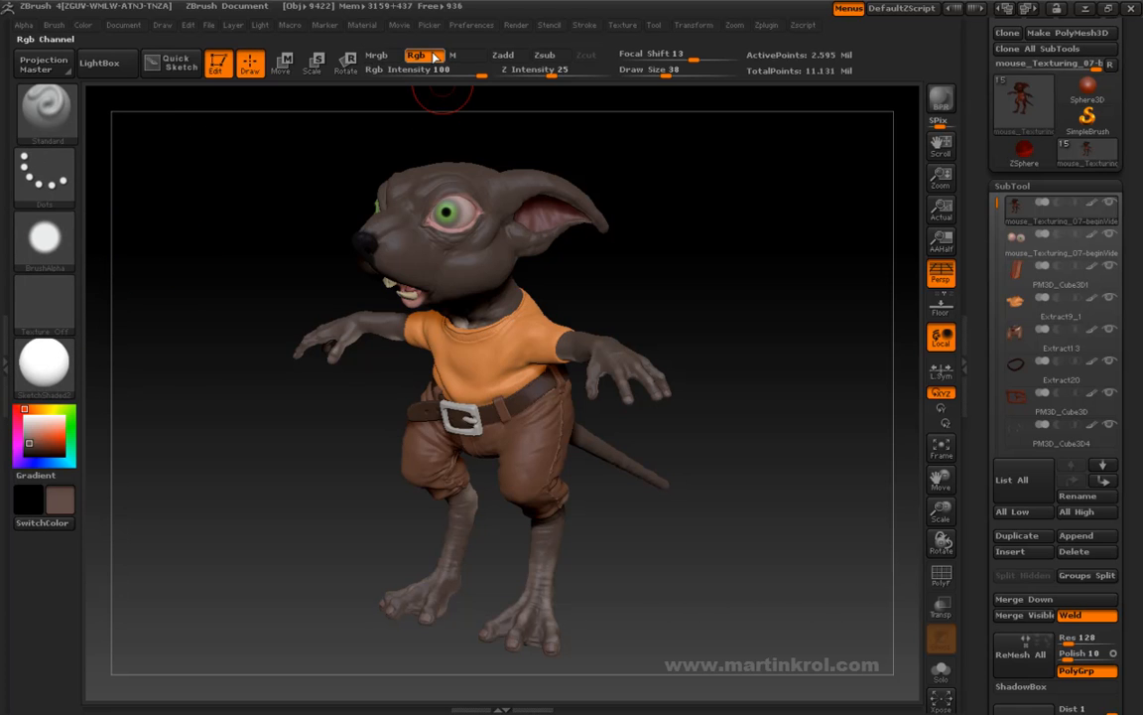
left_click_drag(729, 298, 732, 316)
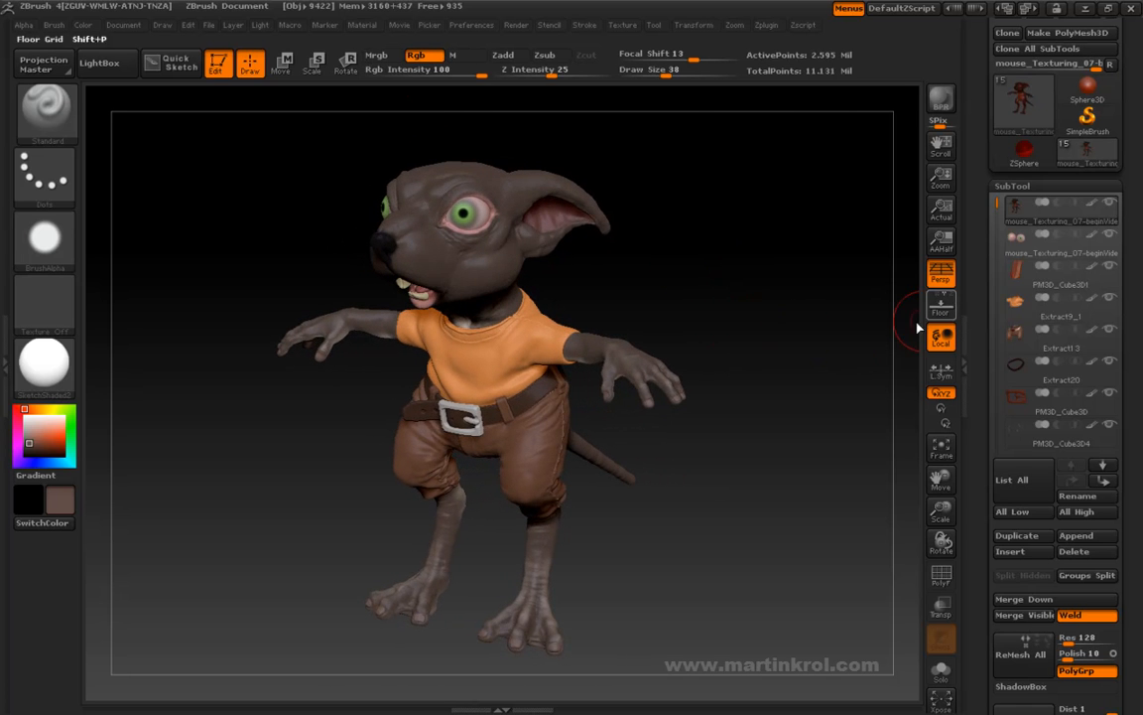
left_click_drag(985, 326, 983, 386)
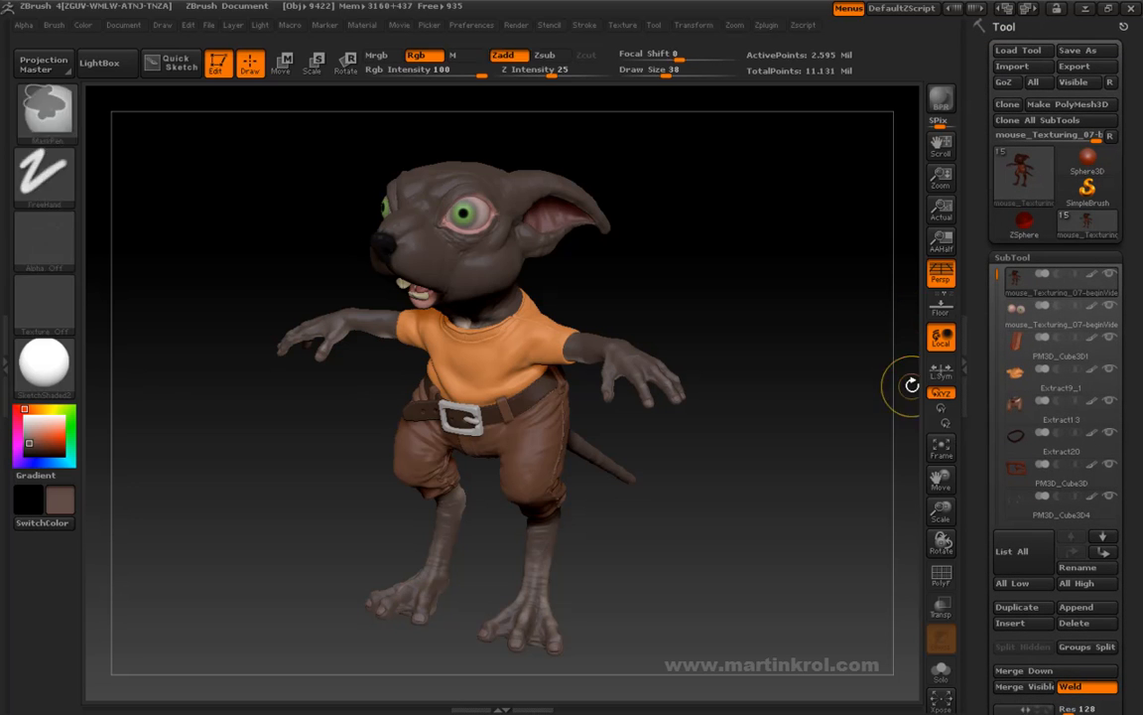